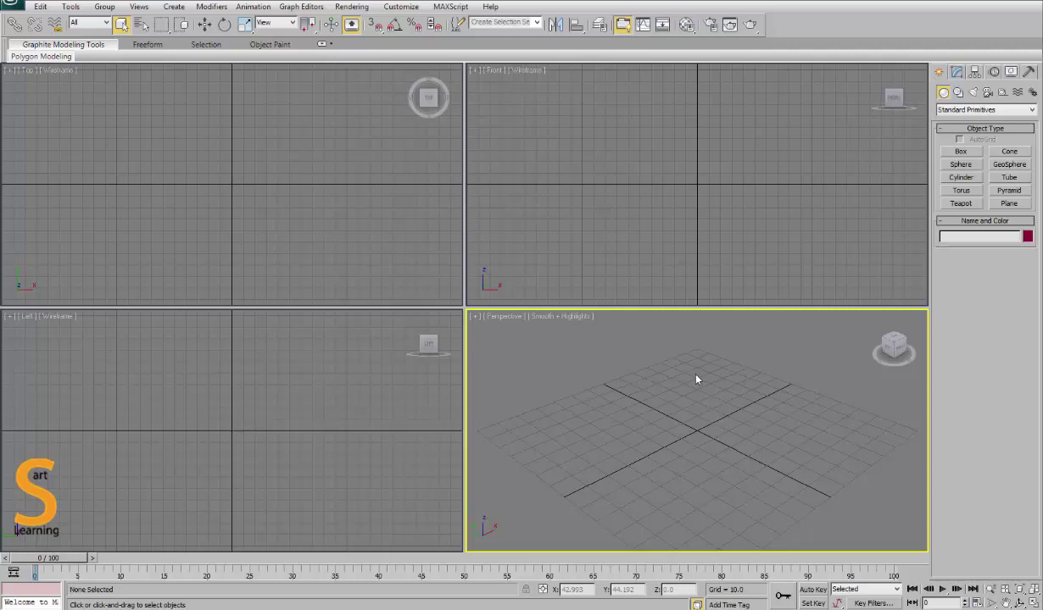
# Step: Create a text spline with the default wording "MAX Text" at the origin in the Front viewport
pyautogui.click(967, 110)
pyautogui.click(956, 138)
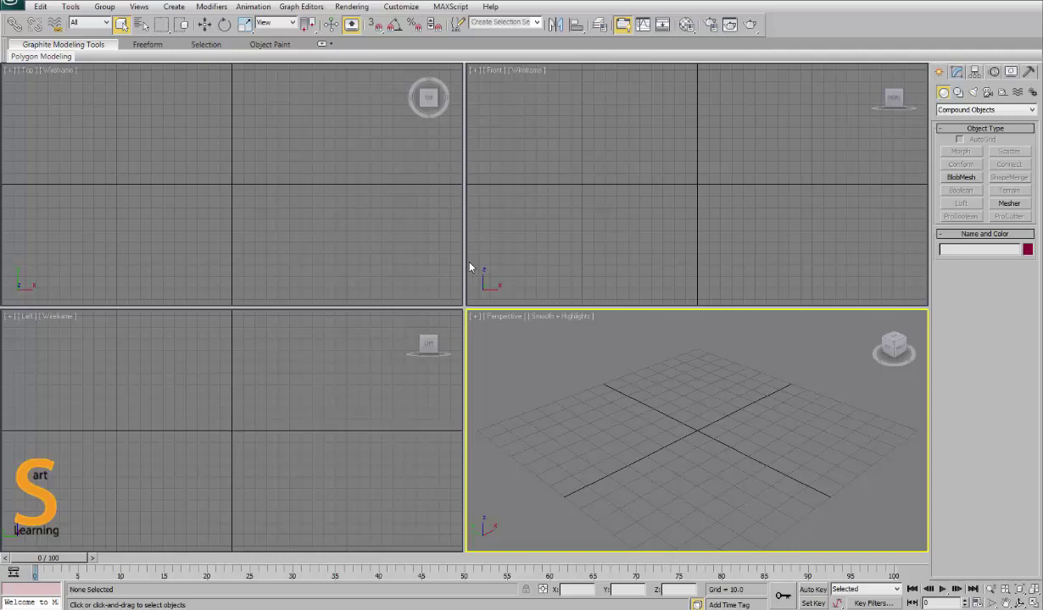
pyautogui.click(958, 93)
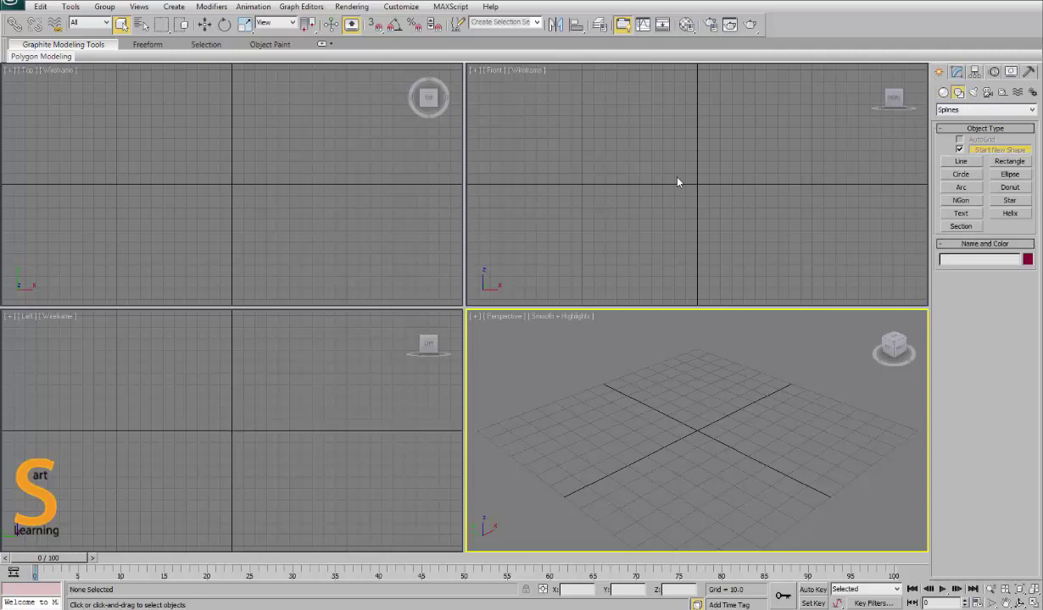
pyautogui.click(963, 216)
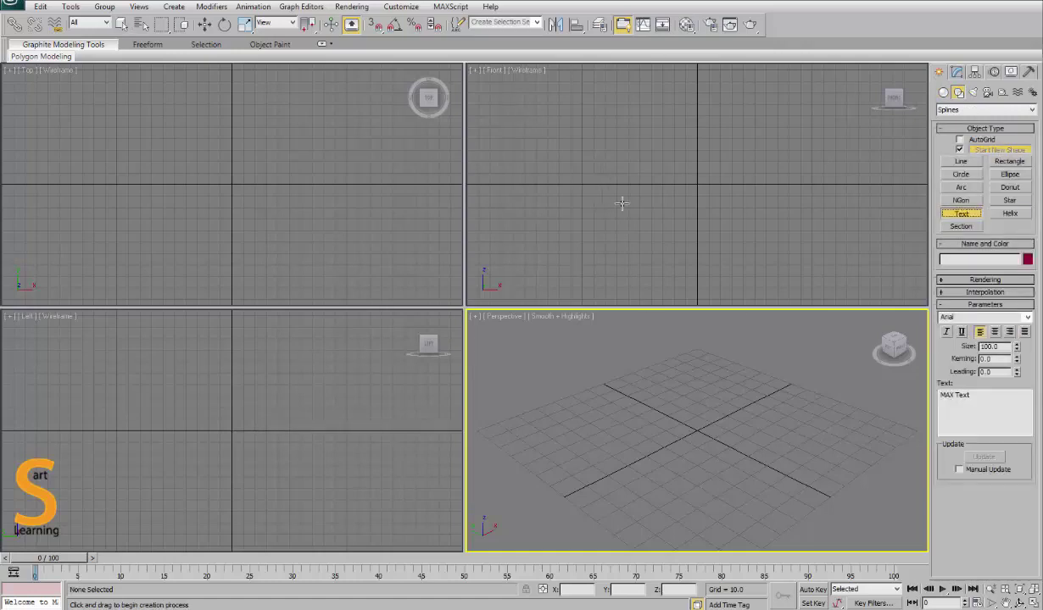
pyautogui.moveTo(970, 395); pyautogui.dragTo(885, 410)
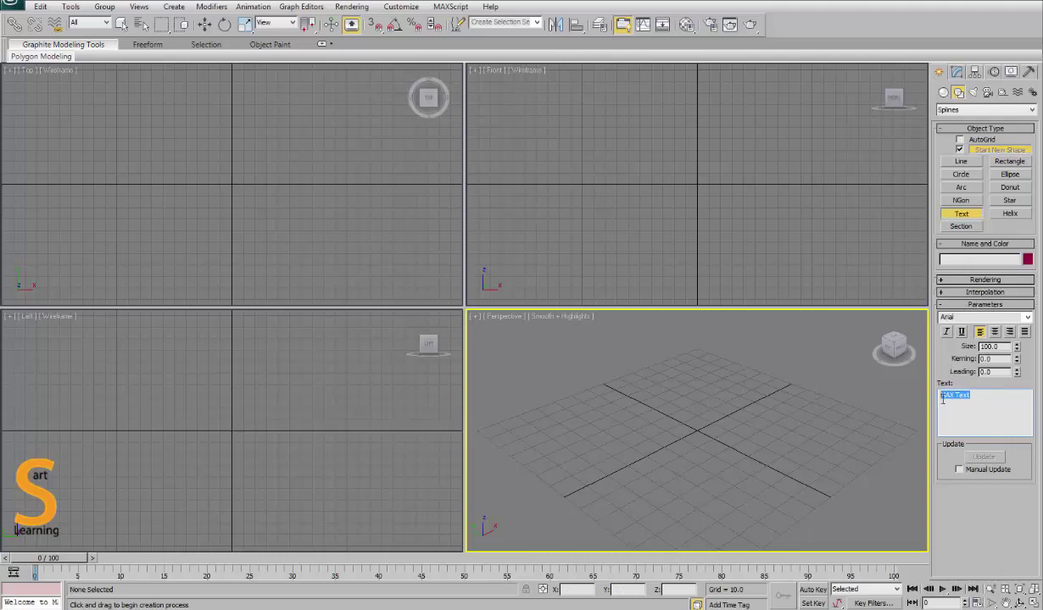
pyautogui.click(697, 178)
pyautogui.rightClick(688, 221)
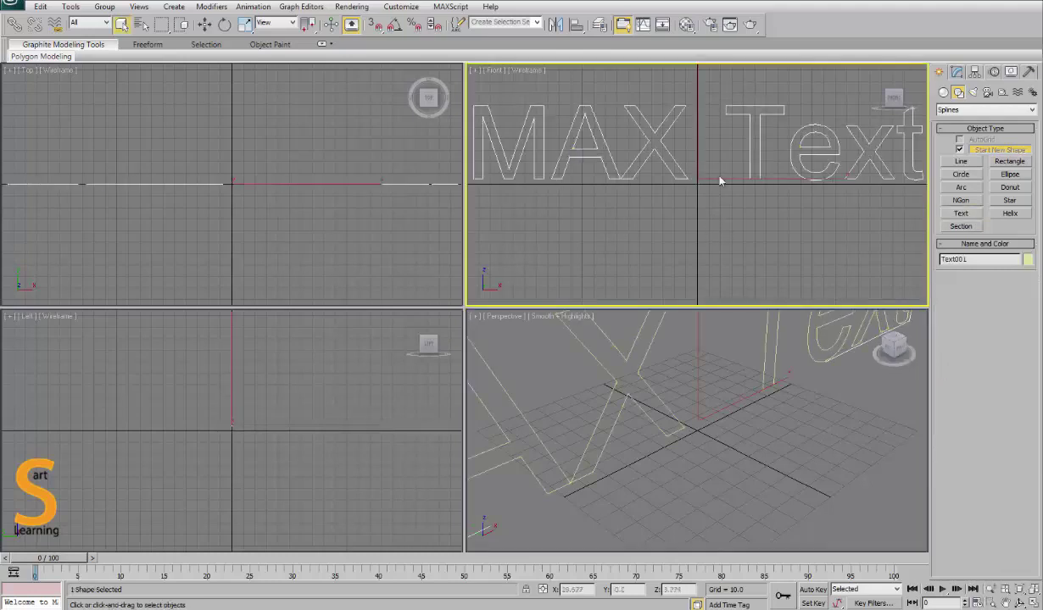
pyautogui.scroll(-4, 560, 145)
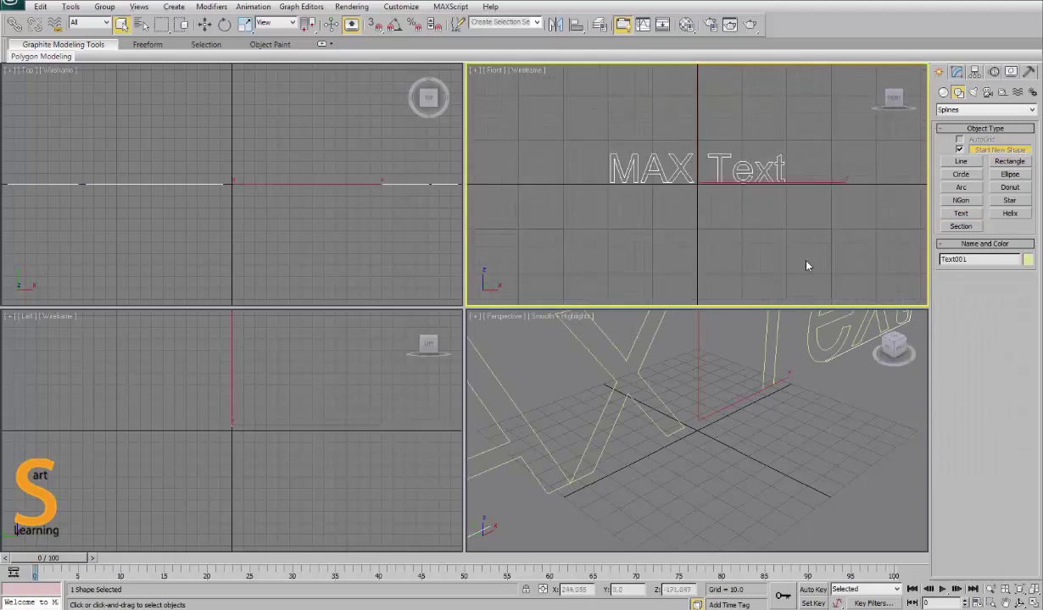
# Step: Replace the wording of the text spline with "VRKABLE"
pyautogui.click(956, 71)
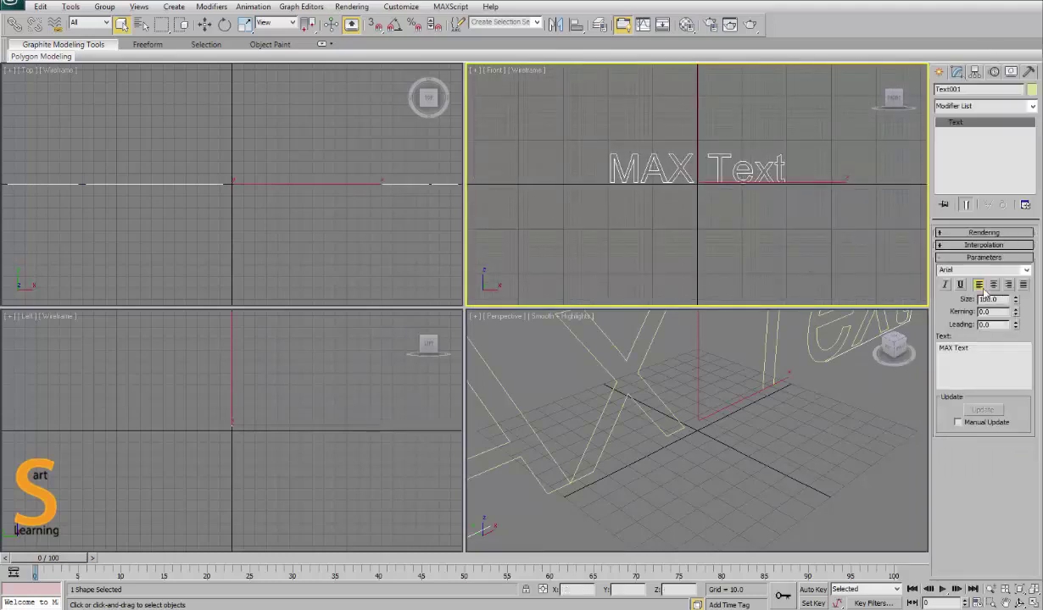
pyautogui.moveTo(972, 347); pyautogui.dragTo(814, 372)
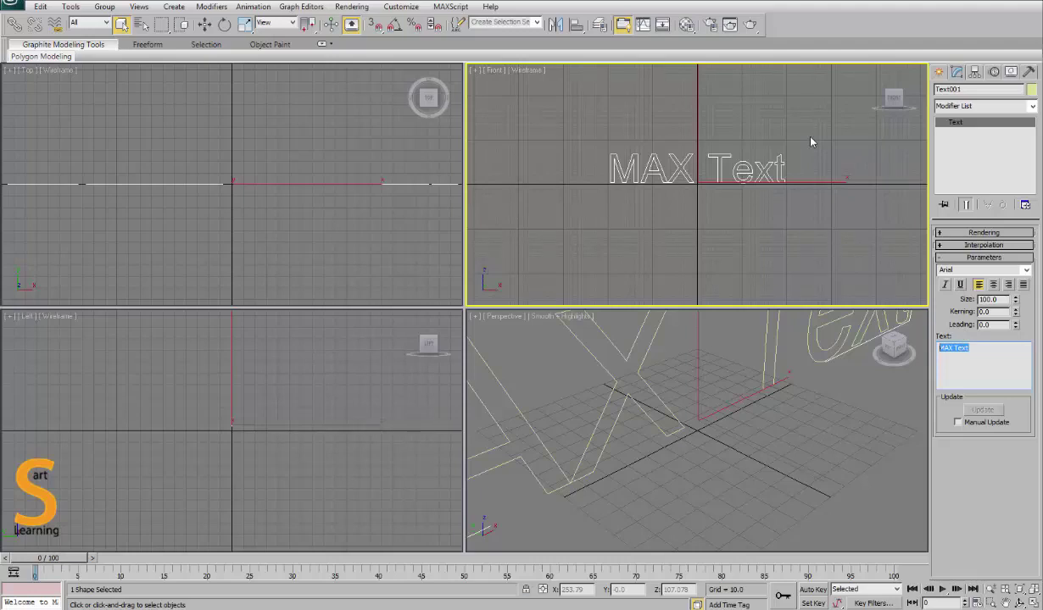
pyautogui.press('BackSpace')
pyautogui.write('v')
pyautogui.press('BackSpace')
pyautogui.write('VR')
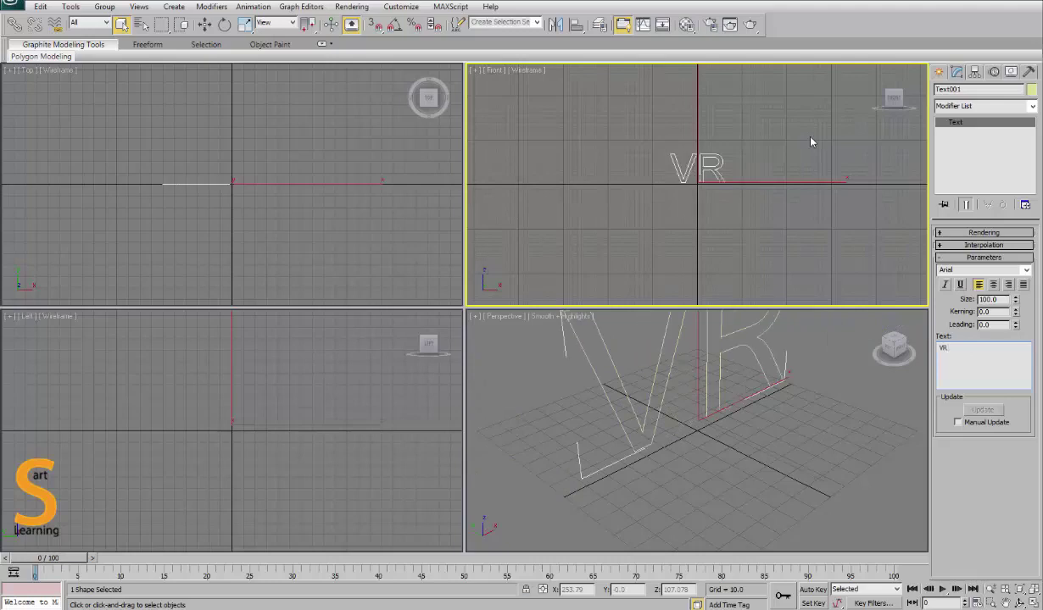
pyautogui.write('KABLE')
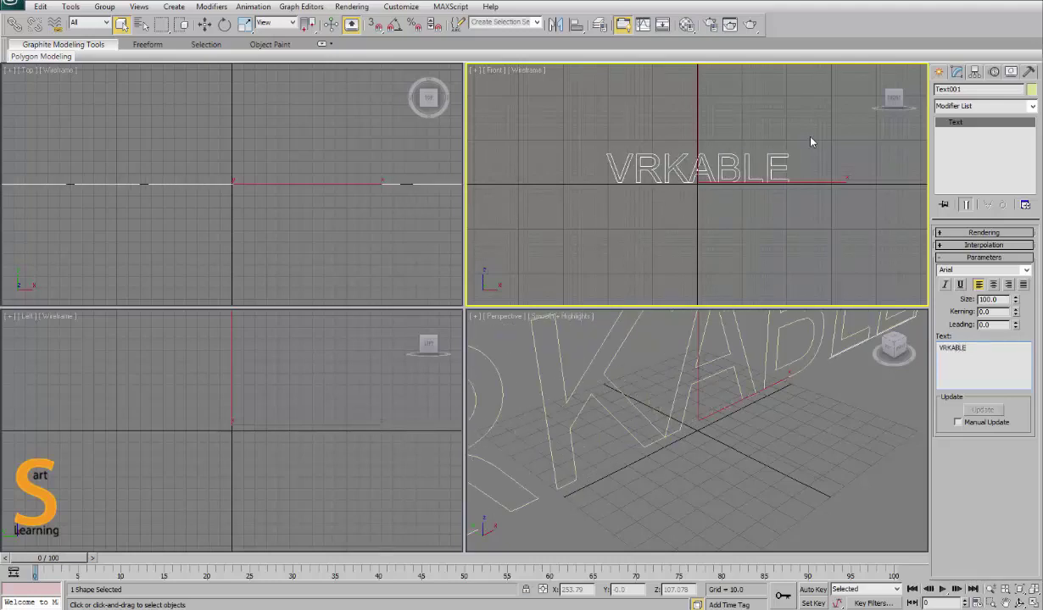
# Step: Try the Arial Narrow Italic and Bodoni MT fonts on the text, viewed in a maximized Perspective viewport
pyautogui.rightClick(700, 199)
pyautogui.press('w')
pyautogui.moveTo(570, 123); pyautogui.dragTo(877, 253)
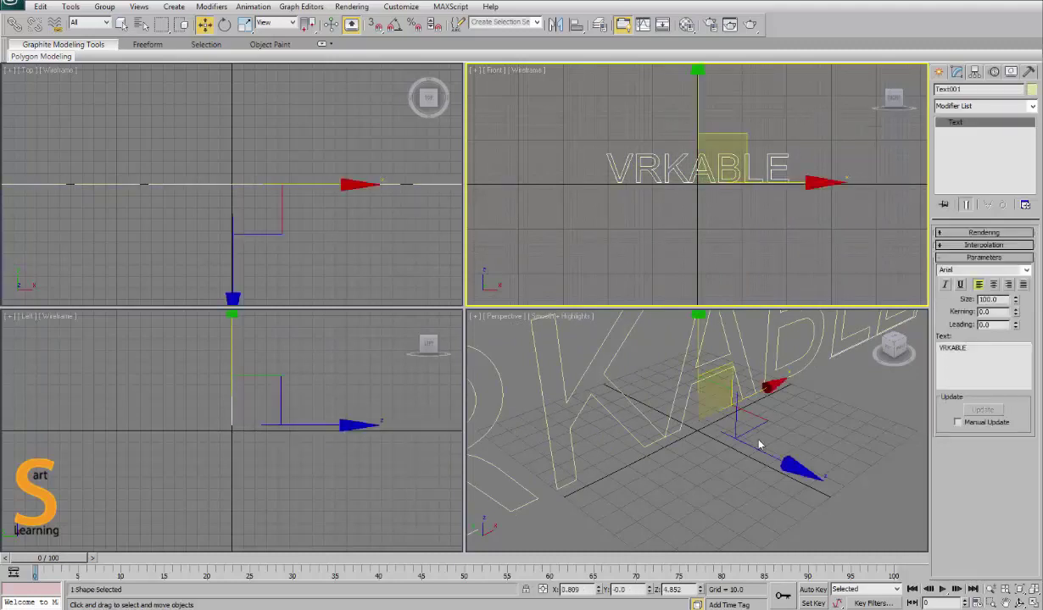
pyautogui.hotkey('alt', 'w')
pyautogui.keyDown('alt'); pyautogui.moveTo(756, 438); pyautogui.dragTo(674, 365, button='middle'); pyautogui.keyUp('alt')
pyautogui.keyDown('alt'); pyautogui.moveTo(581, 233); pyautogui.dragTo(749, 354, button='middle'); pyautogui.keyUp('alt')
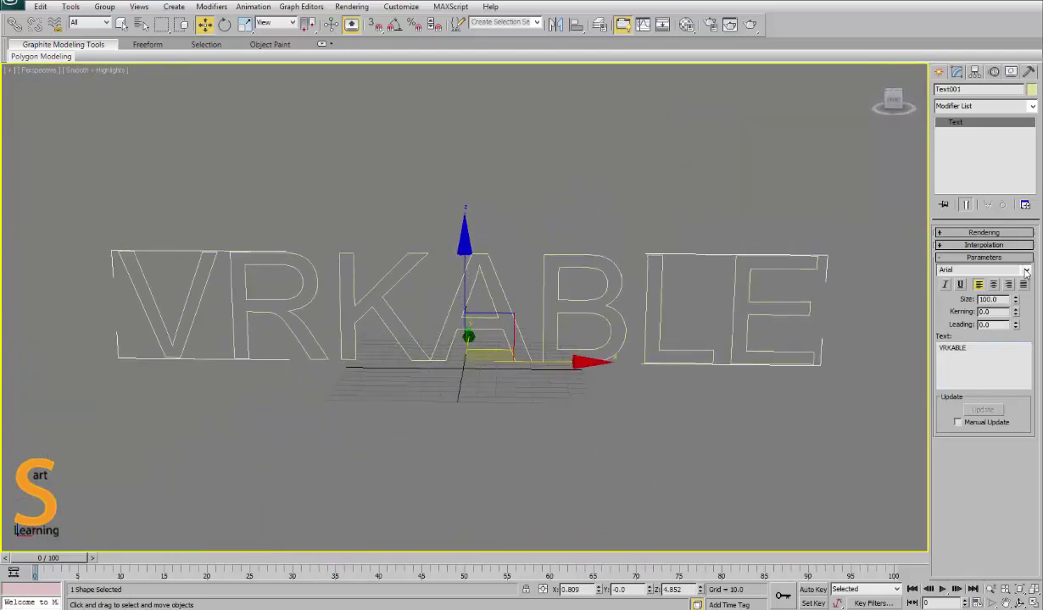
pyautogui.click(983, 270)
pyautogui.click(983, 357)
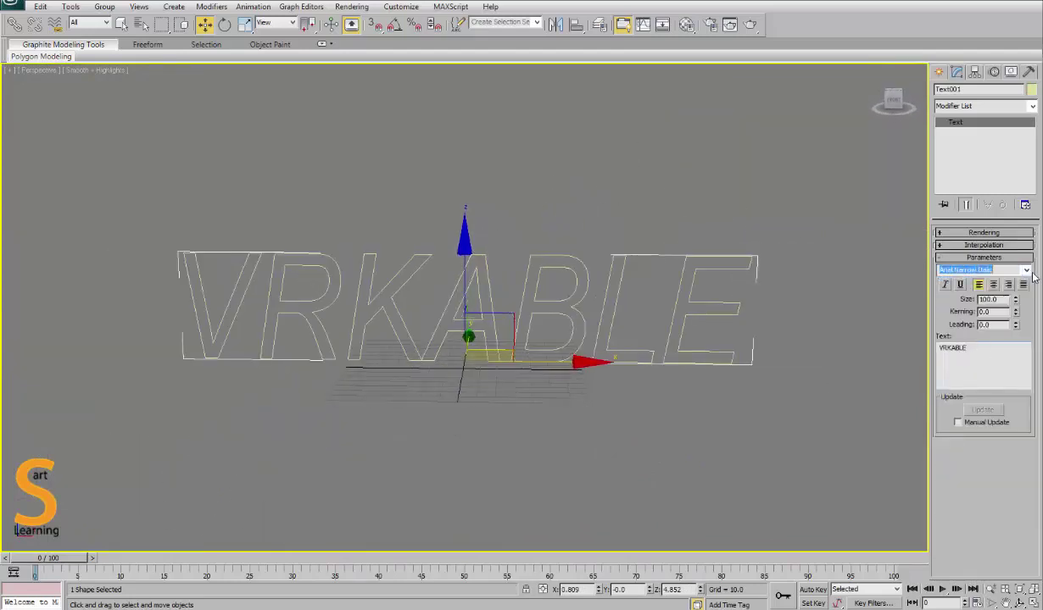
pyautogui.click(988, 269)
pyautogui.click(1016, 452)
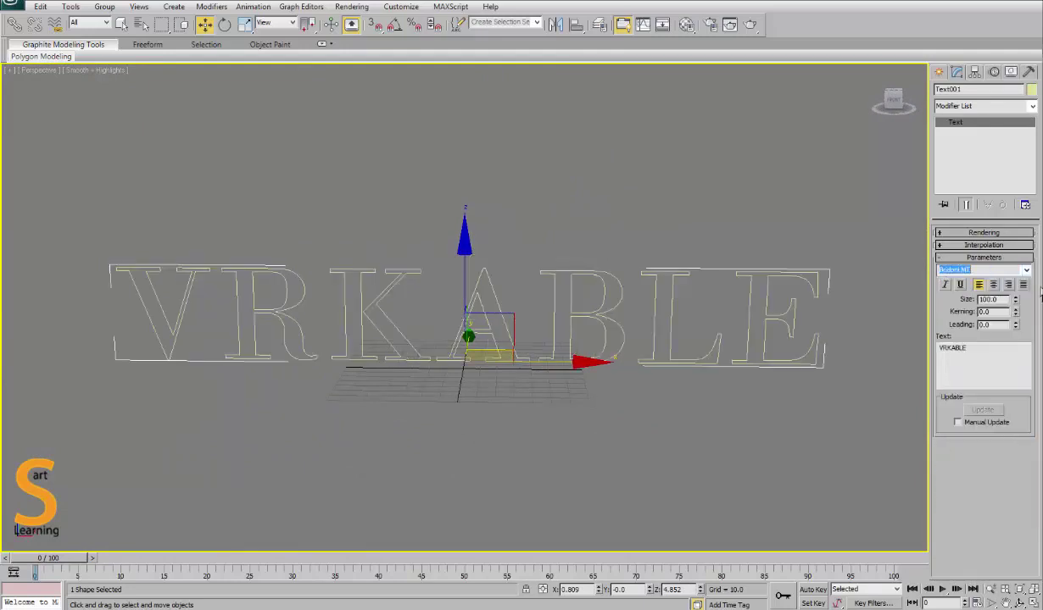
# Step: Set the text font to Calibri and check the lettering in the Perspective view
pyautogui.click(987, 269)
pyautogui.scroll(-5, 965, 500)
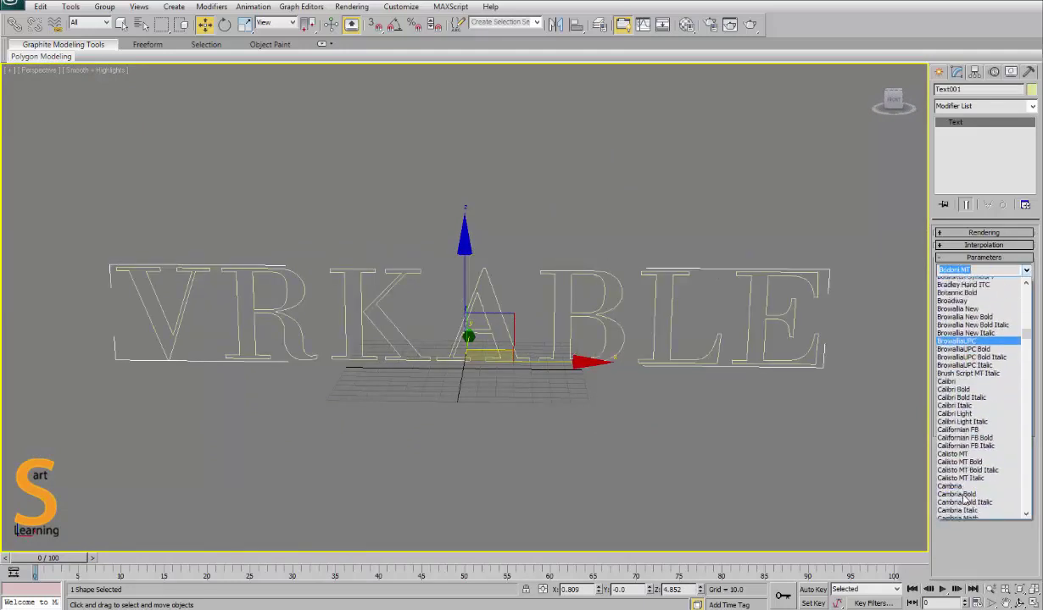
pyautogui.click(966, 302)
pyautogui.keyDown('alt'); pyautogui.moveTo(493, 373); pyautogui.dragTo(515, 415, button='middle'); pyautogui.keyUp('alt')
pyautogui.click(596, 407)
pyautogui.moveTo(475, 270); pyautogui.dragTo(631, 442)
pyautogui.keyDown('alt'); pyautogui.moveTo(632, 441); pyautogui.dragTo(492, 346, button='middle'); pyautogui.keyUp('alt')
# Step: Maximize the Front viewport and convert the VRKABLE text to an editable spline
pyautogui.hotkey('alt', 'w')
pyautogui.rightClick(656, 214)
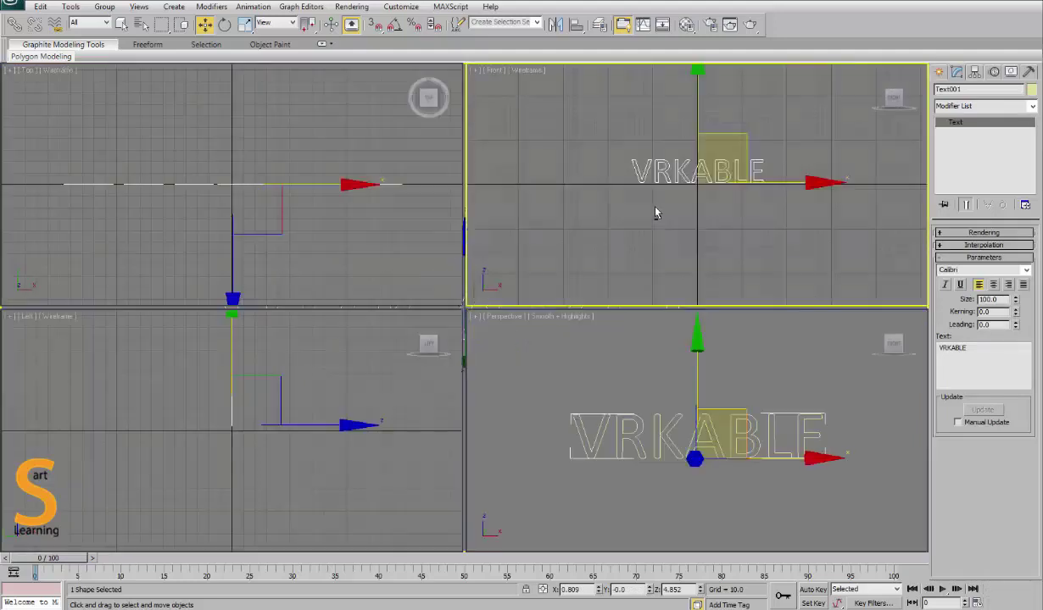
pyautogui.hotkey('alt', 'w')
pyautogui.moveTo(481, 365); pyautogui.dragTo(577, 405, button='middle')
pyautogui.scroll(3, 689, 424)
pyautogui.scroll(-3, 605, 379)
pyautogui.scroll(4, 653, 418)
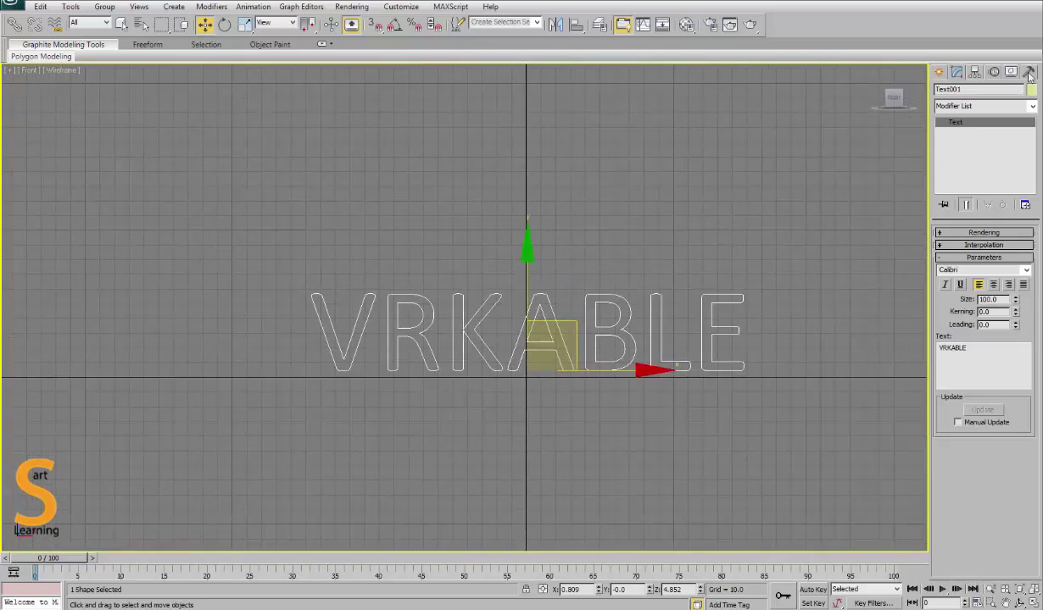
pyautogui.rightClick(961, 123)
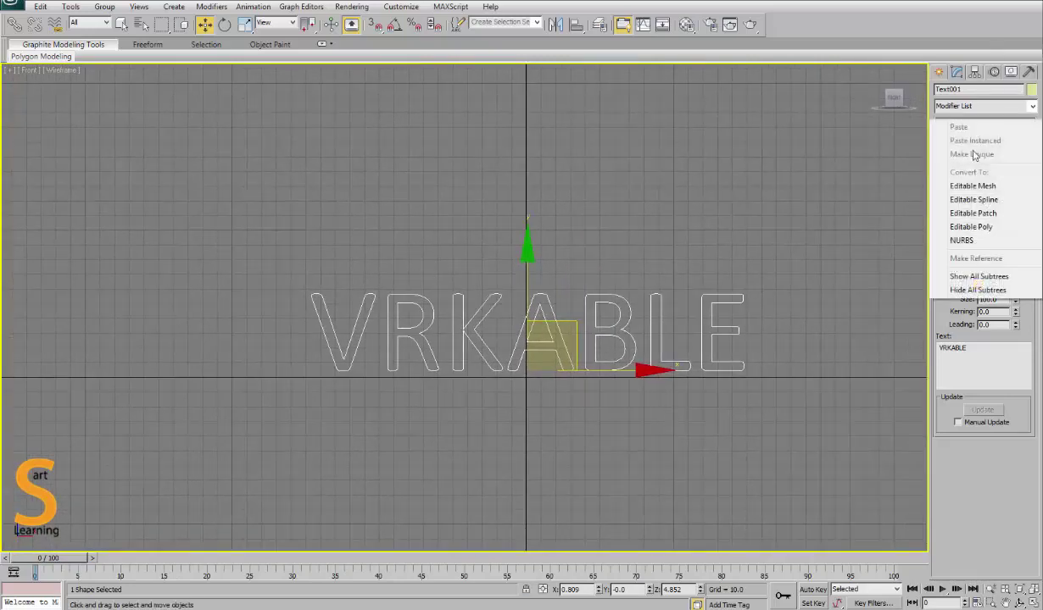
pyautogui.click(993, 200)
# Step: Enter the Spline sub-object level and select both outlines of the letter R, ready for scaling
pyautogui.click(941, 123)
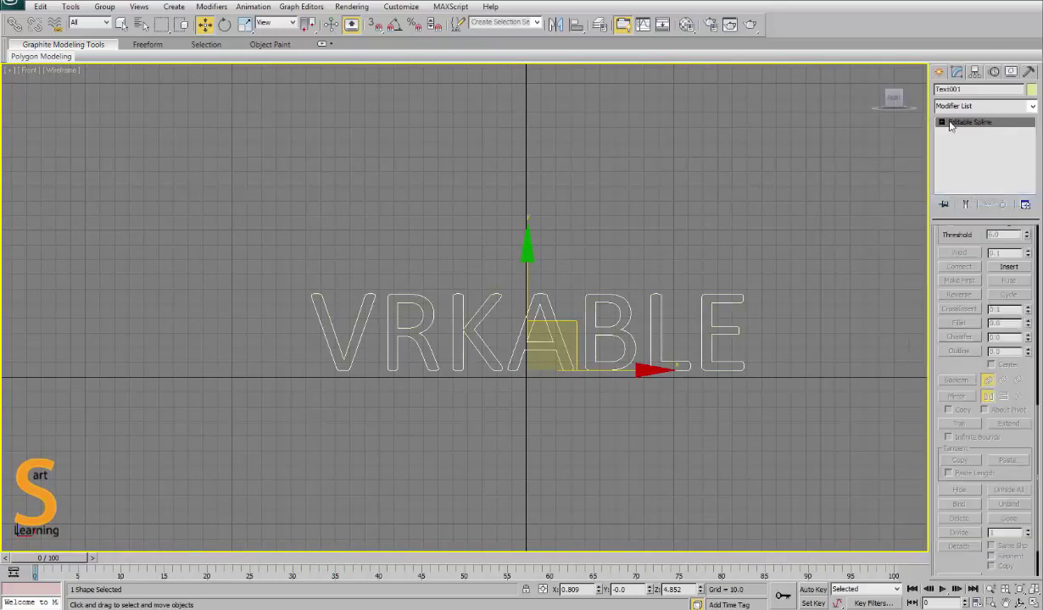
pyautogui.click(963, 152)
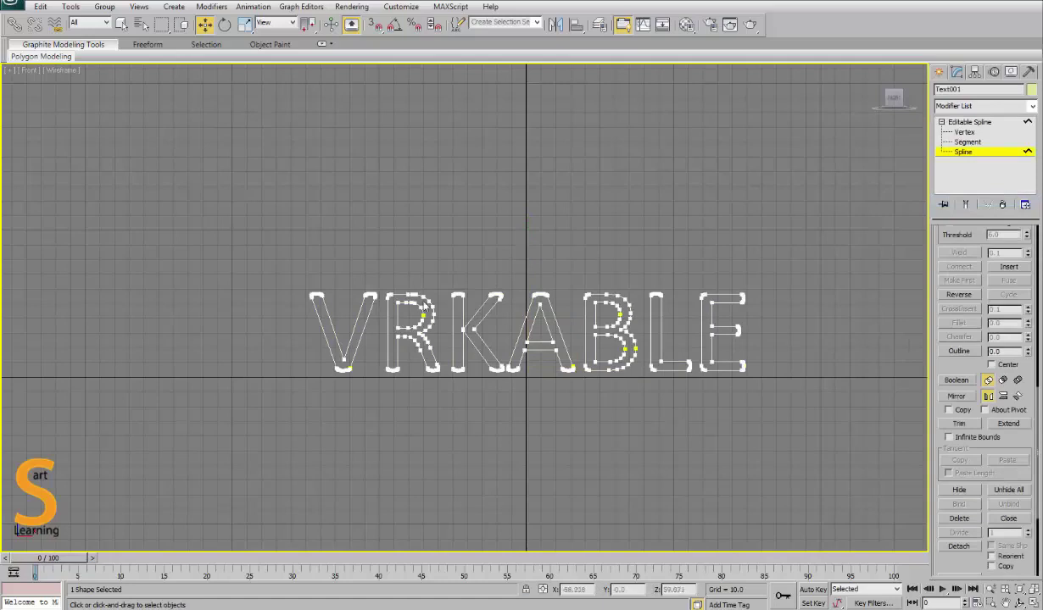
pyautogui.moveTo(402, 259); pyautogui.dragTo(415, 400)
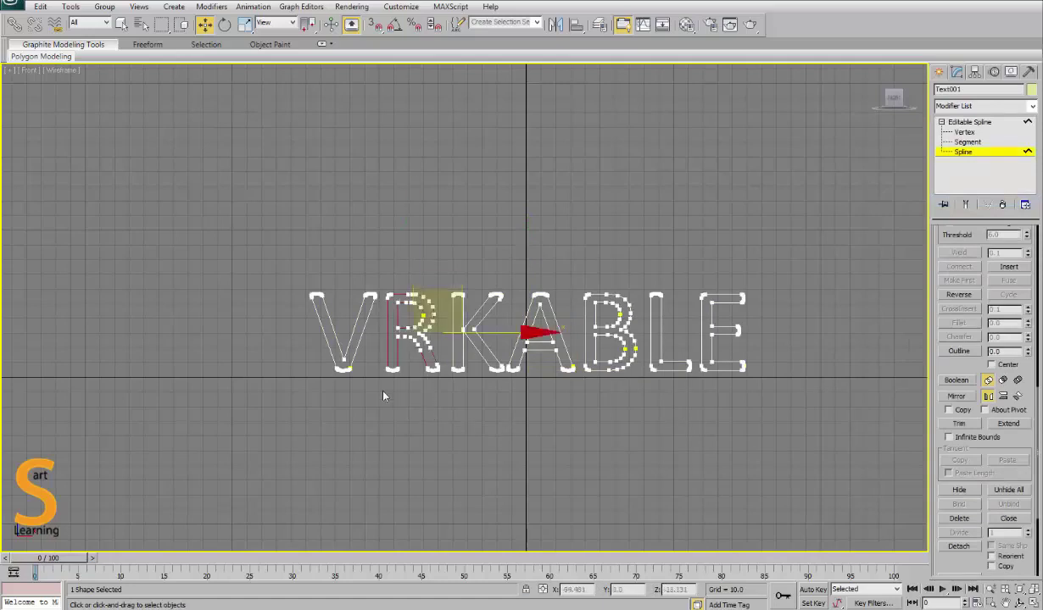
pyautogui.scroll(5, 395, 331)
pyautogui.moveTo(517, 312); pyautogui.dragTo(582, 291, button='middle')
pyautogui.press('r')
# Step: Try to scale the selected letter R using its pivot point center
pyautogui.click(505, 365)
pyautogui.click(526, 279)
pyautogui.hotkey('ctrl', 'z')
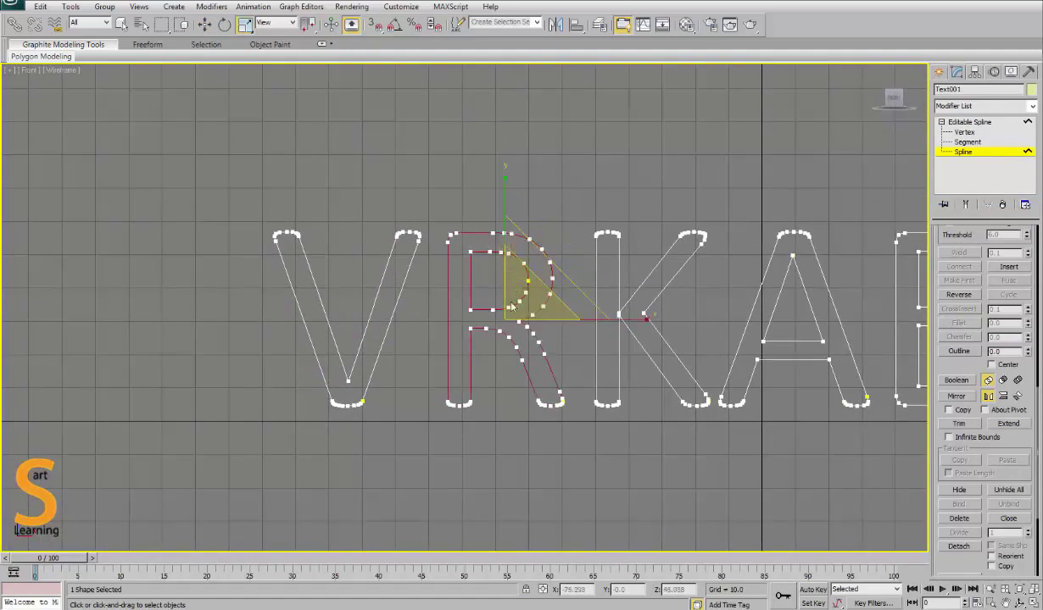
pyautogui.moveTo(499, 256); pyautogui.dragTo(522, 313)
pyautogui.click(468, 191)
pyautogui.moveTo(469, 191); pyautogui.dragTo(519, 337)
pyautogui.scroll(-5, 470, 309)
pyautogui.scroll(6, 470, 309)
pyautogui.scroll(-4, 471, 309)
pyautogui.scroll(-1, 466, 310)
pyautogui.scroll(4, 466, 309)
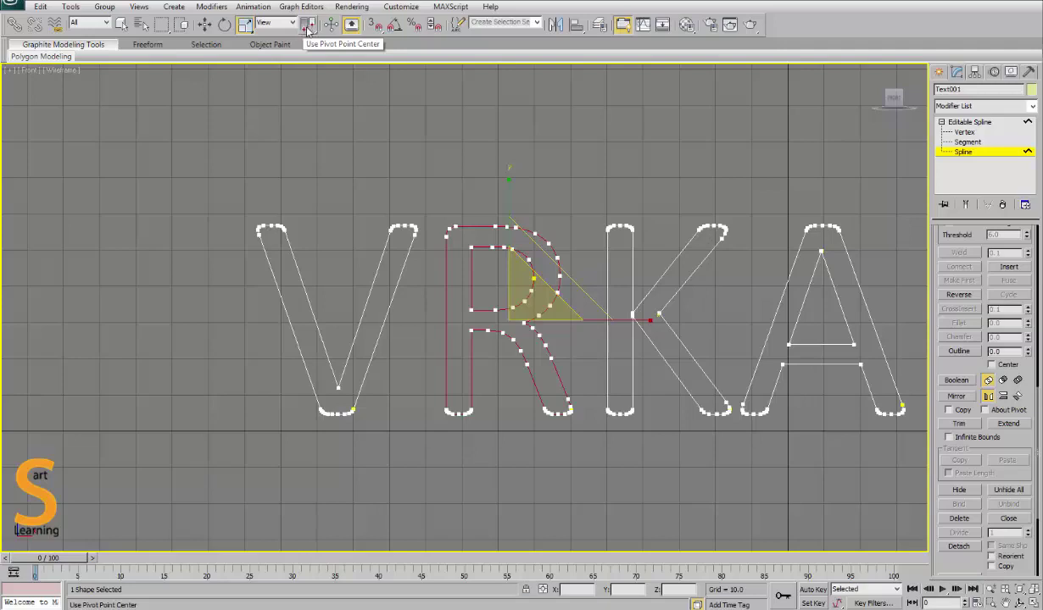
# Step: Switch the transform center to Use Selection Center and scale the letter R down to about three quarters of its size
pyautogui.moveTo(308, 31); pyautogui.dragTo(310, 66)
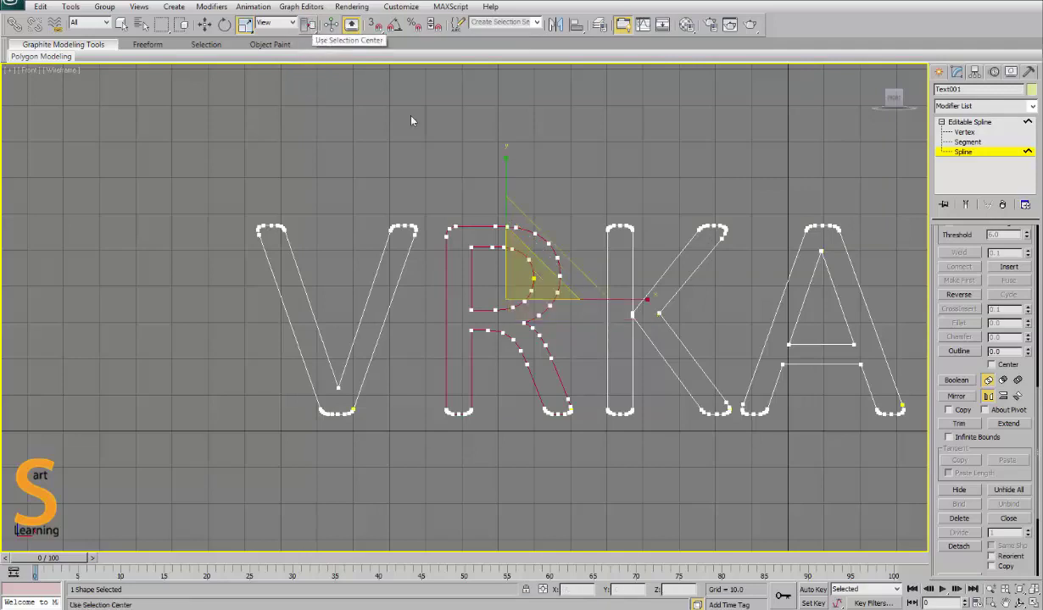
pyautogui.moveTo(518, 281)
pyautogui.mouseDown()
pyautogui.moveTo(528, 298)
pyautogui.moveTo(507, 310)
pyautogui.moveTo(510, 278)
pyautogui.moveTo(507, 291)
pyautogui.moveTo(524, 282)
pyautogui.mouseUp()
pyautogui.scroll(-2, 501, 260)
pyautogui.hotkey('ctrl', 'z')
pyautogui.hotkey('ctrl', 'z')
# Step: Try scaling the bottom vertices of the K's vertical stem with different transform centers, ending on Use Selection Center
pyautogui.press('w')
pyautogui.moveTo(533, 370); pyautogui.dragTo(600, 418)
pyautogui.press('1')
pyautogui.moveTo(559, 370); pyautogui.dragTo(594, 415)
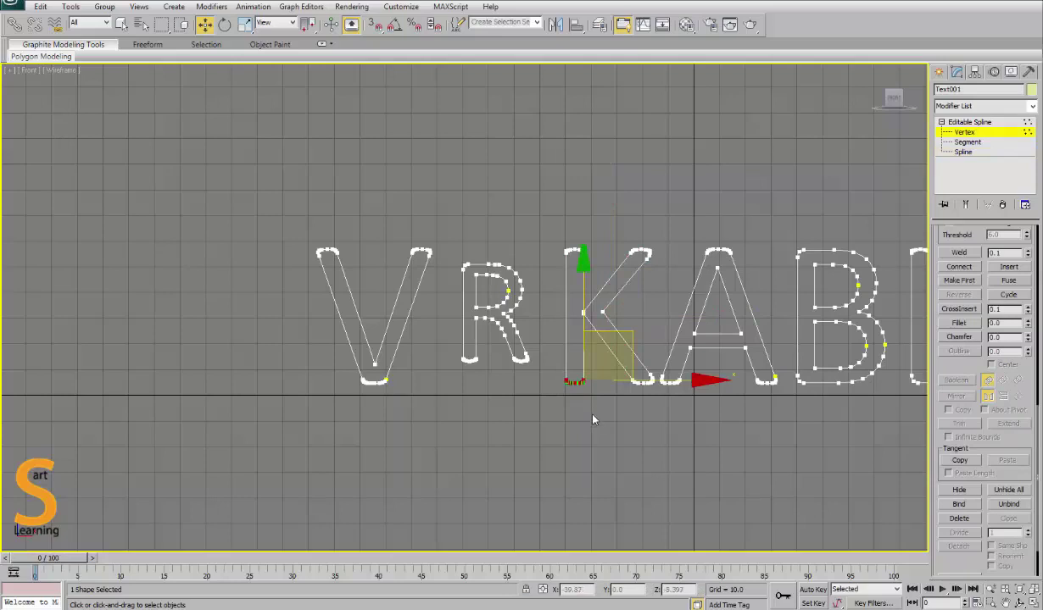
pyautogui.press('r')
pyautogui.moveTo(600, 365); pyautogui.dragTo(577, 426)
pyautogui.moveTo(312, 26); pyautogui.dragTo(309, 51)
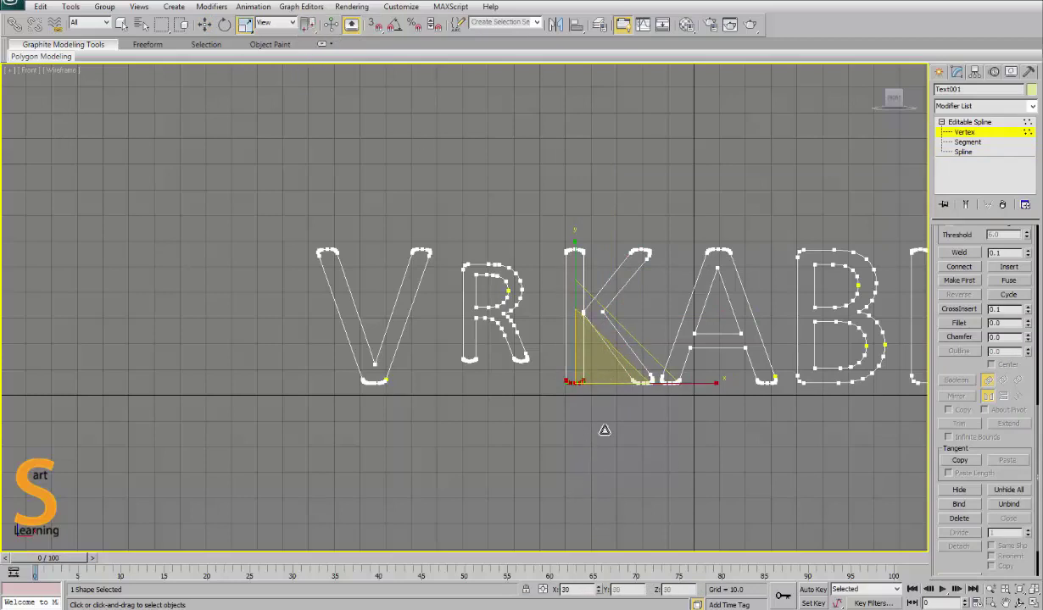
pyautogui.moveTo(307, 23); pyautogui.dragTo(311, 68)
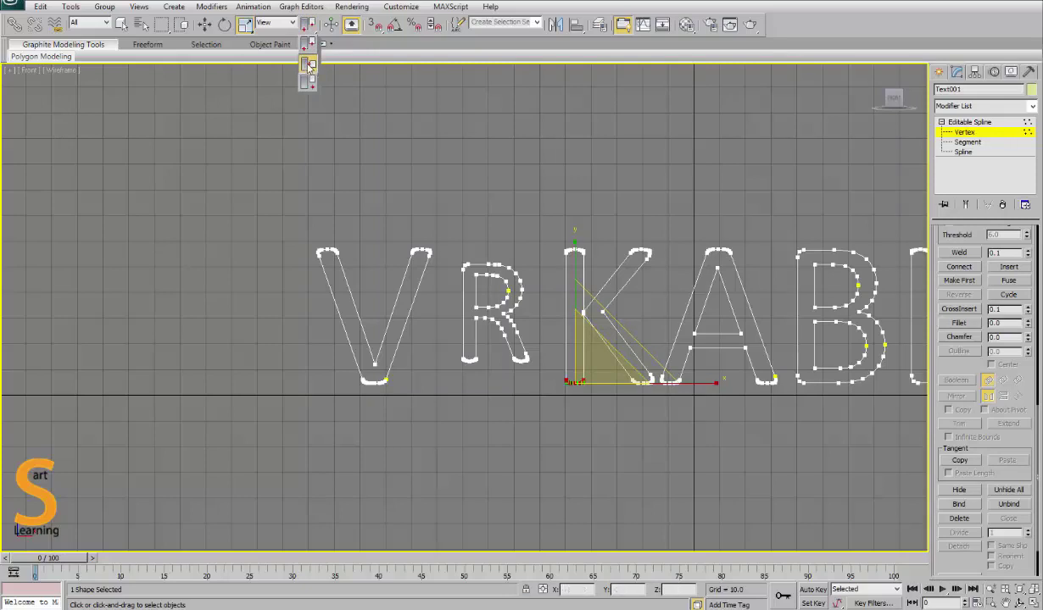
pyautogui.moveTo(311, 67); pyautogui.dragTo(311, 66)
# Step: Select all vertices of the letter R, shrink it further and place it at the lower right of the V
pyautogui.click(548, 331)
pyautogui.moveTo(462, 258); pyautogui.dragTo(531, 373)
pyautogui.moveTo(531, 302); pyautogui.dragTo(484, 365)
pyautogui.press('w')
pyautogui.moveTo(648, 378); pyautogui.dragTo(660, 398)
# Step: Scale down the letter K at the Spline level and move it beside the V, just above the R
pyautogui.press('r')
pyautogui.click(629, 354)
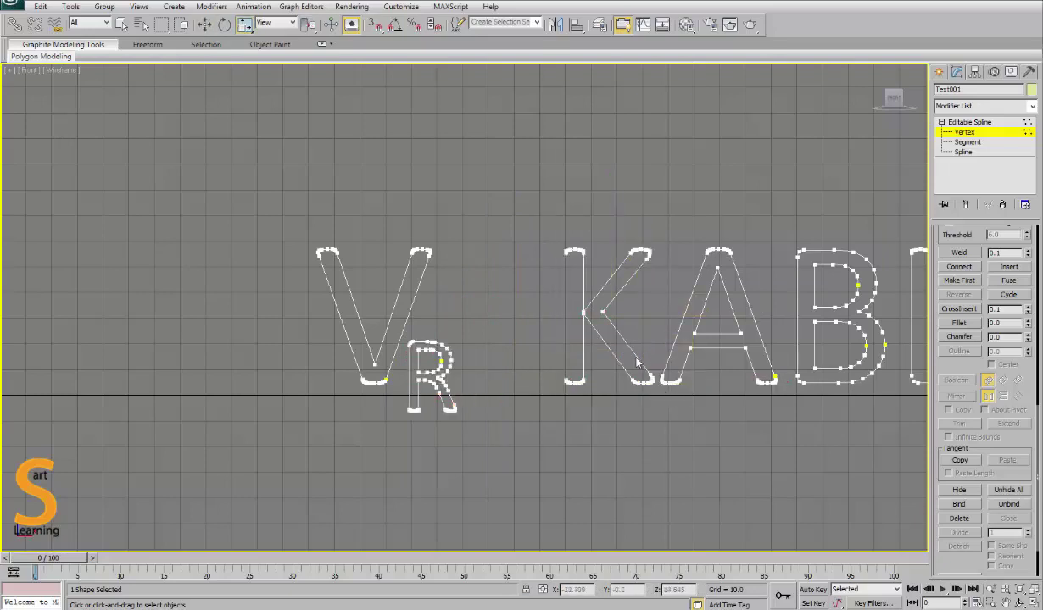
pyautogui.press('3')
pyautogui.click(631, 364)
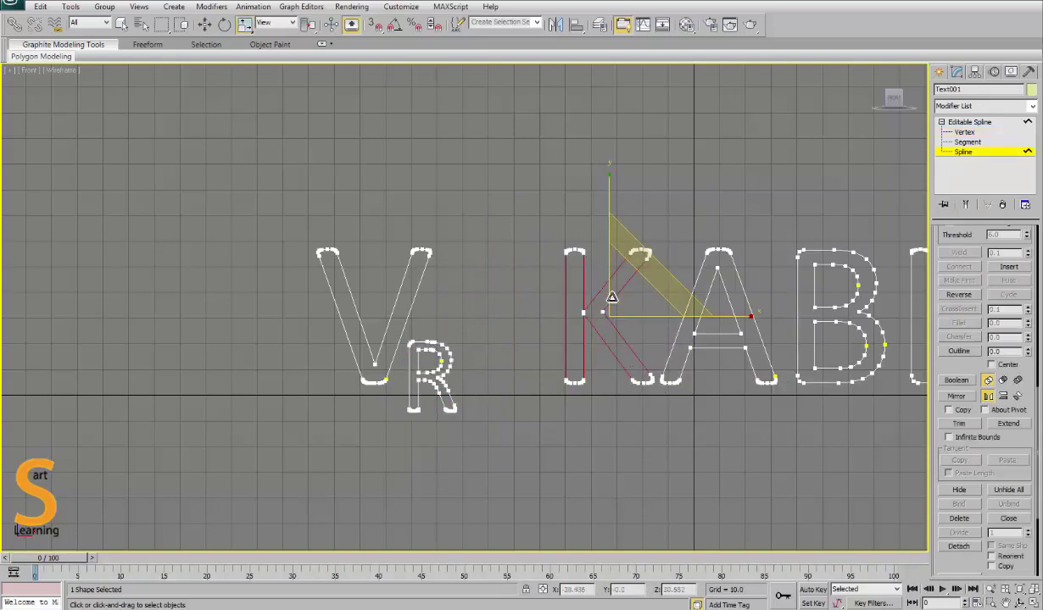
pyautogui.press('w')
pyautogui.moveTo(628, 280); pyautogui.dragTo(521, 281)
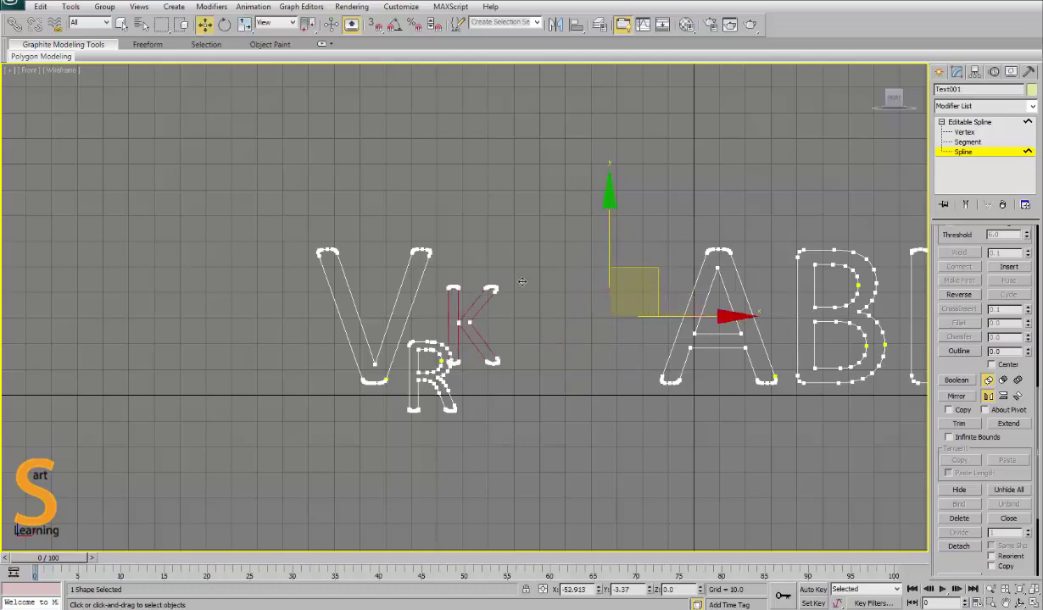
# Step: Move the letter A to the upper right of the K and rotate it slightly clockwise
pyautogui.click(746, 338)
pyautogui.press('r')
pyautogui.moveTo(735, 305); pyautogui.dragTo(685, 189)
pyautogui.press('w')
pyautogui.press('w')
pyautogui.press('r')
pyautogui.press('e')
pyautogui.press('r')
pyautogui.moveTo(588, 246); pyautogui.dragTo(586, 261)
pyautogui.press('w')
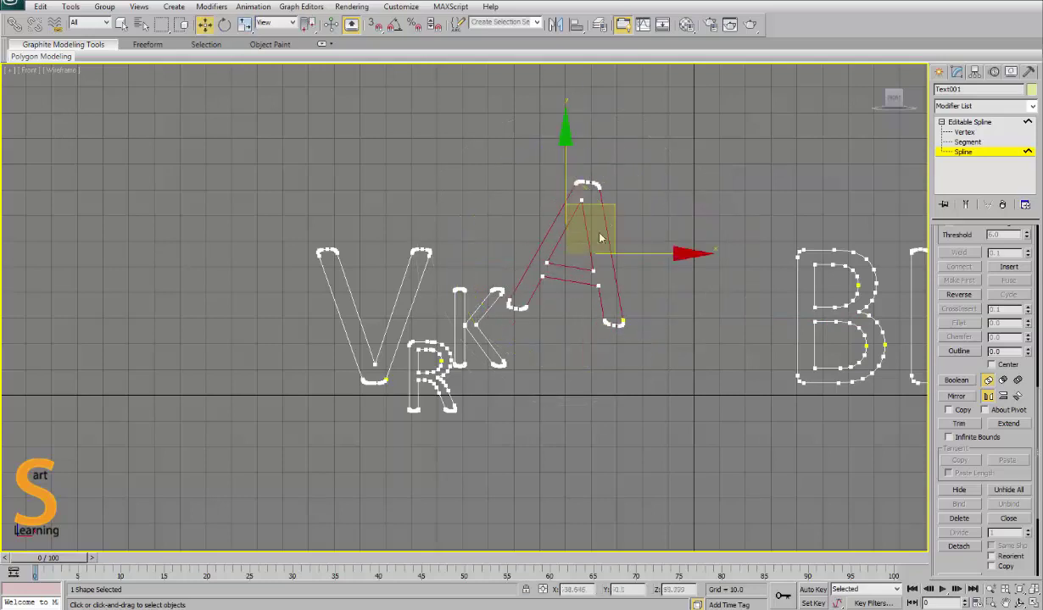
pyautogui.moveTo(613, 211); pyautogui.dragTo(605, 237)
# Step: Scale the letter B down to about three quarters and place it at the lower right of the A
pyautogui.moveTo(741, 219); pyautogui.dragTo(881, 438)
pyautogui.moveTo(886, 277); pyautogui.dragTo(710, 340)
pyautogui.press('r')
pyautogui.moveTo(649, 324); pyautogui.dragTo(651, 344)
pyautogui.press('w')
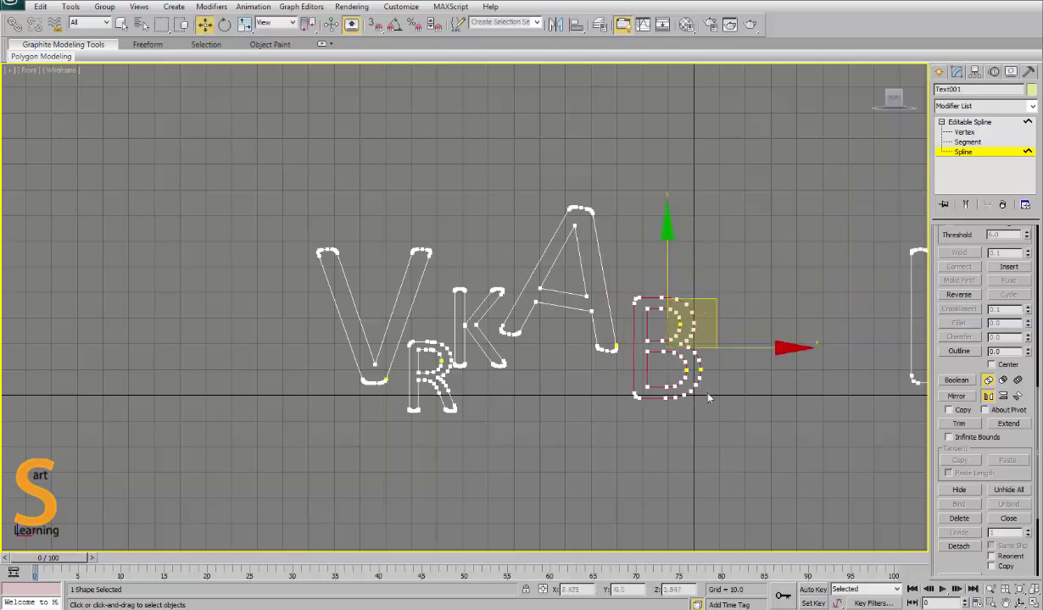
pyautogui.moveTo(702, 318); pyautogui.dragTo(581, 320, button='middle')
pyautogui.moveTo(588, 309); pyautogui.dragTo(578, 324)
# Step: Scale down the letter L, rotate it counterclockwise and position it against the right side of the B
pyautogui.moveTo(681, 245); pyautogui.dragTo(849, 458)
pyautogui.press('r')
pyautogui.moveTo(846, 309); pyautogui.dragTo(843, 337)
pyautogui.press('w')
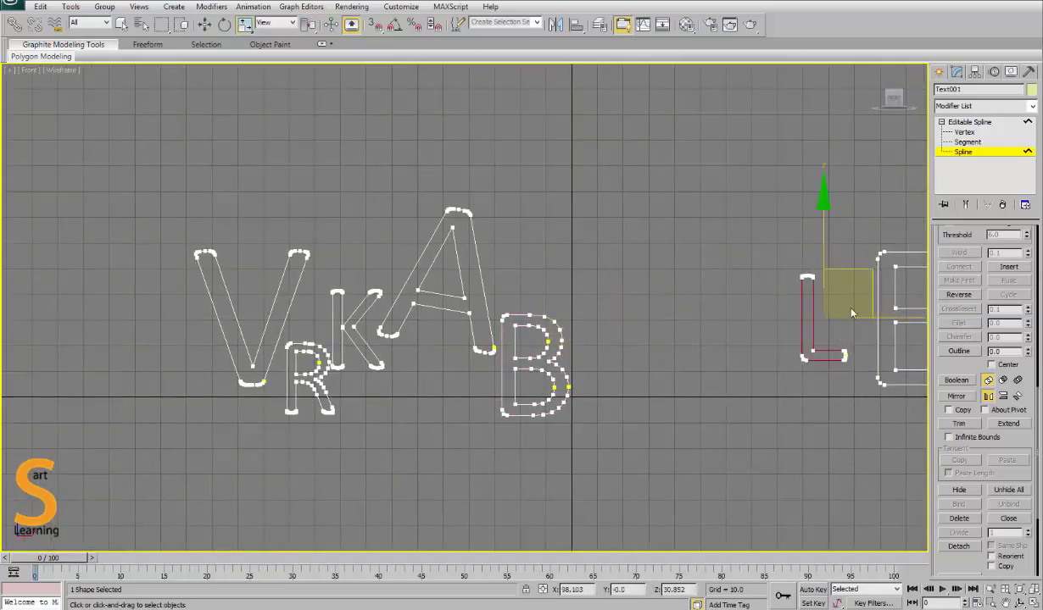
pyautogui.moveTo(860, 269); pyautogui.dragTo(640, 319)
pyautogui.press('e')
pyautogui.press('w')
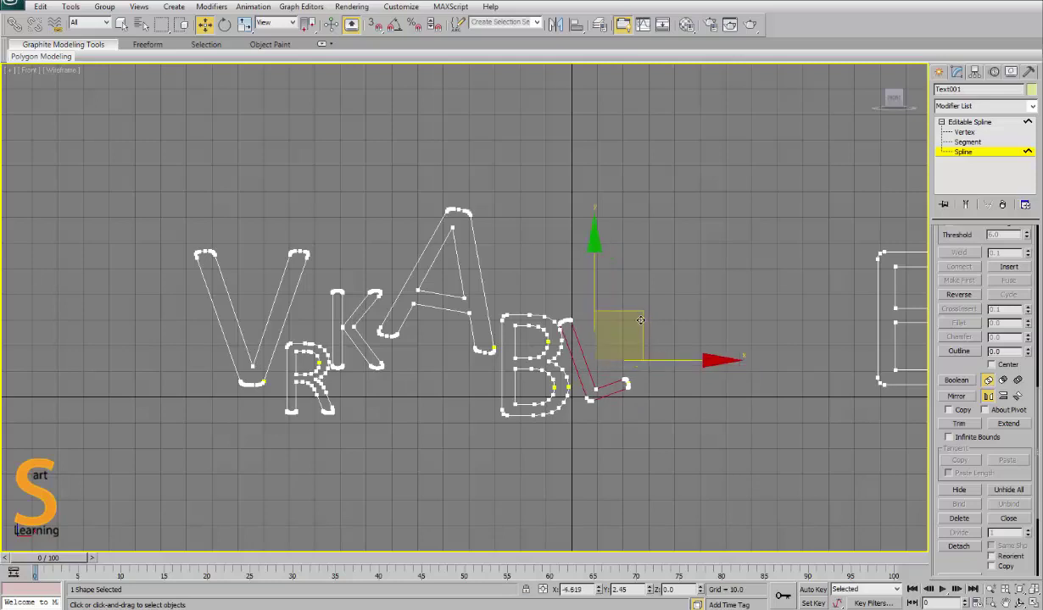
# Step: Scale down the letter E, rotate it clockwise and position it just to the right of the L
pyautogui.moveTo(638, 326); pyautogui.dragTo(573, 313, button='middle')
pyautogui.moveTo(795, 312); pyautogui.dragTo(945, 444)
pyautogui.press('r')
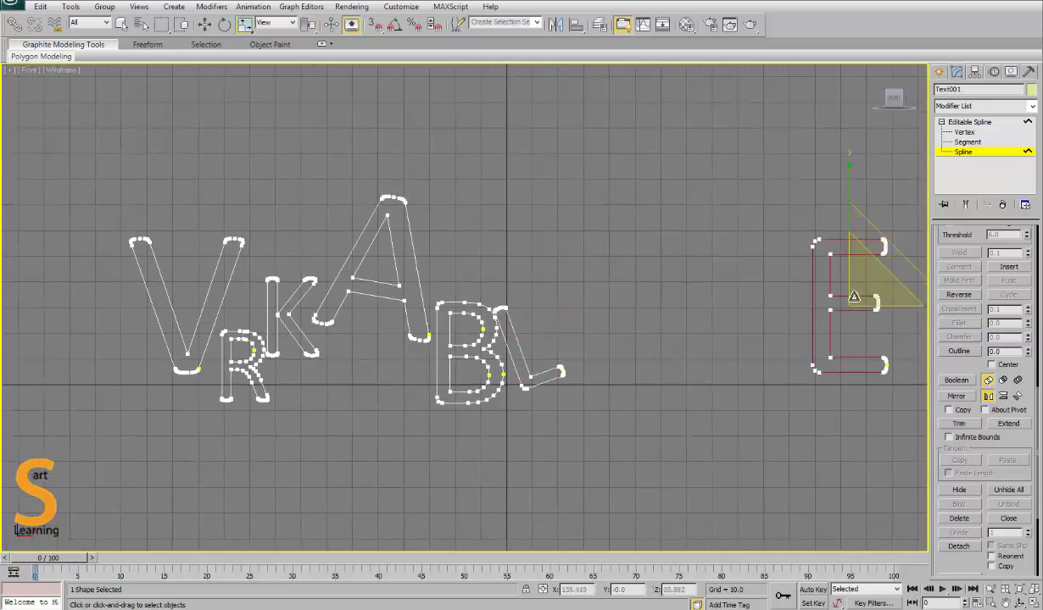
pyautogui.moveTo(856, 296); pyautogui.dragTo(855, 315)
pyautogui.press('e')
pyautogui.moveTo(857, 240); pyautogui.dragTo(627, 272)
pyautogui.press('w')
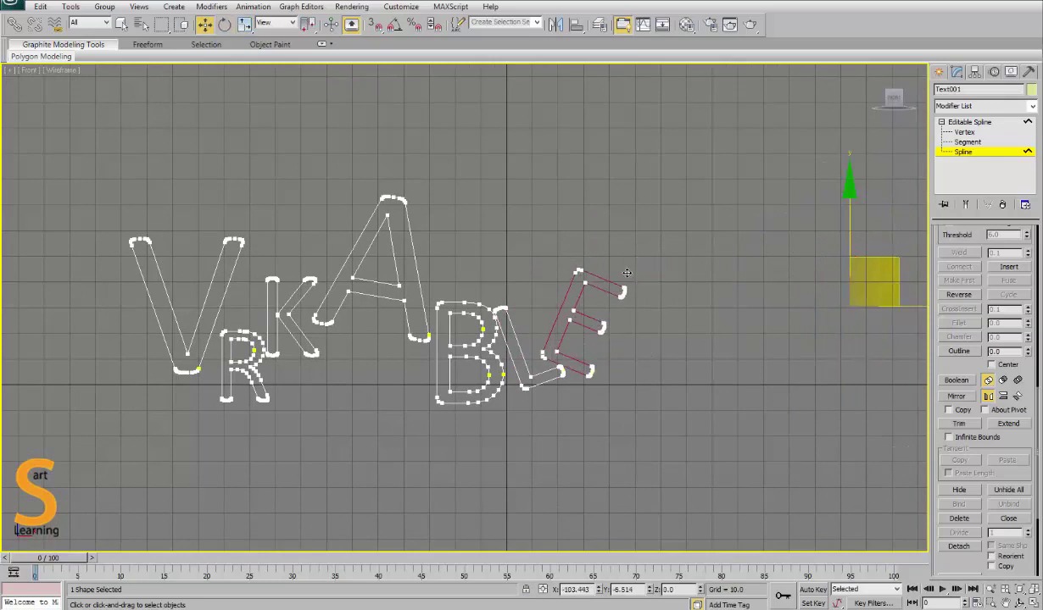
pyautogui.click(663, 414)
# Step: Fine-tune the position and scale of the letter A between the K and the B
pyautogui.moveTo(454, 384); pyautogui.dragTo(581, 366, button='middle')
pyautogui.moveTo(441, 141); pyautogui.dragTo(501, 256)
pyautogui.moveTo(549, 211); pyautogui.dragTo(547, 219)
pyautogui.press('r')
pyautogui.moveTo(508, 249); pyautogui.dragTo(512, 246)
pyautogui.press('w')
pyautogui.moveTo(537, 212); pyautogui.dragTo(539, 216)
# Step: Show the lettering in the Perspective view, leave the Spline level and deselect the shape
pyautogui.hotkey('alt', 'w')
pyautogui.click(763, 431)
pyautogui.hotkey('alt', 'w')
pyautogui.keyDown('alt'); pyautogui.moveTo(638, 229); pyautogui.dragTo(624, 217, button='middle'); pyautogui.keyUp('alt')
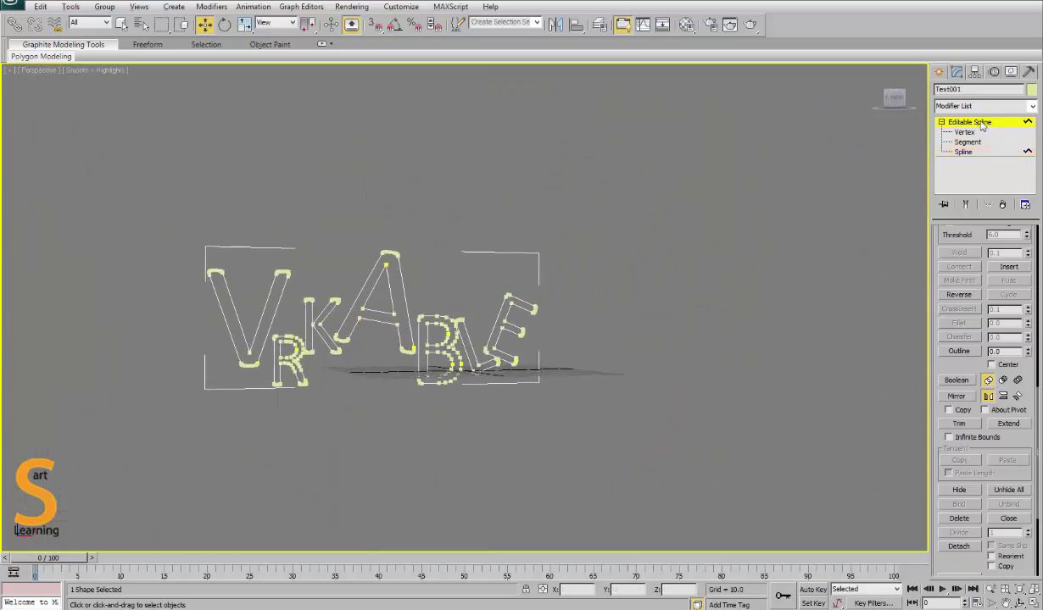
pyautogui.click(456, 400)
pyautogui.keyDown('alt'); pyautogui.moveTo(456, 400); pyautogui.dragTo(678, 388, button='middle'); pyautogui.keyUp('alt')
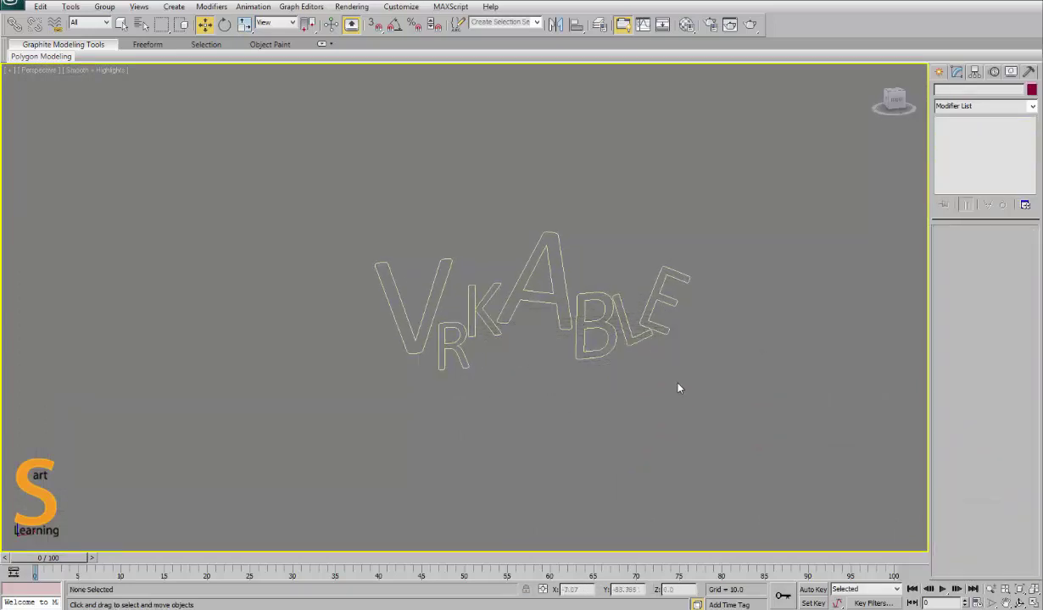
# Step: Apply an Extrude modifier to the whole VRKABLE shape with an amount of 7.0
pyautogui.moveTo(445, 144); pyautogui.dragTo(683, 415)
pyautogui.keyDown('alt'); pyautogui.moveTo(682, 415); pyautogui.dragTo(686, 339, button='middle'); pyautogui.keyUp('alt')
pyautogui.click(979, 105)
pyautogui.press('e')
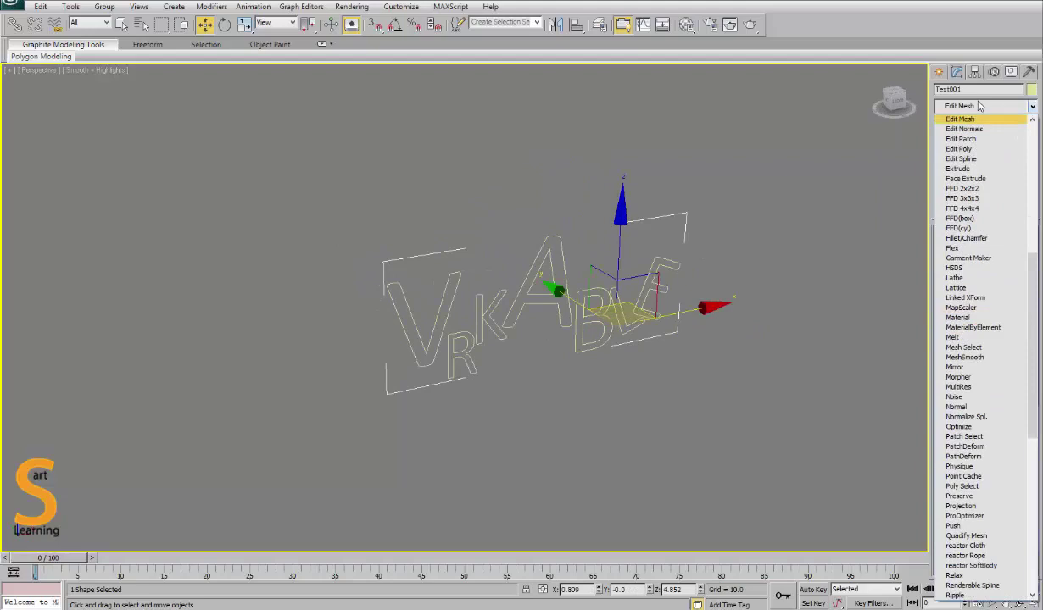
pyautogui.click(957, 169)
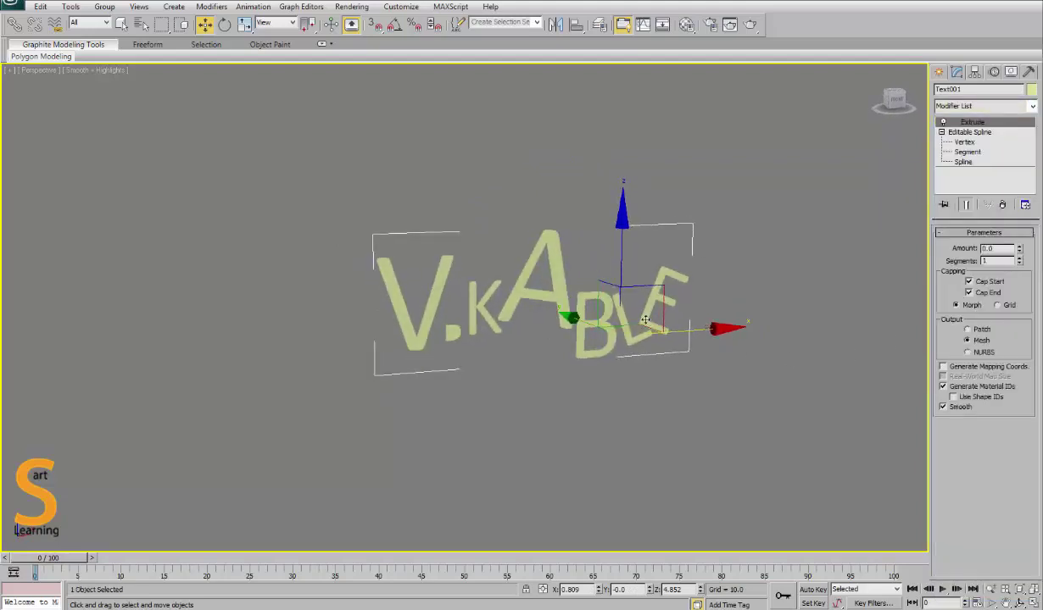
pyautogui.moveTo(1020, 252); pyautogui.dragTo(1020, 239)
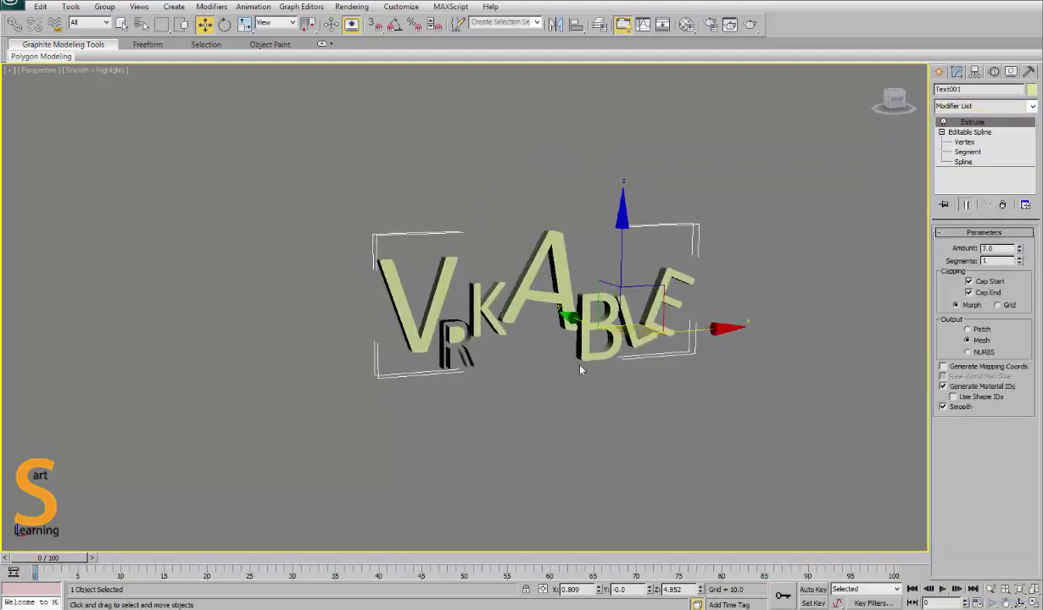
# Step: Enter the Vertex level of the Editable Spline beneath Extrude and check the vertices on the R's bowl
pyautogui.keyDown('alt'); pyautogui.moveTo(501, 366); pyautogui.dragTo(385, 361, button='middle'); pyautogui.keyUp('alt')
pyautogui.scroll(6, 360, 361)
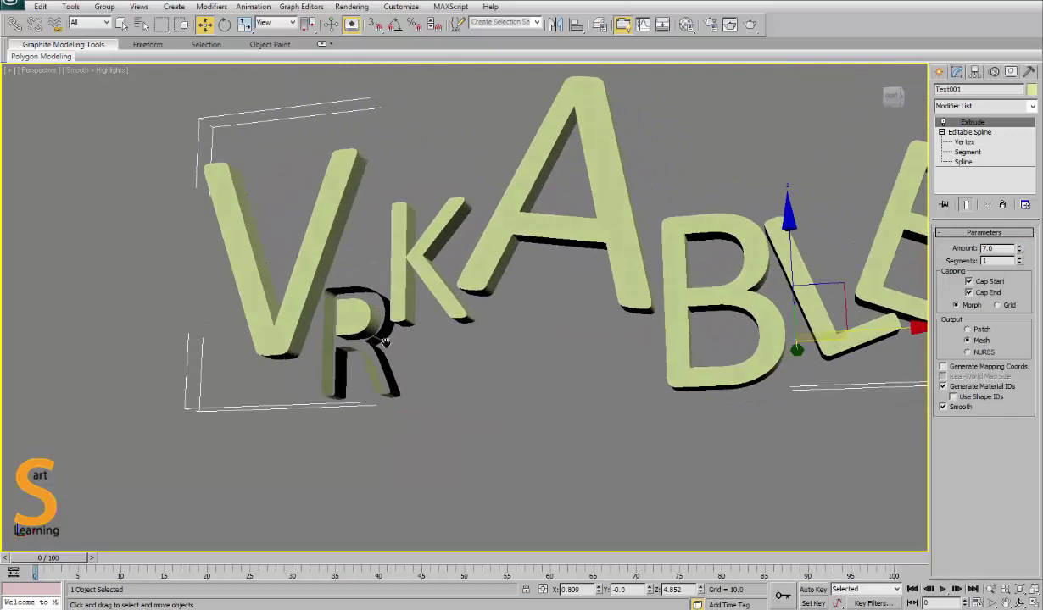
pyautogui.scroll(6, 386, 342)
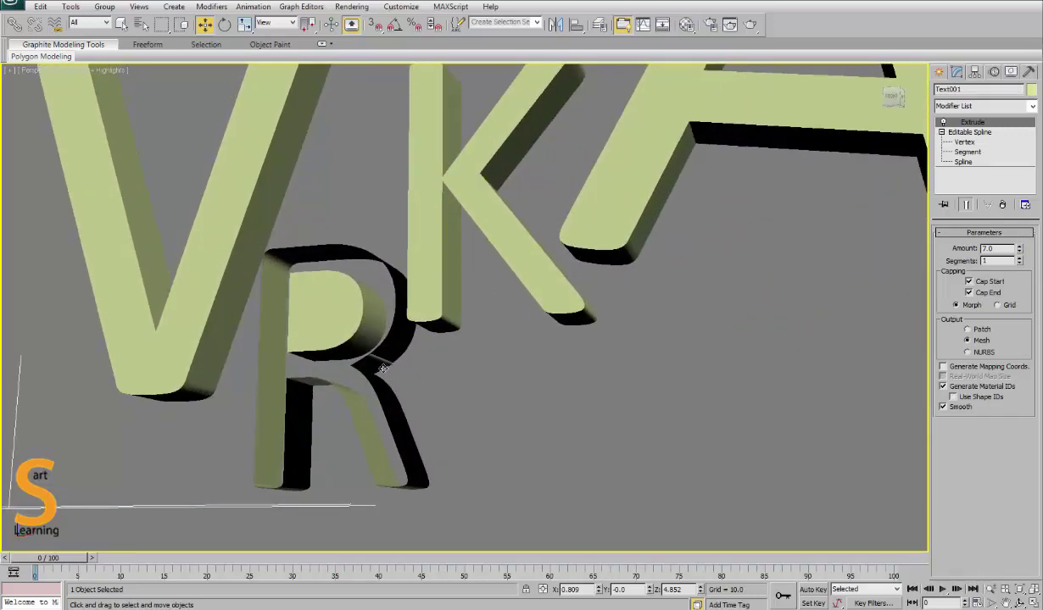
pyautogui.click(967, 142)
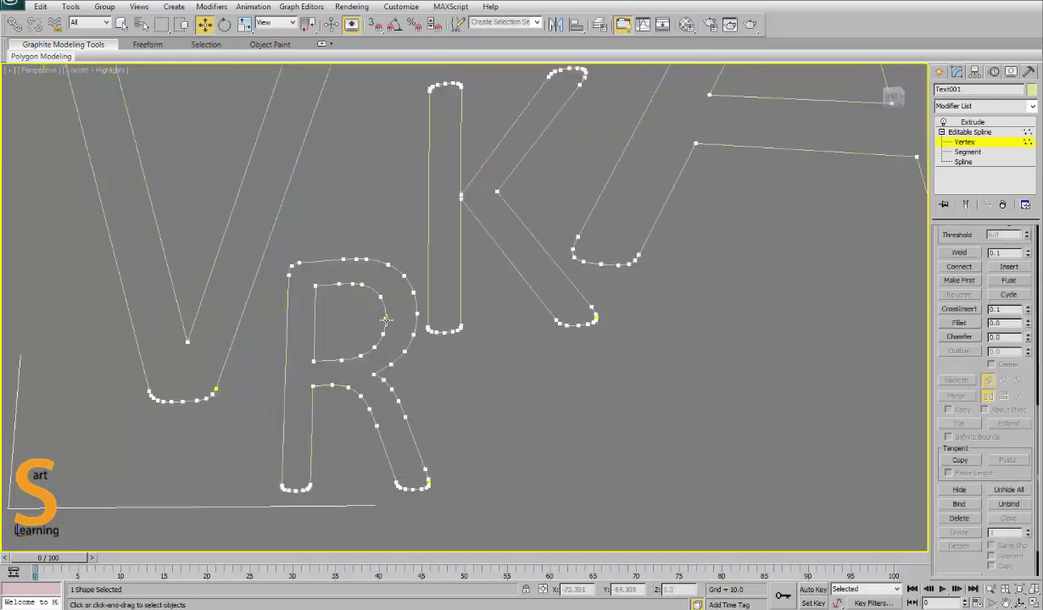
pyautogui.click(384, 320)
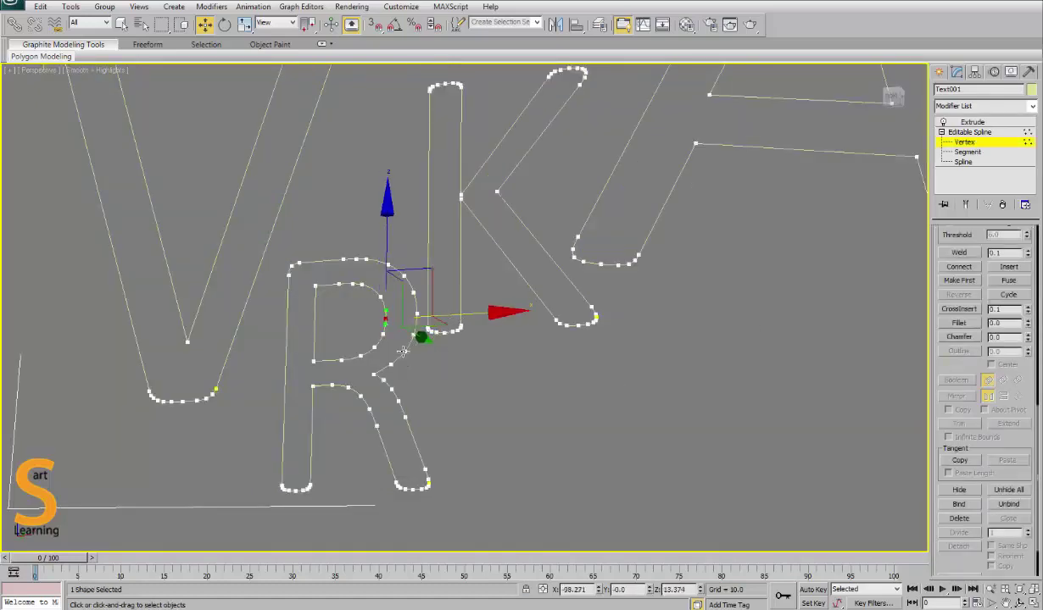
pyautogui.moveTo(403, 351); pyautogui.dragTo(422, 378)
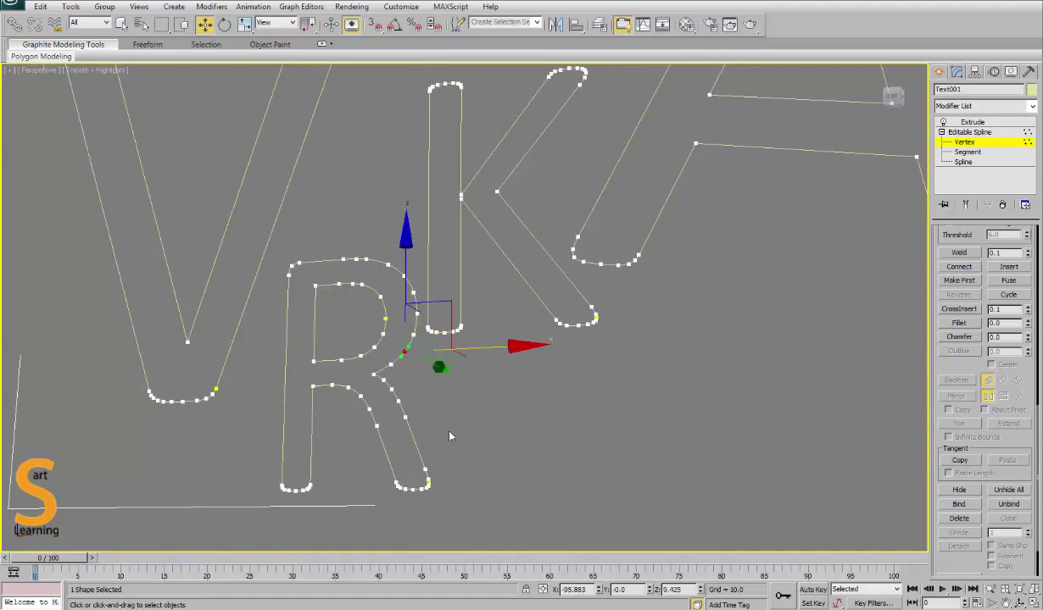
# Step: Examine the vertices of the V, R and K outlines up close in the Front view
pyautogui.moveTo(428, 458); pyautogui.dragTo(469, 376, button='middle')
pyautogui.scroll(1, 451, 380)
pyautogui.moveTo(303, 280); pyautogui.dragTo(417, 458, button='middle')
pyautogui.keyDown('alt'); pyautogui.moveTo(419, 372); pyautogui.dragTo(636, 195, button='middle'); pyautogui.keyUp('alt')
pyautogui.press('f')
pyautogui.scroll(-3, 685, 162)
pyautogui.moveTo(386, 421); pyautogui.dragTo(502, 399, button='middle')
pyautogui.scroll(3, 448, 414)
pyautogui.moveTo(440, 255); pyautogui.dragTo(510, 379, button='middle')
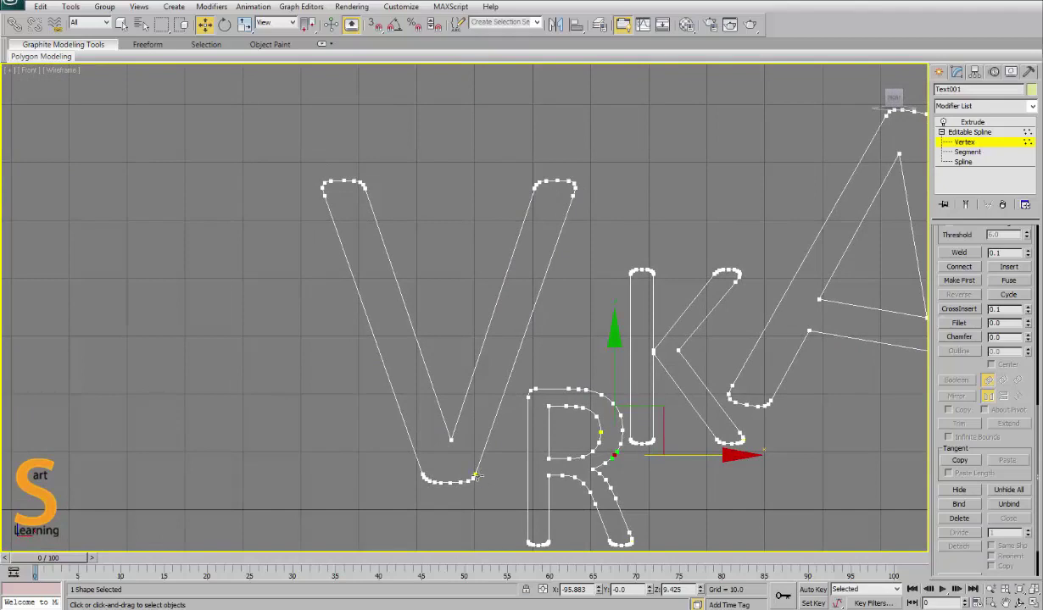
pyautogui.moveTo(548, 441); pyautogui.dragTo(414, 368, button='middle')
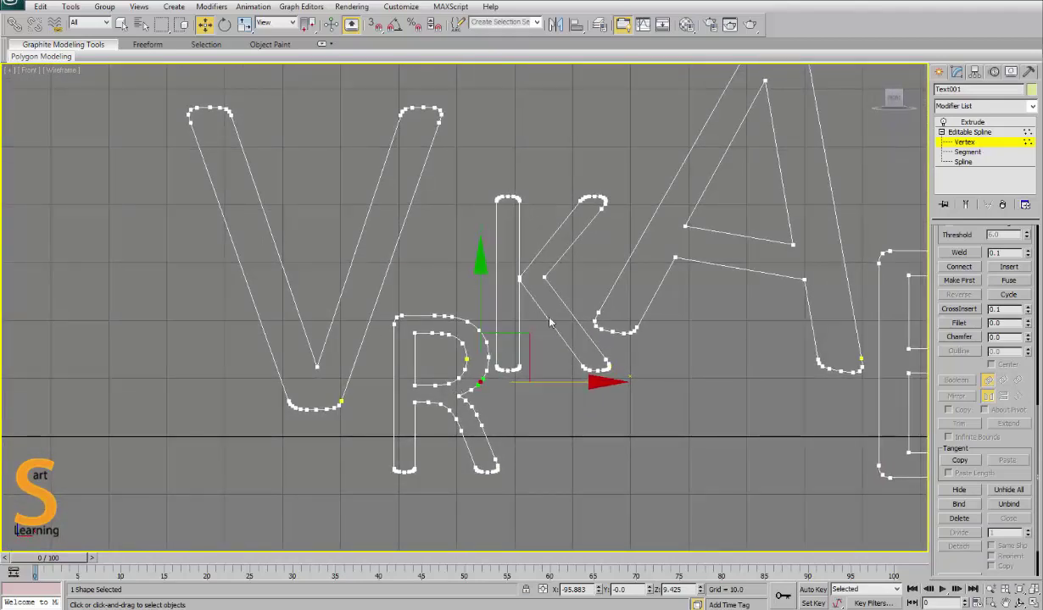
pyautogui.scroll(5, 615, 391)
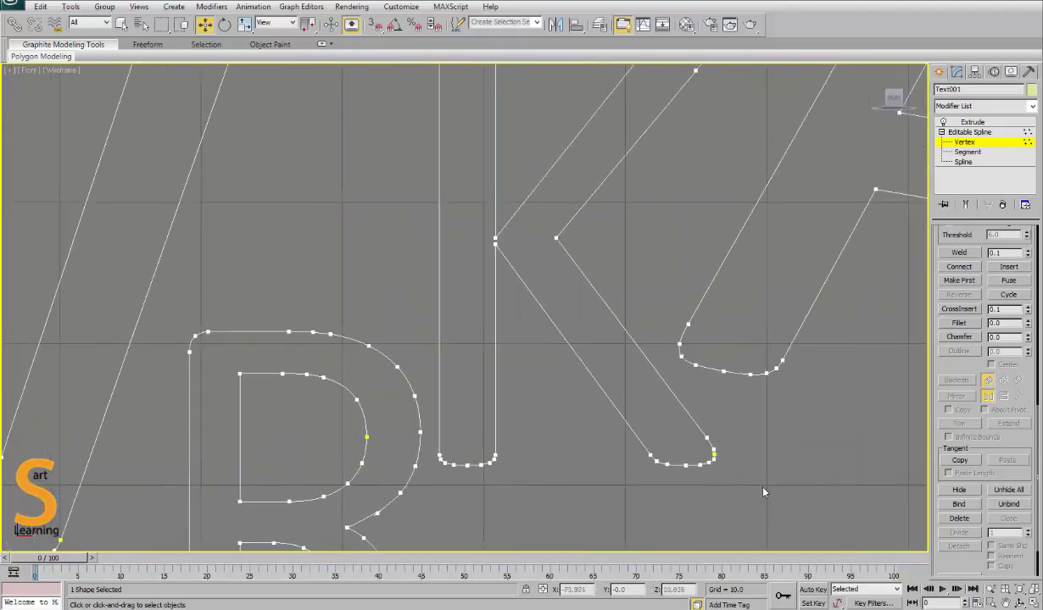
pyautogui.moveTo(715, 455); pyautogui.dragTo(280, 501, button='middle')
pyautogui.scroll(-8, 569, 375)
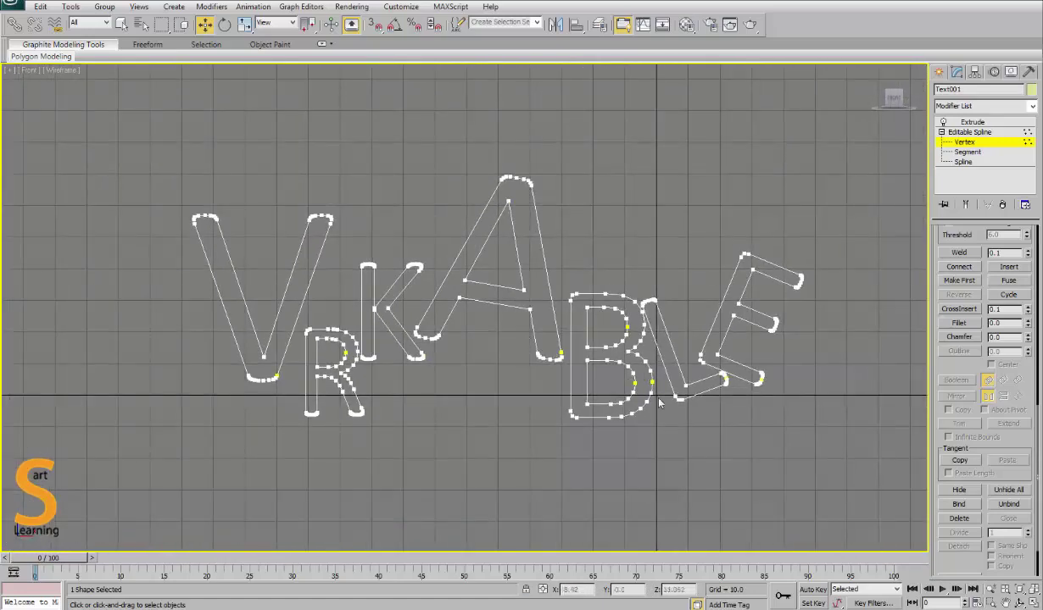
# Step: Compare the vertices of the B and R, checking the first vertices on the R's leg and inner bowl
pyautogui.scroll(4, 463, 308)
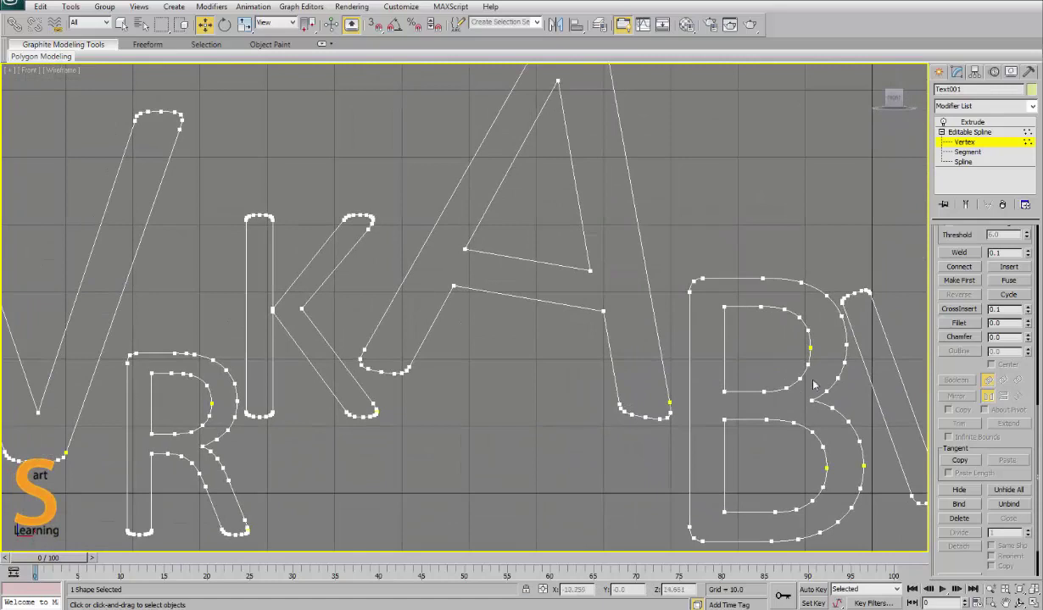
pyautogui.scroll(-2, 380, 410)
pyautogui.scroll(5, 419, 442)
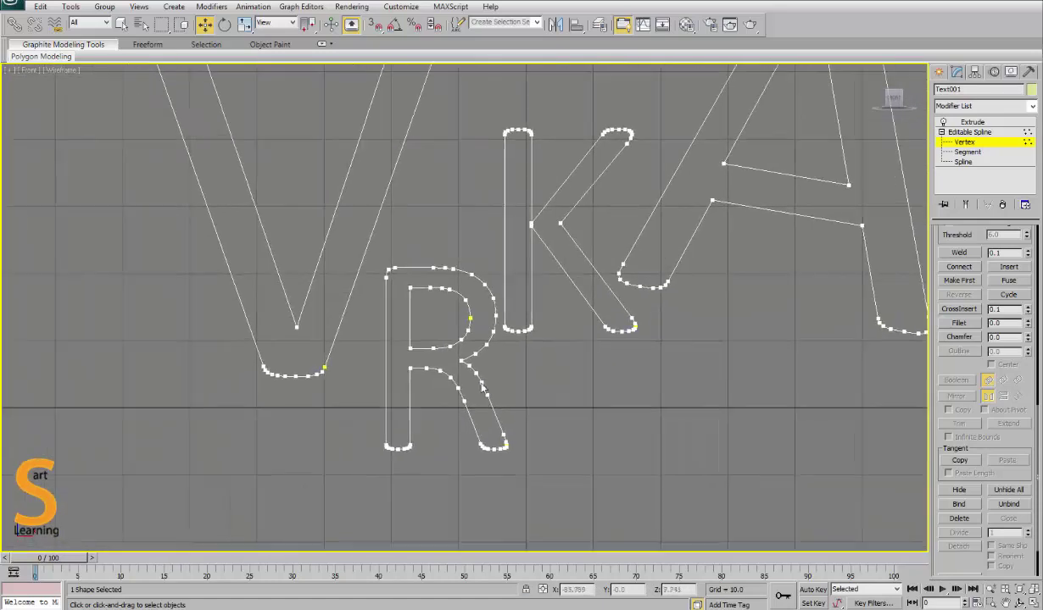
pyautogui.scroll(-1, 419, 441)
pyautogui.scroll(2, 428, 415)
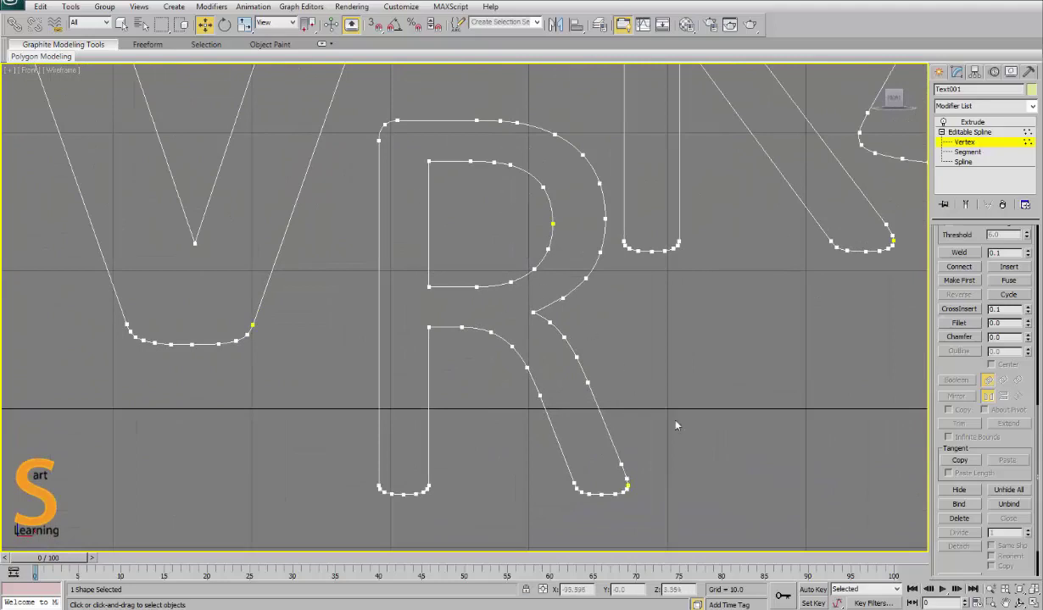
pyautogui.moveTo(677, 496); pyautogui.dragTo(627, 357, button='middle')
pyautogui.scroll(8, 626, 357)
pyautogui.moveTo(726, 343); pyautogui.dragTo(331, 242, button='middle')
pyautogui.click(561, 375)
pyautogui.moveTo(601, 375); pyautogui.dragTo(600, 376)
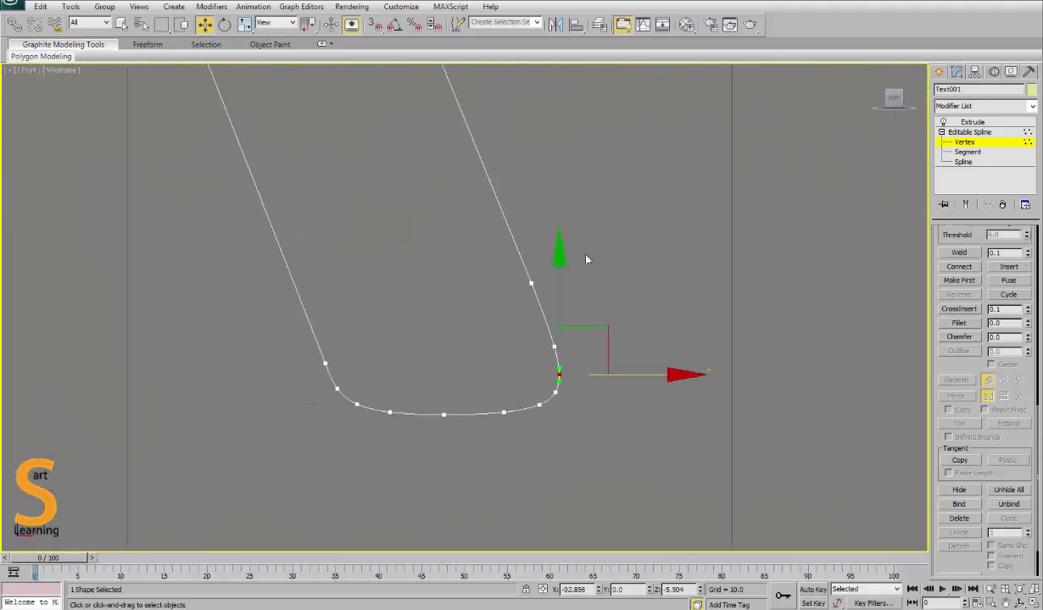
pyautogui.scroll(-8, 515, 342)
pyautogui.scroll(4, 542, 348)
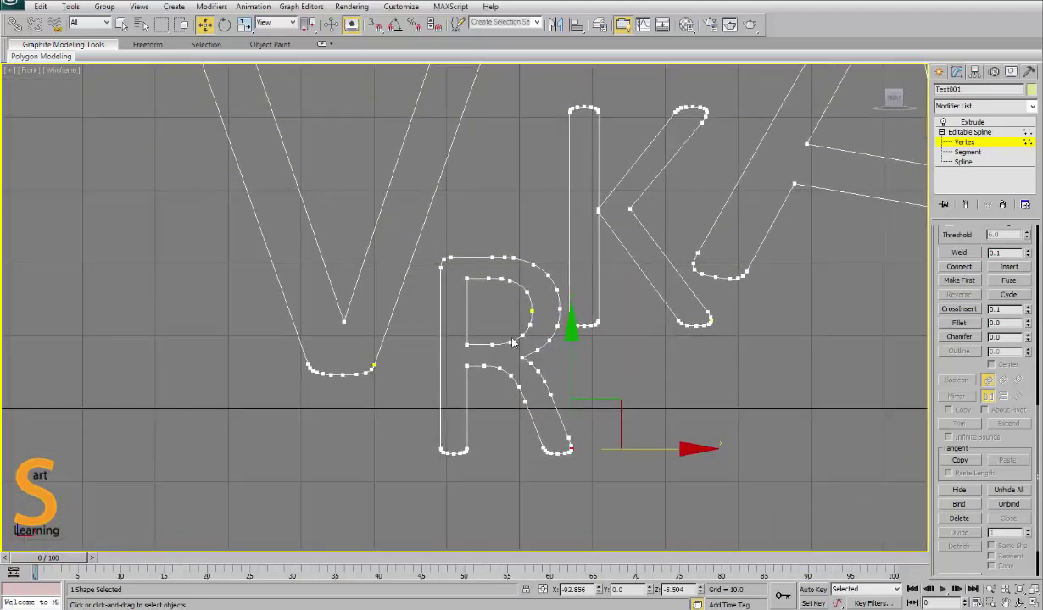
pyautogui.click(530, 311)
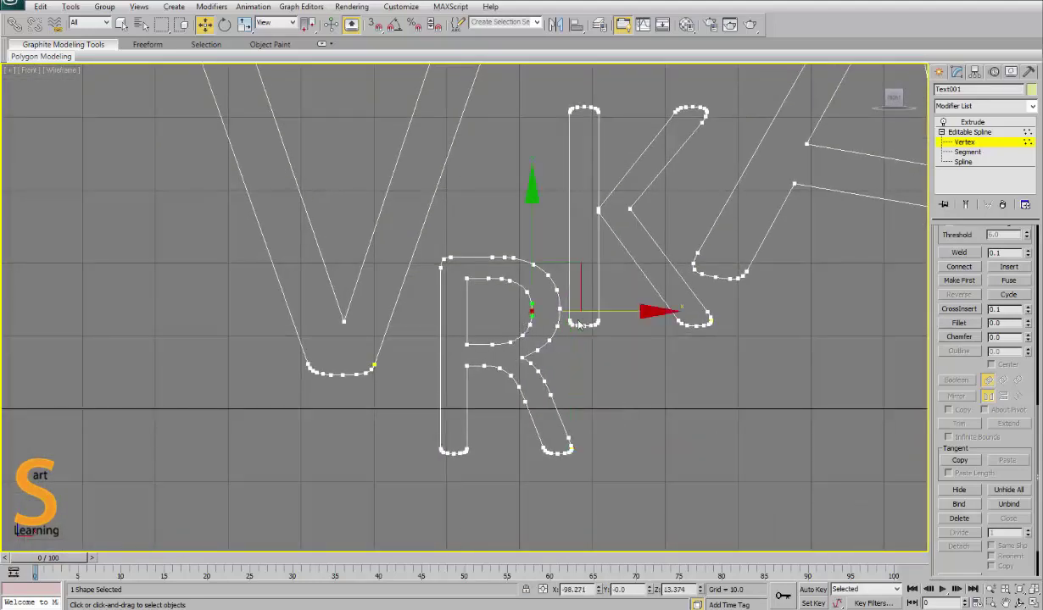
# Step: Return to the Perspective view and turn on Show End Result to display the extrusion at Vertex level
pyautogui.hotkey('alt', 'w')
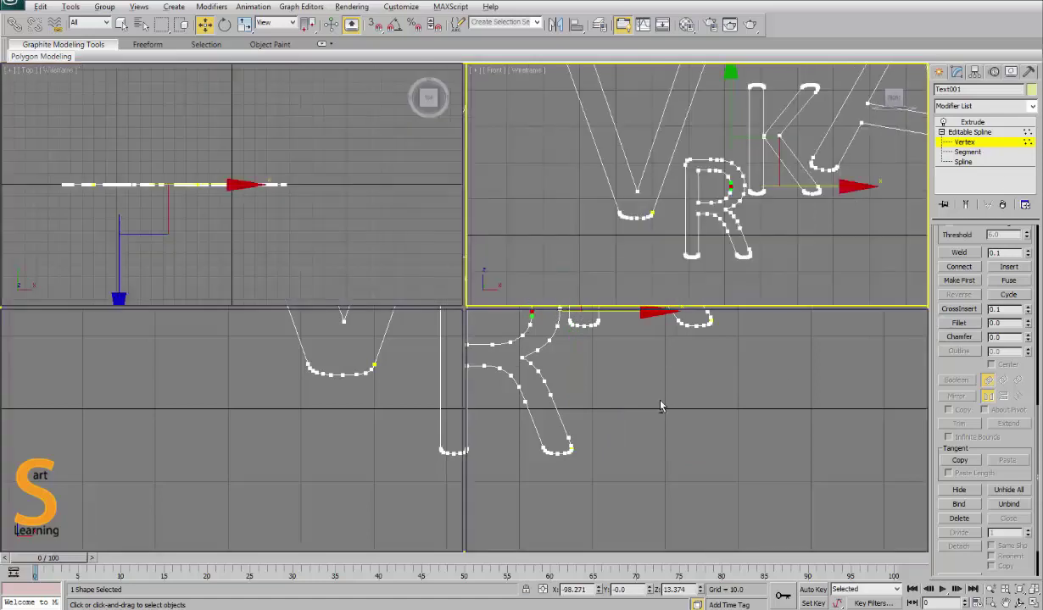
pyautogui.rightClick(634, 385)
pyautogui.hotkey('alt', 'w')
pyautogui.keyDown('alt'); pyautogui.moveTo(492, 320); pyautogui.dragTo(584, 340, button='middle'); pyautogui.keyUp('alt')
pyautogui.scroll(-5, 585, 340)
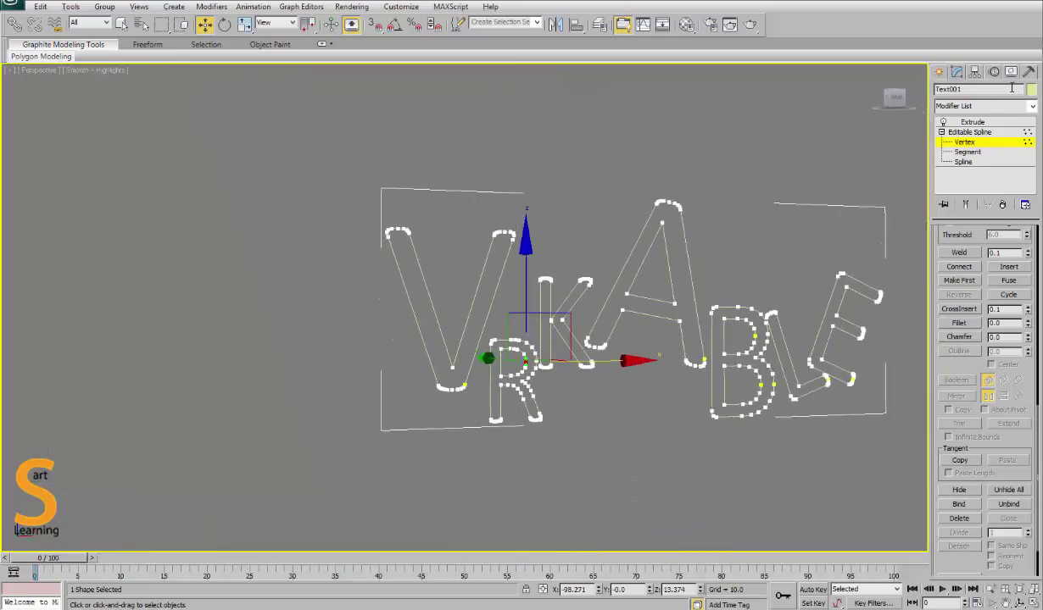
pyautogui.click(973, 123)
pyautogui.click(964, 141)
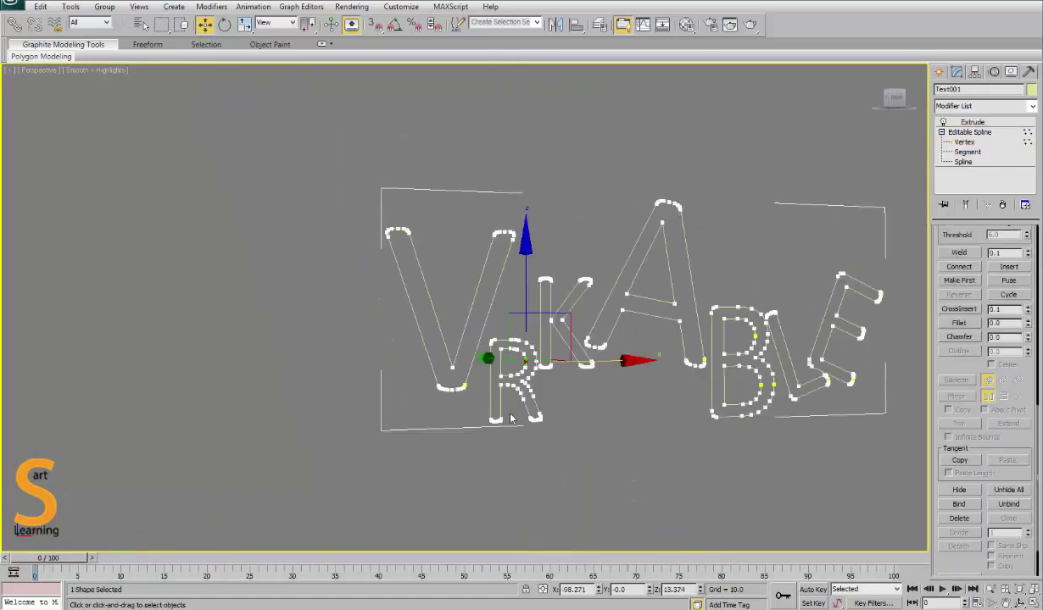
pyautogui.click(967, 205)
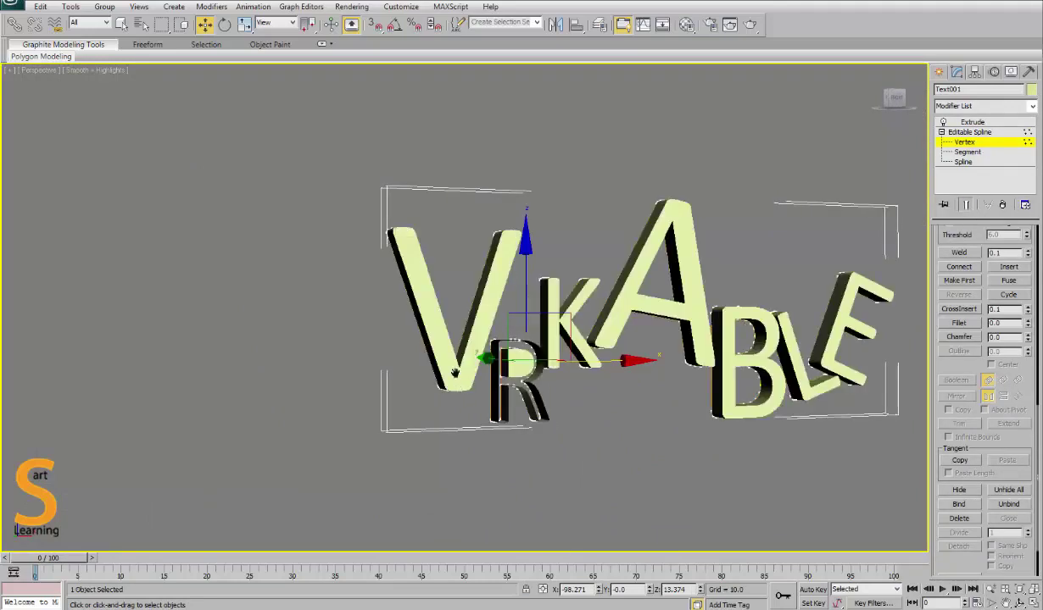
# Step: Examine the back of the extruded R and the vertices around its stem for the cause of its missing cap
pyautogui.moveTo(437, 359); pyautogui.dragTo(441, 292, button='middle')
pyautogui.scroll(5, 464, 307)
pyautogui.keyDown('alt'); pyautogui.moveTo(407, 323); pyautogui.dragTo(549, 447, button='middle'); pyautogui.keyUp('alt')
pyautogui.click(526, 421)
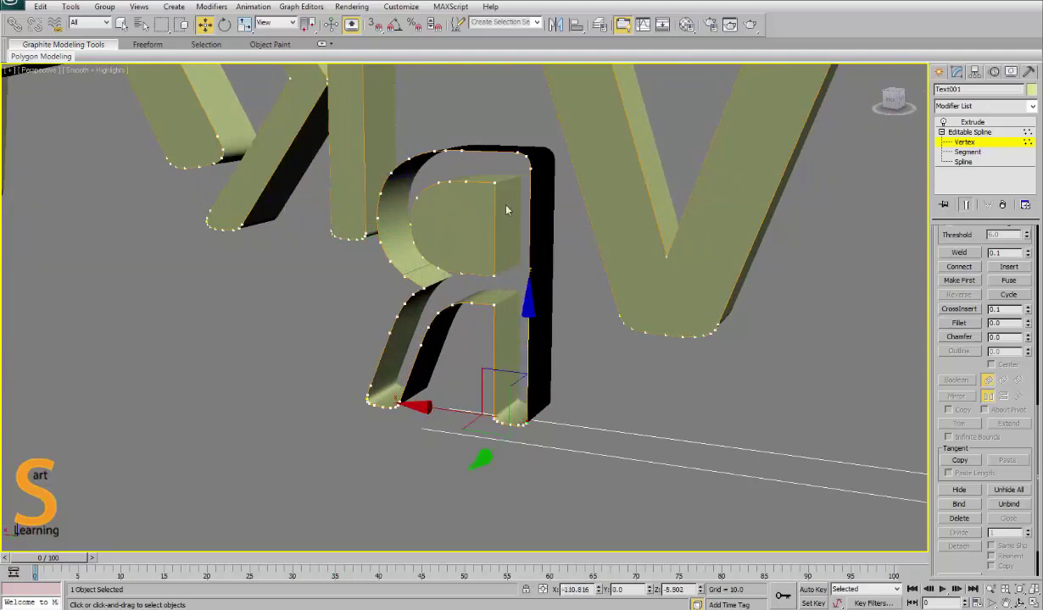
pyautogui.keyDown('alt'); pyautogui.moveTo(543, 329); pyautogui.dragTo(558, 330, button='middle'); pyautogui.keyUp('alt')
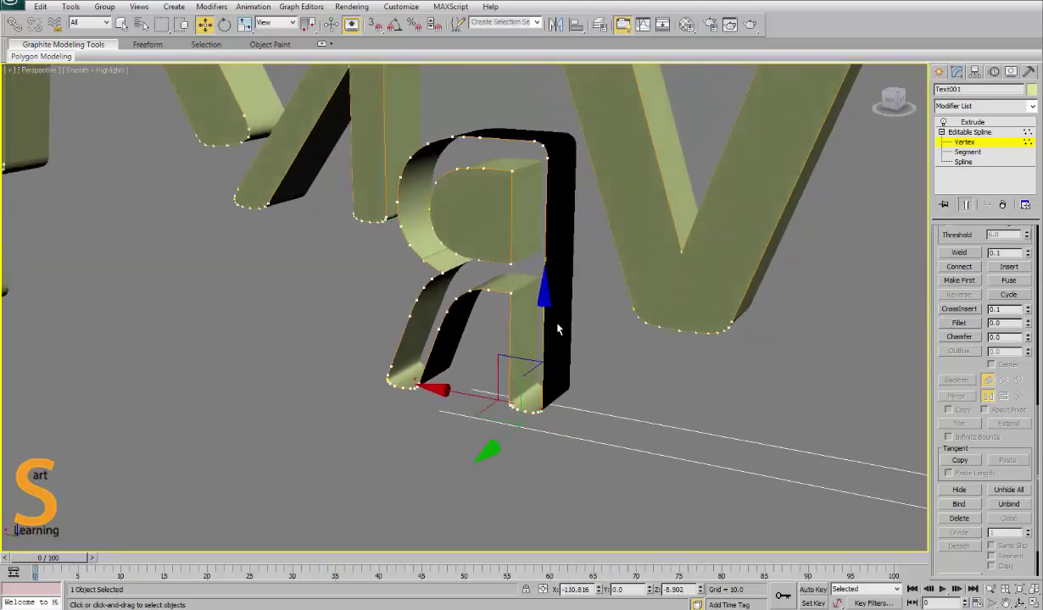
pyautogui.keyDown('alt'); pyautogui.moveTo(543, 271); pyautogui.dragTo(318, 161, button='middle'); pyautogui.keyUp('alt')
# Step: Try to weld all of the R's vertices with a threshold of 0.1 and clear the selection
pyautogui.moveTo(297, 139); pyautogui.dragTo(496, 322)
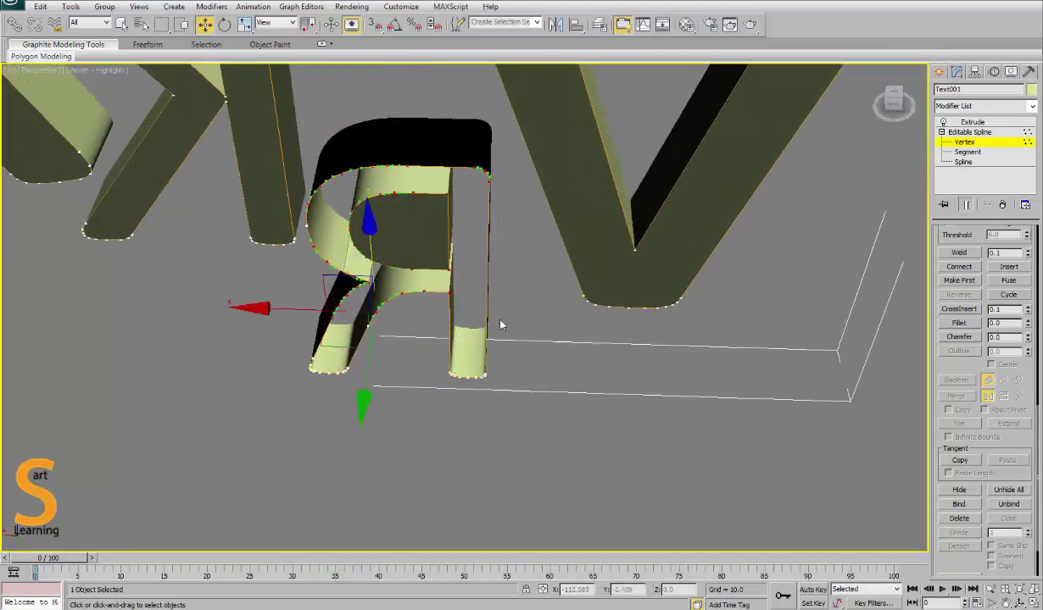
pyautogui.moveTo(227, 287); pyautogui.dragTo(458, 368)
pyautogui.click(312, 369)
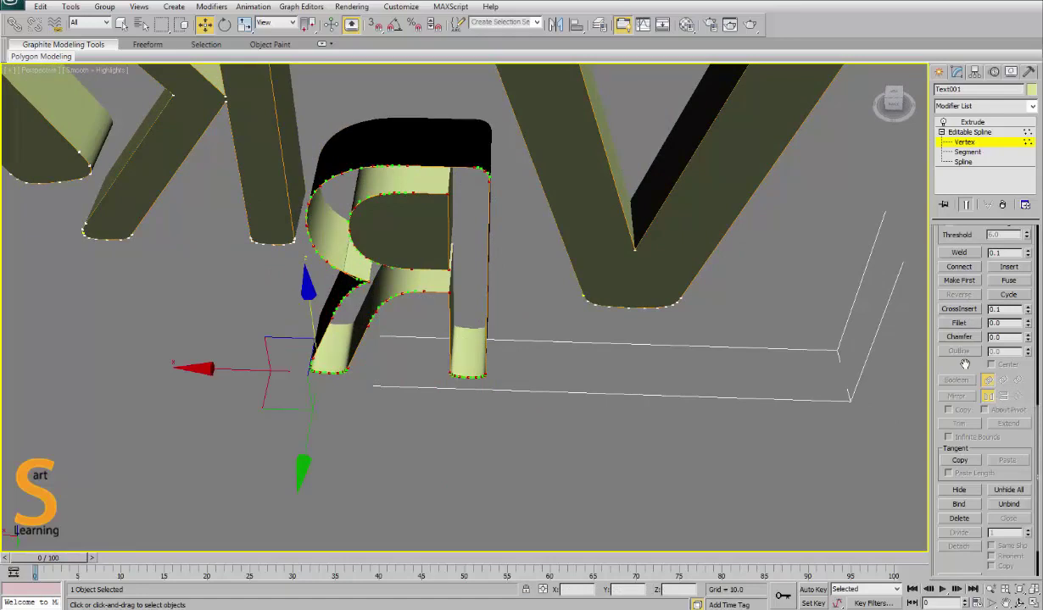
pyautogui.scroll(4, 992, 377)
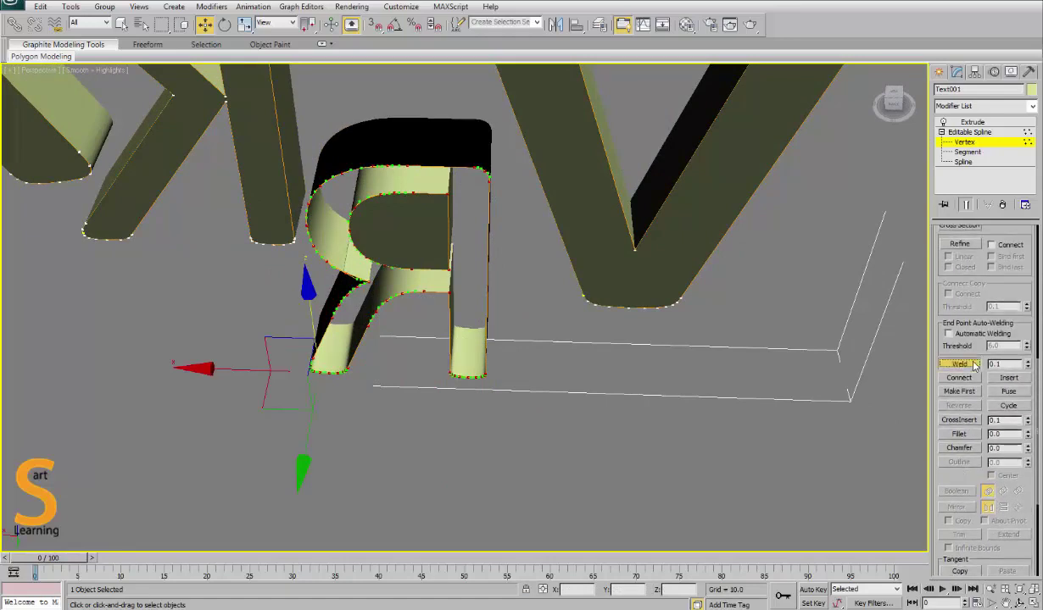
pyautogui.click(959, 363)
pyautogui.keyDown('alt'); pyautogui.moveTo(405, 242); pyautogui.dragTo(396, 203, button='middle'); pyautogui.keyUp('alt')
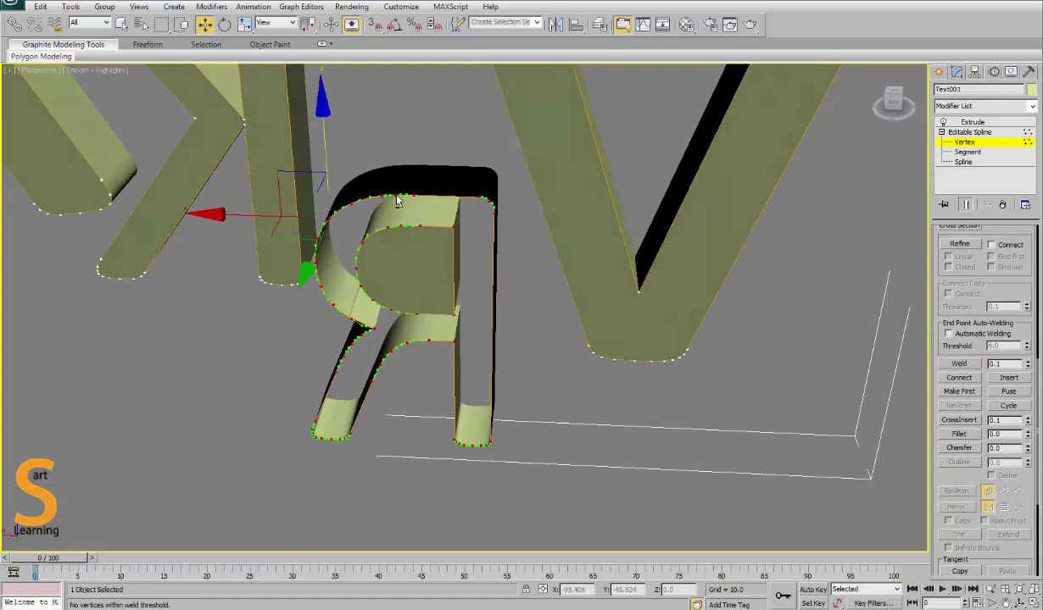
pyautogui.click(520, 331)
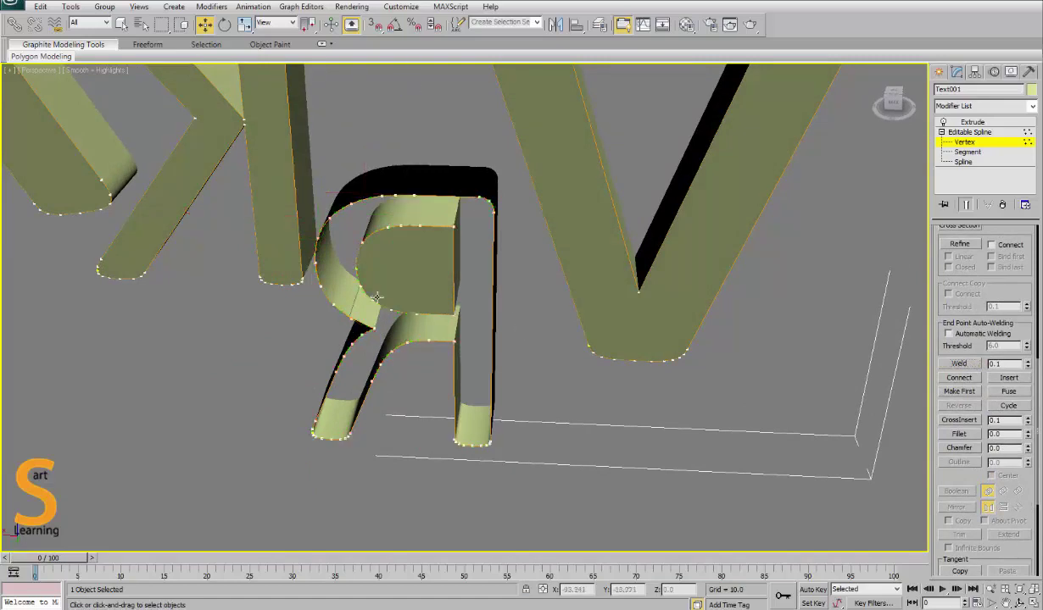
# Step: Nudge the vertex where the R's bowl meets its leg slightly along X and inspect the front of the letters
pyautogui.keyDown('alt'); pyautogui.moveTo(500, 327); pyautogui.dragTo(425, 314, button='middle'); pyautogui.keyUp('alt')
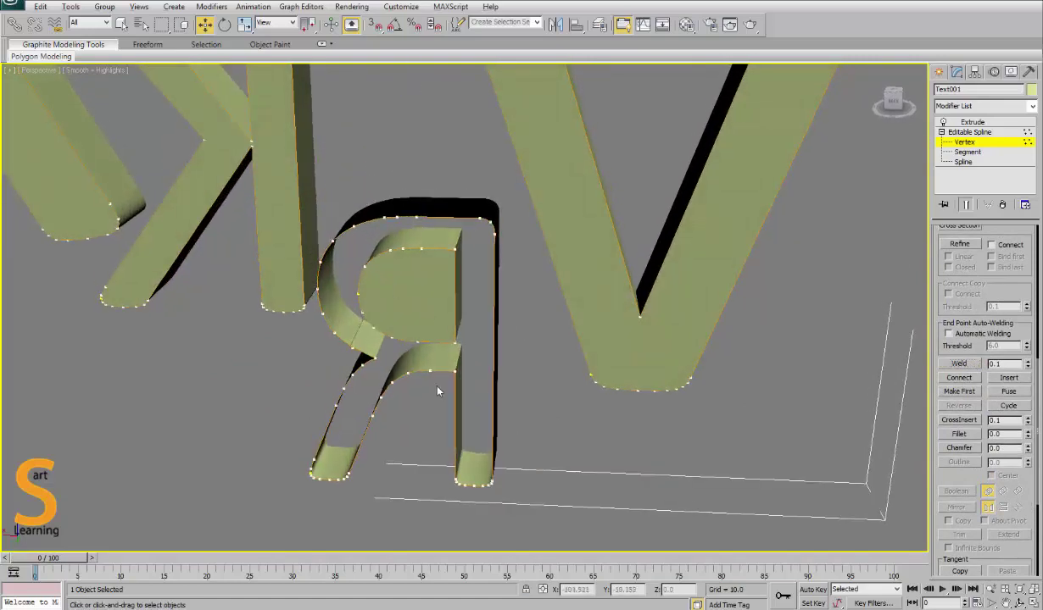
pyautogui.click(351, 347)
pyautogui.moveTo(428, 358); pyautogui.dragTo(498, 312, button='middle')
pyautogui.scroll(2, 498, 312)
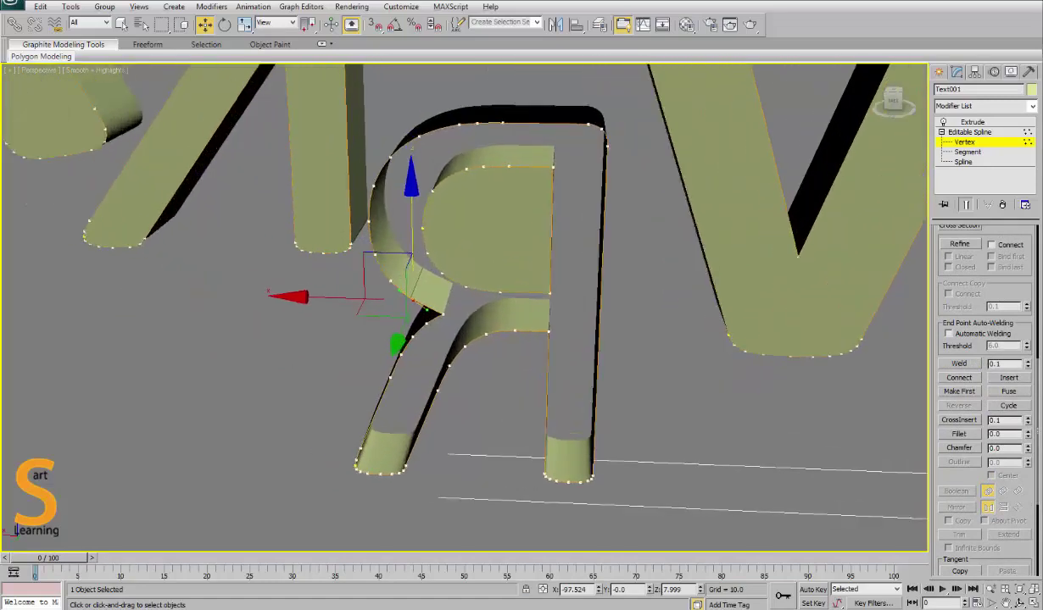
pyautogui.scroll(3, 368, 271)
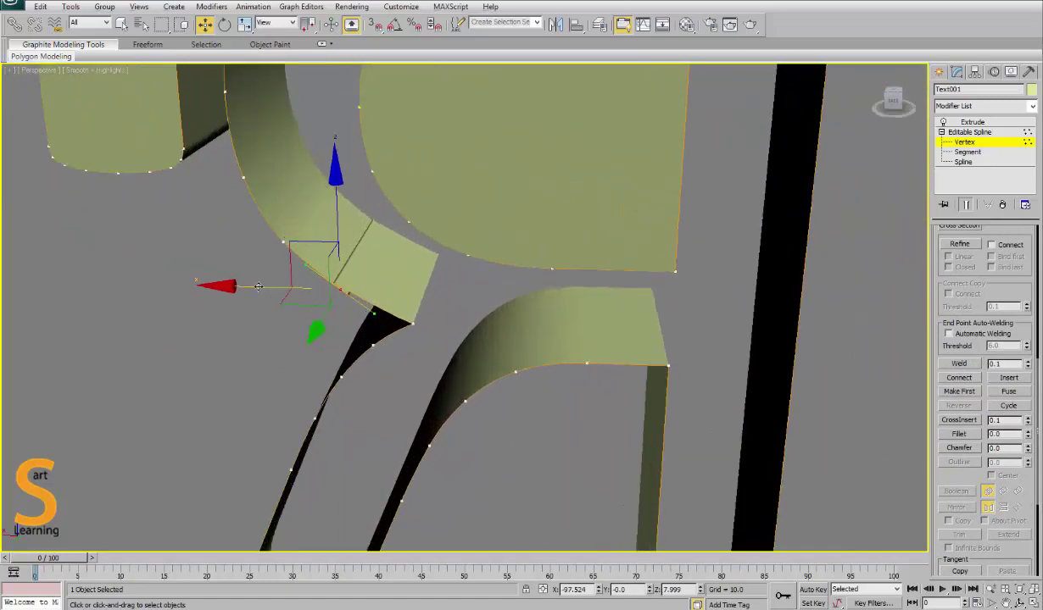
pyautogui.moveTo(255, 286); pyautogui.dragTo(256, 283)
pyautogui.keyDown('alt'); pyautogui.moveTo(365, 307); pyautogui.dragTo(391, 294, button='middle'); pyautogui.keyUp('alt')
pyautogui.moveTo(277, 382); pyautogui.dragTo(761, 83, button='middle')
pyautogui.keyDown('alt'); pyautogui.moveTo(405, 356); pyautogui.dragTo(603, 366, button='middle'); pyautogui.keyUp('alt')
pyautogui.press('z')
pyautogui.moveTo(234, 418); pyautogui.dragTo(441, 286, button='middle')
pyautogui.keyDown('alt'); pyautogui.moveTo(344, 347); pyautogui.dragTo(284, 335, button='middle'); pyautogui.keyUp('alt')
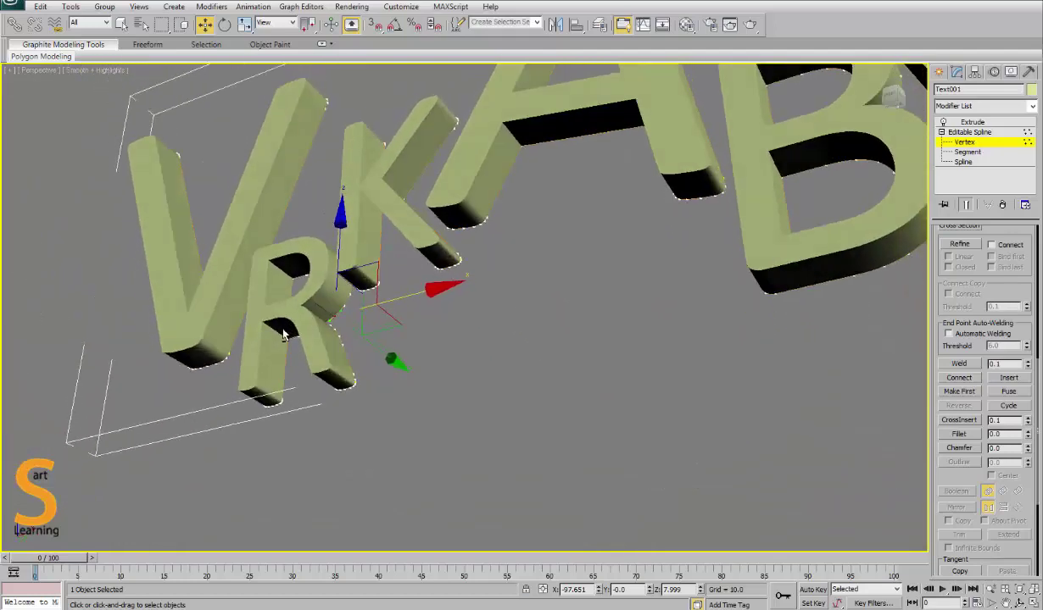
# Step: Try another small move of the R's repaired vertex and undo it
pyautogui.moveTo(395, 298); pyautogui.dragTo(395, 301)
pyautogui.hotkey('ctrl', 'z')
pyautogui.moveTo(336, 250); pyautogui.dragTo(338, 249)
pyautogui.keyDown('alt'); pyautogui.moveTo(337, 360); pyautogui.dragTo(392, 405, button='middle'); pyautogui.keyUp('alt')
pyautogui.scroll(-4, 571, 377)
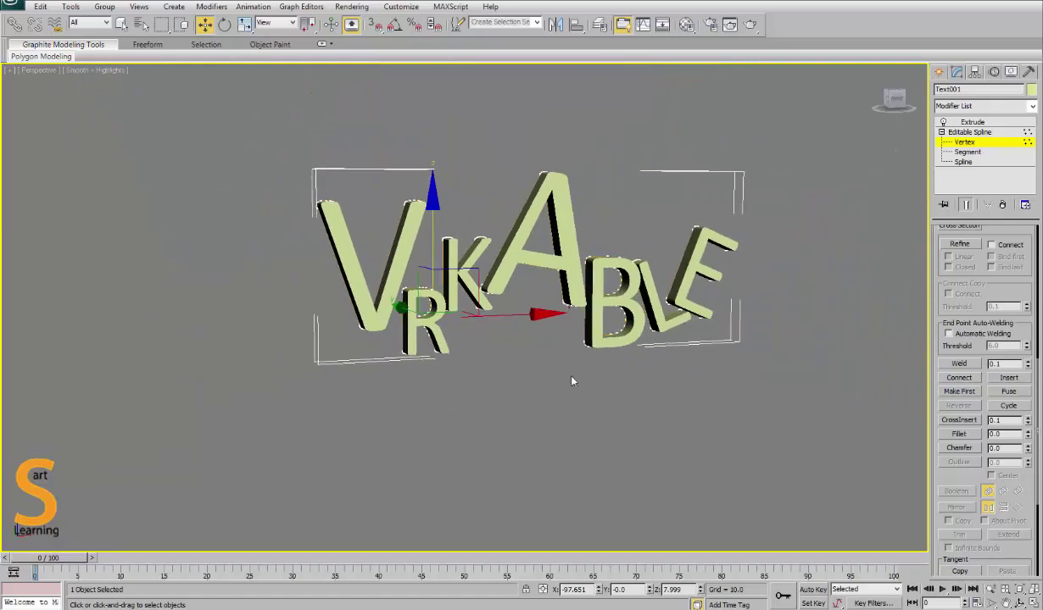
# Step: Leave Vertex level, deselect the lettering and show the Front view maximized with shading
pyautogui.keyDown('alt'); pyautogui.moveTo(572, 381); pyautogui.dragTo(573, 385, button='middle'); pyautogui.keyUp('alt')
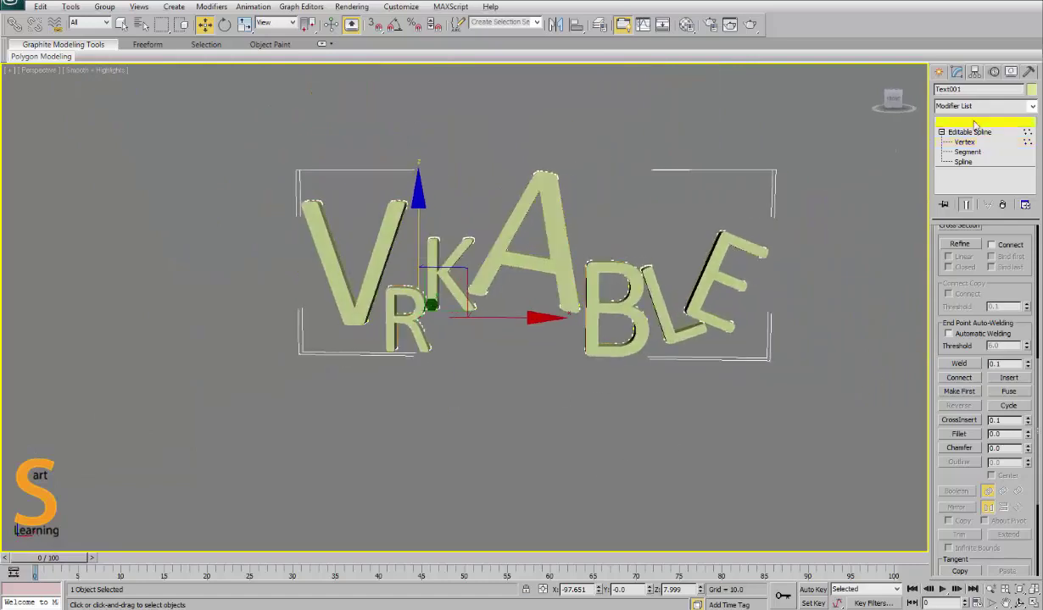
pyautogui.click(648, 383)
pyautogui.keyDown('alt'); pyautogui.moveTo(648, 383); pyautogui.dragTo(487, 345, button='middle'); pyautogui.keyUp('alt')
pyautogui.hotkey('alt', 'w')
pyautogui.click(722, 184)
pyautogui.hotkey('alt', 'w')
pyautogui.press('z')
pyautogui.press('F3')
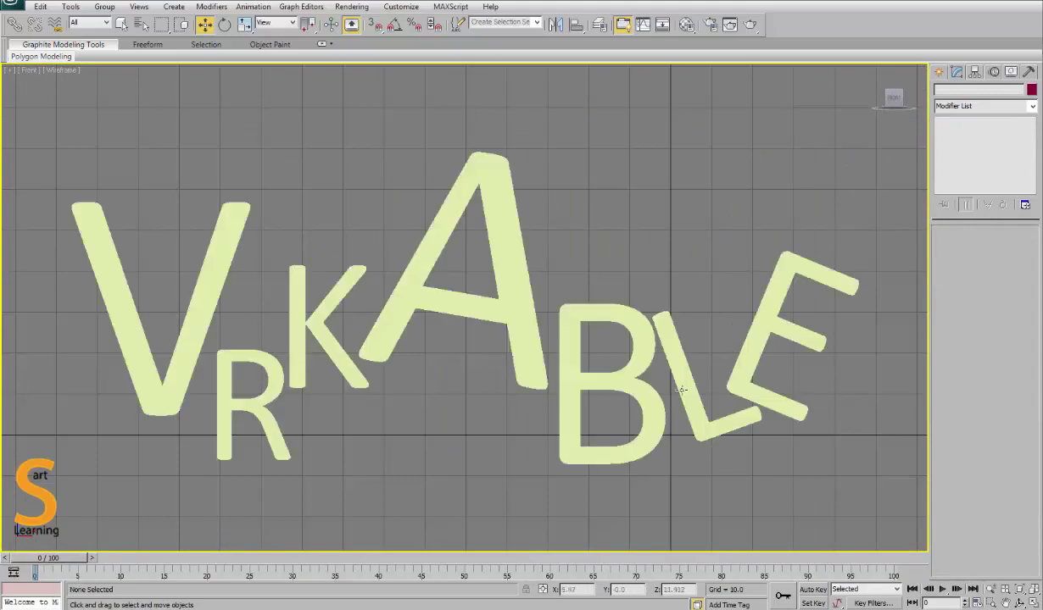
# Step: Select the lettering, return to the maximized Perspective view and set the extrusion amount to 53.5
pyautogui.click(619, 337)
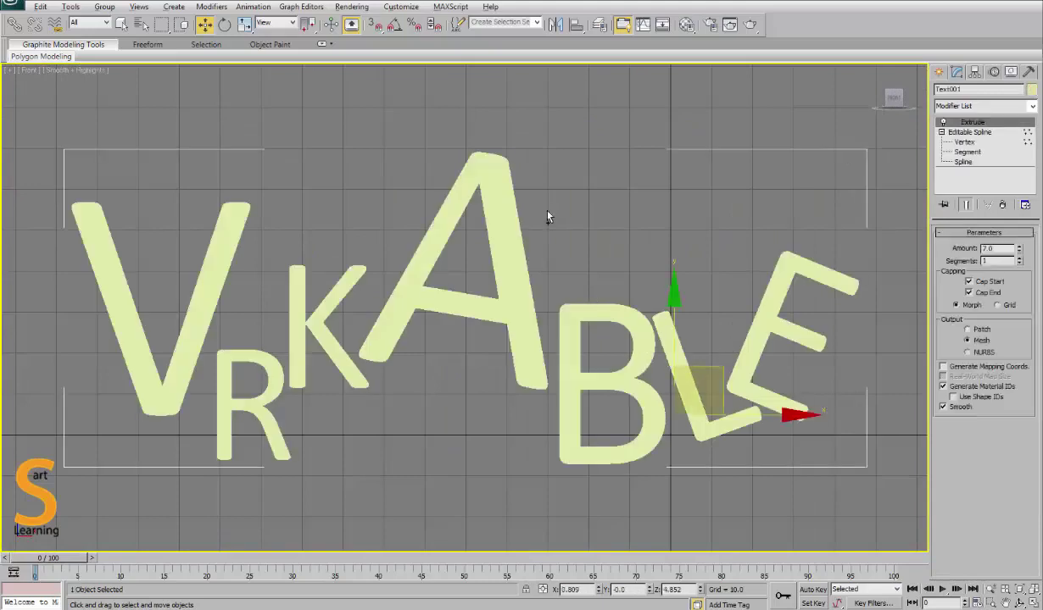
pyautogui.scroll(-5, 550, 216)
pyautogui.scroll(2, 556, 256)
pyautogui.hotkey('alt', 'w')
pyautogui.click(680, 396)
pyautogui.hotkey('alt', 'w')
pyautogui.keyDown('alt'); pyautogui.moveTo(456, 264); pyautogui.dragTo(576, 327, button='middle'); pyautogui.keyUp('alt')
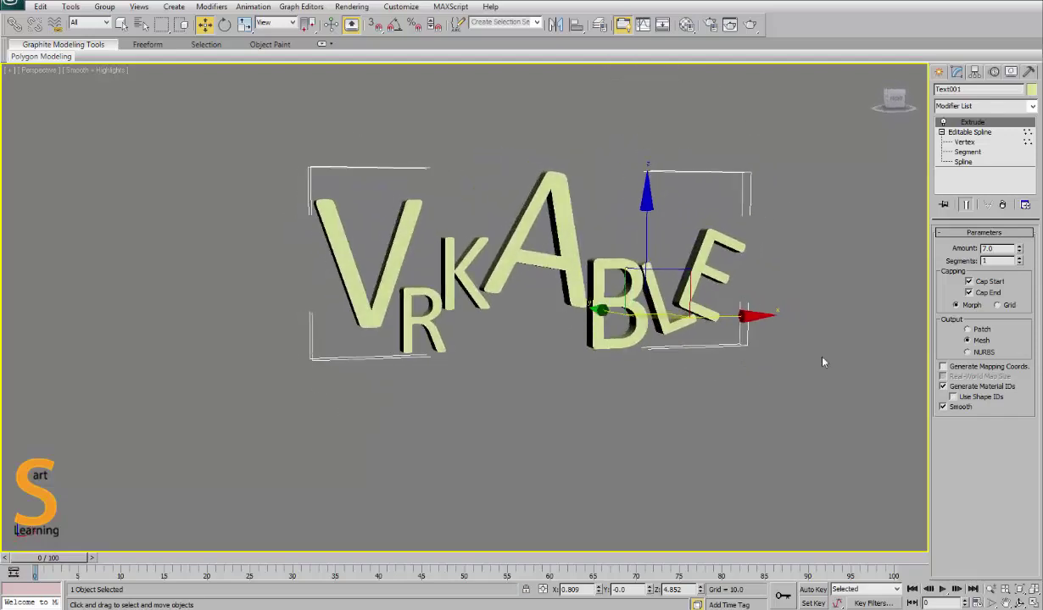
pyautogui.moveTo(1018, 251); pyautogui.dragTo(1018, 212)
pyautogui.keyDown('alt'); pyautogui.moveTo(662, 303); pyautogui.dragTo(540, 357, button='middle'); pyautogui.keyUp('alt')
pyautogui.click(730, 432)
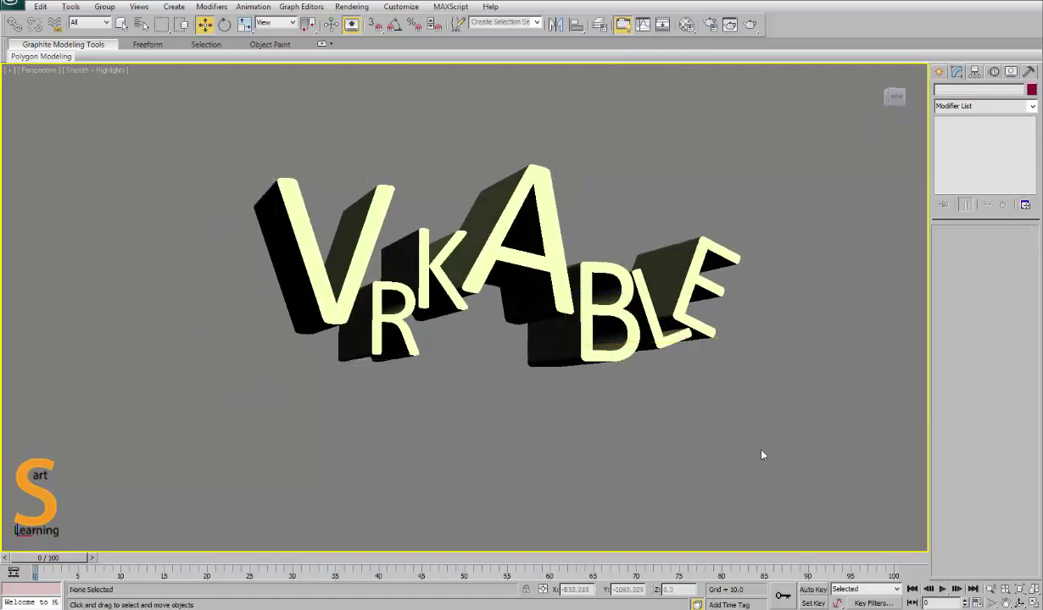
# Step: Render the extruded lettering from a low Perspective angle and open the Save Image dialog without saving
pyautogui.keyDown('alt'); pyautogui.moveTo(758, 422); pyautogui.dragTo(767, 421, button='middle'); pyautogui.keyUp('alt')
pyautogui.keyDown('alt'); pyautogui.moveTo(597, 495); pyautogui.dragTo(640, 462, button='middle'); pyautogui.keyUp('alt')
pyautogui.keyDown('alt'); pyautogui.moveTo(633, 401); pyautogui.dragTo(564, 374, button='middle'); pyautogui.keyUp('alt')
pyautogui.hotkey('shift', 'q')
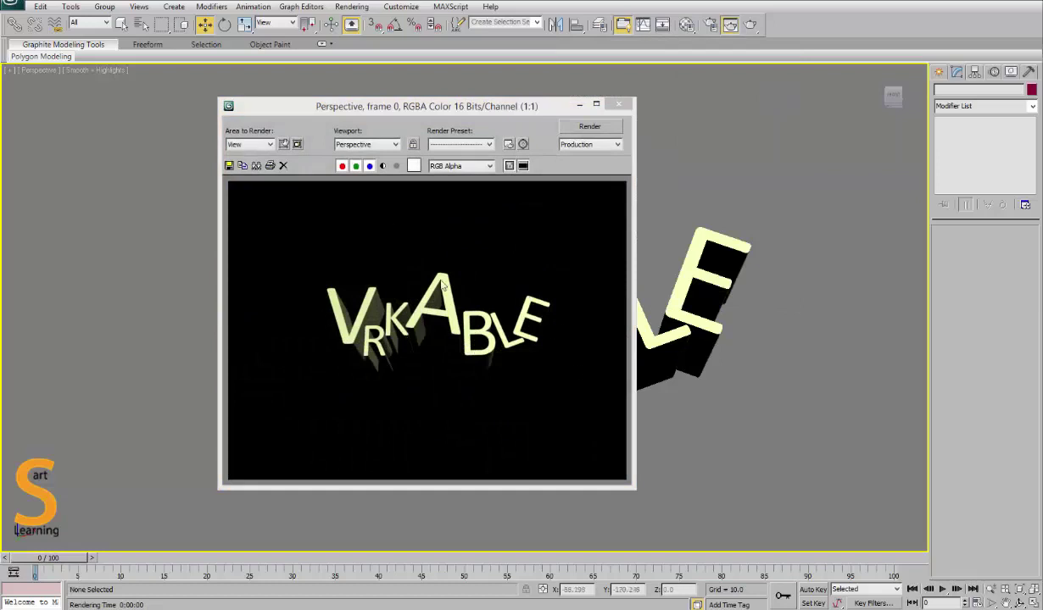
pyautogui.click(228, 166)
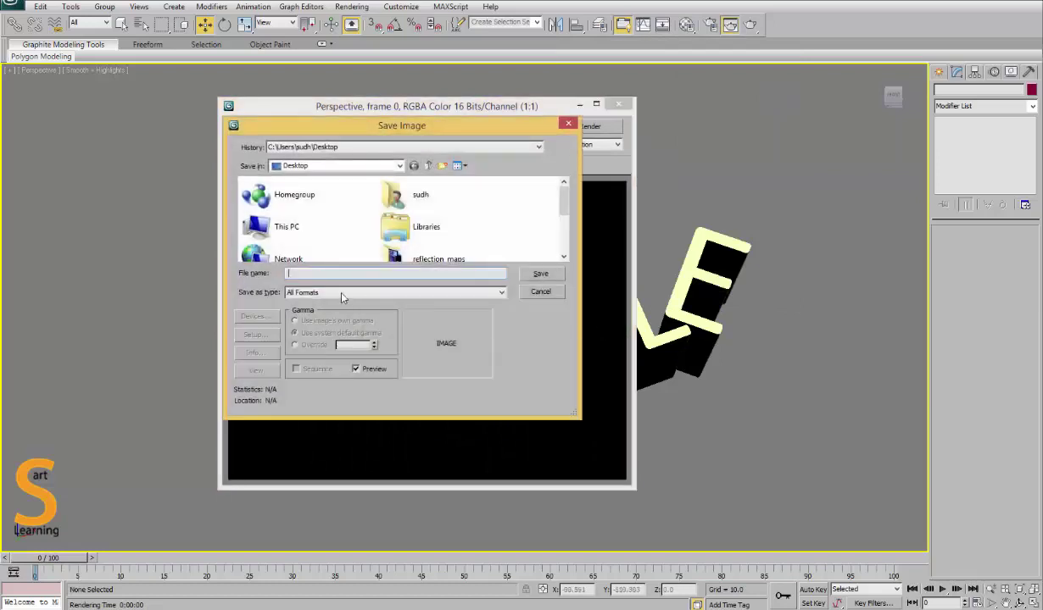
pyautogui.click(540, 292)
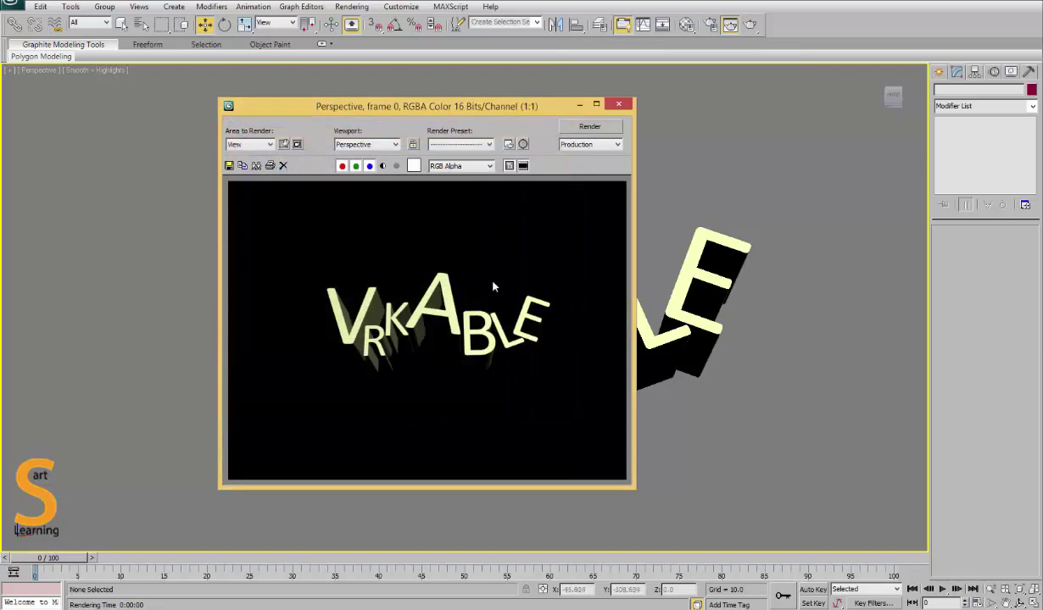
# Step: View the render's alpha channel, return to the colour image and close the render window
pyautogui.click(383, 167)
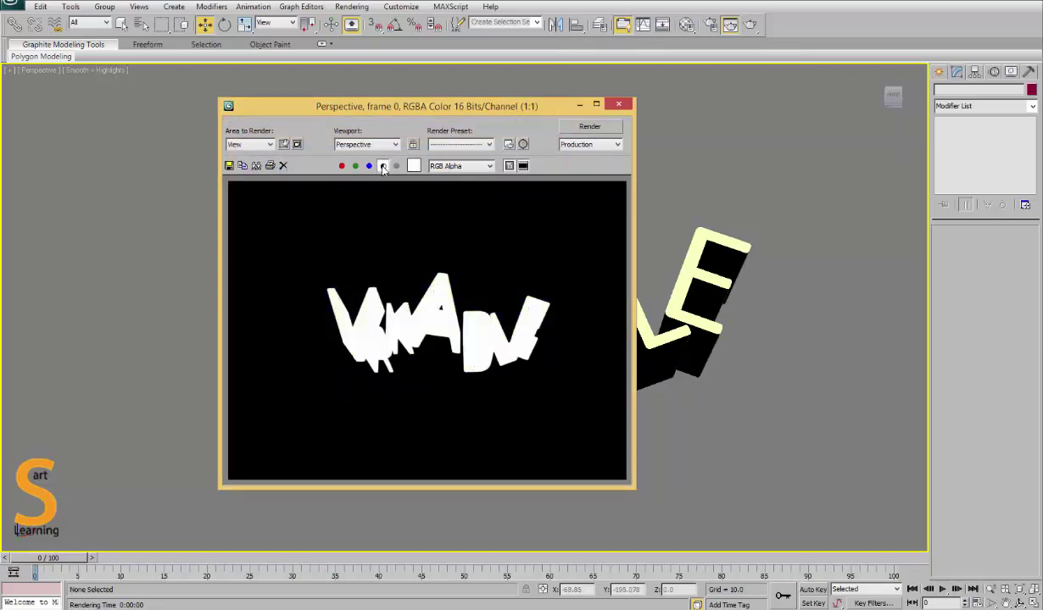
pyautogui.click(383, 166)
pyautogui.click(382, 166)
pyautogui.click(382, 166)
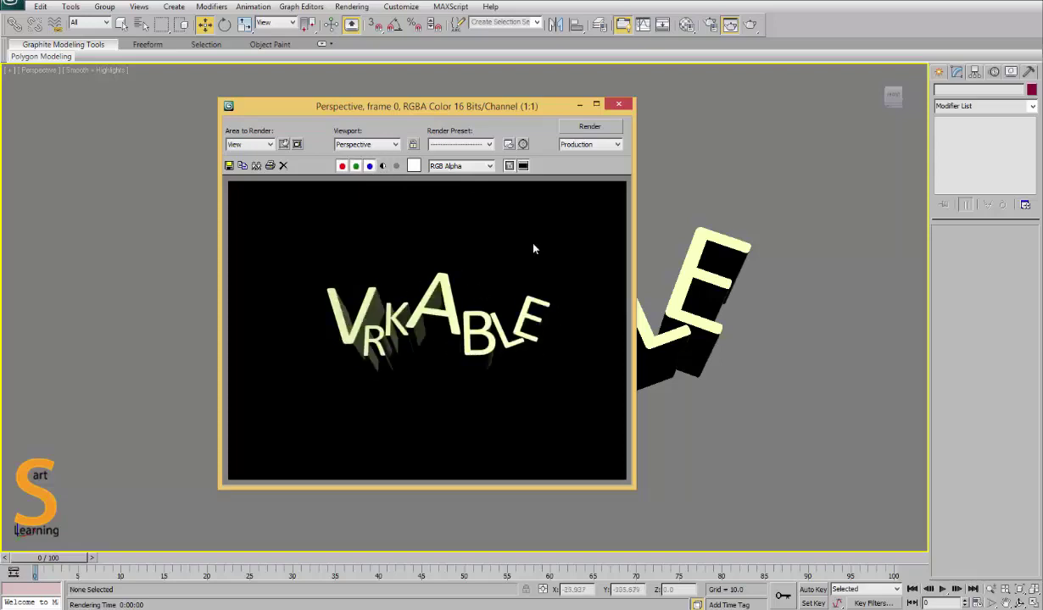
pyautogui.click(619, 103)
# Step: Delete the Extrude modifier from the lettering and apply a Bevel modifier to its spline
pyautogui.click(566, 337)
pyautogui.keyDown('alt'); pyautogui.moveTo(620, 275); pyautogui.dragTo(681, 283, button='middle'); pyautogui.keyUp('alt')
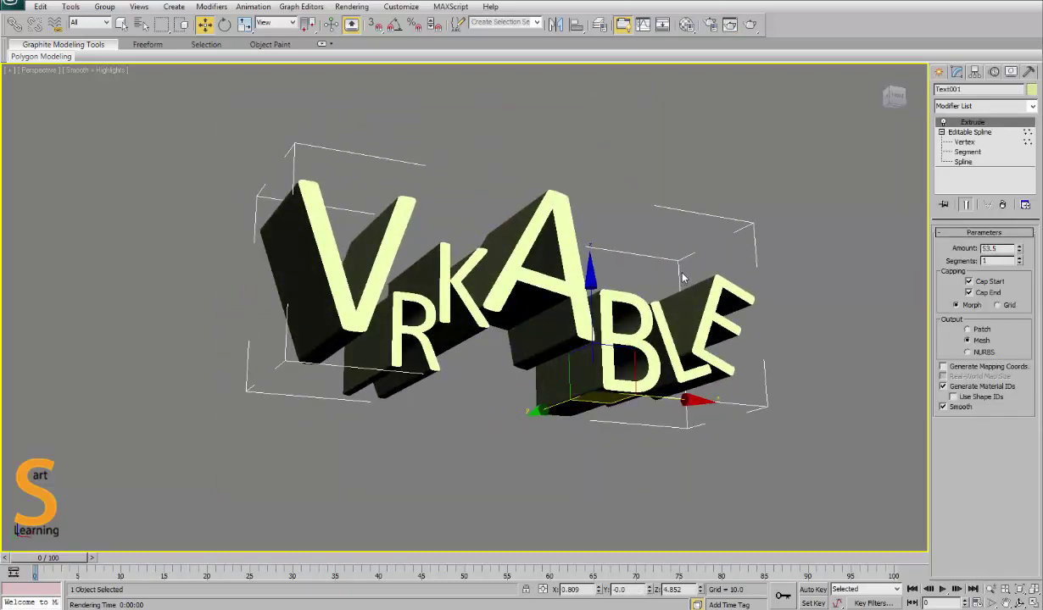
pyautogui.keyDown('alt'); pyautogui.moveTo(681, 205); pyautogui.dragTo(854, 243, button='middle'); pyautogui.keyUp('alt')
pyautogui.click(1002, 205)
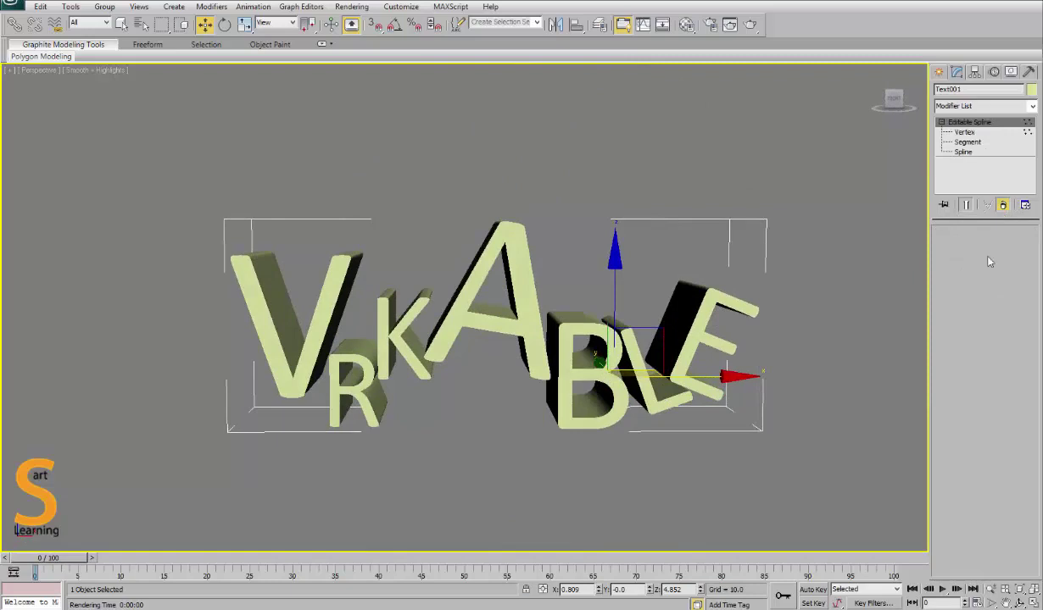
pyautogui.click(964, 132)
pyautogui.click(989, 106)
pyautogui.press('b')
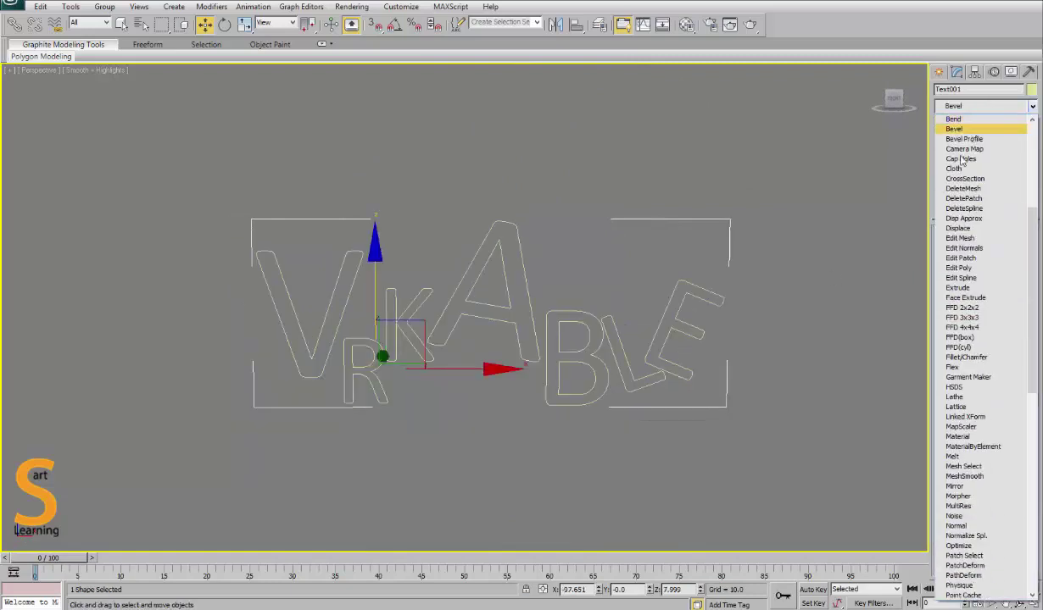
pyautogui.click(963, 130)
# Step: Set the bevel's Level 1 height to 25.5 and enable Level 2 with height 2.0 and outline 0.02
pyautogui.keyDown('alt'); pyautogui.moveTo(795, 328); pyautogui.dragTo(817, 334, button='middle'); pyautogui.keyUp('alt')
pyautogui.moveTo(1026, 468); pyautogui.dragTo(1033, 442)
pyautogui.moveTo(1025, 503); pyautogui.dragTo(1028, 517)
pyautogui.doubleClick(1011, 512)
pyautogui.write('.02')
pyautogui.press('Return')
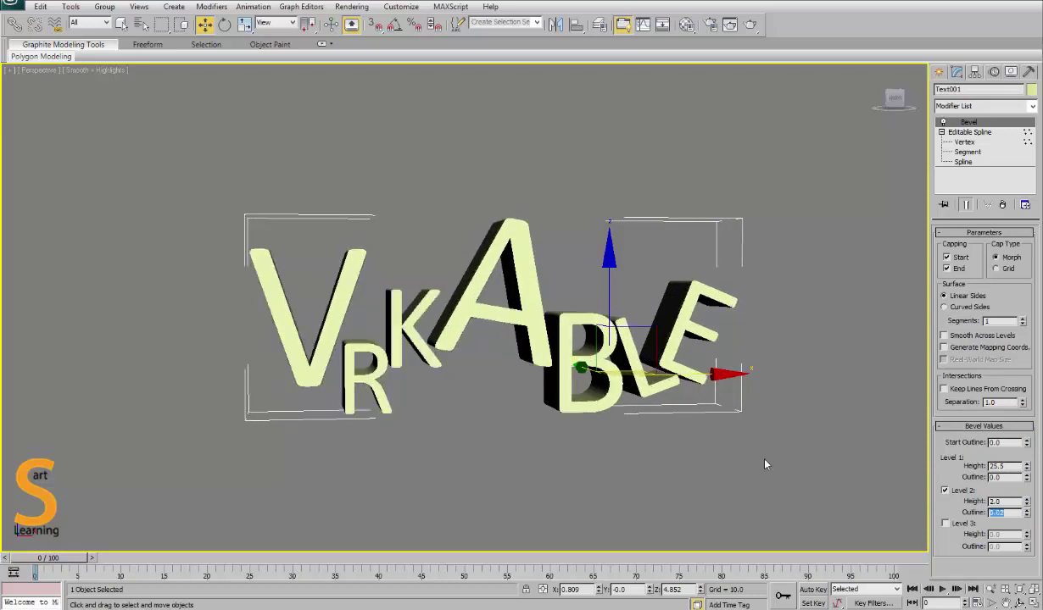
# Step: Enable bevel Level 3 and set its height to 5.0 and outline to 0.1
pyautogui.scroll(4, 374, 348)
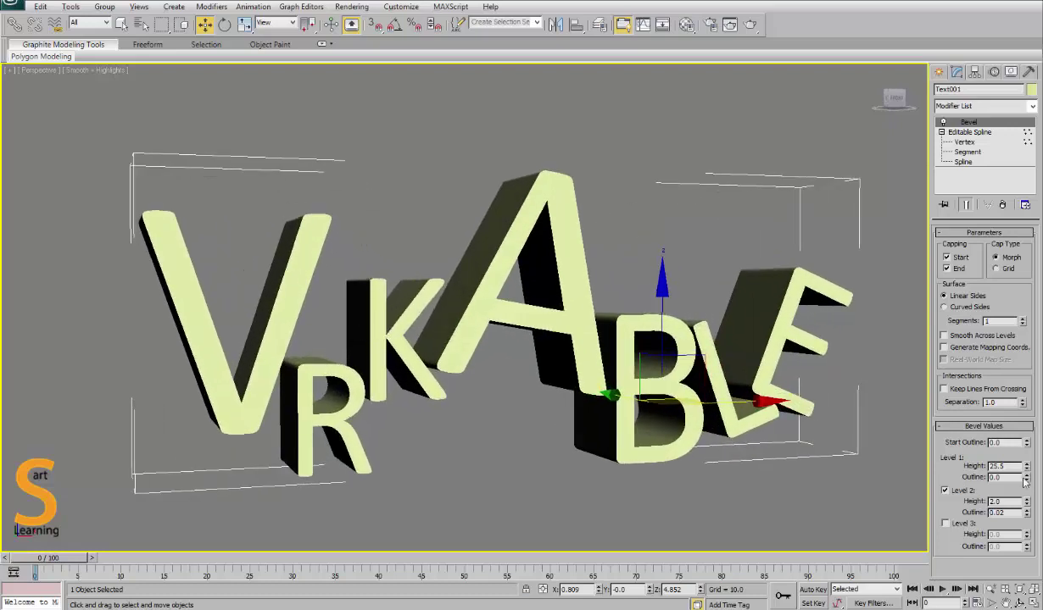
pyautogui.moveTo(1026, 536); pyautogui.dragTo(1027, 523)
pyautogui.moveTo(828, 472)
pyautogui.keyDown('alt'); pyautogui.mouseDown(button='middle')
pyautogui.moveTo(886, 500)
pyautogui.moveTo(873, 496)
pyautogui.mouseUp(button='middle'); pyautogui.keyUp('alt')
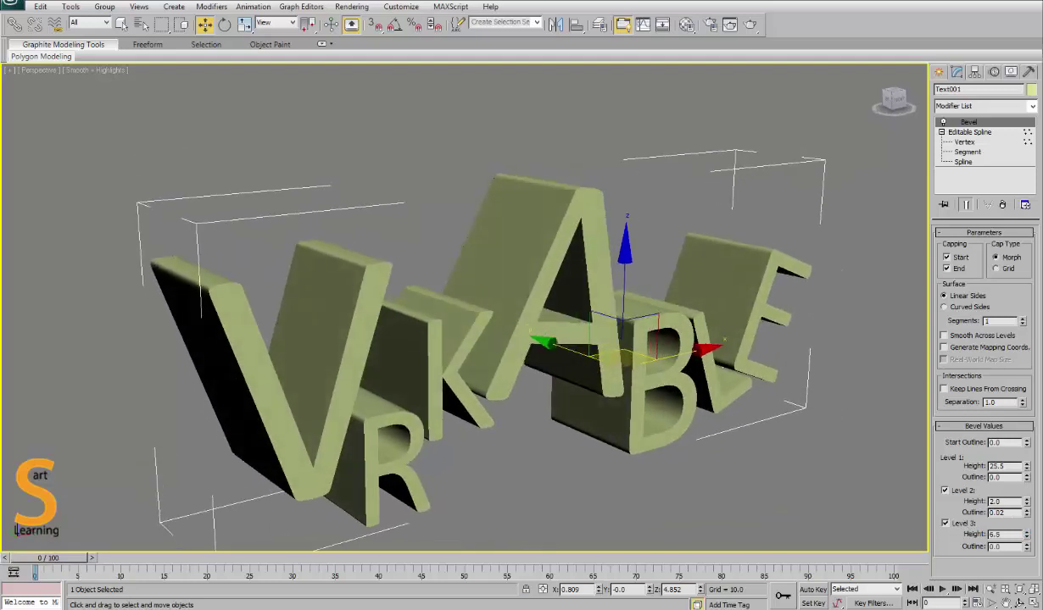
pyautogui.moveTo(1028, 536)
pyautogui.mouseDown()
pyautogui.moveTo(1029, 552)
pyautogui.moveTo(1026, 542)
pyautogui.mouseUp()
pyautogui.keyDown('alt'); pyautogui.moveTo(428, 467); pyautogui.dragTo(382, 408, button='middle'); pyautogui.keyUp('alt')
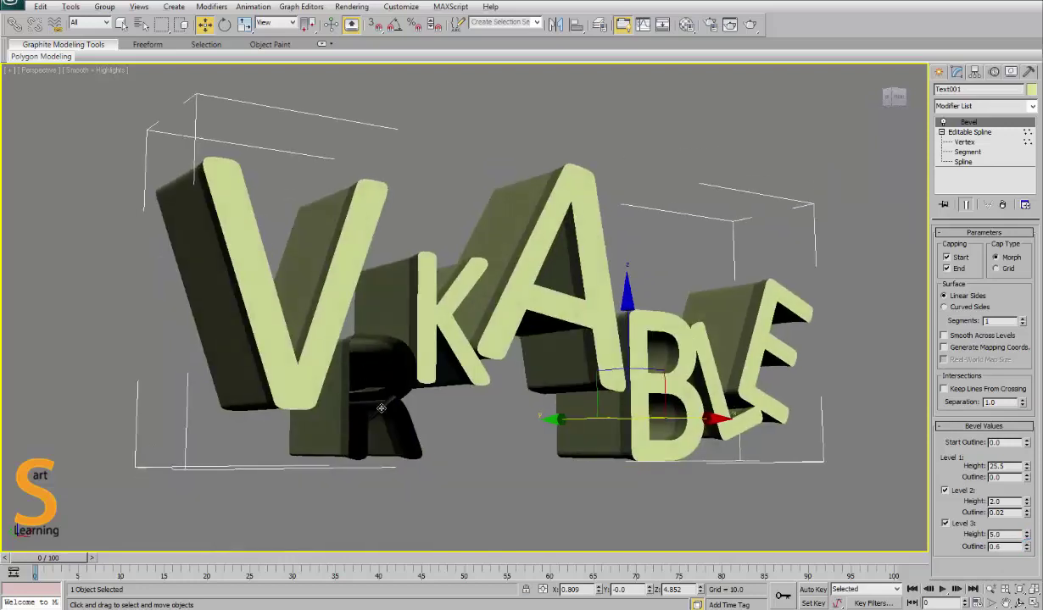
pyautogui.doubleClick(1007, 547)
pyautogui.write('.1')
pyautogui.press('Return')
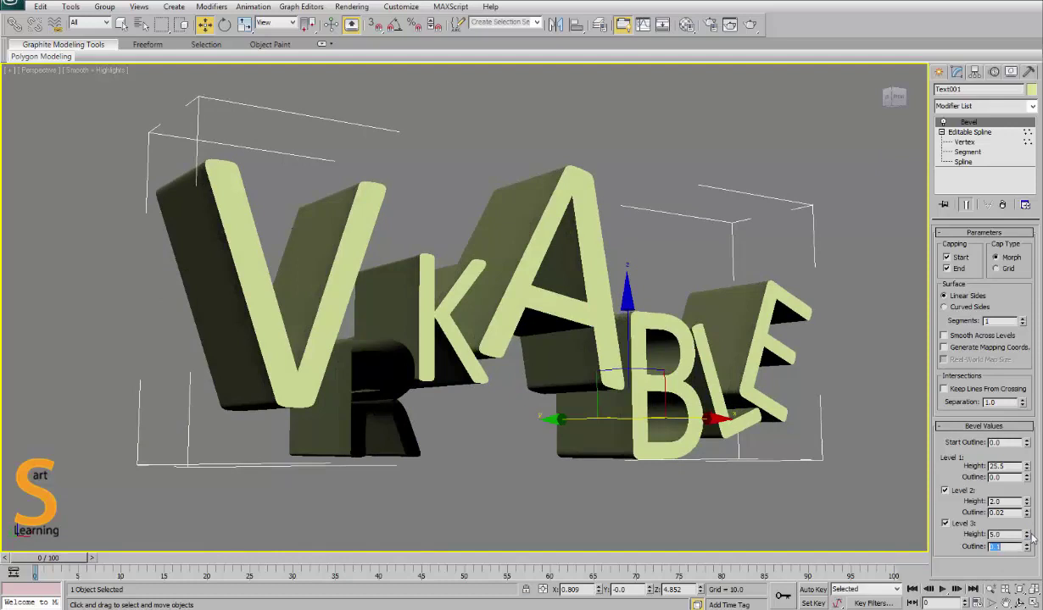
# Step: Set bevel Level 2 height to 4.0 and Level 3 to height 1.5 with outline -0.9
pyautogui.rightClick(1027, 535)
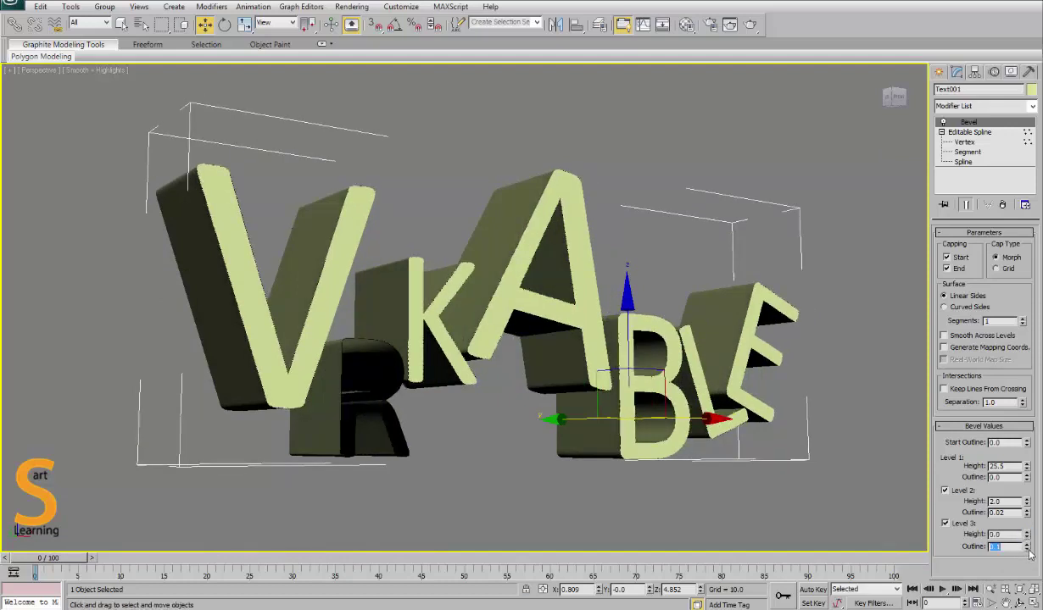
pyautogui.moveTo(1030, 549); pyautogui.dragTo(1027, 548)
pyautogui.moveTo(1028, 502); pyautogui.dragTo(1025, 532)
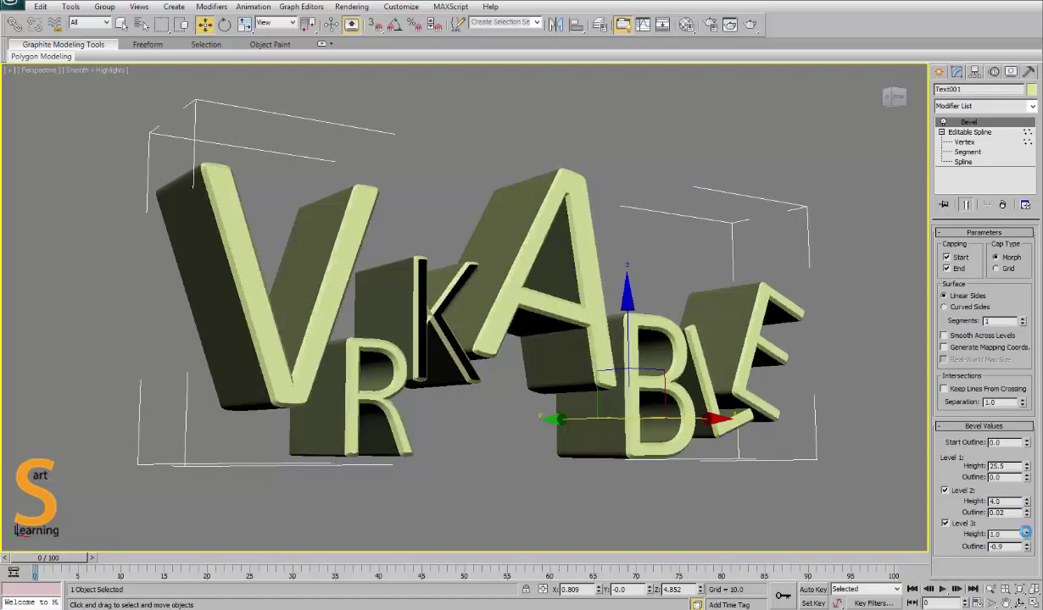
pyautogui.keyDown('alt'); pyautogui.moveTo(647, 363); pyautogui.dragTo(378, 361, button='middle'); pyautogui.keyUp('alt')
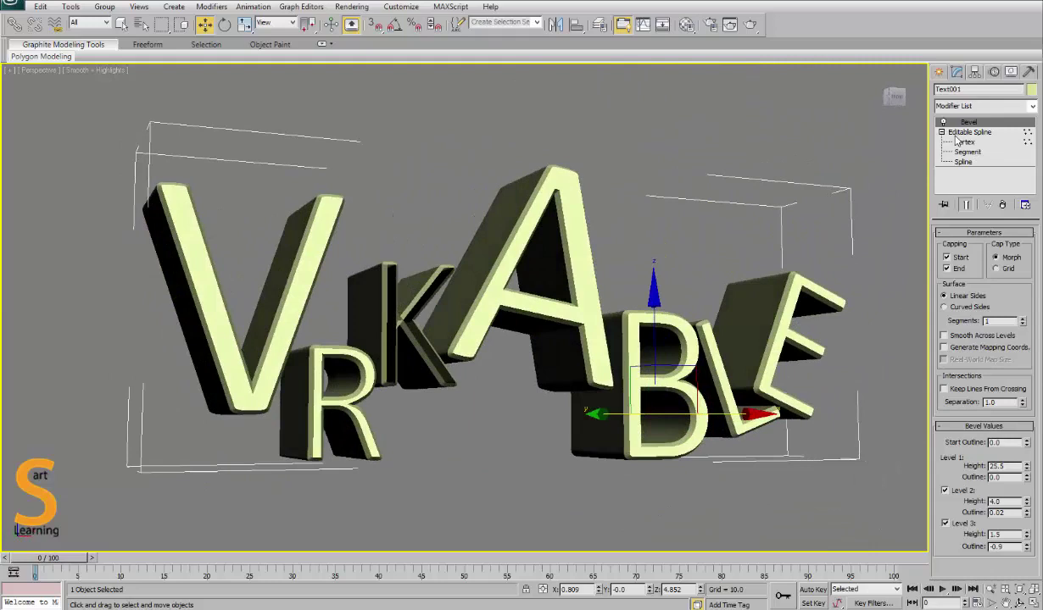
# Step: Render the bevelled lettering in an angled Perspective view and close the render window
pyautogui.keyDown('alt'); pyautogui.moveTo(697, 405); pyautogui.dragTo(636, 368, button='middle'); pyautogui.keyUp('alt')
pyautogui.scroll(-5, 636, 368)
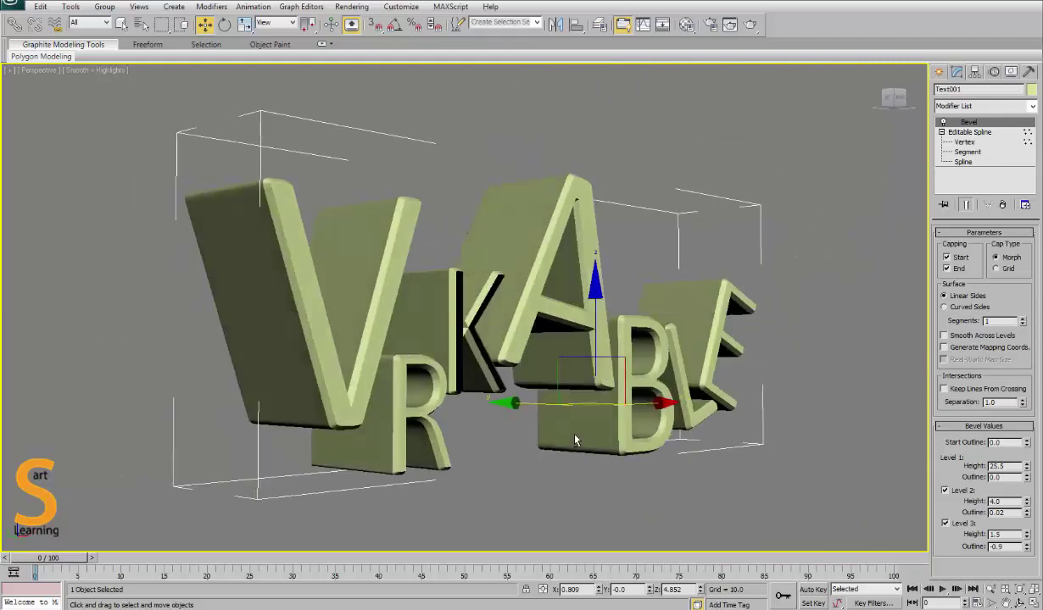
pyautogui.hotkey('shift', 'q')
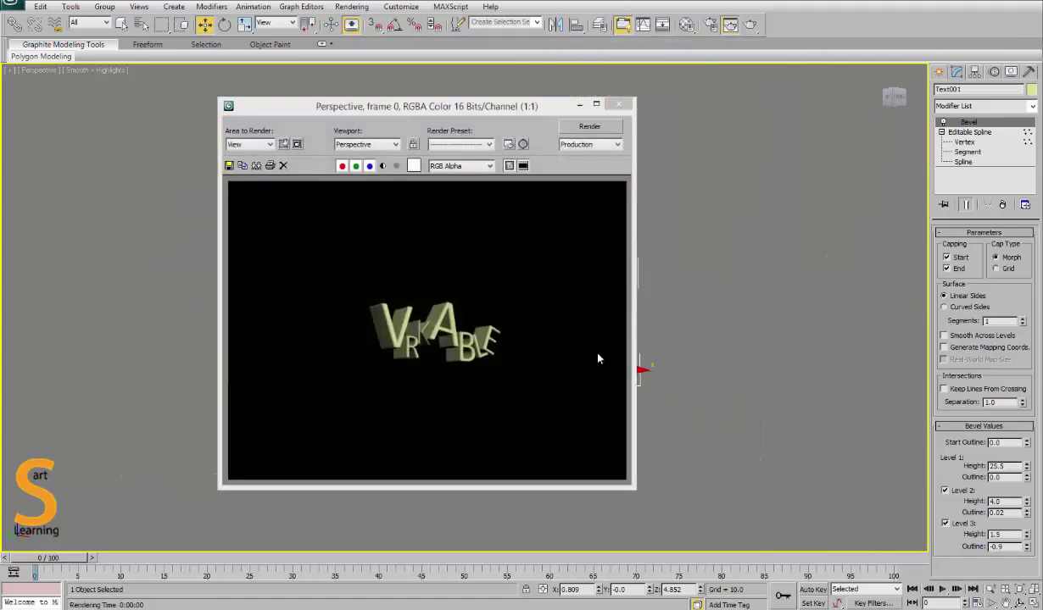
pyautogui.click(617, 104)
# Step: Open the spline creation tools, delete the bevelled lettering and maximize the Front view
pyautogui.click(938, 72)
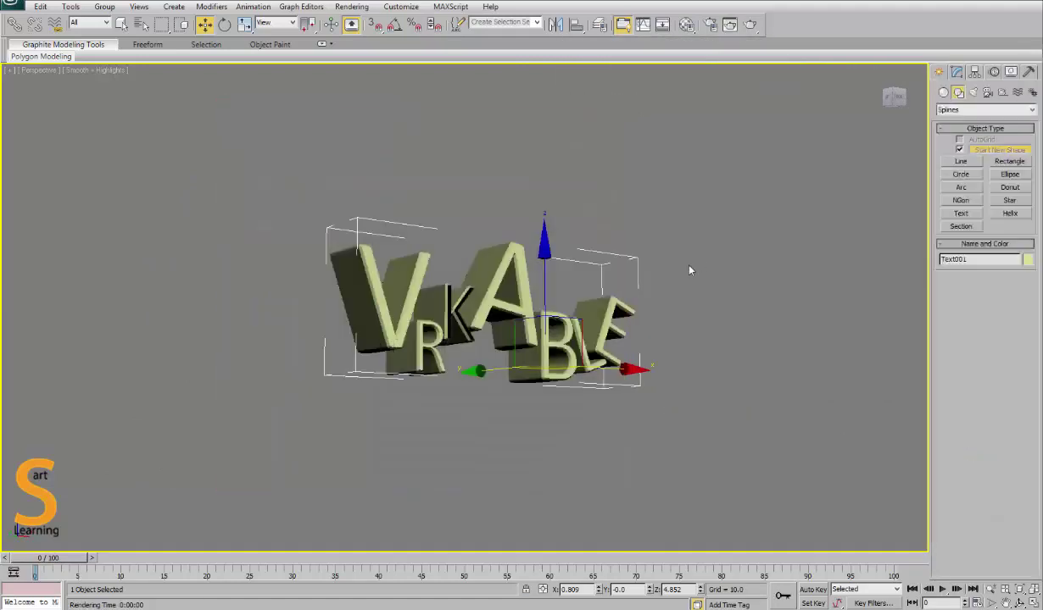
pyautogui.scroll(3, 679, 296)
pyautogui.press('Delete')
pyautogui.keyDown('alt'); pyautogui.moveTo(590, 223); pyautogui.dragTo(624, 263, button='middle'); pyautogui.keyUp('alt')
pyautogui.press('g')
pyautogui.hotkey('alt', 'w')
pyautogui.click(606, 172)
pyautogui.hotkey('alt', 'w')
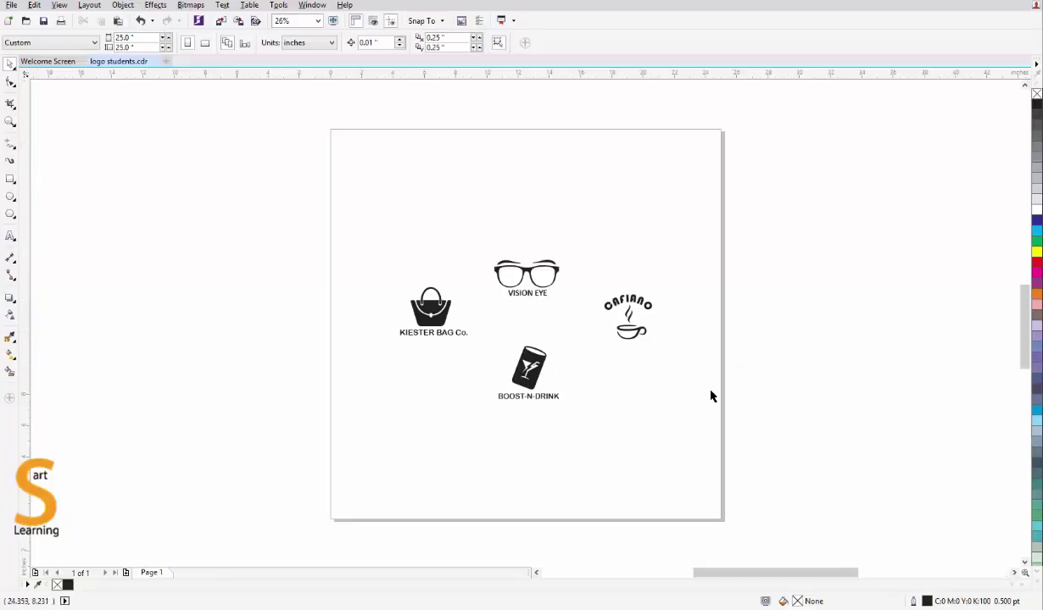
# Step: Switch to CorelDRAW and move the VISION EYE glasses logo upward, away from the other logos
pyautogui.press('F4')
pyautogui.scroll(-3, 710, 396)
pyautogui.moveTo(567, 238); pyautogui.dragTo(727, 350)
pyautogui.moveTo(652, 307); pyautogui.dragTo(654, 192)
pyautogui.click(519, 112)
# Step: Zoom in on the VISION EYE logo and select the whole group of glasses, eyebrows and text
pyautogui.click(673, 158)
pyautogui.scroll(5, 674, 156)
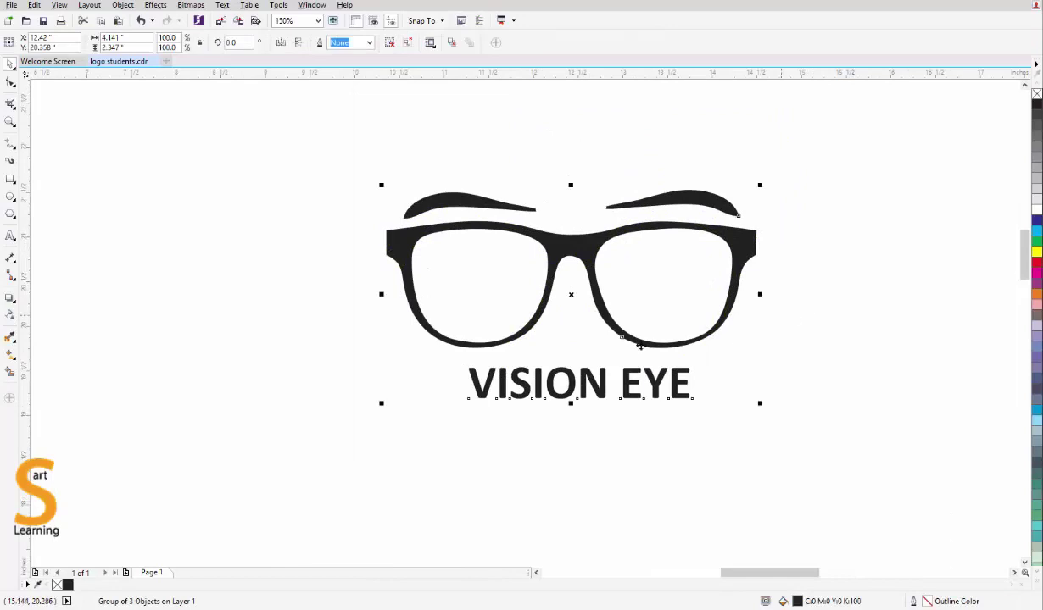
pyautogui.click(322, 142)
pyautogui.moveTo(321, 143); pyautogui.dragTo(886, 483)
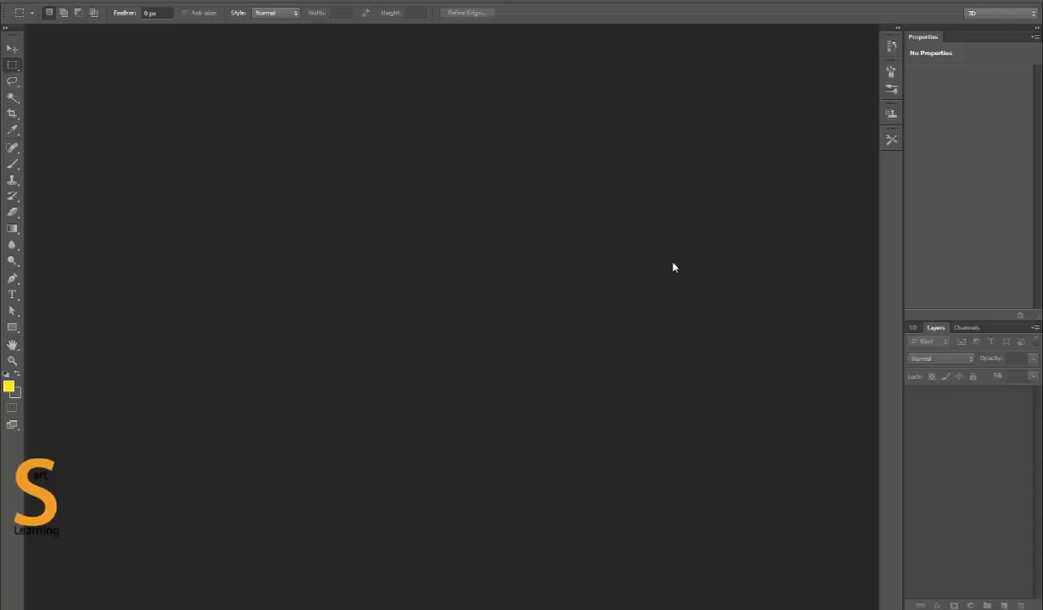
# Step: Create a new 800 x 800 pixel Grayscale document at 150 pixels/inch with a white background
pyautogui.hotkey('ctrl', 'n')
pyautogui.doubleClick(464, 204)
pyautogui.write('800')
pyautogui.press('Tab')
pyautogui.press('Tab')
pyautogui.write('800')
pyautogui.press('Tab')
pyautogui.press('Tab')
pyautogui.write('150')
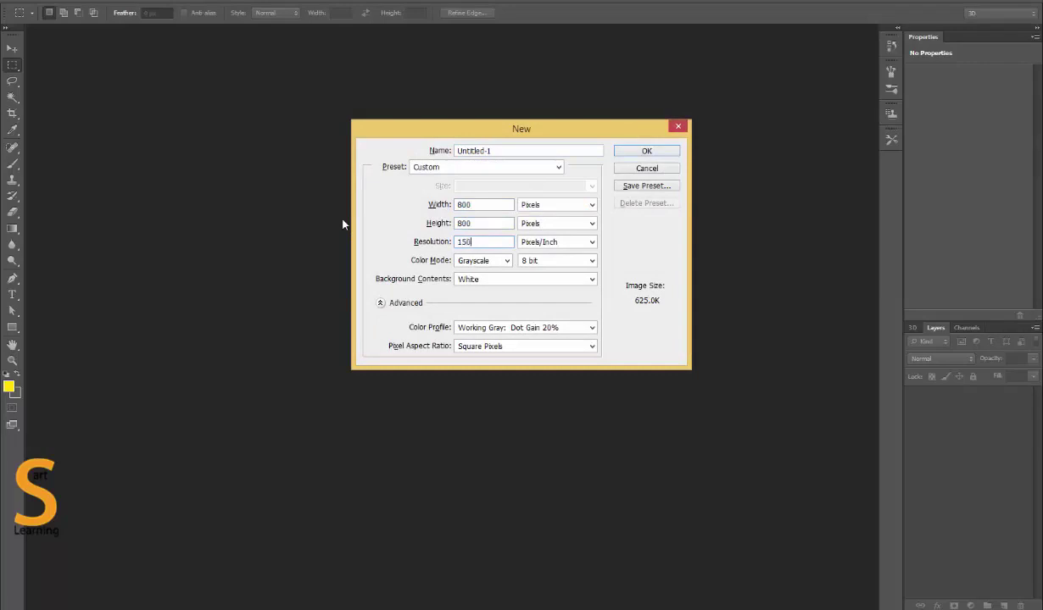
pyautogui.press('Tab')
pyautogui.click(481, 260)
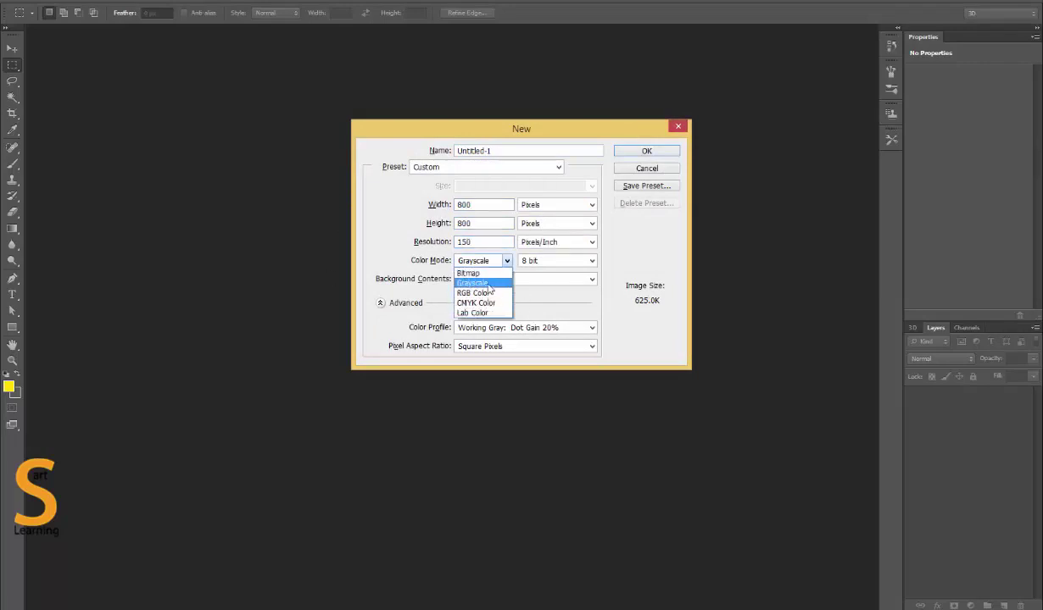
pyautogui.click(635, 266)
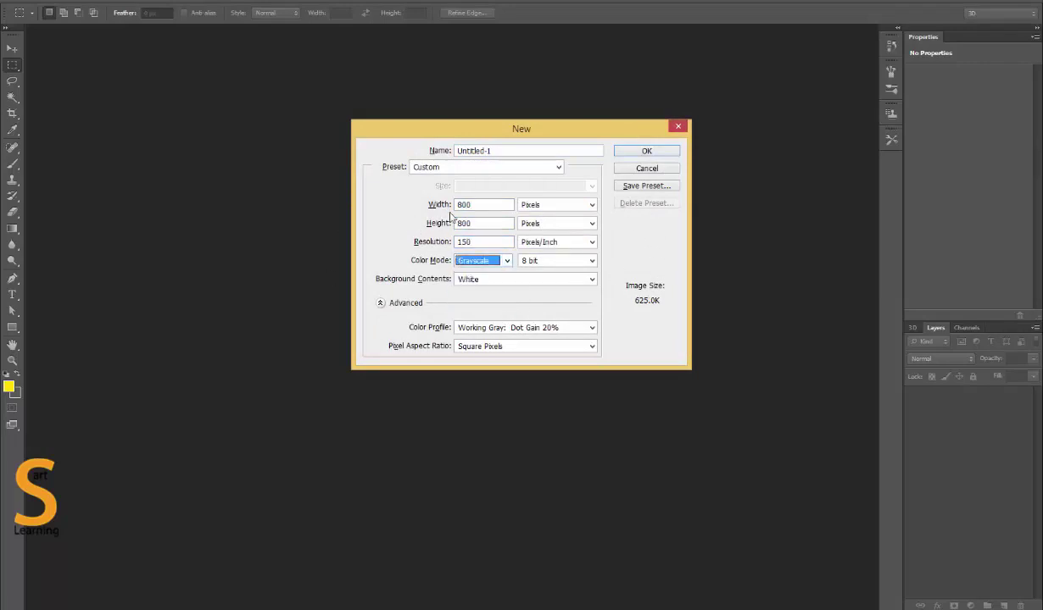
pyautogui.click(645, 152)
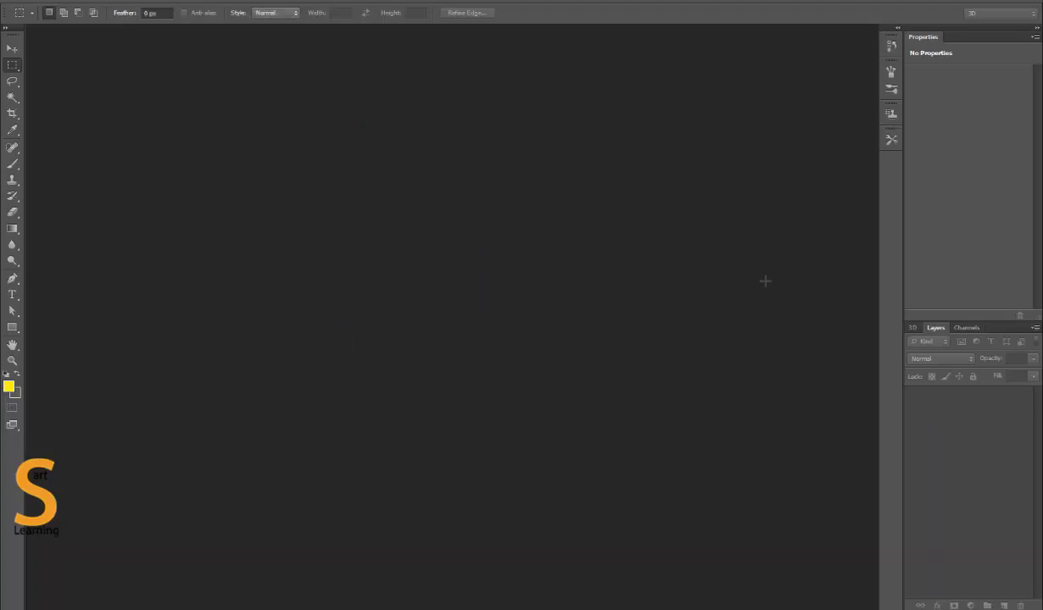
# Step: Paste the copied VISION EYE logo and scale it up proportionally from its centre across most of the canvas
pyautogui.hotkey('ctrl', 'v')
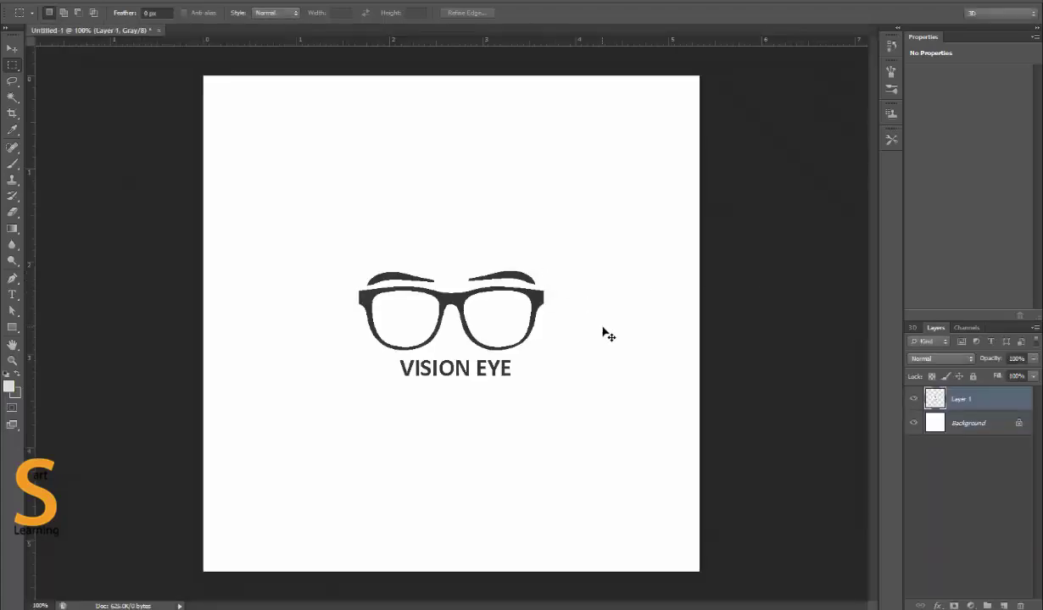
pyautogui.hotkey('ctrl', 't')
pyautogui.keyDown('alt'); pyautogui.keyDown('shift'); pyautogui.moveTo(545, 271); pyautogui.dragTo(646, 210); pyautogui.keyUp('shift'); pyautogui.keyUp('alt')
pyautogui.press('Return')
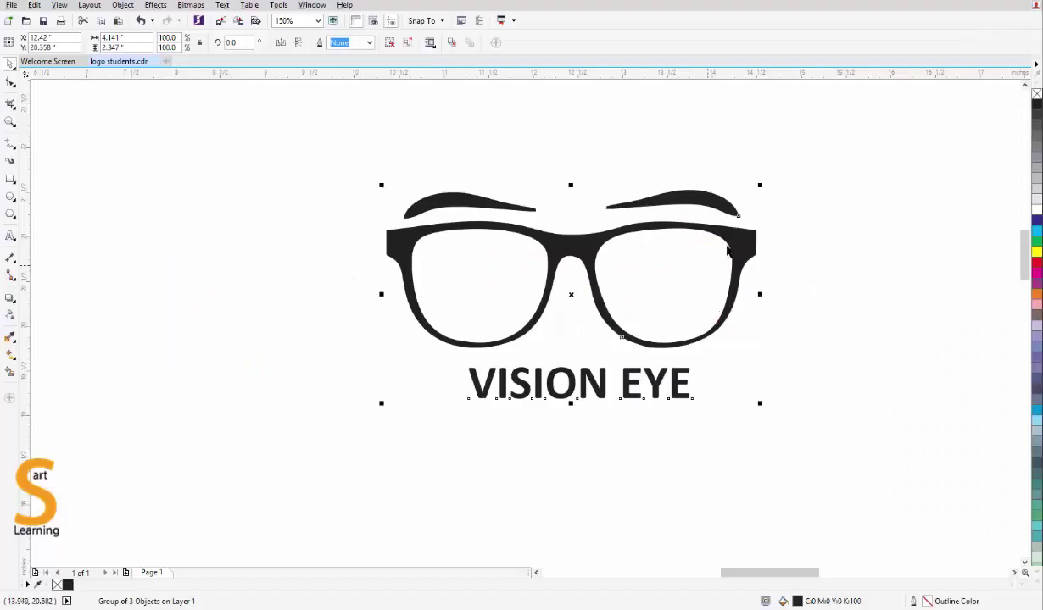
pyautogui.hotkey('alt', 'Tab')
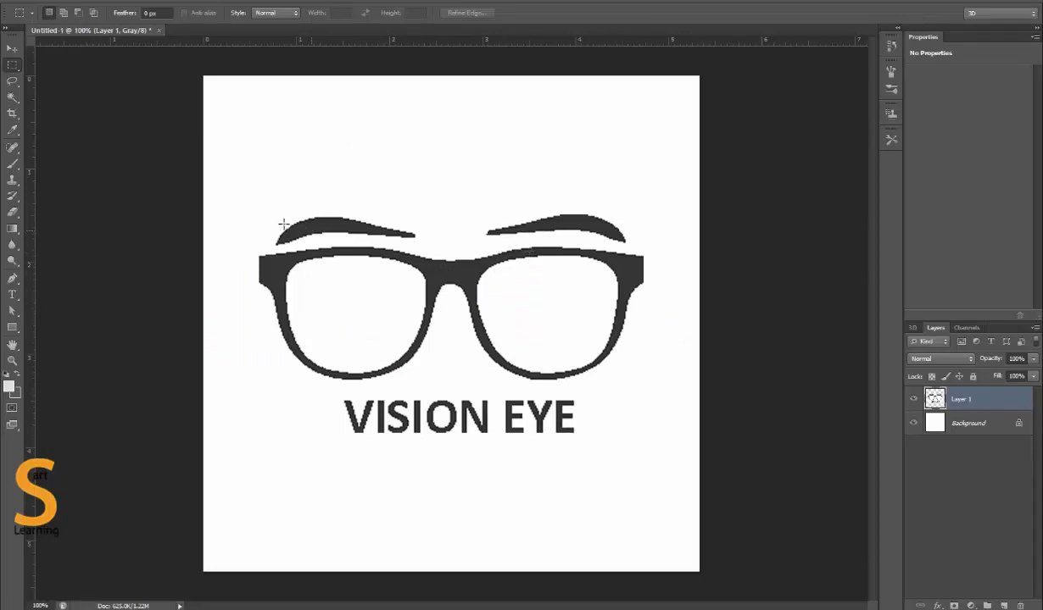
pyautogui.click(12, 48)
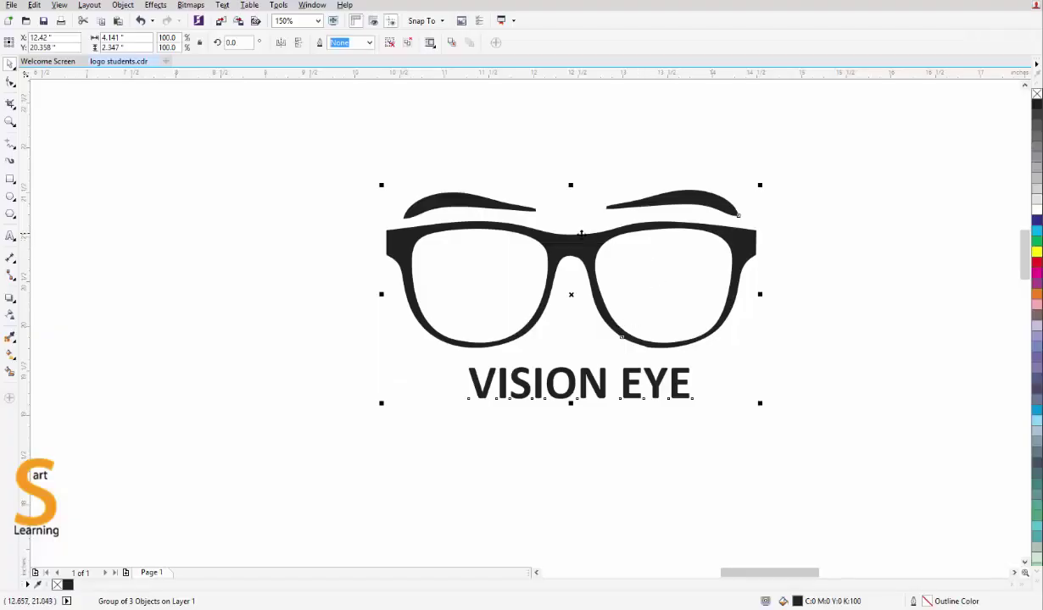
# Step: Switch to CorelDRAW and export the logos to the Desktop as the transparent PNG file logo students.png
pyautogui.click(239, 21)
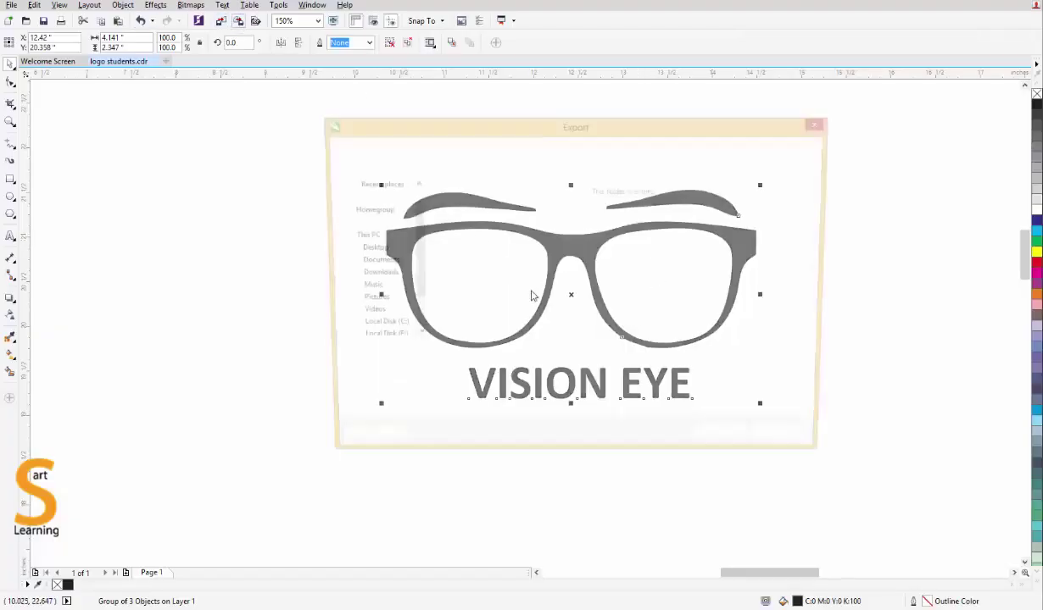
pyautogui.click(364, 248)
pyautogui.click(478, 371)
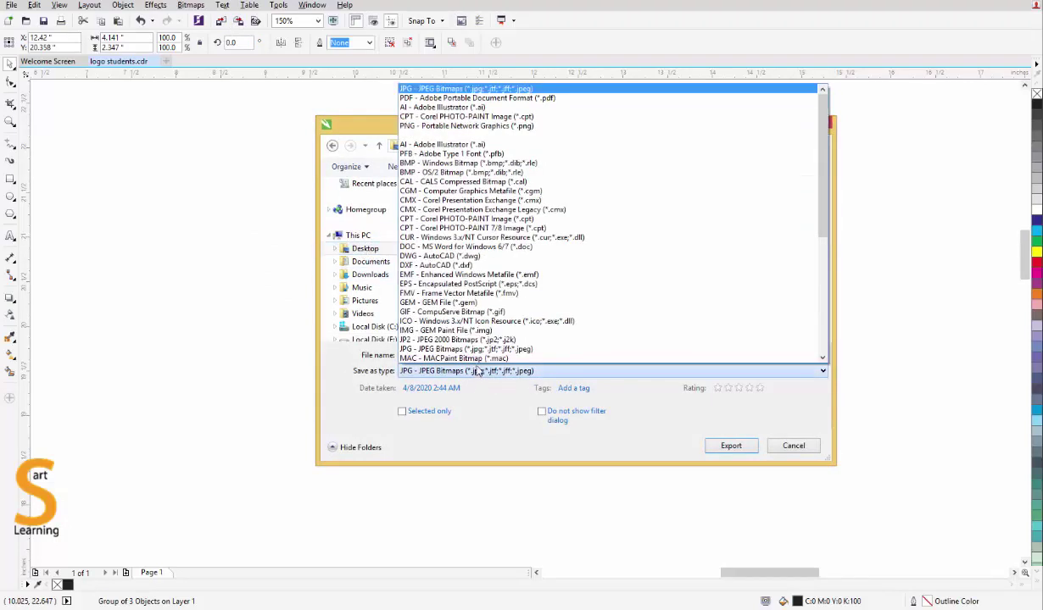
pyautogui.click(442, 125)
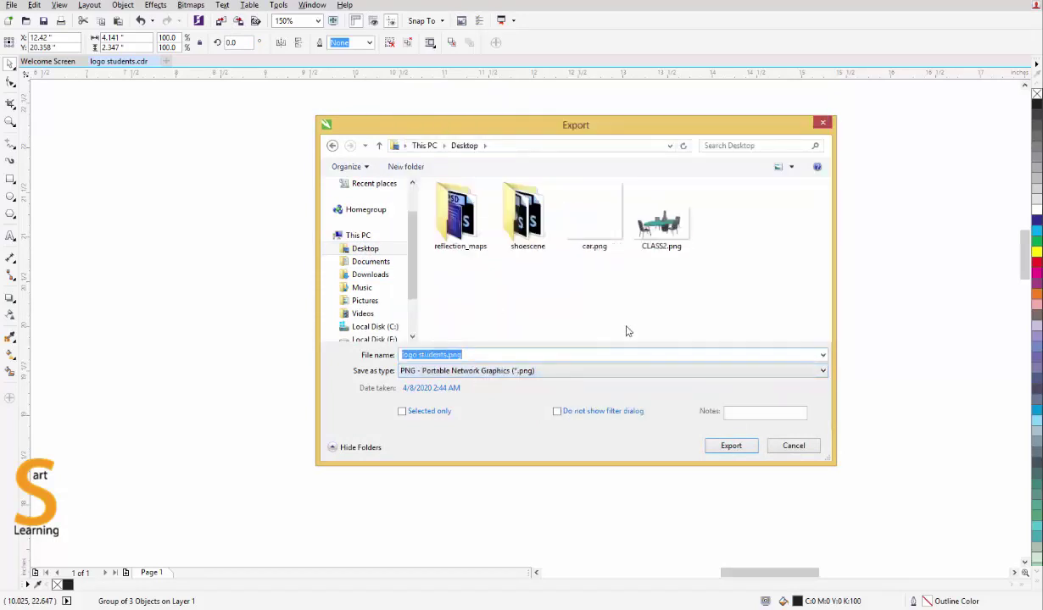
pyautogui.click(731, 445)
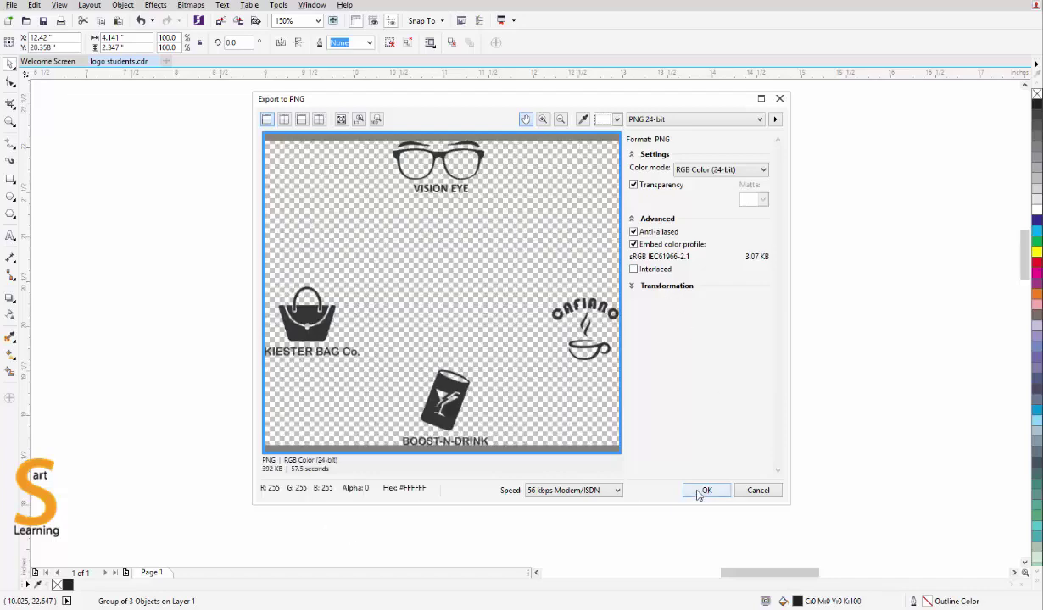
pyautogui.click(705, 490)
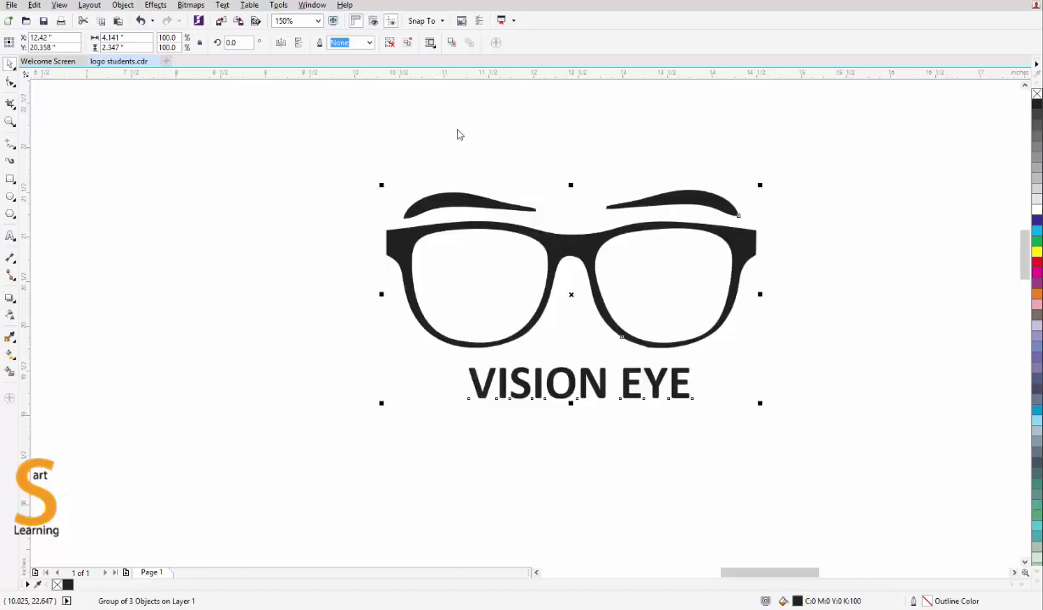
# Step: Open logo students.png from the desktop in Photoshop as a separate document
pyautogui.click(153, 62)
pyautogui.click(521, 325)
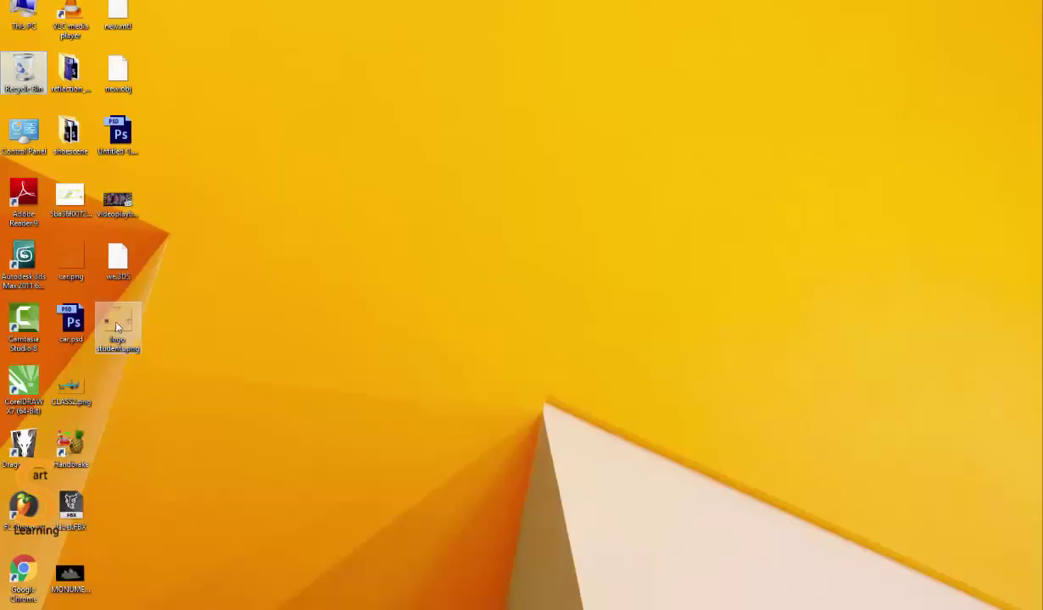
pyautogui.click(117, 327)
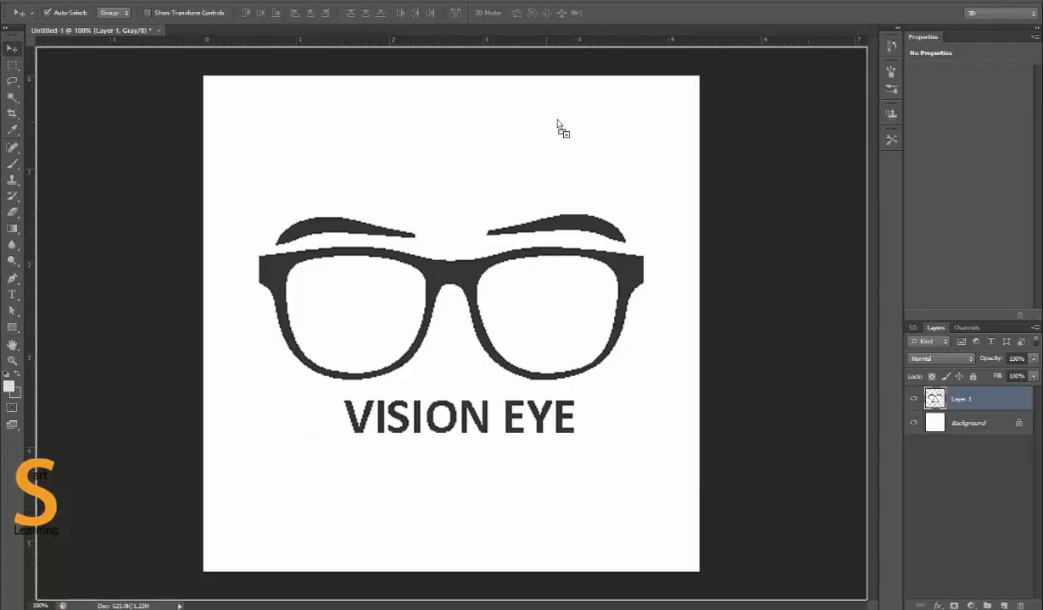
pyautogui.moveTo(558, 128); pyautogui.dragTo(474, 33)
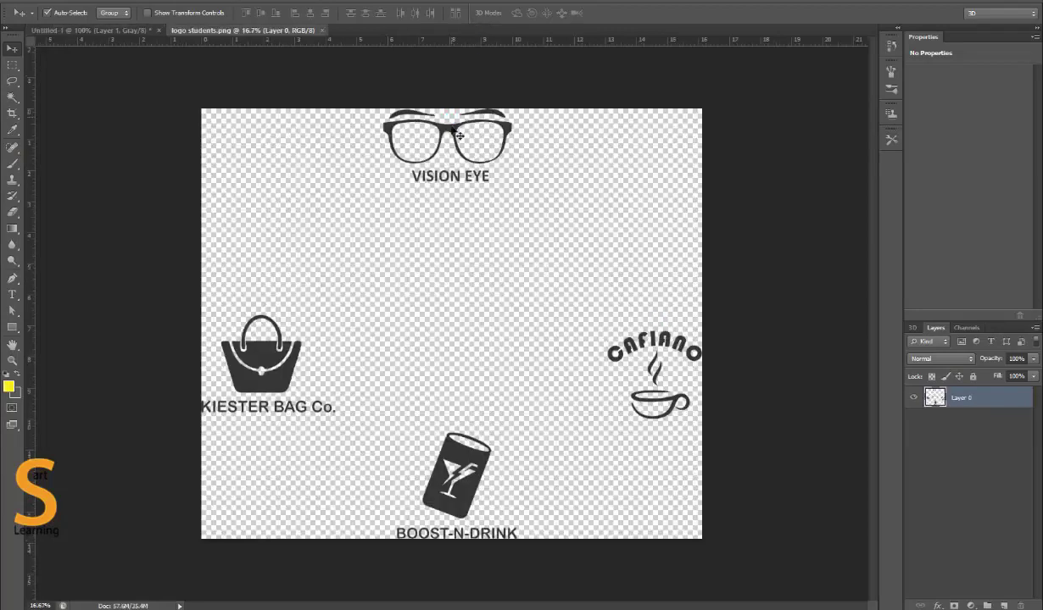
# Step: Select the VISION EYE logo with a rectangular marquee, copy it and return to the Untitled-1 document
pyautogui.click(12, 66)
pyautogui.moveTo(369, 93); pyautogui.dragTo(523, 199)
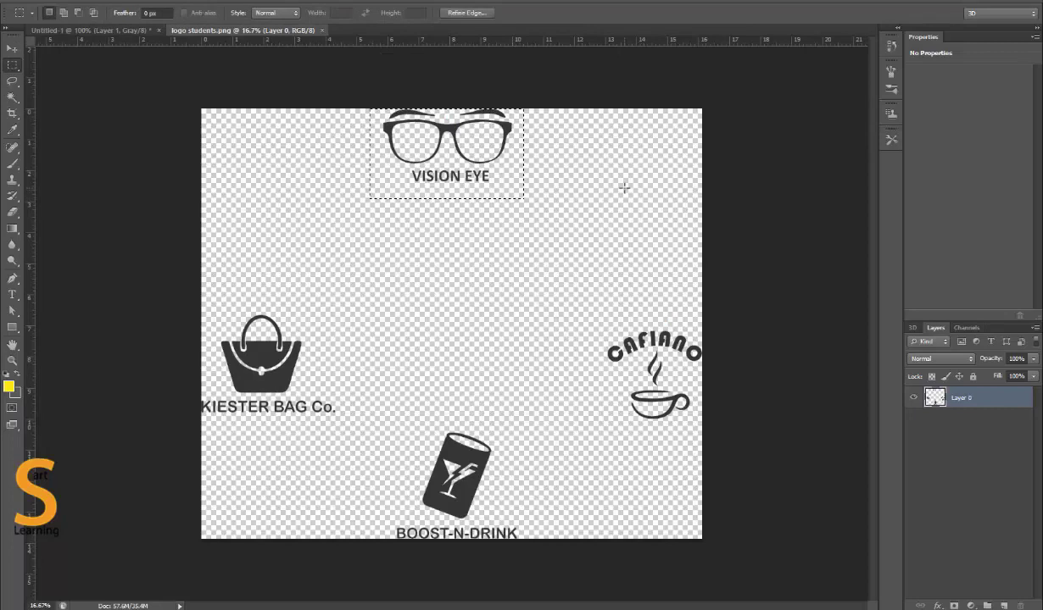
pyautogui.click(119, 31)
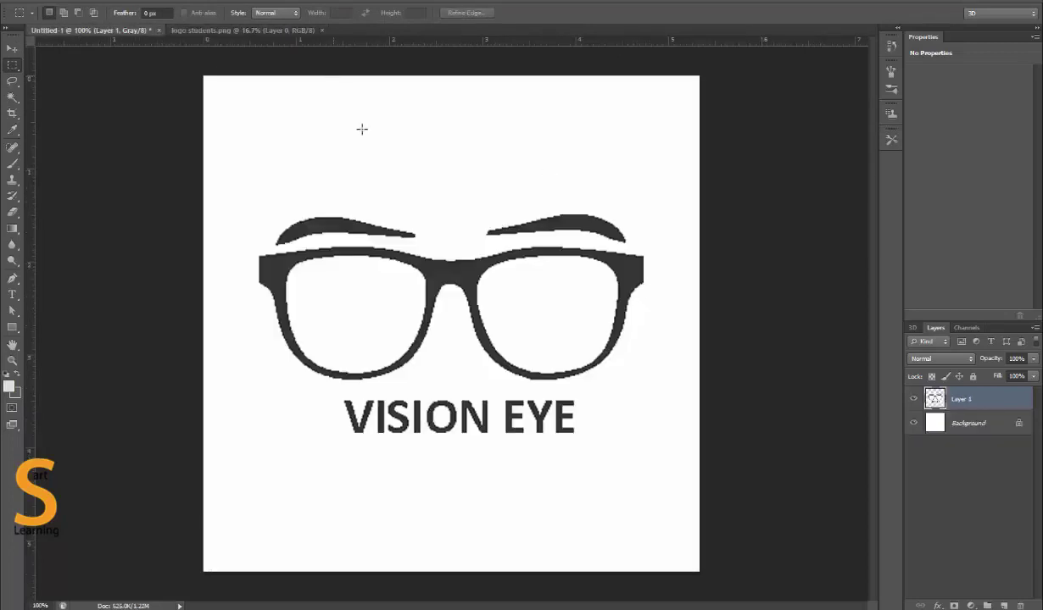
# Step: Paste the copied logo and scale it down proportionally, centred over the earlier glasses and nearly filling the canvas width
pyautogui.hotkey('ctrl', 'v')
pyautogui.hotkey('ctrl', 't')
pyautogui.keyDown('alt'); pyautogui.keyDown('shift'); pyautogui.moveTo(204, 105); pyautogui.dragTo(370, 200); pyautogui.keyUp('shift'); pyautogui.keyUp('alt')
pyautogui.moveTo(611, 278); pyautogui.dragTo(475, 274)
pyautogui.press('Return')
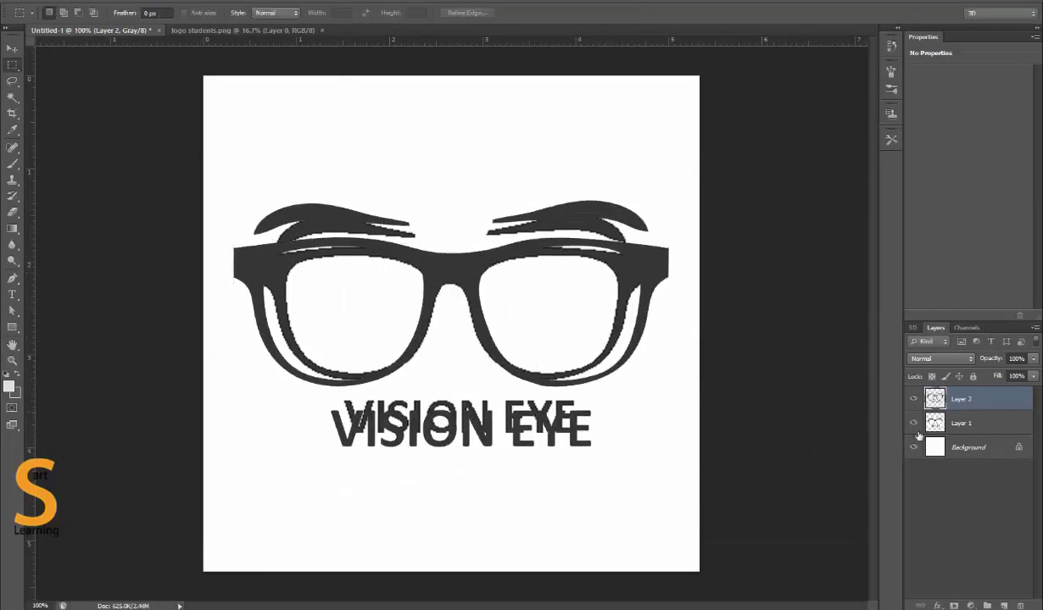
# Step: Delete Layer 1 with the jagged earlier logo and activate the Move tool
pyautogui.click(974, 431)
pyautogui.press('Delete')
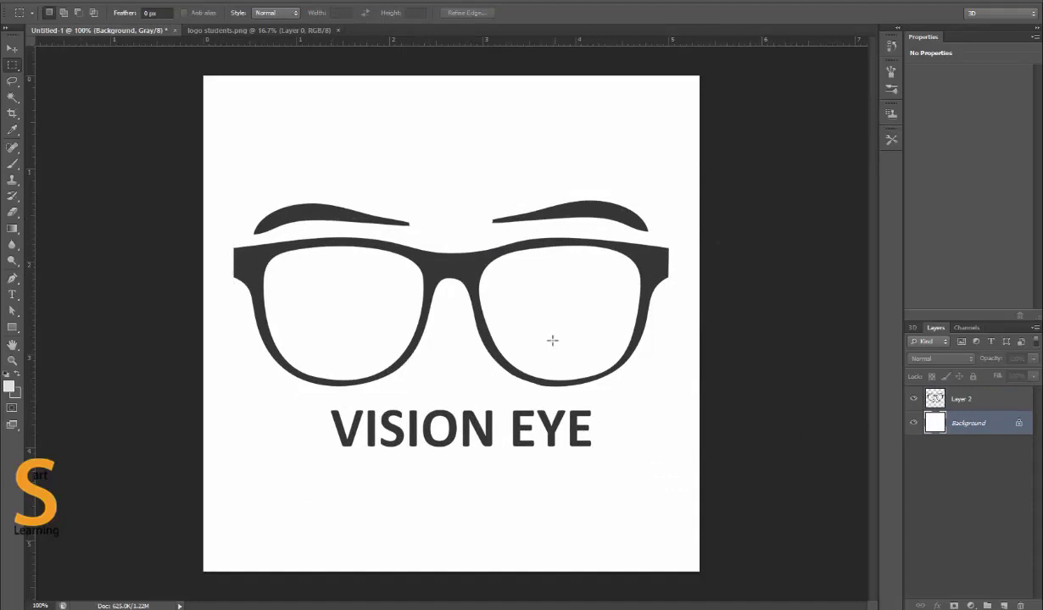
pyautogui.click(11, 49)
pyautogui.keyDown('alt'); pyautogui.scroll(3, 561, 238); pyautogui.keyUp('alt')
pyautogui.keyDown('alt'); pyautogui.scroll(-2, 562, 237); pyautogui.keyUp('alt')
pyautogui.keyDown('alt'); pyautogui.scroll(1, 561, 235); pyautogui.keyUp('alt')
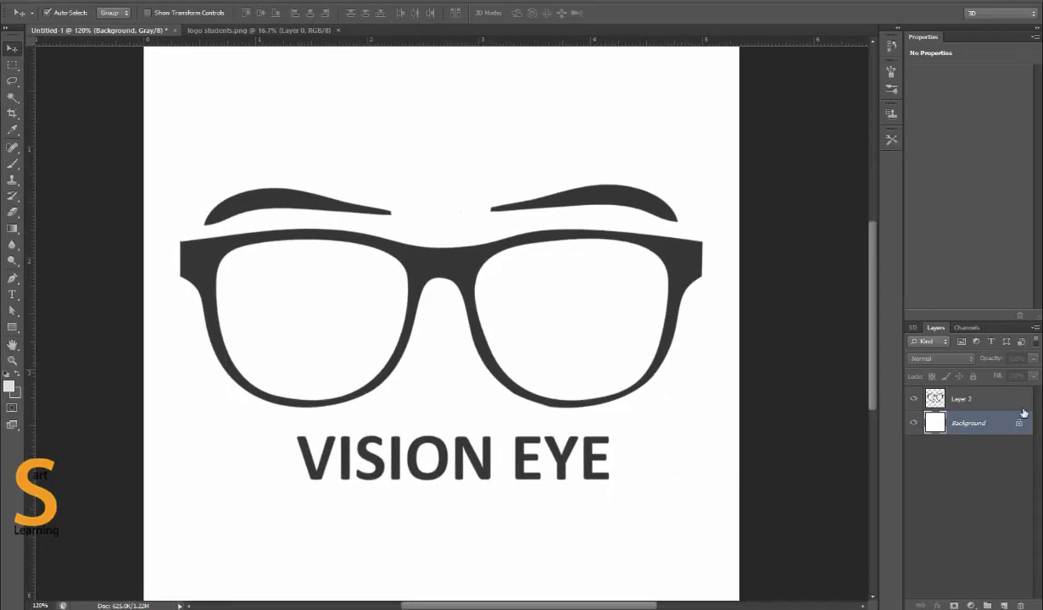
# Step: Load the glasses, eyebrows and text on Layer 2 as a selection
pyautogui.click(935, 400)
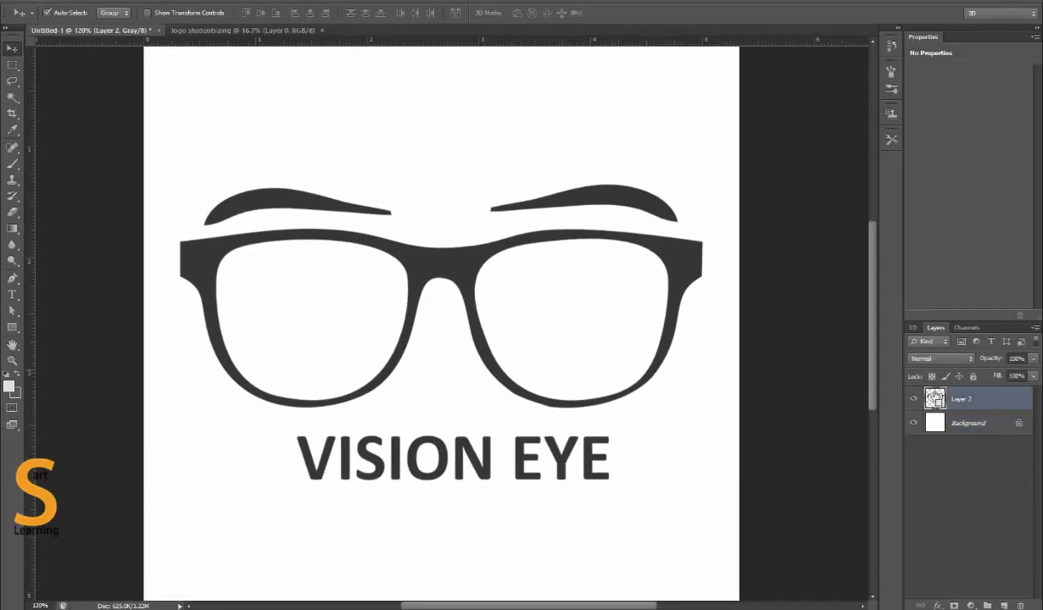
pyautogui.keyDown('ctrl'); pyautogui.click(935, 398); pyautogui.keyUp('ctrl')
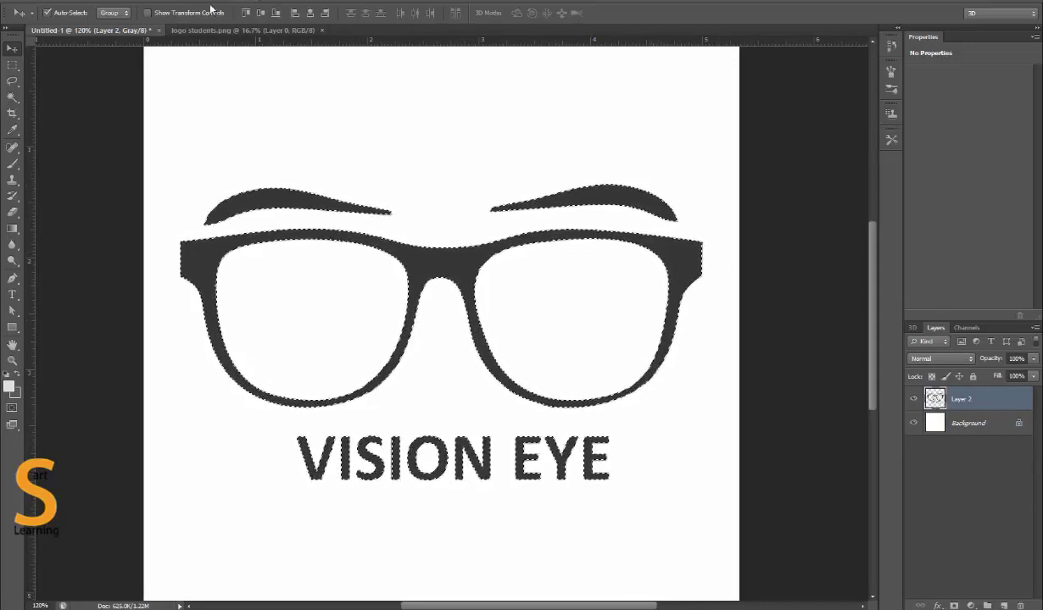
pyautogui.click(142, 3)
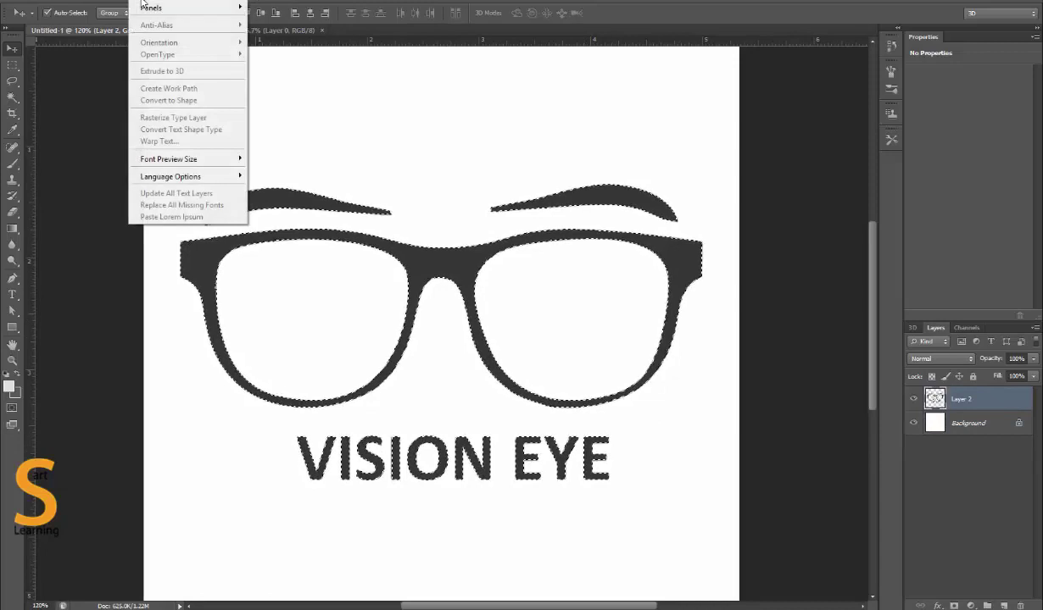
pyautogui.moveTo(173, 4)
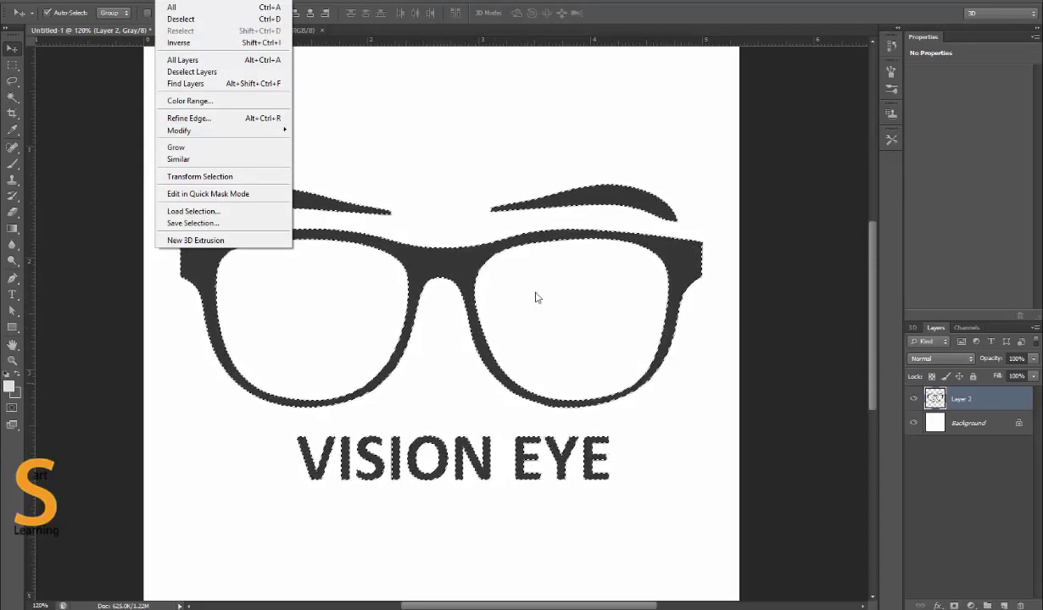
pyautogui.click(970, 398)
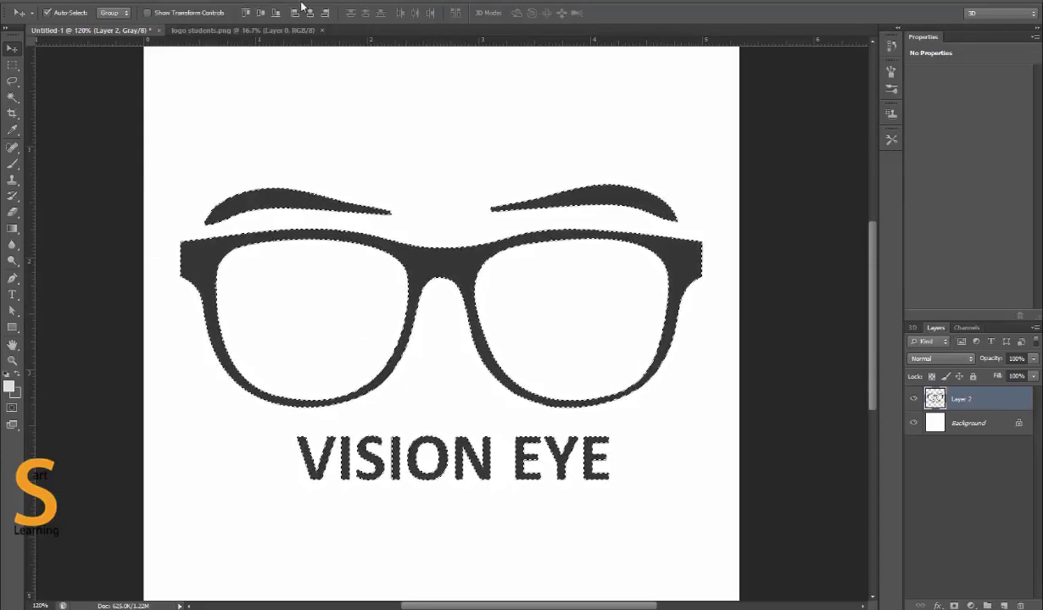
# Step: Show Paths as an enlarged floating panel and make a work path from the logo selection
pyautogui.click(265, 3)
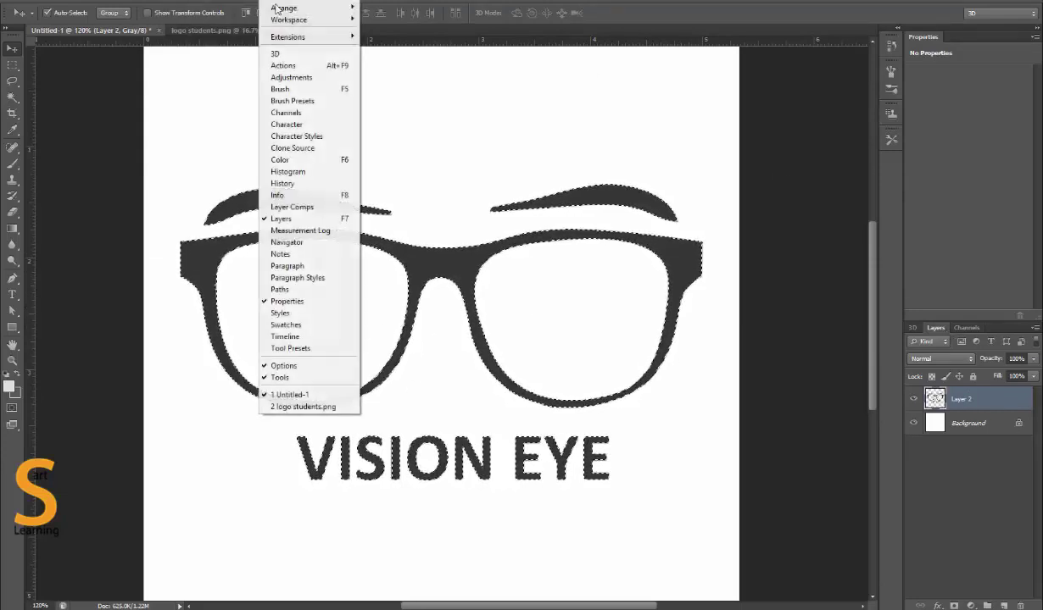
pyautogui.click(299, 290)
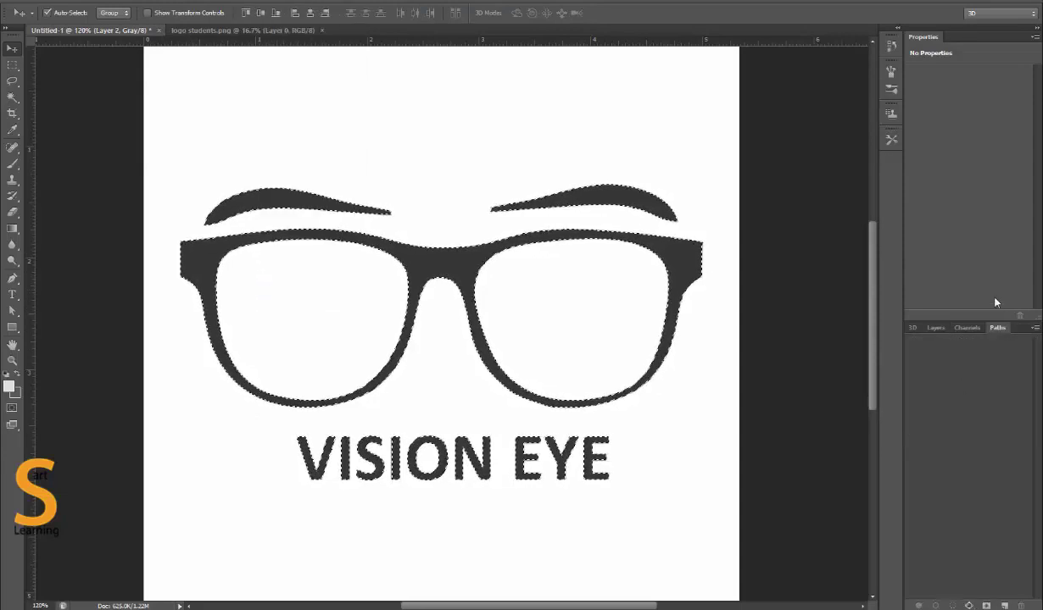
pyautogui.moveTo(1004, 334); pyautogui.dragTo(772, 128)
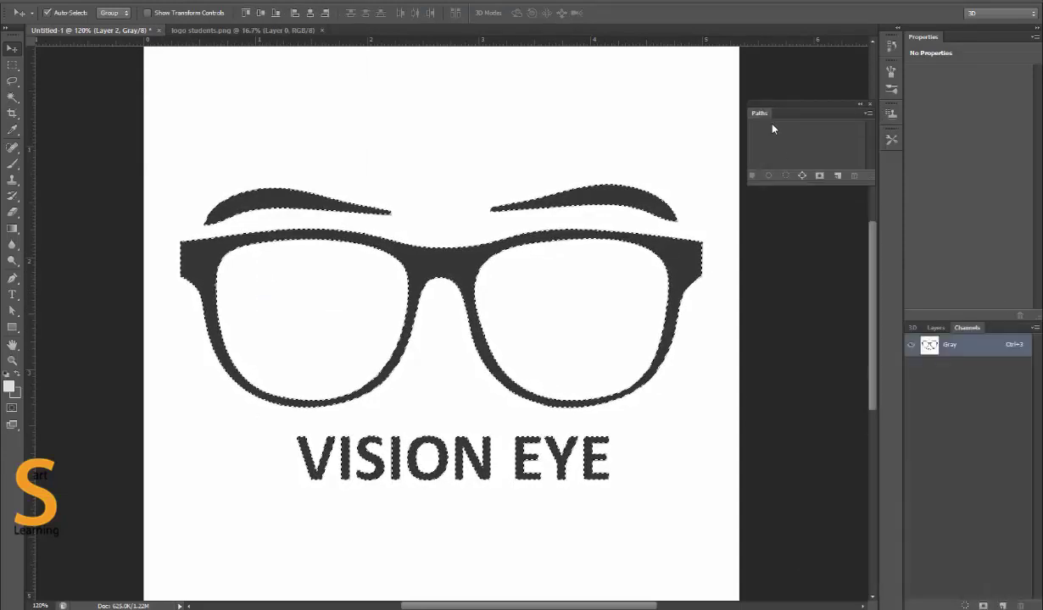
pyautogui.moveTo(805, 229); pyautogui.dragTo(797, 331)
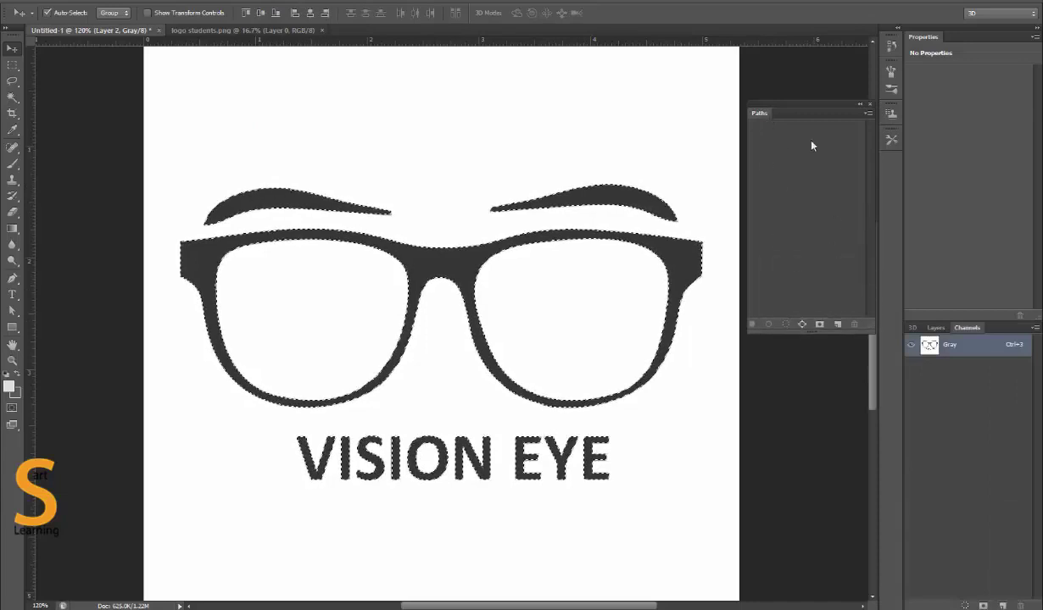
pyautogui.click(803, 325)
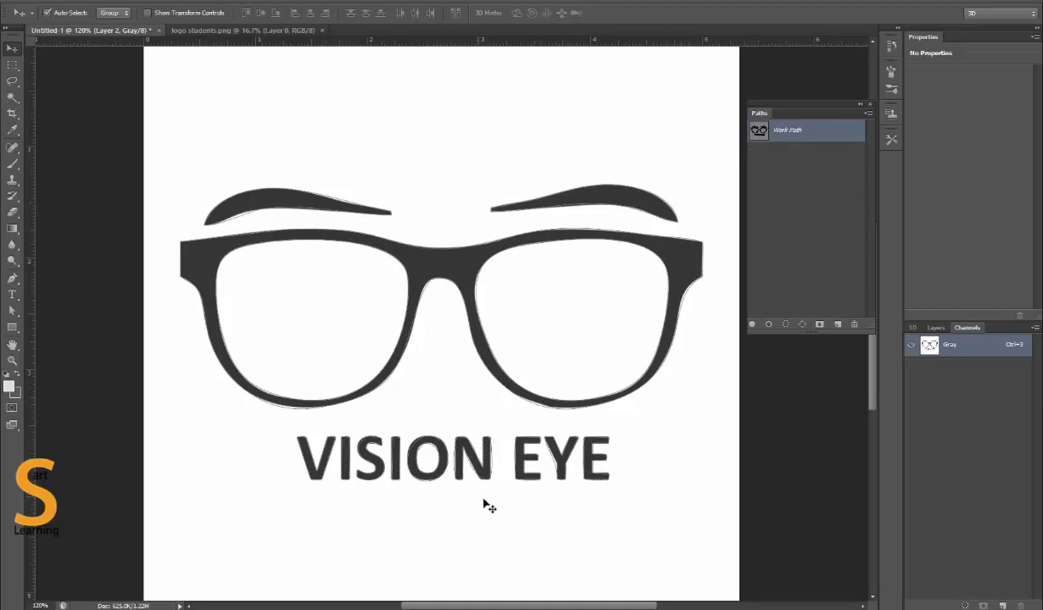
# Step: Reshape the work path at the lower end of the N's diagonal so it follows the letter edge
pyautogui.keyDown('alt'); pyautogui.scroll(5, 461, 504); pyautogui.keyUp('alt')
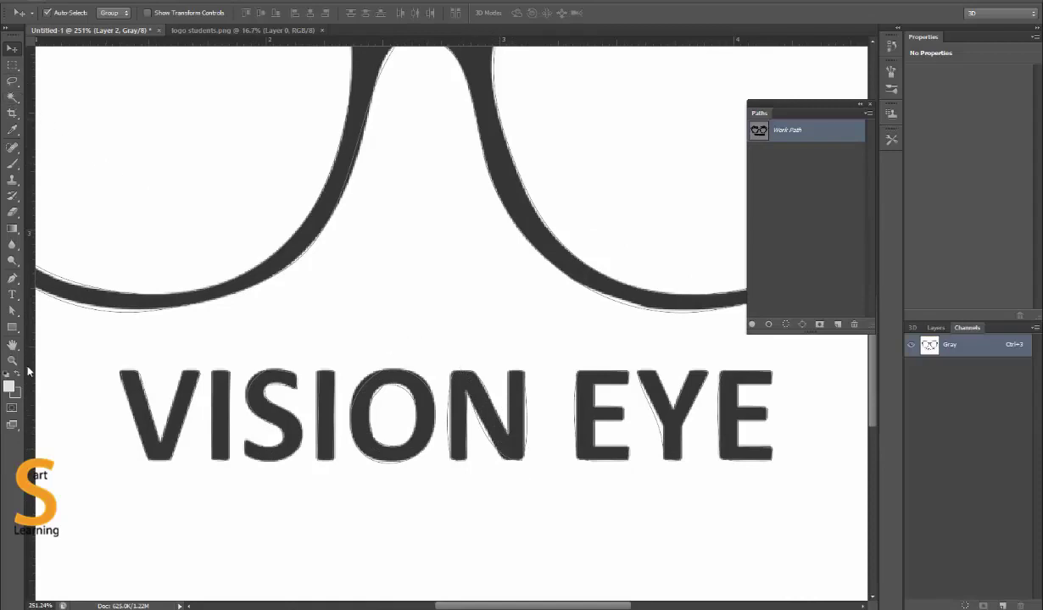
pyautogui.click(12, 310)
pyautogui.click(499, 454)
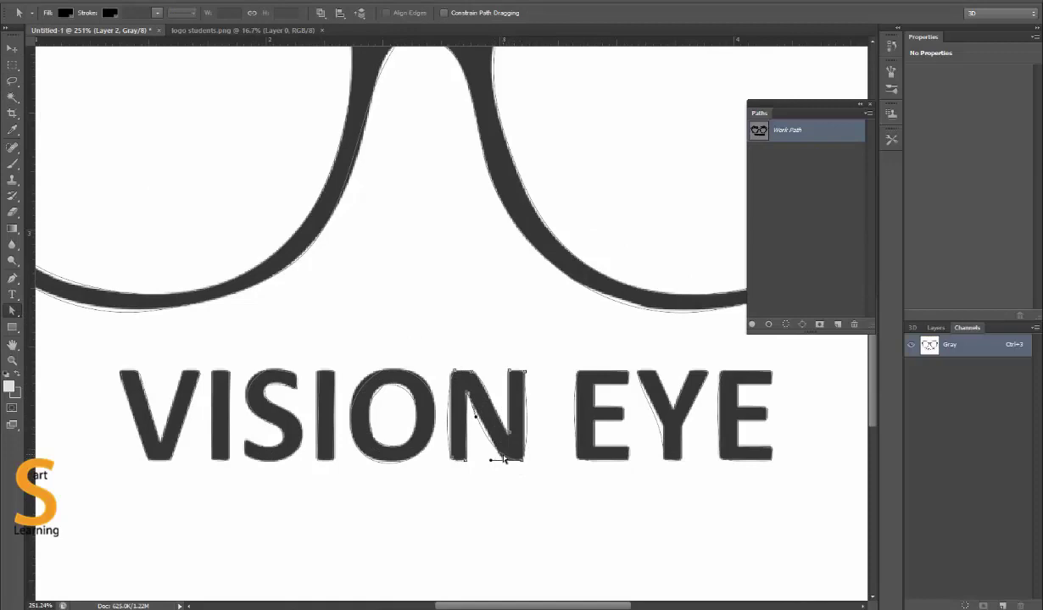
pyautogui.click(12, 278)
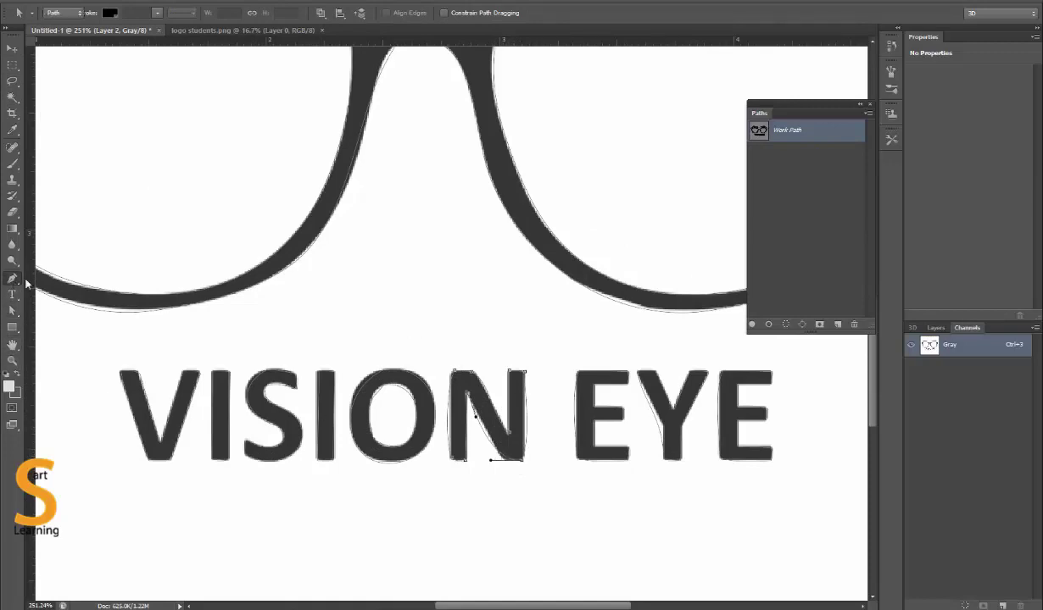
pyautogui.click(491, 460)
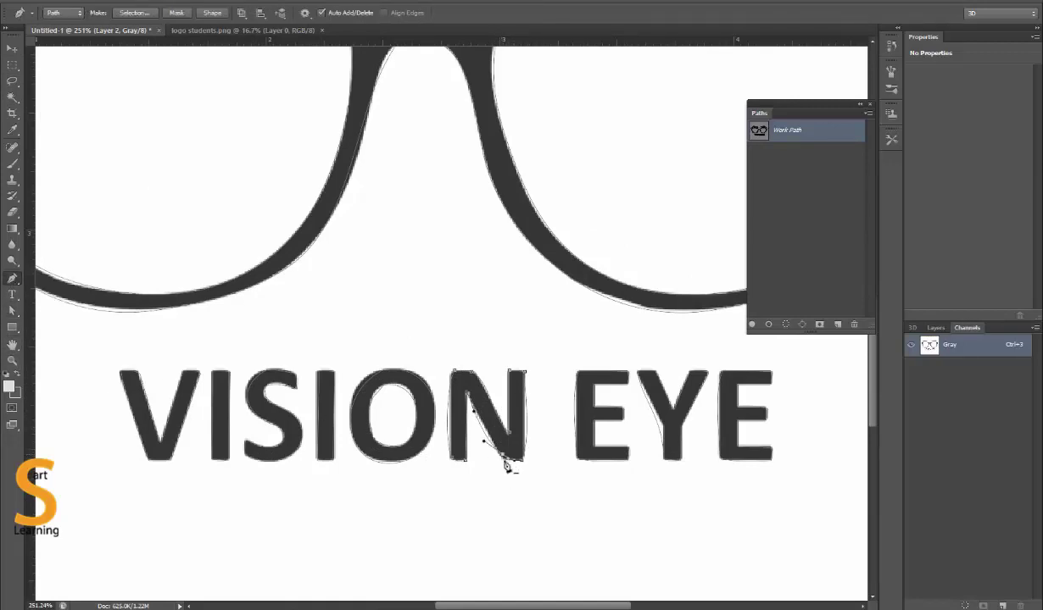
pyautogui.press('a')
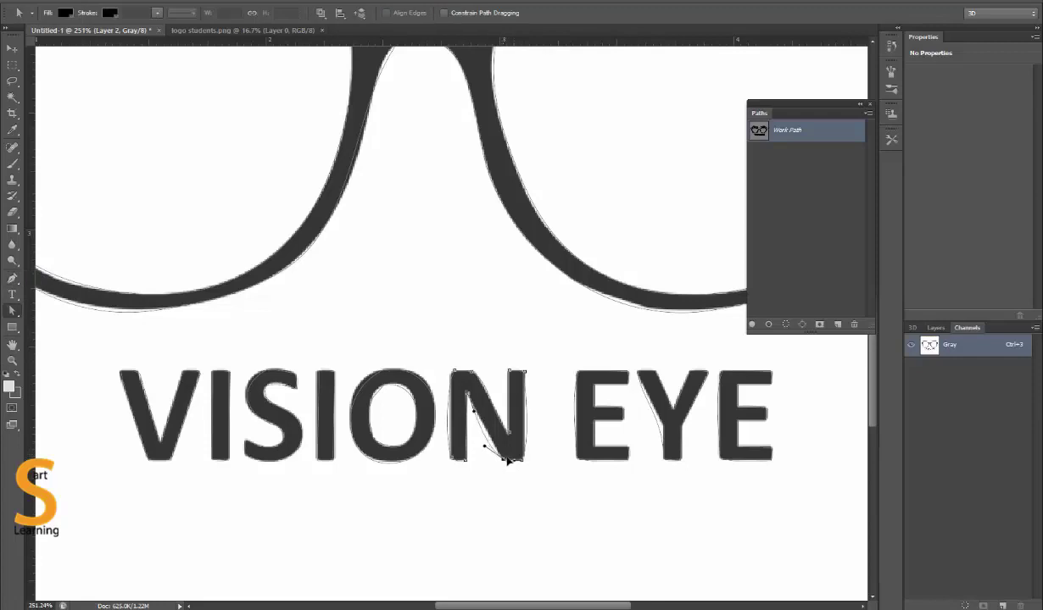
pyautogui.click(506, 459)
pyautogui.moveTo(486, 445); pyautogui.dragTo(494, 444)
# Step: Adjust the path along the S's upper curve and the Y's left diagonal to match the letter edges
pyautogui.click(256, 383)
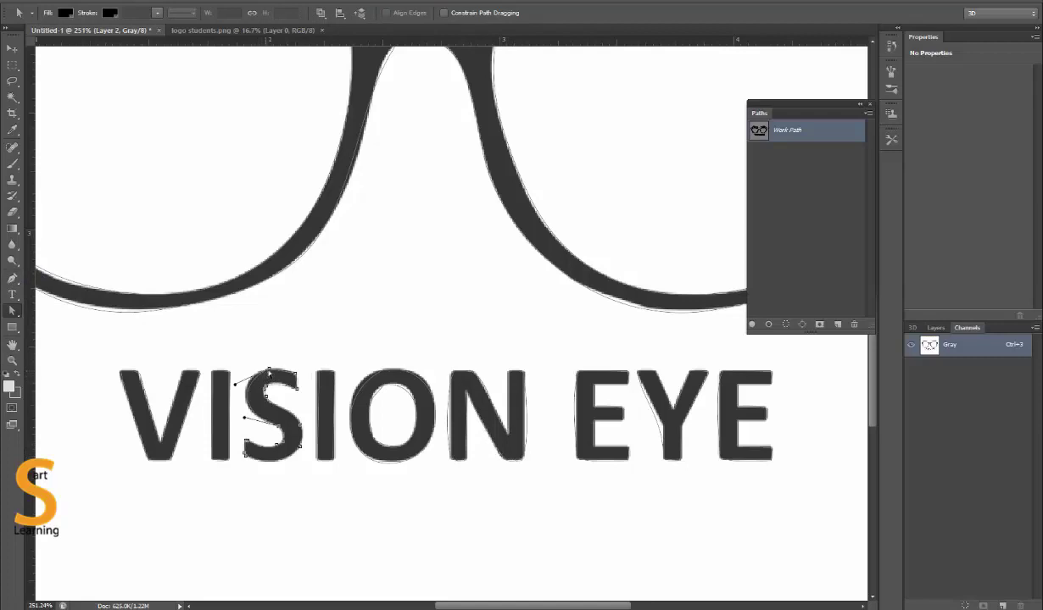
pyautogui.moveTo(269, 370); pyautogui.dragTo(263, 370)
pyautogui.click(660, 428)
pyautogui.press('p')
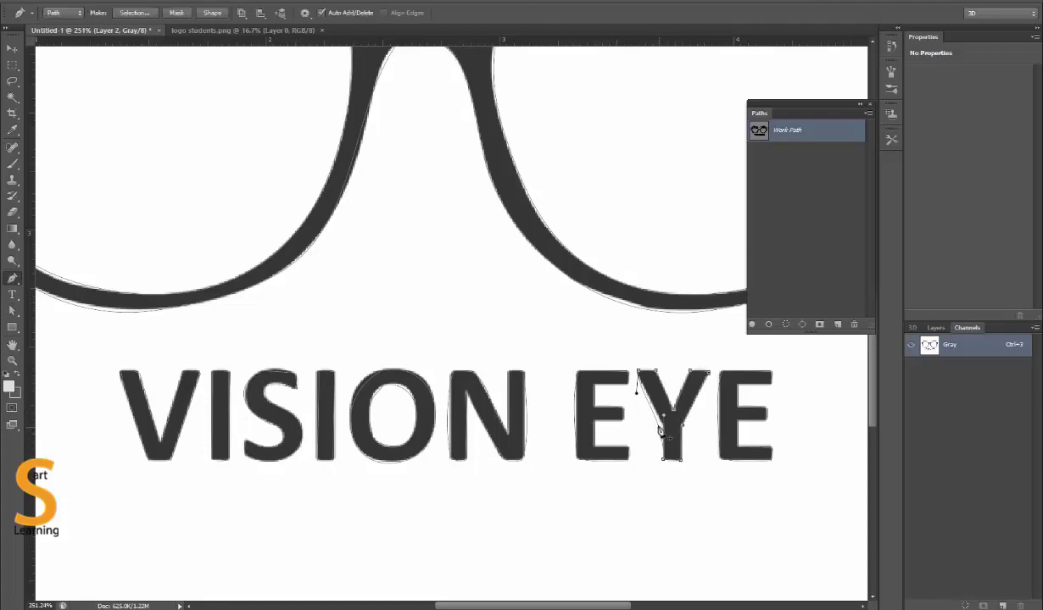
pyautogui.press('a')
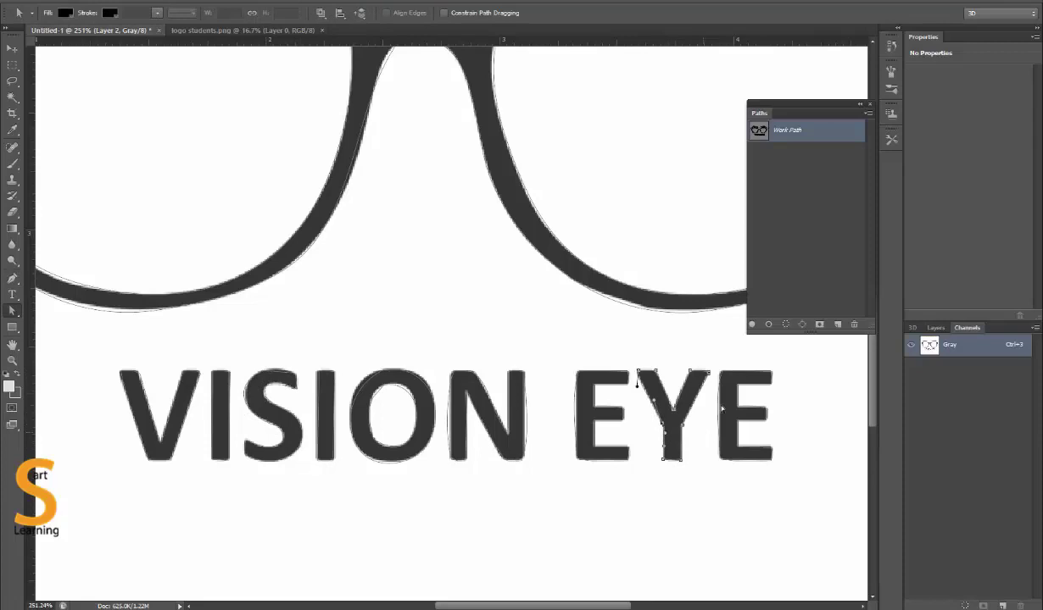
pyautogui.click(727, 431)
# Step: Pull the curve handle on the N's left side inward so the path runs along its stem
pyautogui.click(260, 417)
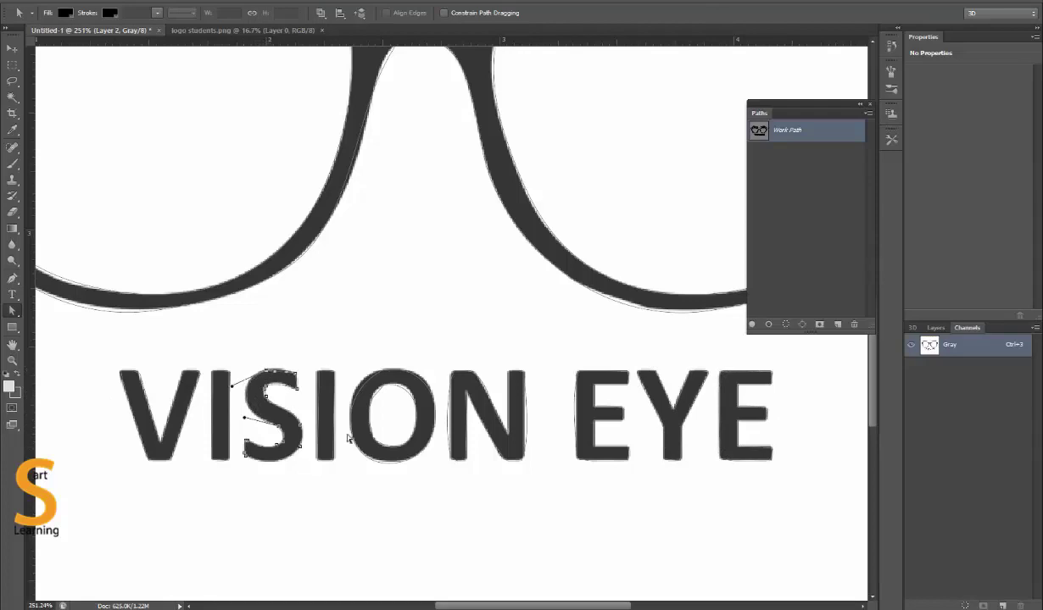
pyautogui.click(517, 462)
pyautogui.click(454, 414)
pyautogui.moveTo(444, 442); pyautogui.dragTo(450, 441)
# Step: Fit the path of the O's inner counter to the letter edge at its upper-left curve
pyautogui.click(422, 386)
pyautogui.moveTo(424, 386); pyautogui.dragTo(421, 375)
pyautogui.scroll(1, 379, 400)
pyautogui.keyDown('alt'); pyautogui.scroll(10, 381, 399); pyautogui.keyUp('alt')
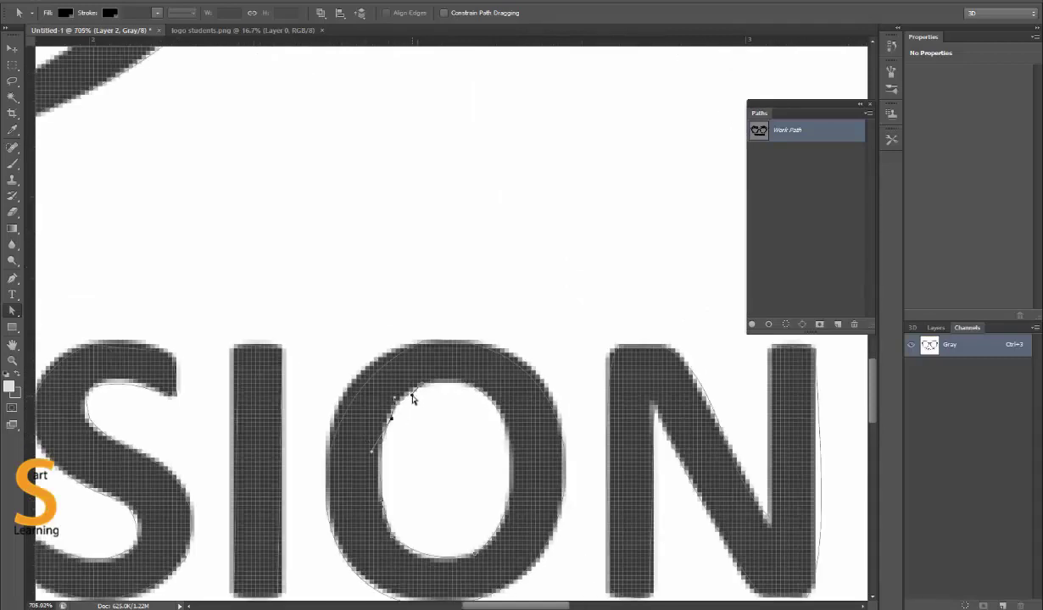
pyautogui.moveTo(392, 420); pyautogui.dragTo(399, 401)
# Step: Adjust the curve handles of the O's outer path to match its outline, and switch to the Move tool
pyautogui.click(409, 341)
pyautogui.moveTo(278, 404); pyautogui.dragTo(276, 355)
pyautogui.moveTo(402, 304); pyautogui.dragTo(464, 360)
pyautogui.click(547, 545)
pyautogui.moveTo(605, 331); pyautogui.dragTo(607, 320)
pyautogui.press('v')
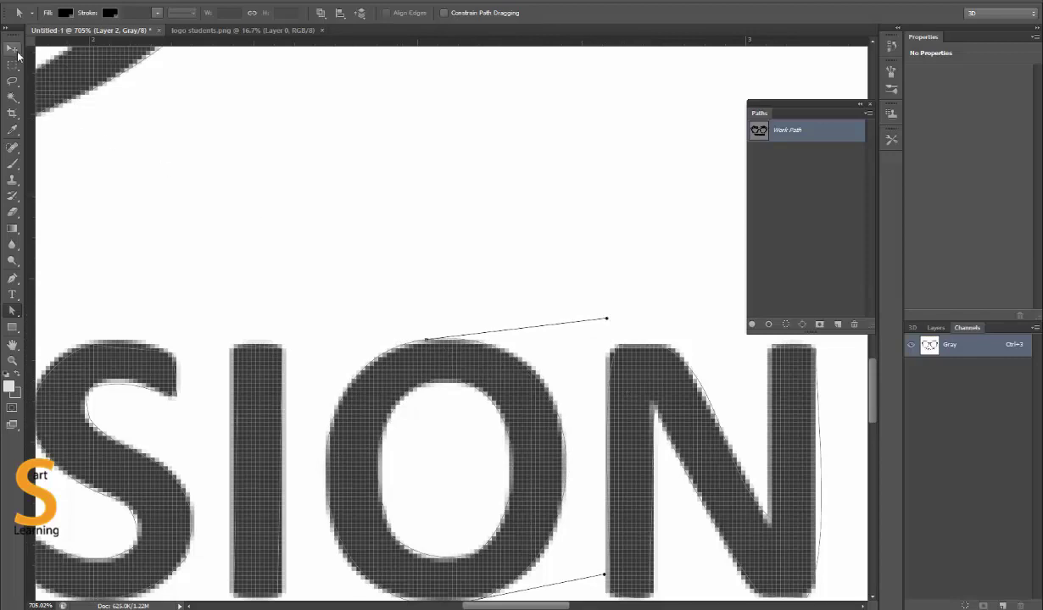
# Step: Reshape the outer frame path along the lower-left curve of the left lens to follow the glasses' edge
pyautogui.keyDown('alt'); pyautogui.scroll(-5, 563, 364); pyautogui.keyUp('alt')
pyautogui.keyDown('alt'); pyautogui.scroll(-4, 576, 382); pyautogui.keyUp('alt')
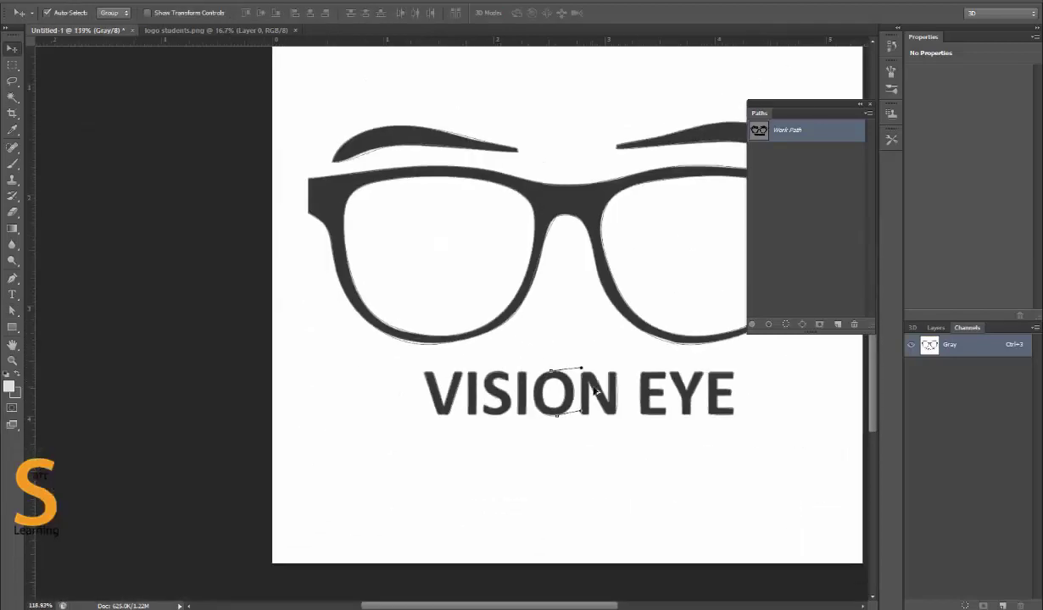
pyautogui.keyDown('alt'); pyautogui.scroll(2, 436, 377); pyautogui.keyUp('alt')
pyautogui.keyDown('alt'); pyautogui.scroll(3, 327, 391); pyautogui.keyUp('alt')
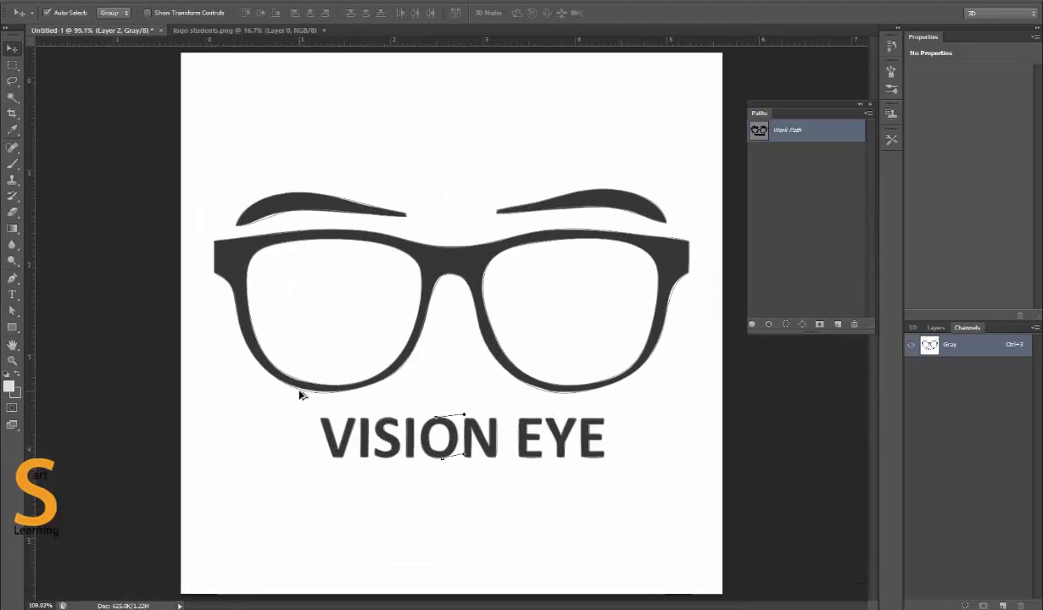
pyautogui.press('a')
pyautogui.click(310, 383)
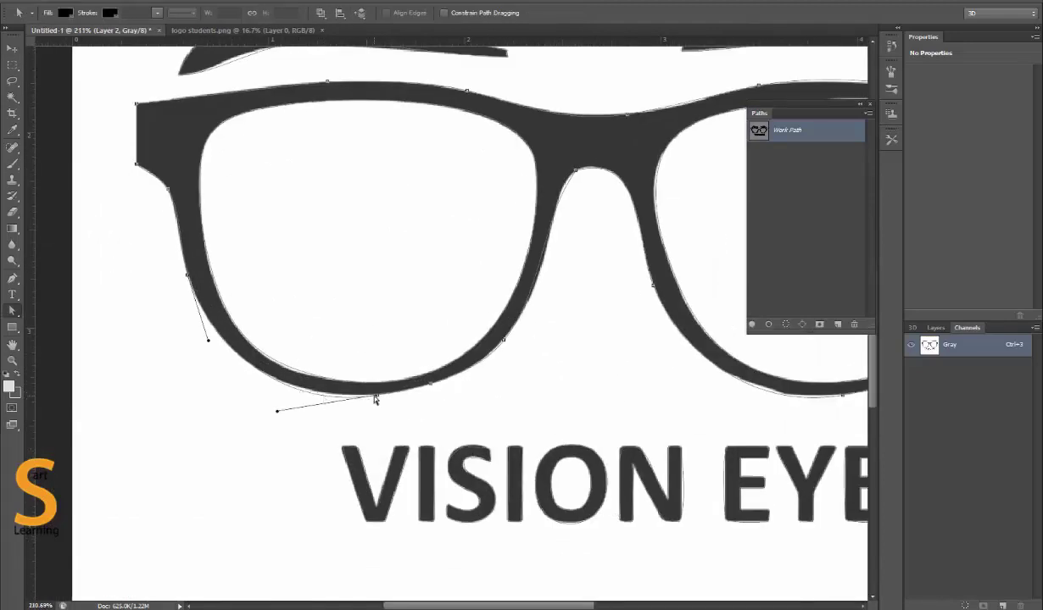
pyautogui.moveTo(278, 411); pyautogui.dragTo(267, 400)
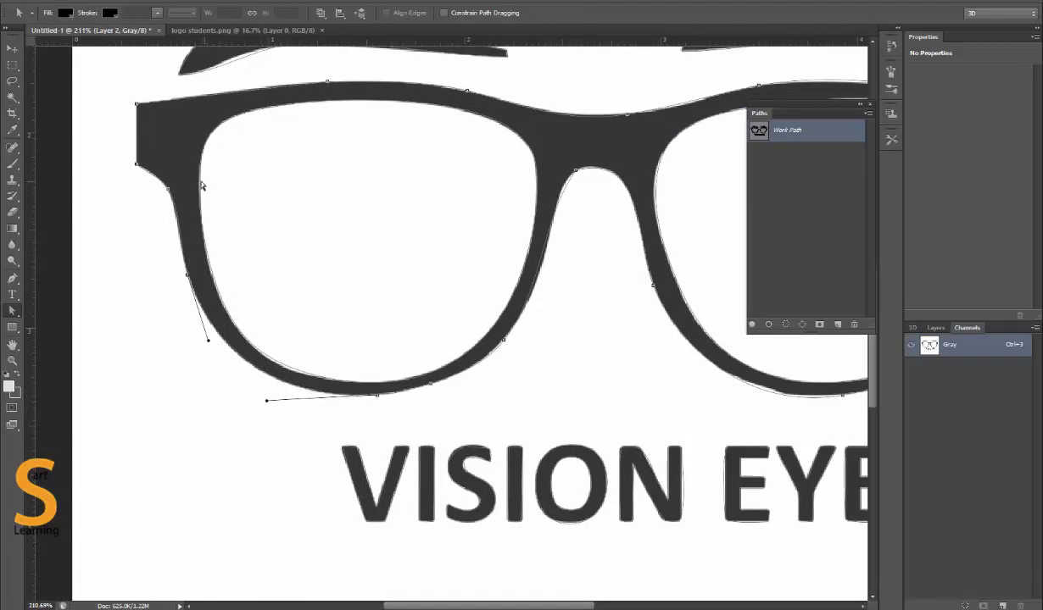
# Step: Correct the left lens's inner path along its lower-left curve and switch back to the Move tool
pyautogui.click(539, 200)
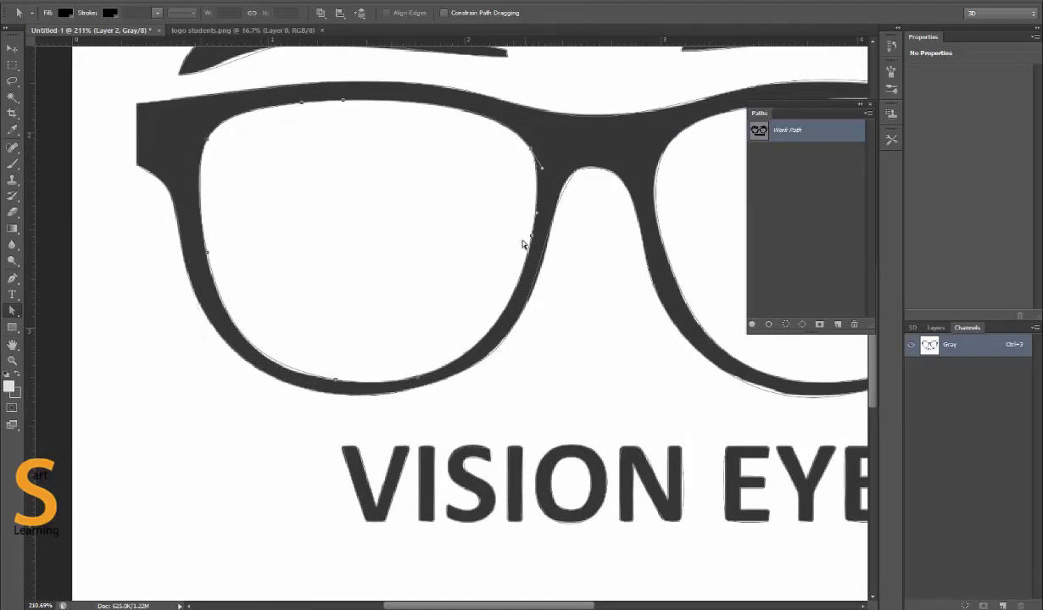
pyautogui.click(532, 238)
pyautogui.click(255, 368)
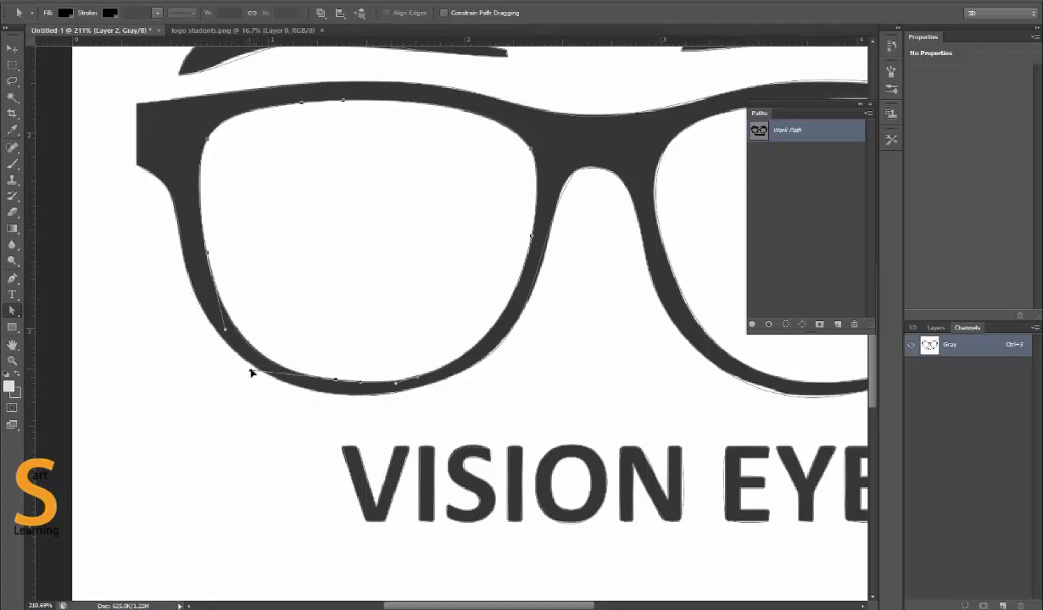
pyautogui.click(12, 48)
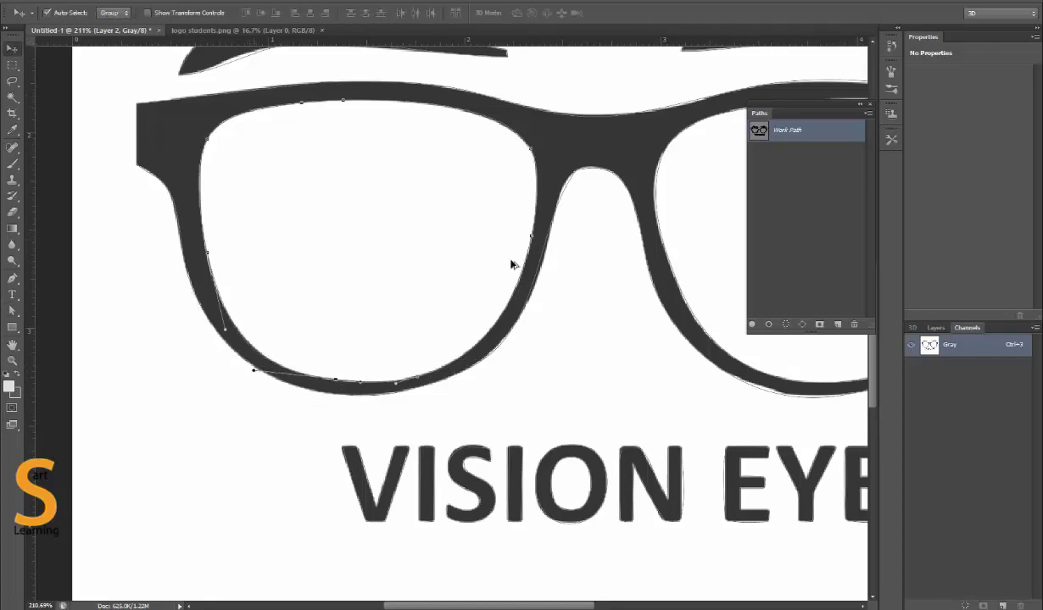
pyautogui.keyDown('alt'); pyautogui.scroll(-5, 359, 93); pyautogui.keyUp('alt')
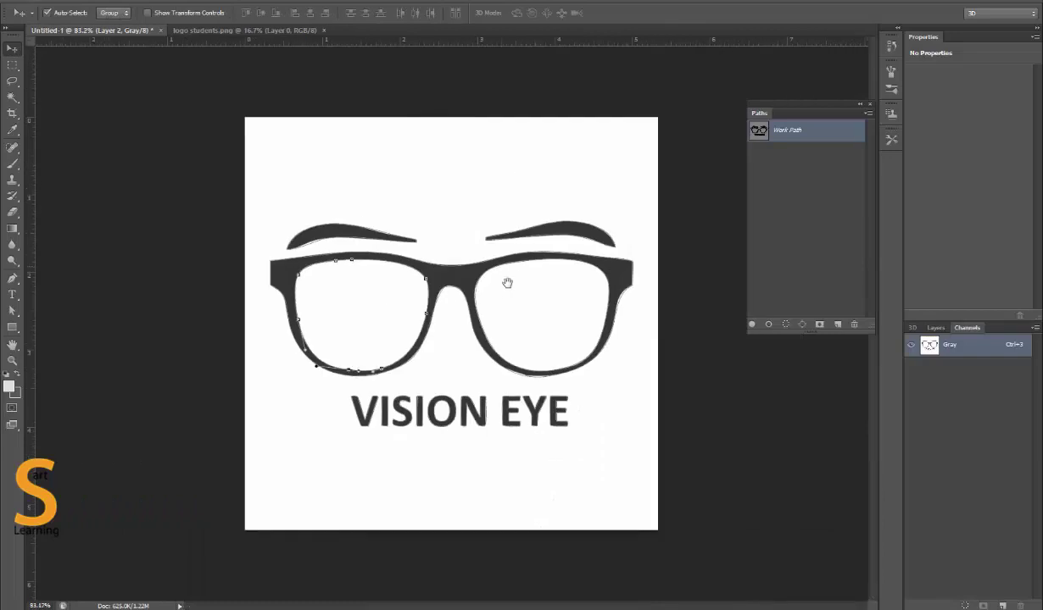
# Step: Export the work path to the Desktop as an Adobe Illustrator file named VISION EYE
pyautogui.click(935, 327)
pyautogui.click(37, 2)
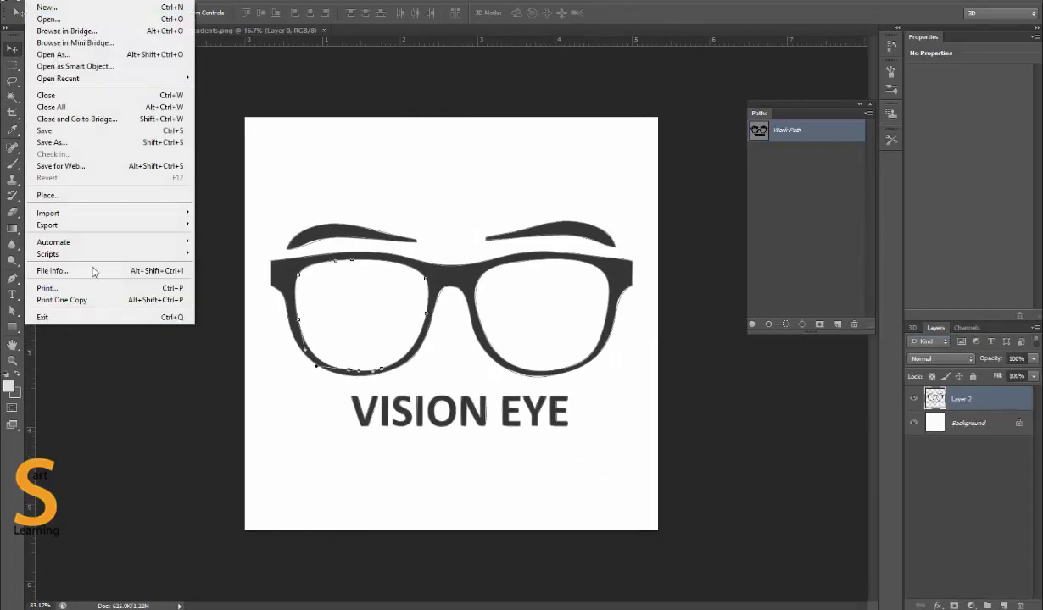
pyautogui.moveTo(107, 225)
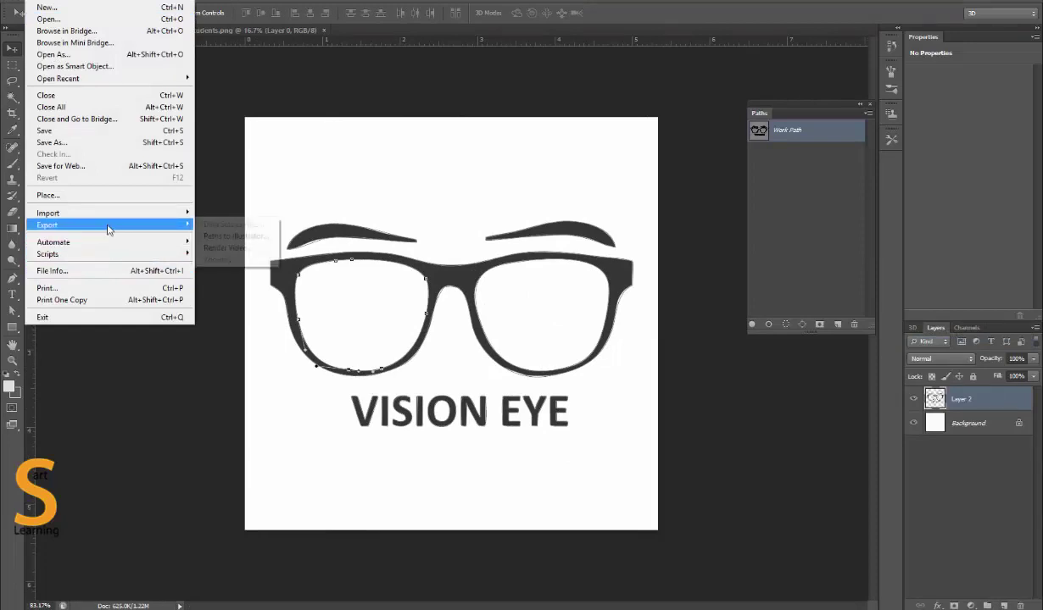
pyautogui.click(227, 238)
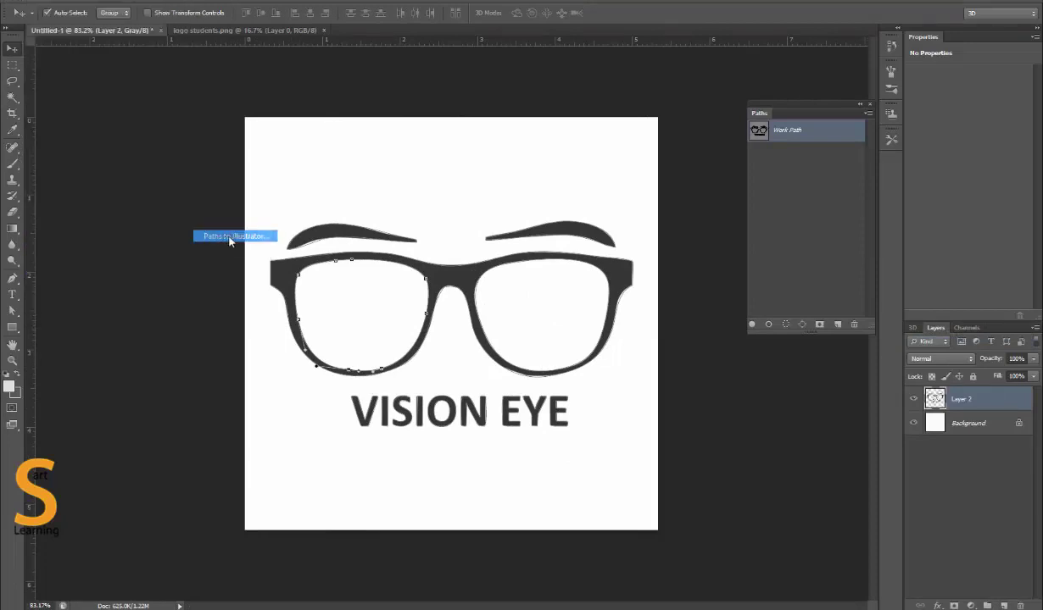
pyautogui.click(603, 204)
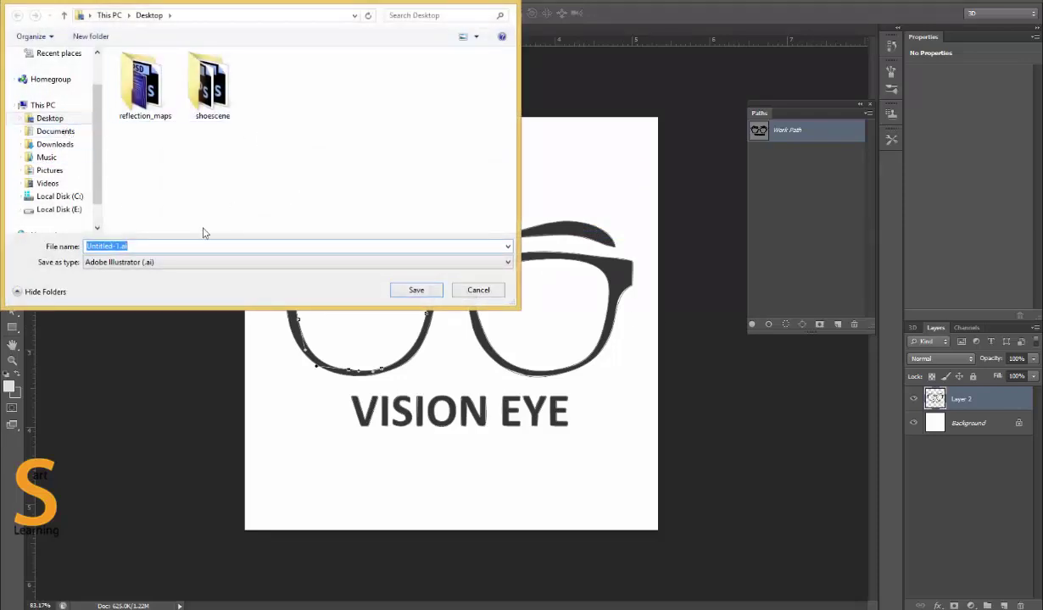
pyautogui.write('VISION EYE')
pyautogui.click(416, 290)
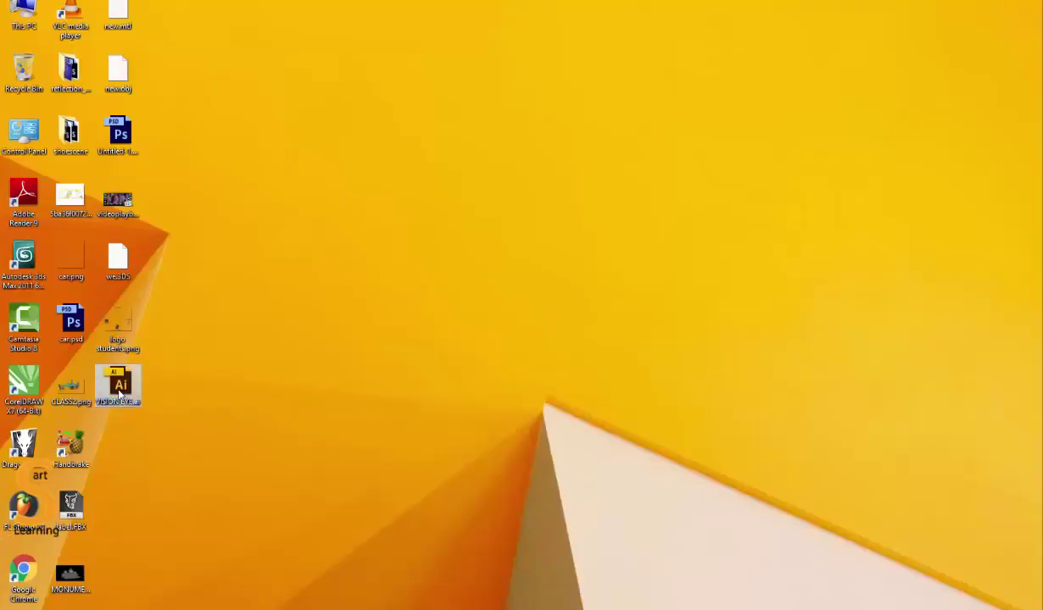
# Step: Switch to 3ds Max and import VISION EYE.ai from the desktop, placing its shapes in the scene
pyautogui.moveTo(119, 384); pyautogui.dragTo(526, 247)
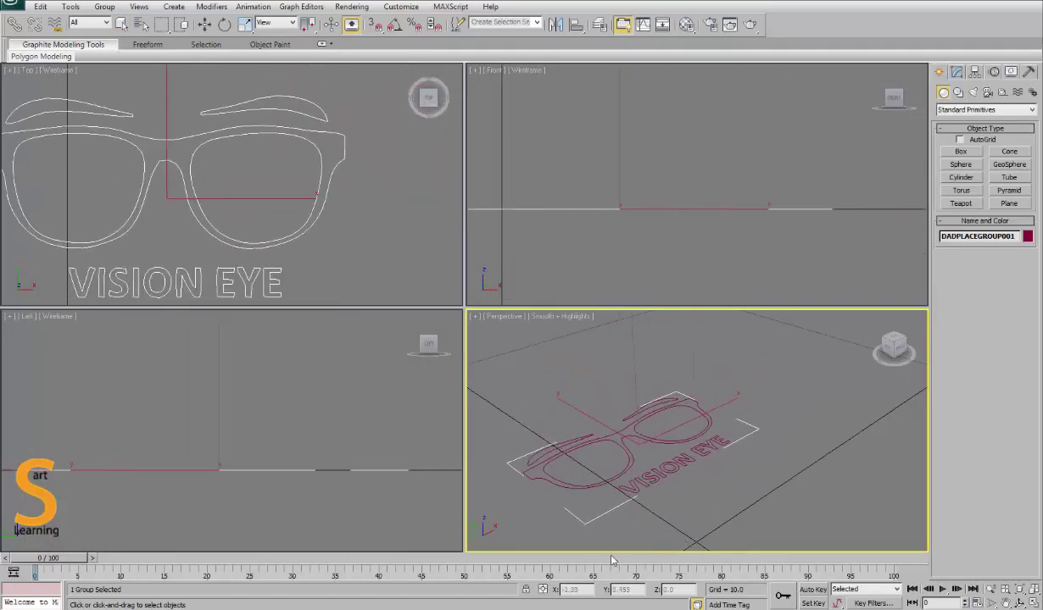
pyautogui.click(701, 444)
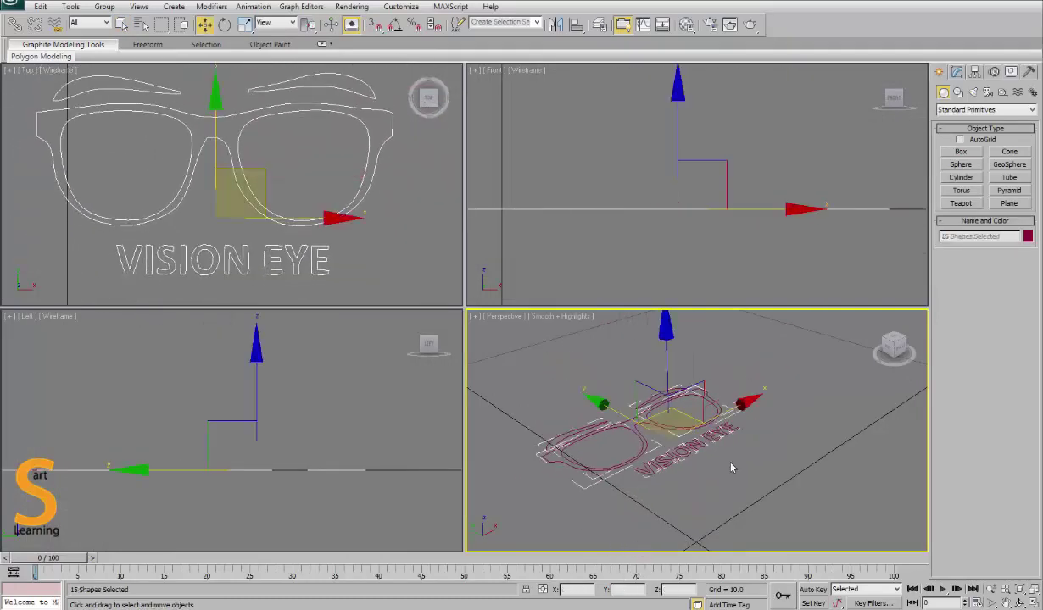
pyautogui.click(370, 229)
# Step: Select all the imported logo shapes in the Top view and scale them up uniformly
pyautogui.hotkey('alt', 'w')
pyautogui.scroll(-10, 557, 193)
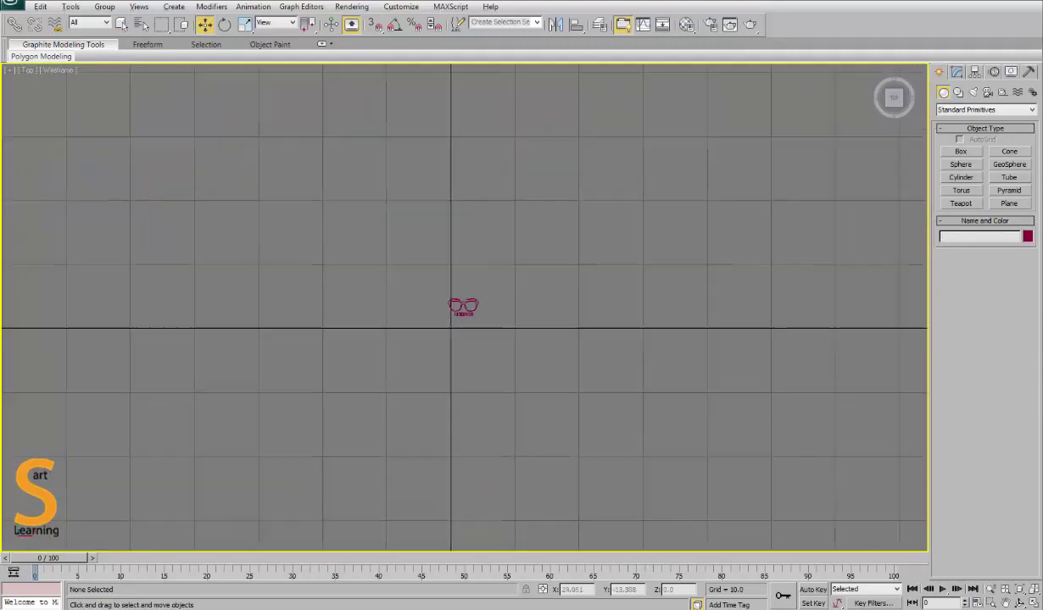
pyautogui.moveTo(419, 289); pyautogui.dragTo(478, 345)
pyautogui.press('r')
pyautogui.moveTo(478, 280); pyautogui.dragTo(759, 125)
# Step: Maximize the Perspective view and frame the scaled logo outlines to examine them at an angle
pyautogui.hotkey('alt', 'w')
pyautogui.rightClick(719, 447)
pyautogui.hotkey('alt', 'w')
pyautogui.click(709, 403)
pyautogui.press('z')
pyautogui.keyDown('alt'); pyautogui.moveTo(705, 352); pyautogui.dragTo(653, 373, button='middle'); pyautogui.keyUp('alt')
pyautogui.moveTo(766, 144); pyautogui.dragTo(159, 487)
pyautogui.keyDown('alt'); pyautogui.moveTo(487, 364); pyautogui.dragTo(447, 356, button='middle'); pyautogui.keyUp('alt')
pyautogui.press('w')
pyautogui.click(674, 439)
pyautogui.keyDown('alt'); pyautogui.moveTo(477, 407); pyautogui.dragTo(543, 391, button='middle'); pyautogui.keyUp('alt')
# Step: Try the Bevel modifier on all the logo shapes and remove it from the stack
pyautogui.moveTo(700, 156); pyautogui.dragTo(151, 486)
pyautogui.click(956, 71)
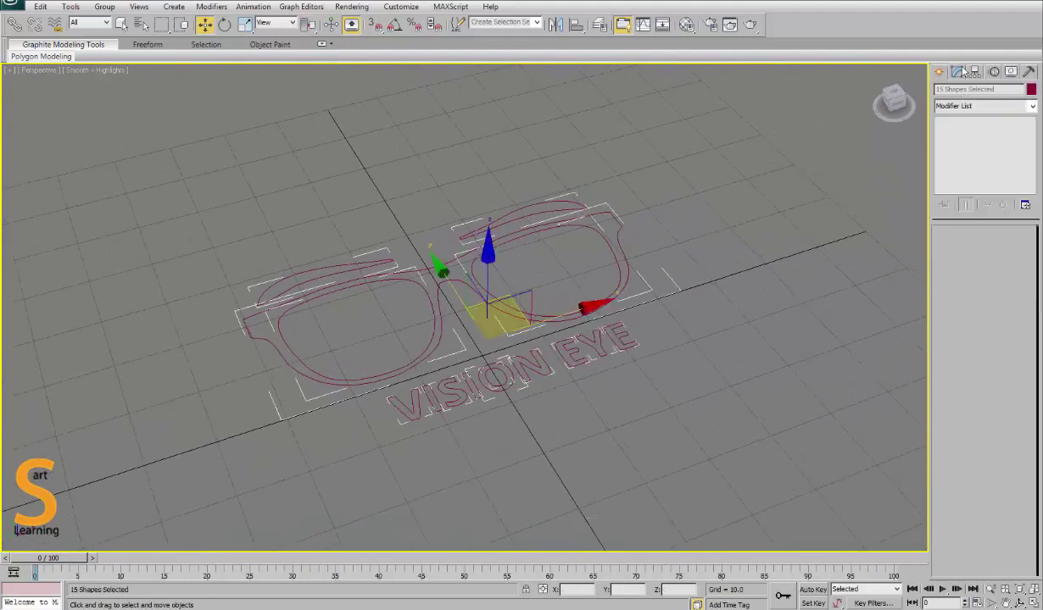
pyautogui.click(984, 106)
pyautogui.press('b')
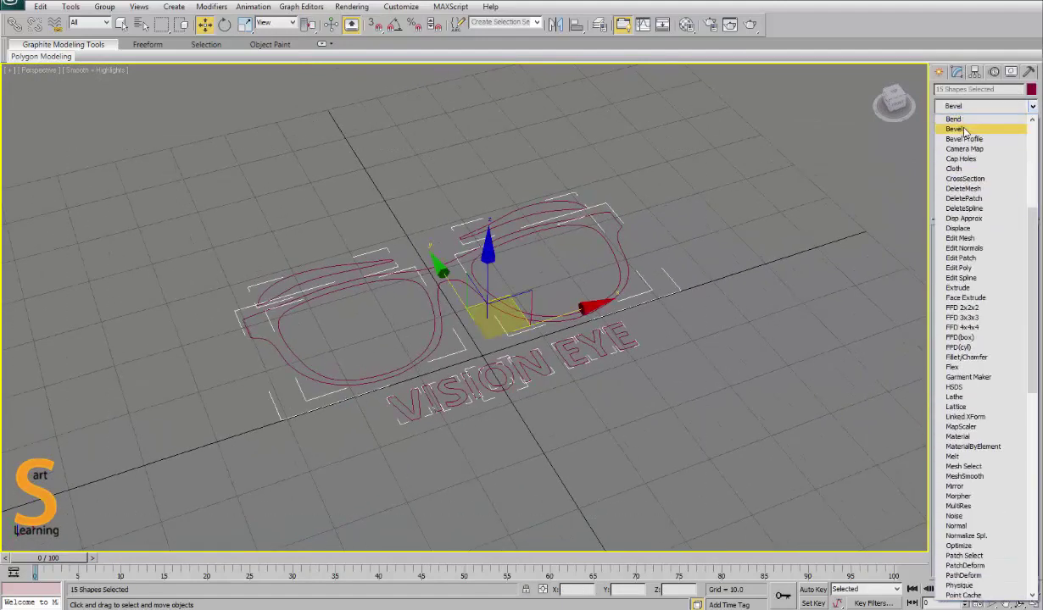
pyautogui.click(955, 129)
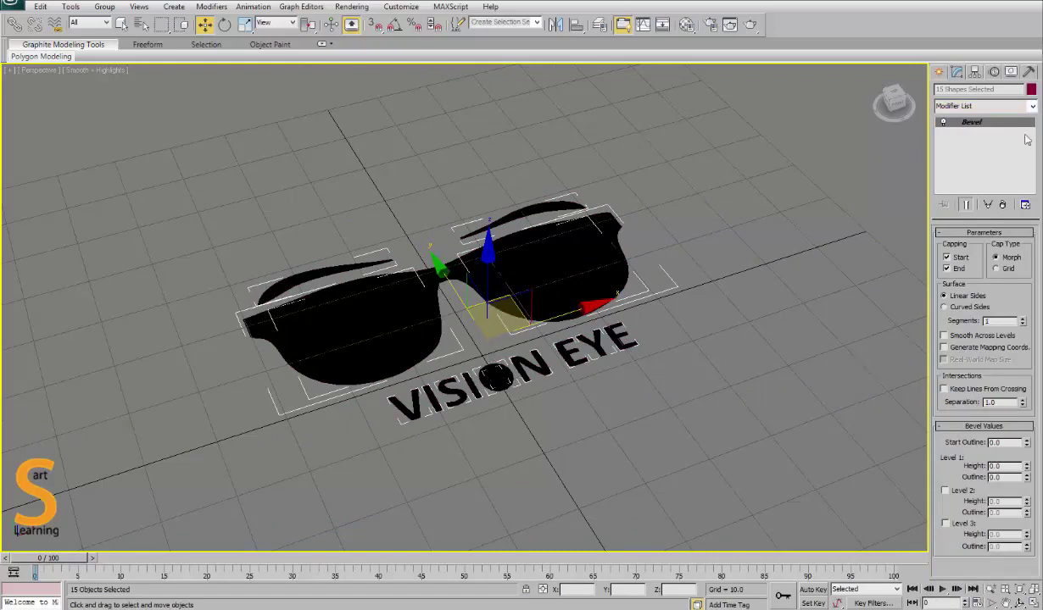
pyautogui.click(1002, 205)
# Step: Try lifting individual glasses outlines along the Z axis, undoing each move
pyautogui.click(696, 400)
pyautogui.keyDown('alt'); pyautogui.moveTo(356, 271); pyautogui.dragTo(445, 298, button='middle'); pyautogui.keyUp('alt')
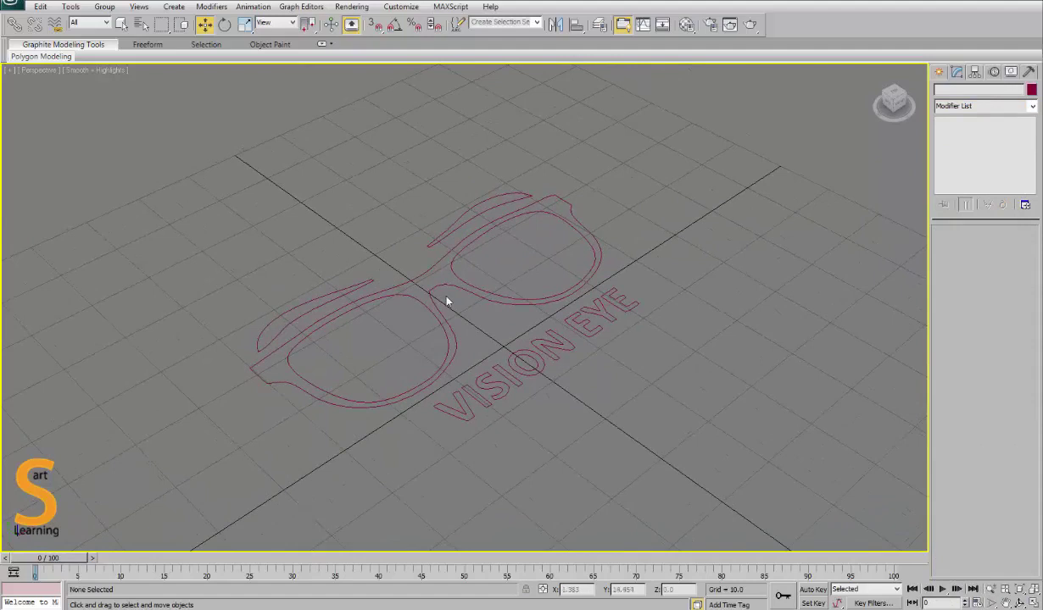
pyautogui.click(448, 283)
pyautogui.moveTo(445, 209); pyautogui.dragTo(445, 68)
pyautogui.hotkey('ctrl', 'z')
pyautogui.click(503, 295)
pyautogui.moveTo(530, 180); pyautogui.dragTo(529, 68)
pyautogui.hotkey('ctrl', 'z')
pyautogui.click(703, 298)
pyautogui.keyDown('alt'); pyautogui.moveTo(397, 290); pyautogui.dragTo(473, 282, button='middle'); pyautogui.keyUp('alt')
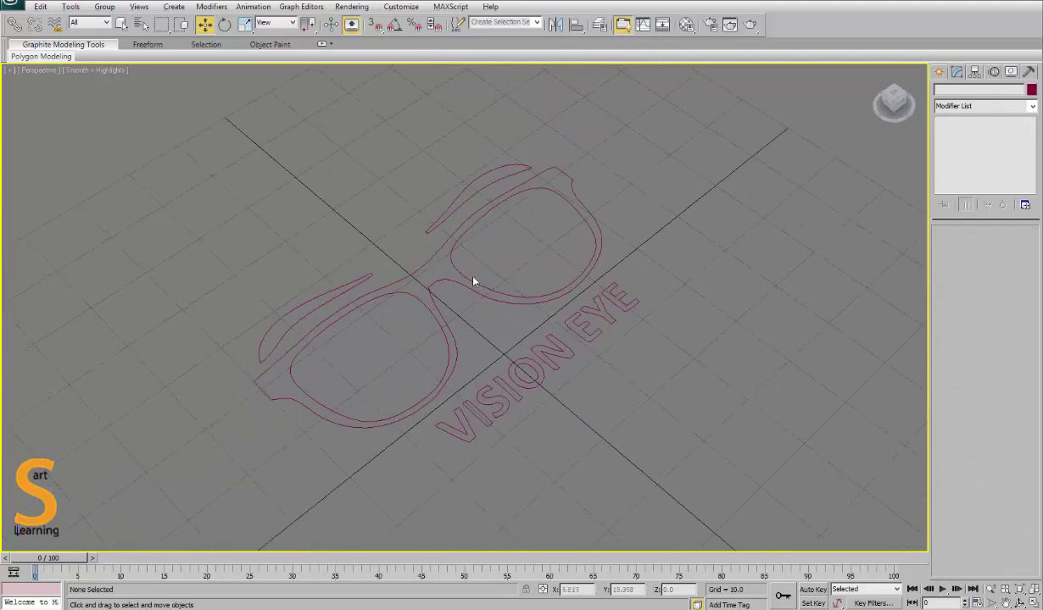
pyautogui.click(437, 251)
pyautogui.click(628, 272)
pyautogui.hotkey('ctrl', 'a')
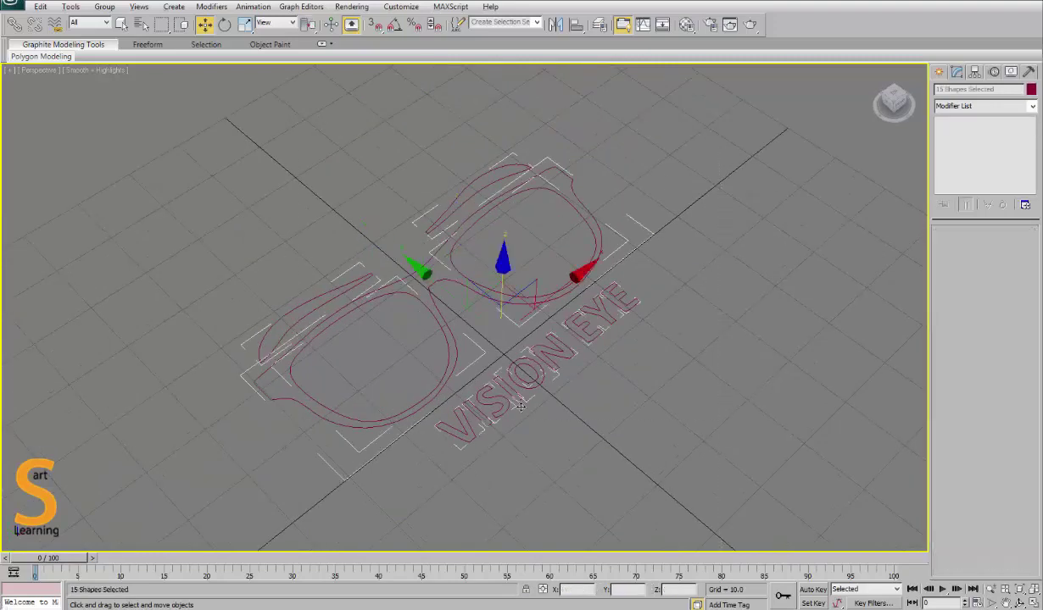
pyautogui.click(773, 248)
# Step: Select the outer glasses frame spline and enable its rendering thickness in the renderer and the viewport
pyautogui.click(597, 245)
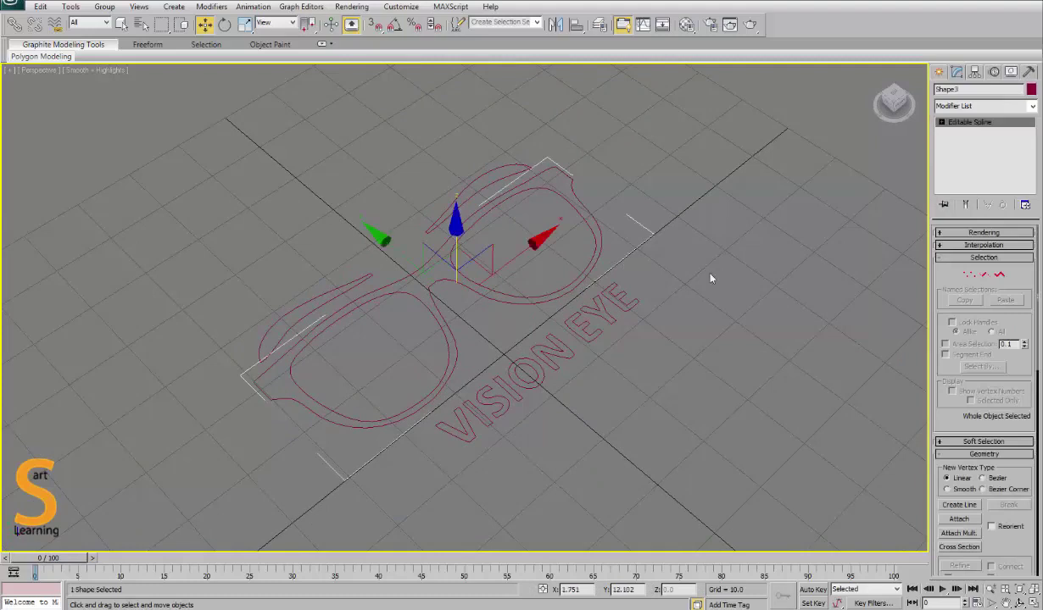
pyautogui.click(975, 234)
pyautogui.click(942, 254)
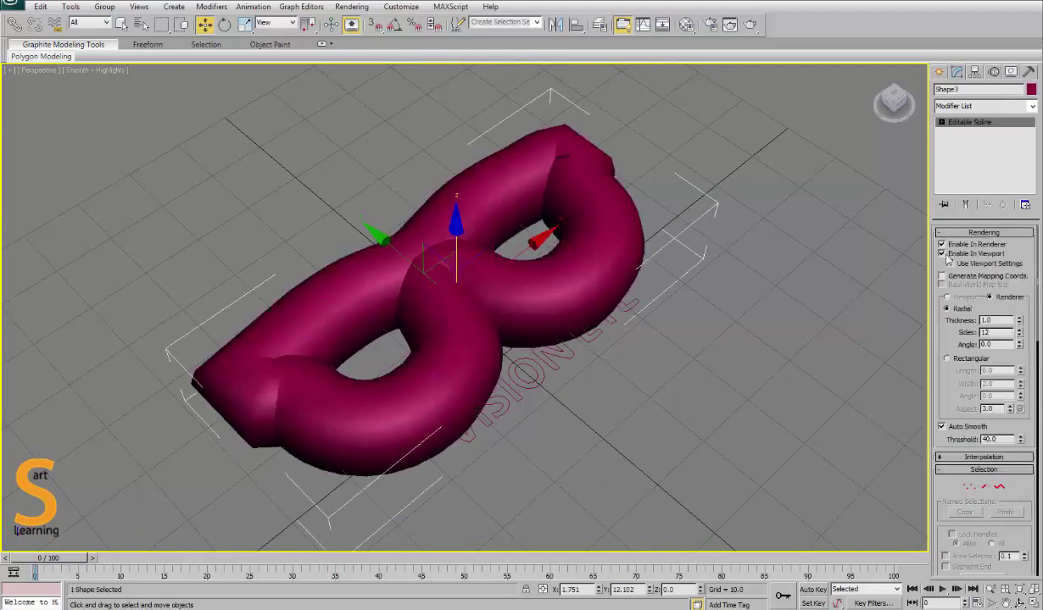
# Step: Try a radial rendering thickness of 0.08 on the outer glasses frame spline and undo it
pyautogui.rightClick(1019, 321)
pyautogui.moveTo(1019, 320)
pyautogui.mouseDown()
pyautogui.moveTo(1019, 303)
pyautogui.moveTo(1023, 312)
pyautogui.mouseUp()
pyautogui.keyDown('alt'); pyautogui.moveTo(714, 338); pyautogui.dragTo(661, 270, button='middle'); pyautogui.keyUp('alt')
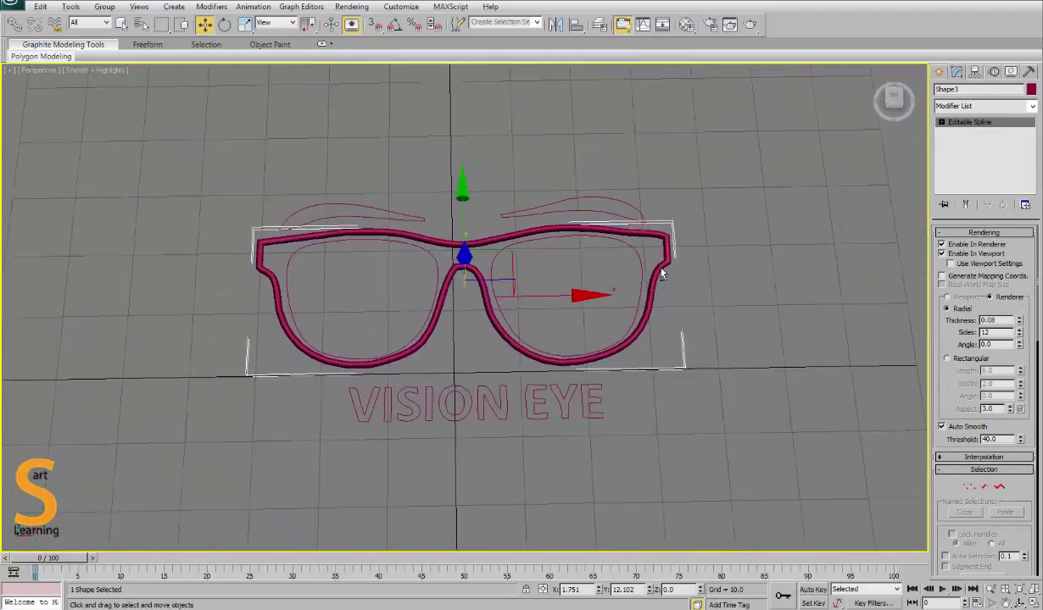
pyautogui.click(747, 291)
pyautogui.keyDown('alt'); pyautogui.moveTo(740, 347); pyautogui.dragTo(712, 315, button='middle'); pyautogui.keyUp('alt')
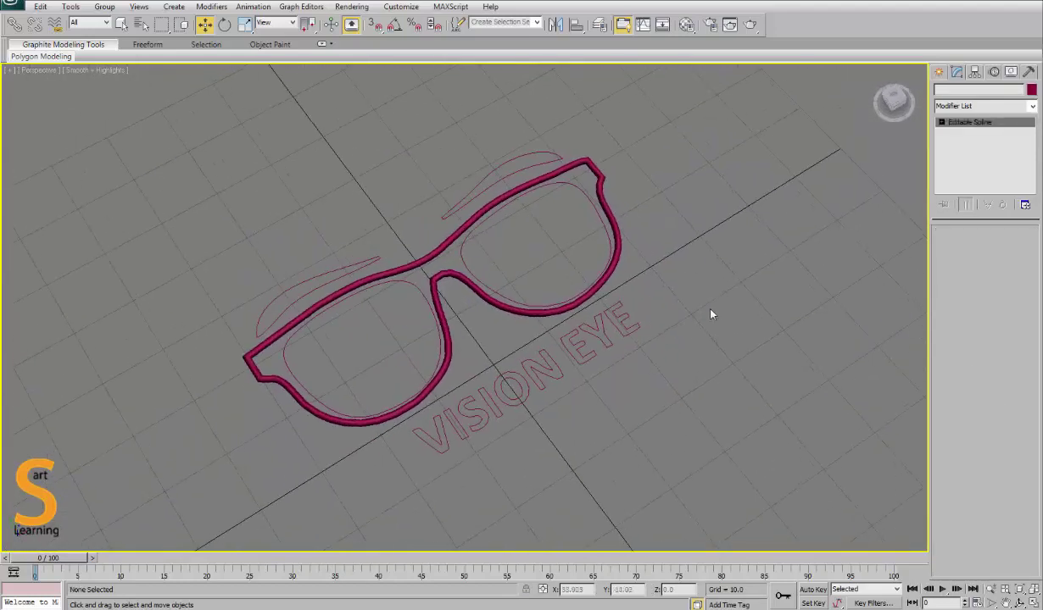
pyautogui.hotkey('ctrl', 'z')
pyautogui.hotkey('ctrl', 'z')
# Step: Try moving the outer glasses frame outline away from the other outlines and undo the move
pyautogui.click(651, 293)
pyautogui.click(468, 254)
pyautogui.moveTo(478, 267); pyautogui.dragTo(487, 157)
pyautogui.hotkey('ctrl', 'z')
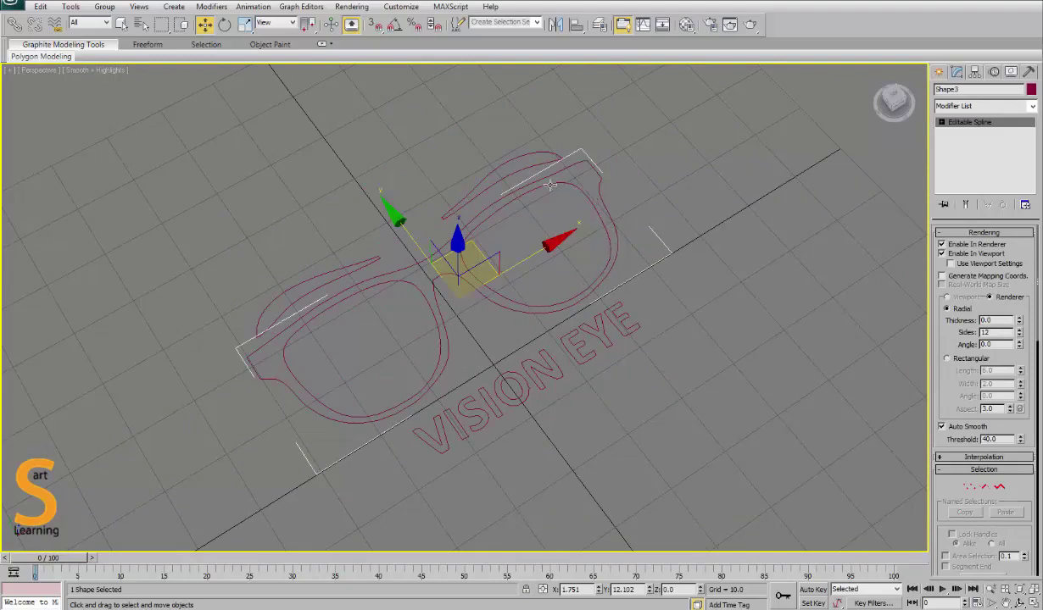
# Step: Select the outer glasses frame spline and attach both inner lens outlines to it at vertex level
pyautogui.click(720, 219)
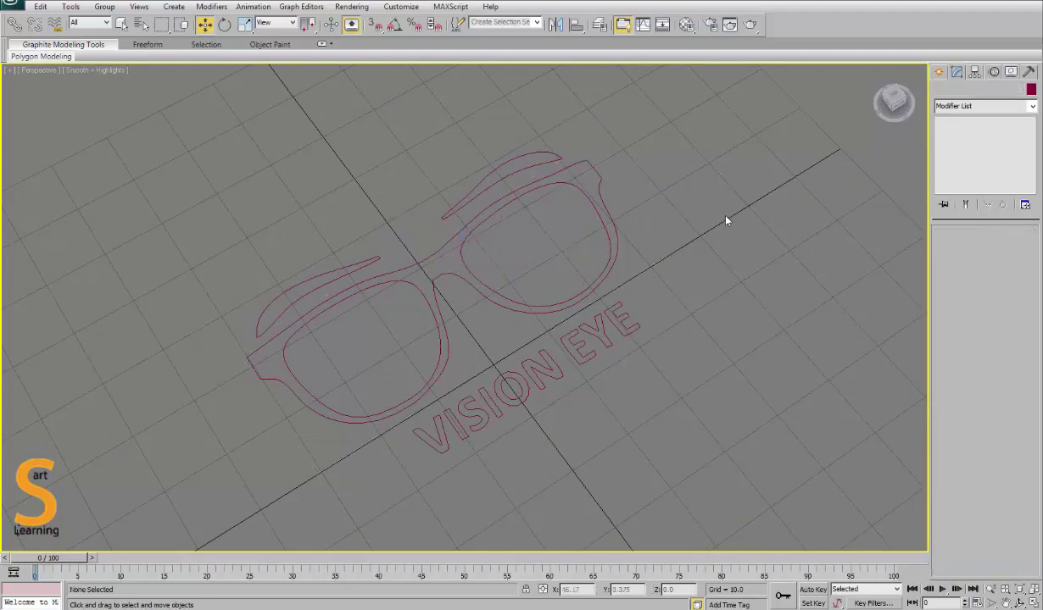
pyautogui.click(612, 221)
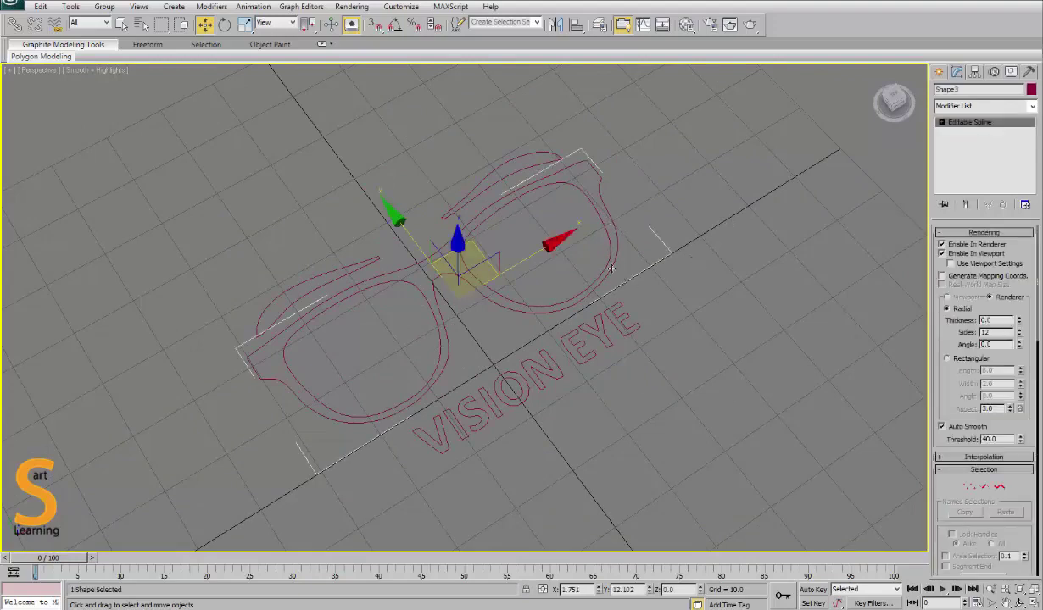
pyautogui.press('1')
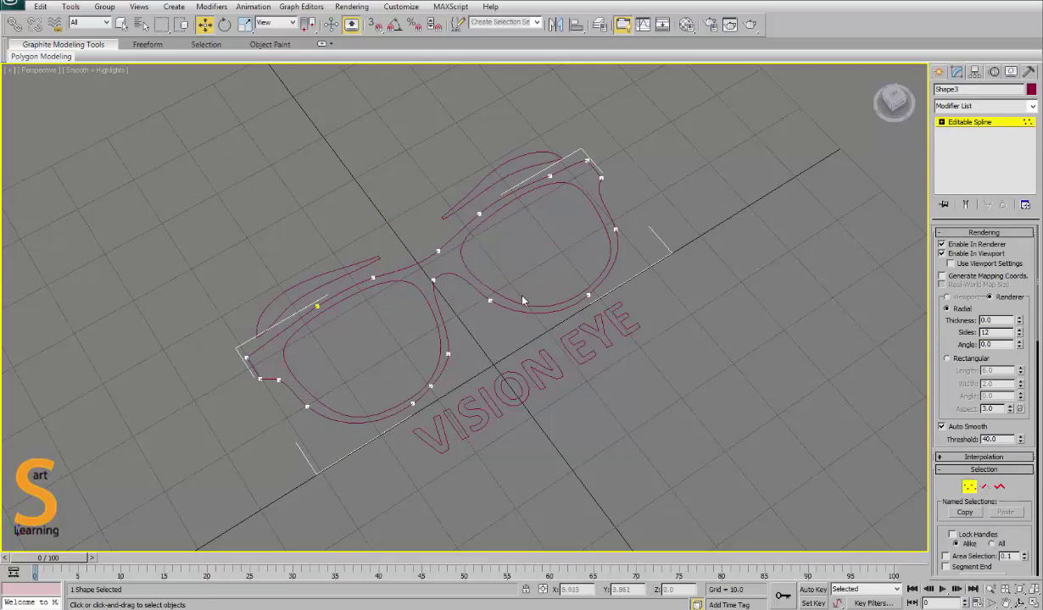
pyautogui.keyDown('alt'); pyautogui.moveTo(537, 188); pyautogui.dragTo(579, 298, button='middle'); pyautogui.keyUp('alt')
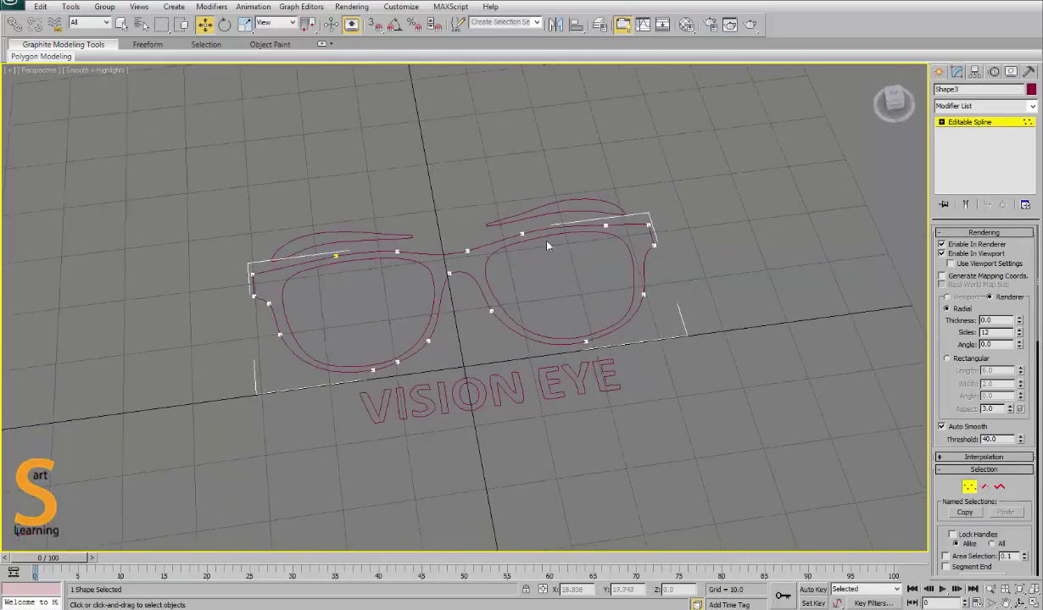
pyautogui.scroll(-6, 958, 334)
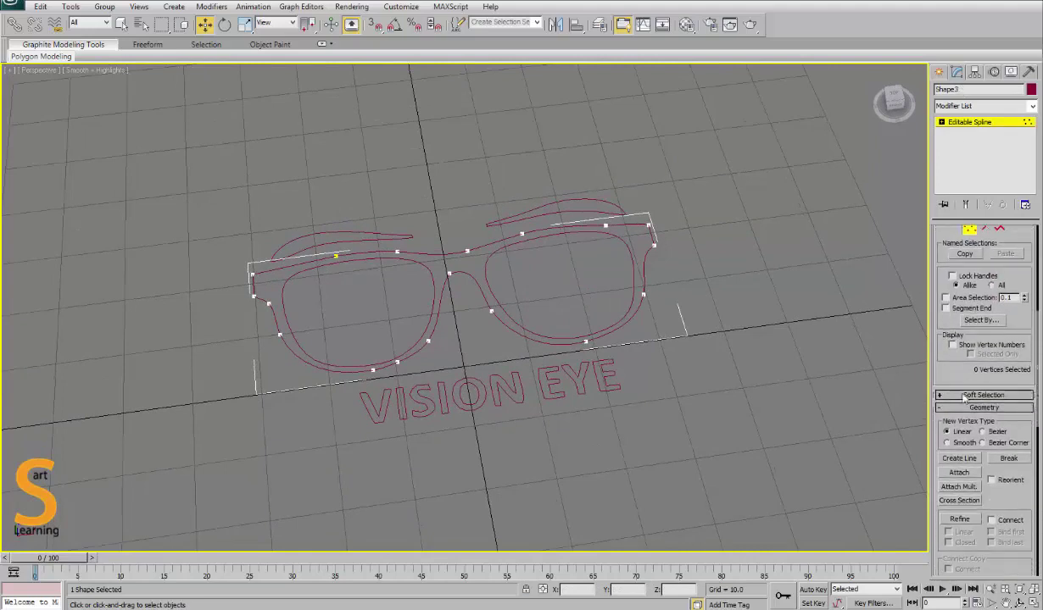
pyautogui.click(959, 473)
pyautogui.click(568, 335)
pyautogui.click(421, 339)
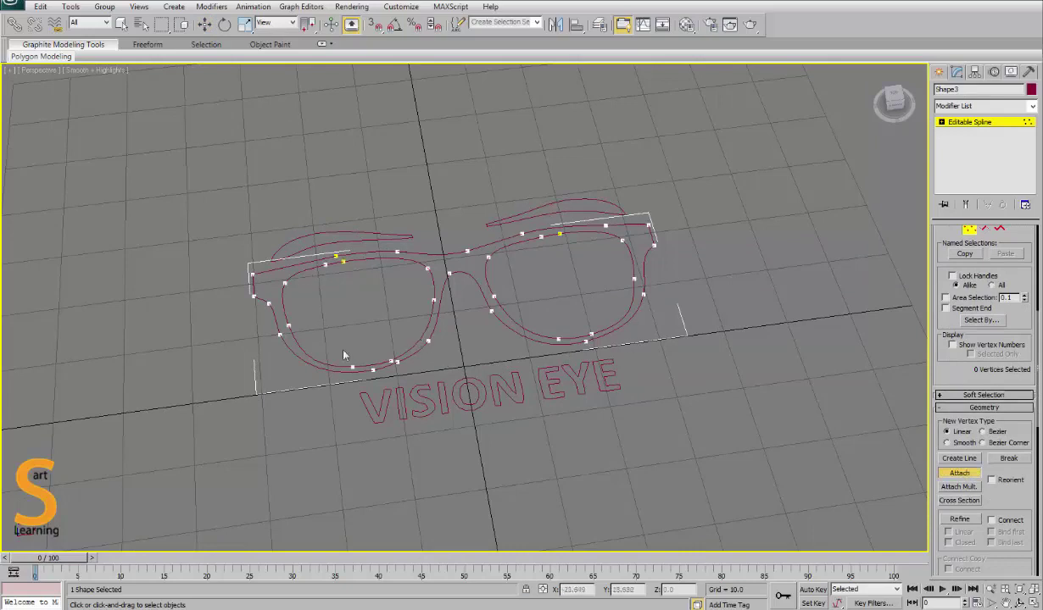
# Step: Attach both eyebrow outlines and the letters V, I, S, I and O to the frame spline
pyautogui.click(561, 202)
pyautogui.click(354, 231)
pyautogui.click(375, 391)
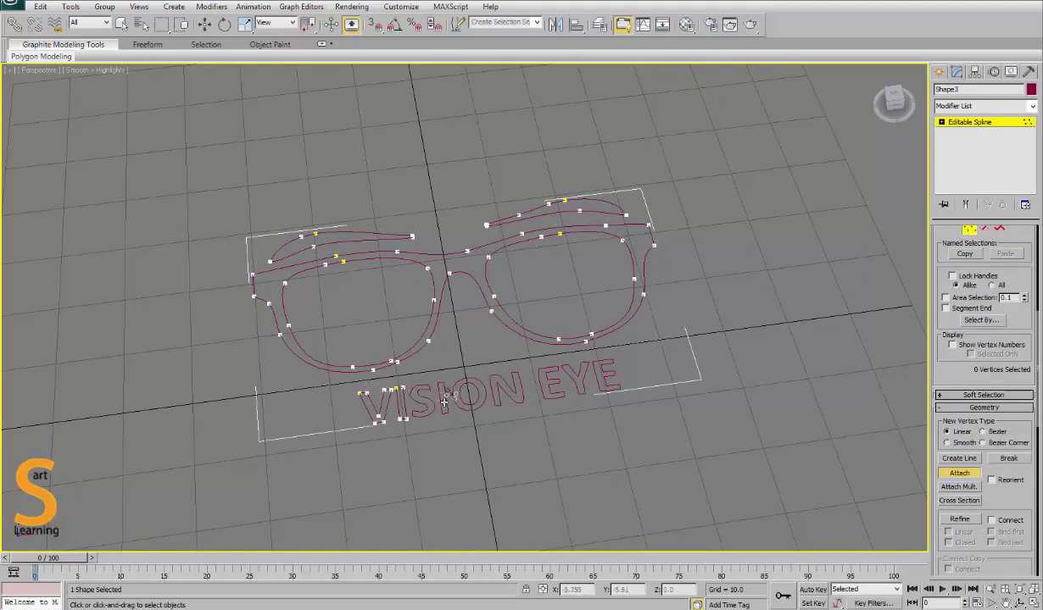
pyautogui.click(426, 405)
pyautogui.click(440, 402)
pyautogui.click(461, 402)
pyautogui.click(471, 409)
pyautogui.rightClick(622, 433)
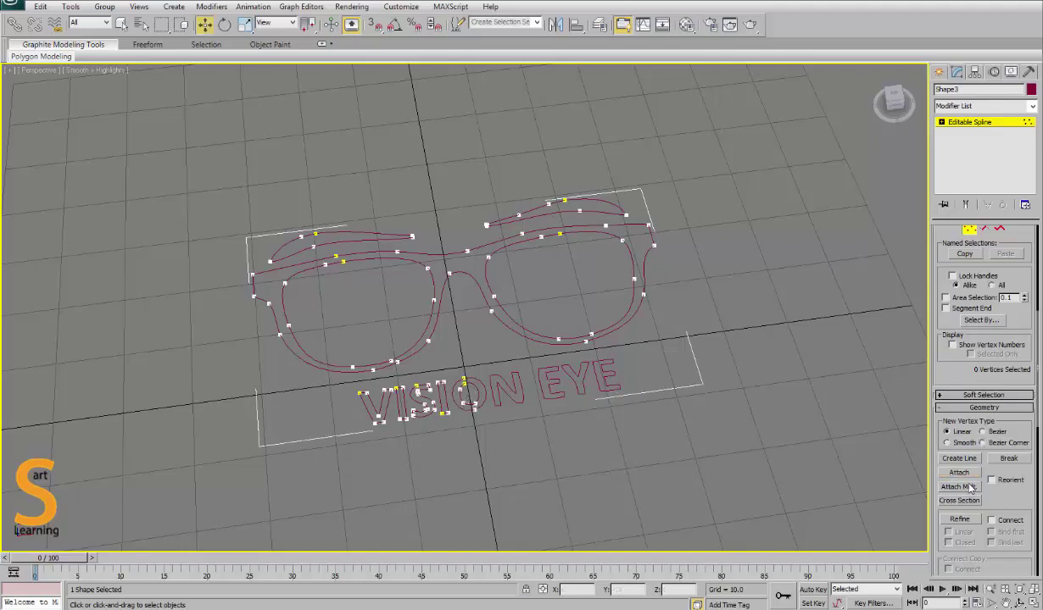
# Step: Attach the remaining letter shapes Shape11 to Shape14 together using Attach Multiple
pyautogui.click(967, 489)
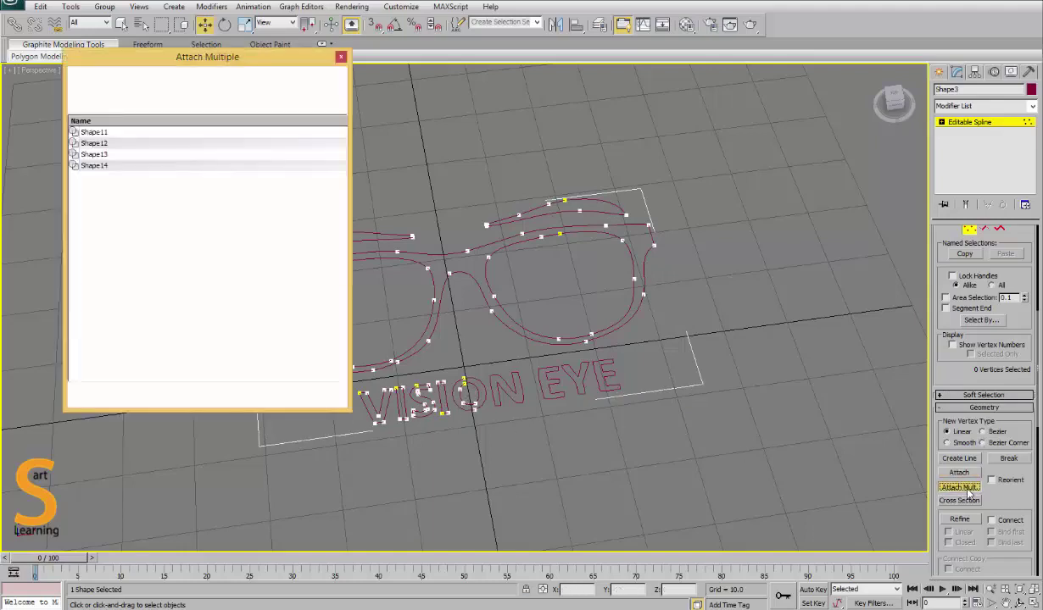
pyautogui.moveTo(99, 135); pyautogui.dragTo(103, 183)
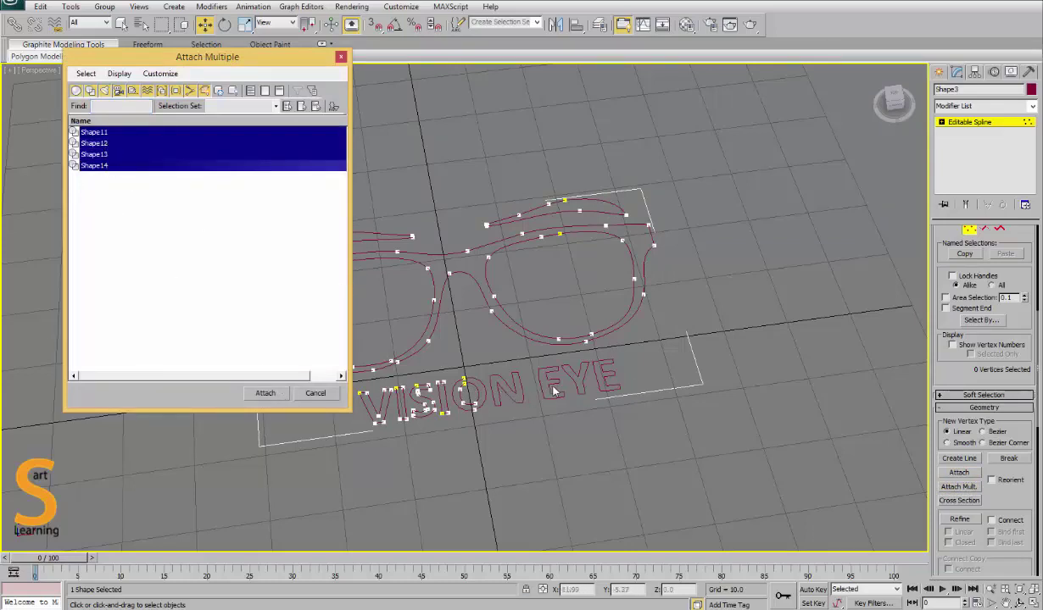
pyautogui.click(265, 393)
# Step: Leave vertex level and apply the Bevel modifier to the combined logo shape
pyautogui.keyDown('alt'); pyautogui.moveTo(672, 354); pyautogui.dragTo(677, 295, button='middle'); pyautogui.keyUp('alt')
pyautogui.click(980, 107)
pyautogui.click(981, 106)
pyautogui.click(978, 122)
pyautogui.click(980, 122)
pyautogui.click(983, 106)
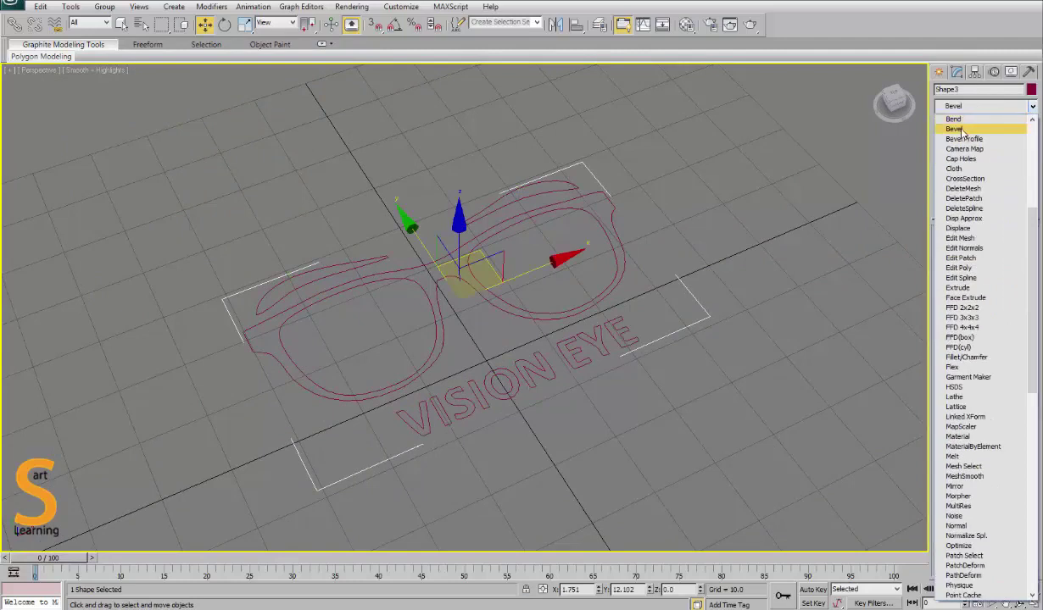
pyautogui.click(941, 120)
pyautogui.keyDown('alt'); pyautogui.moveTo(746, 415); pyautogui.dragTo(676, 430, button='middle'); pyautogui.keyUp('alt')
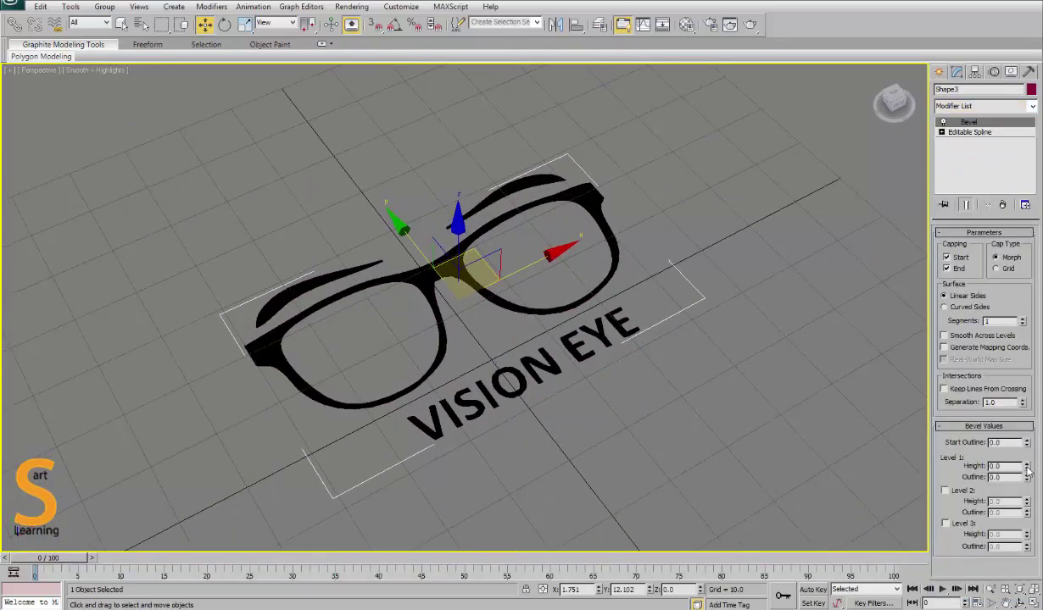
# Step: Set the Bevel Level 1 height to 0.2
pyautogui.moveTo(1027, 466); pyautogui.dragTo(1027, 466)
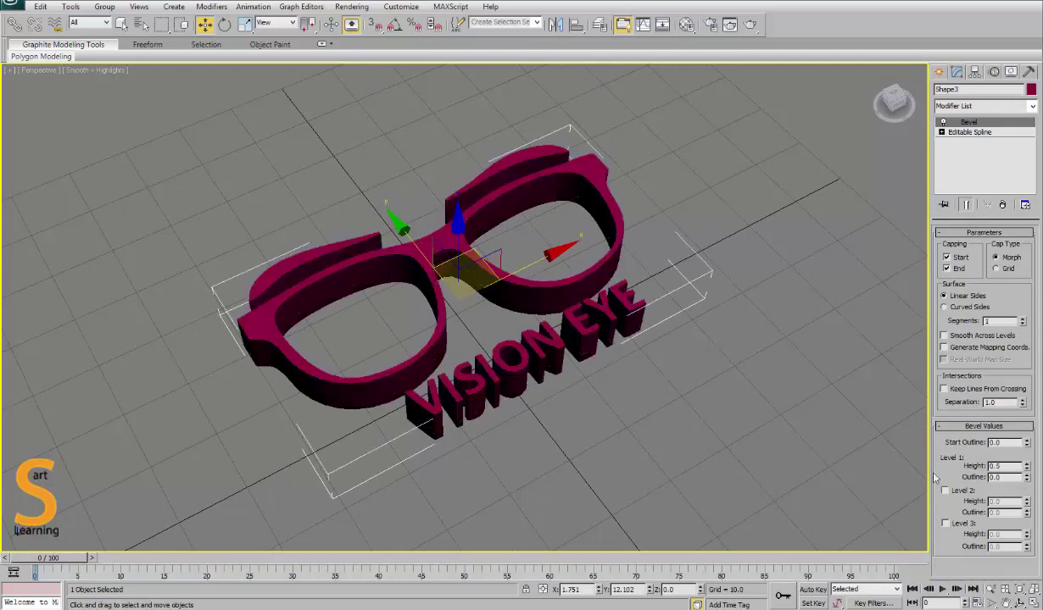
pyautogui.write('.2')
pyautogui.press('Return')
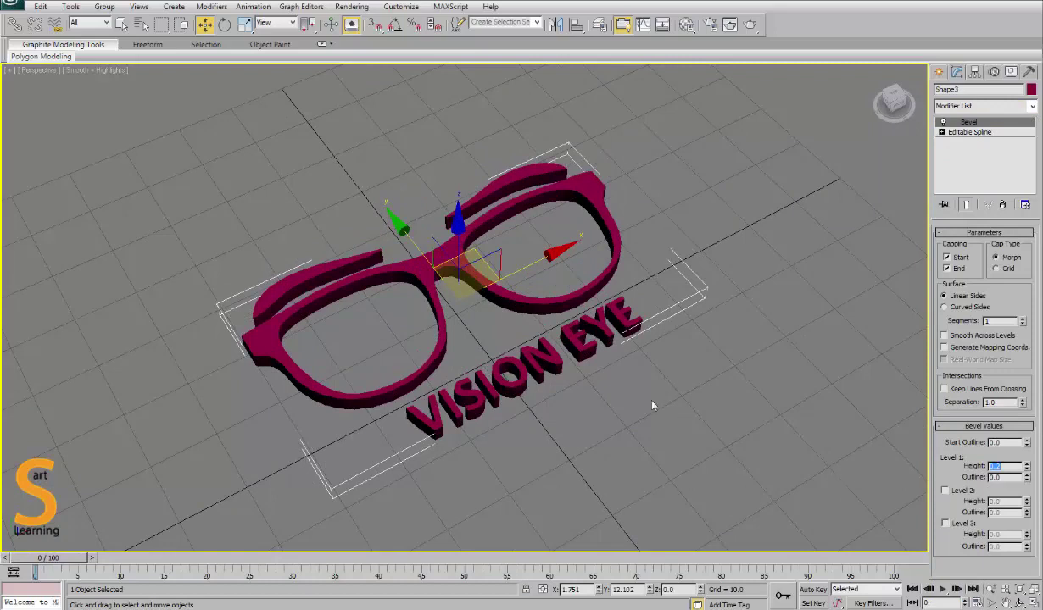
# Step: Scale the beveled logo up uniformly in the Perspective view
pyautogui.keyDown('alt'); pyautogui.moveTo(661, 437); pyautogui.dragTo(642, 363, button='middle'); pyautogui.keyUp('alt')
pyautogui.scroll(-4, 642, 363)
pyautogui.keyDown('alt'); pyautogui.moveTo(568, 351); pyautogui.dragTo(531, 347, button='middle'); pyautogui.keyUp('alt')
pyautogui.press('r')
pyautogui.moveTo(460, 285); pyautogui.dragTo(478, 148)
pyautogui.press('w')
# Step: Enable Bevel Level 2 with a height of 0.1 and an outline of -0.02
pyautogui.click(953, 491)
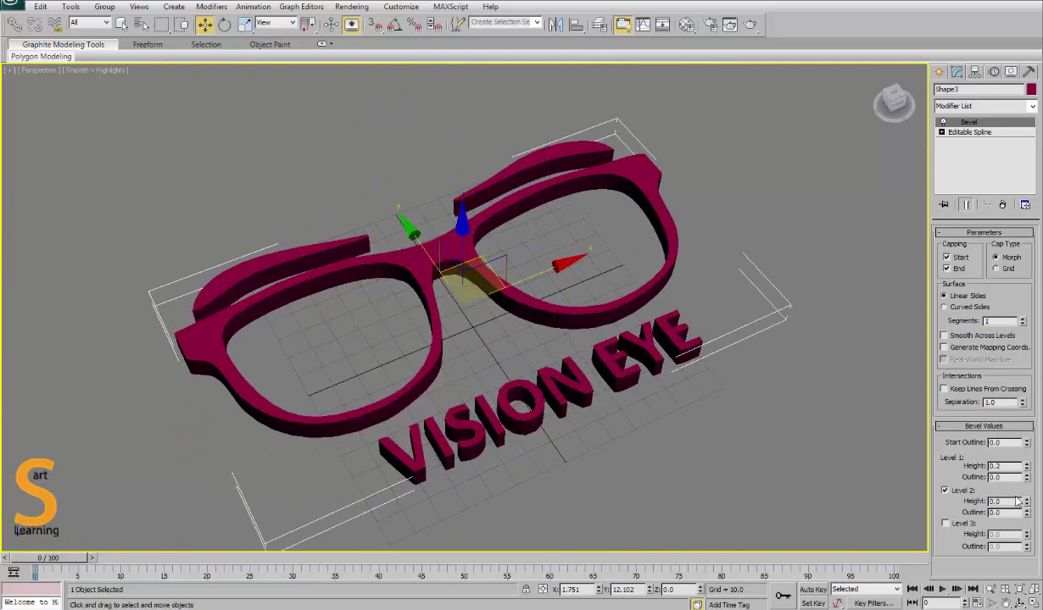
pyautogui.click(1026, 501)
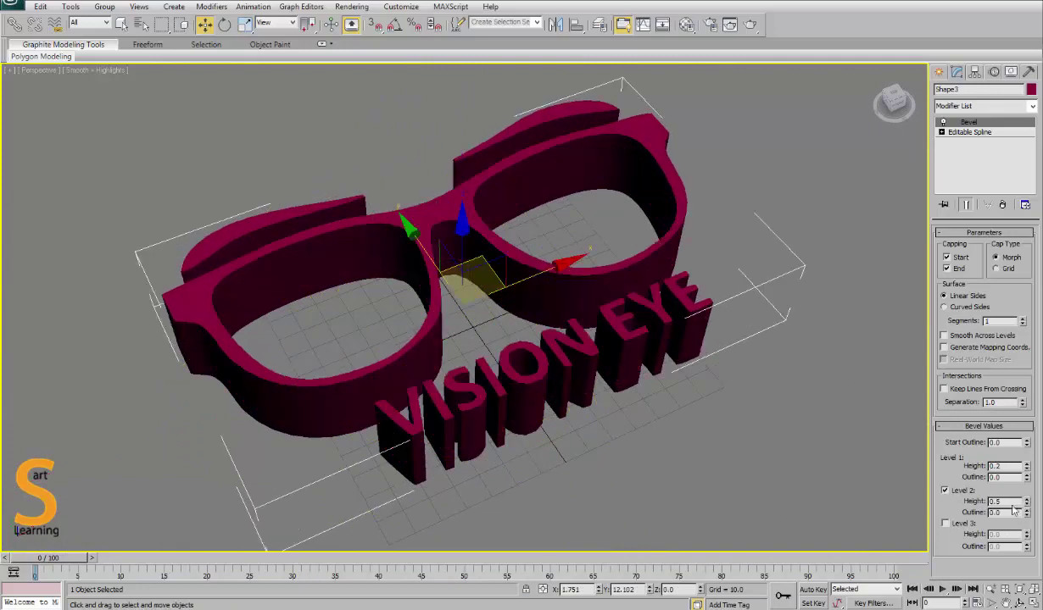
pyautogui.write('0.1')
pyautogui.press('Return')
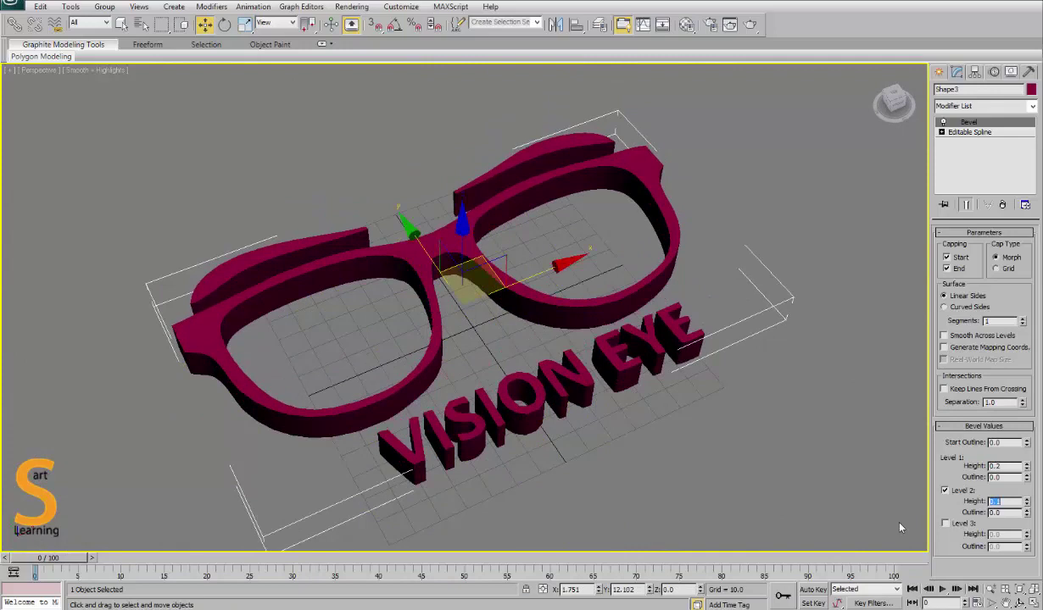
pyautogui.press('Tab')
pyautogui.write('-0.02')
pyautogui.press('Return')
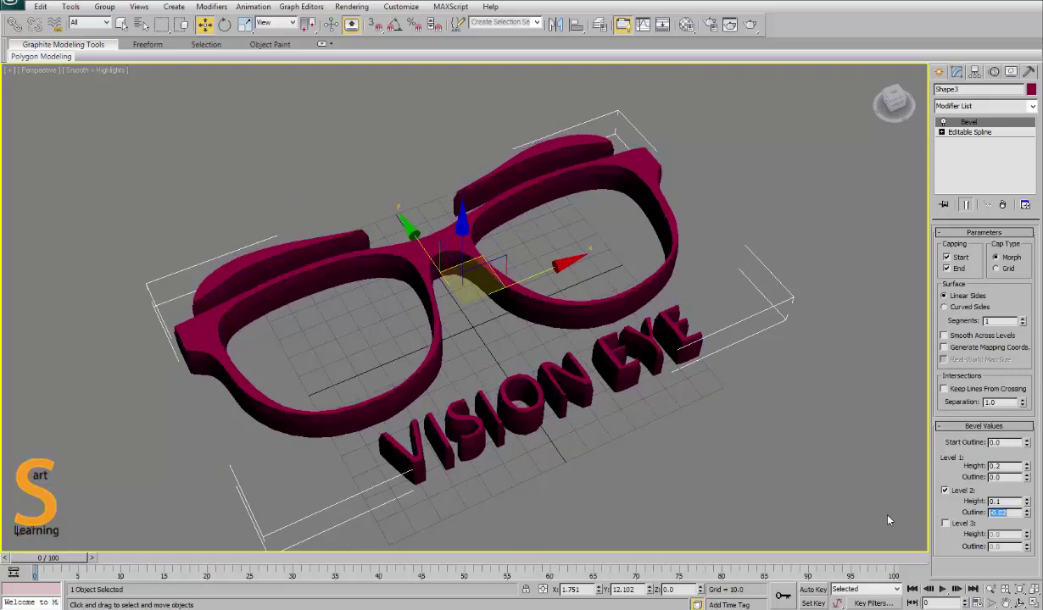
# Step: Flatten the logo by scaling it along the Z axis to about 29 percent
pyautogui.click(800, 407)
pyautogui.keyDown('alt'); pyautogui.moveTo(599, 366); pyautogui.dragTo(592, 333, button='middle'); pyautogui.keyUp('alt')
pyautogui.click(619, 329)
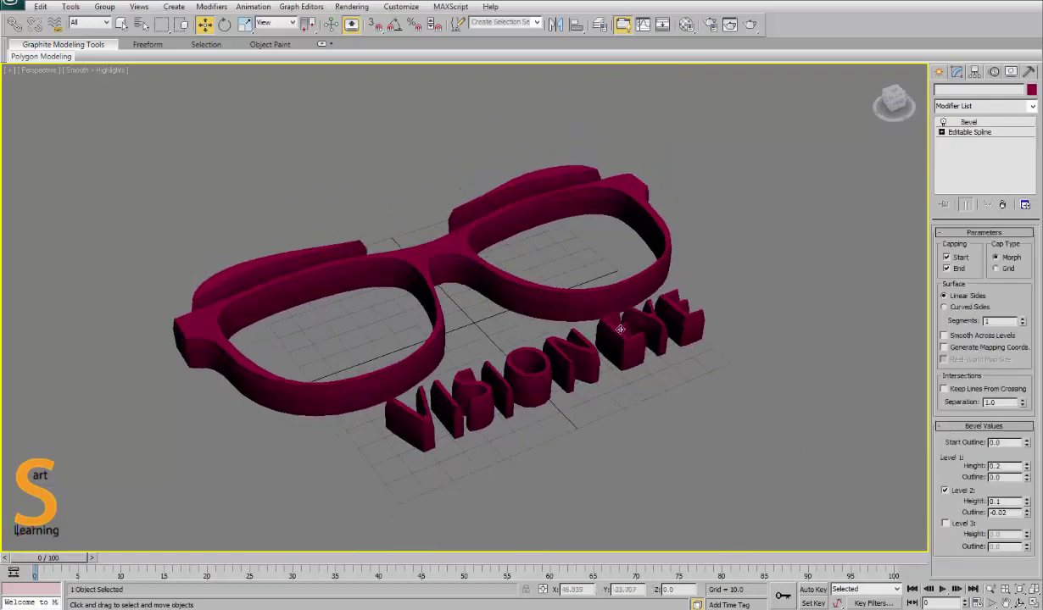
pyautogui.press('r')
pyautogui.moveTo(462, 204); pyautogui.dragTo(463, 283)
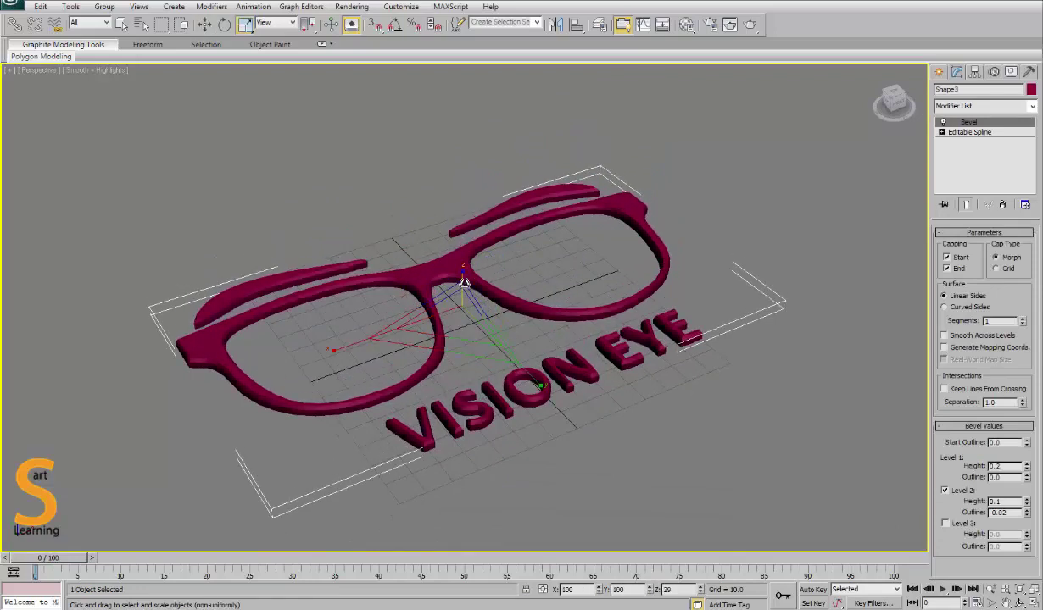
# Step: Frame the logo in the Front viewport and switch that view to shaded display
pyautogui.click(673, 426)
pyautogui.keyDown('alt'); pyautogui.moveTo(673, 426); pyautogui.dragTo(664, 479, button='middle'); pyautogui.keyUp('alt')
pyautogui.hotkey('alt', 'w')
pyautogui.click(667, 206)
pyautogui.hotkey('alt', 'w')
pyautogui.press('z')
pyautogui.press('F3')
pyautogui.moveTo(406, 203); pyautogui.dragTo(470, 394)
pyautogui.press('p')
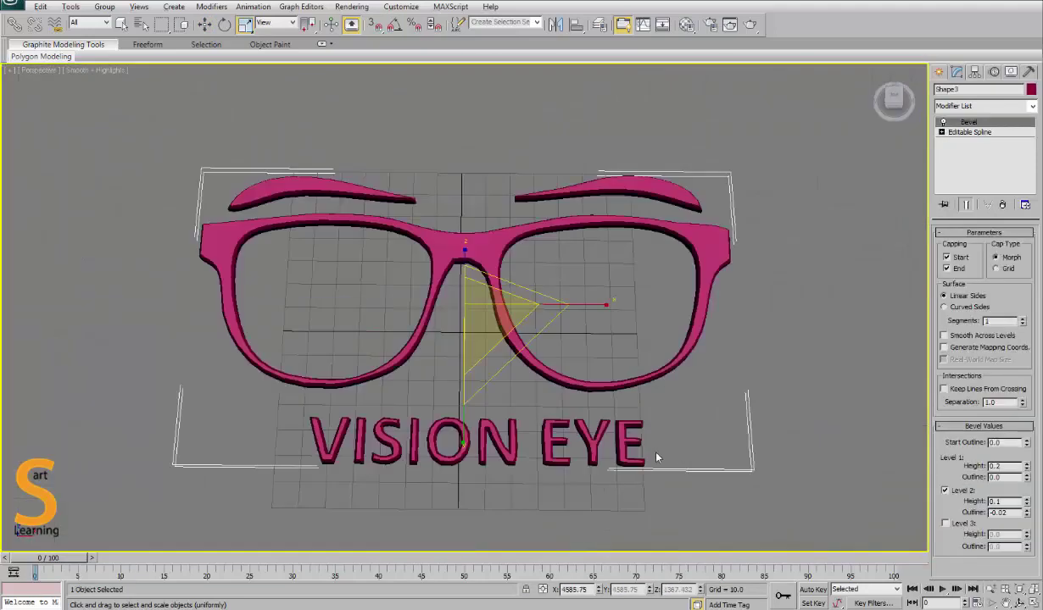
# Step: Restore the four-viewport layout, deselect the logo and fit the whole model in every view
pyautogui.keyDown('alt'); pyautogui.moveTo(573, 418); pyautogui.dragTo(631, 393, button='middle'); pyautogui.keyUp('alt')
pyautogui.hotkey('alt', 'w')
pyautogui.rightClick(240, 184)
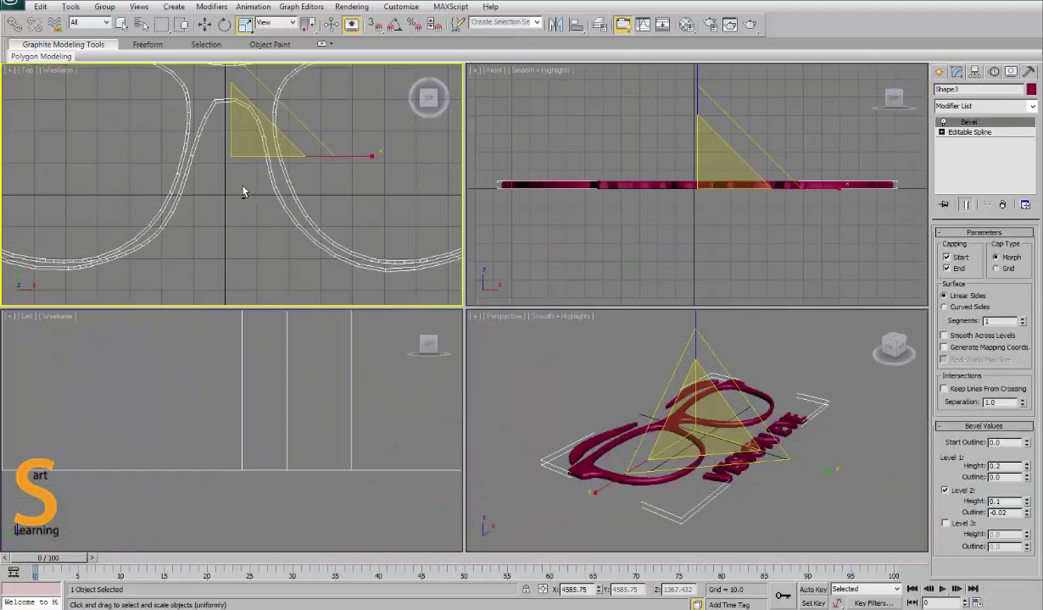
pyautogui.click(345, 208)
pyautogui.hotkey('ctrl', 'shift', 'z')
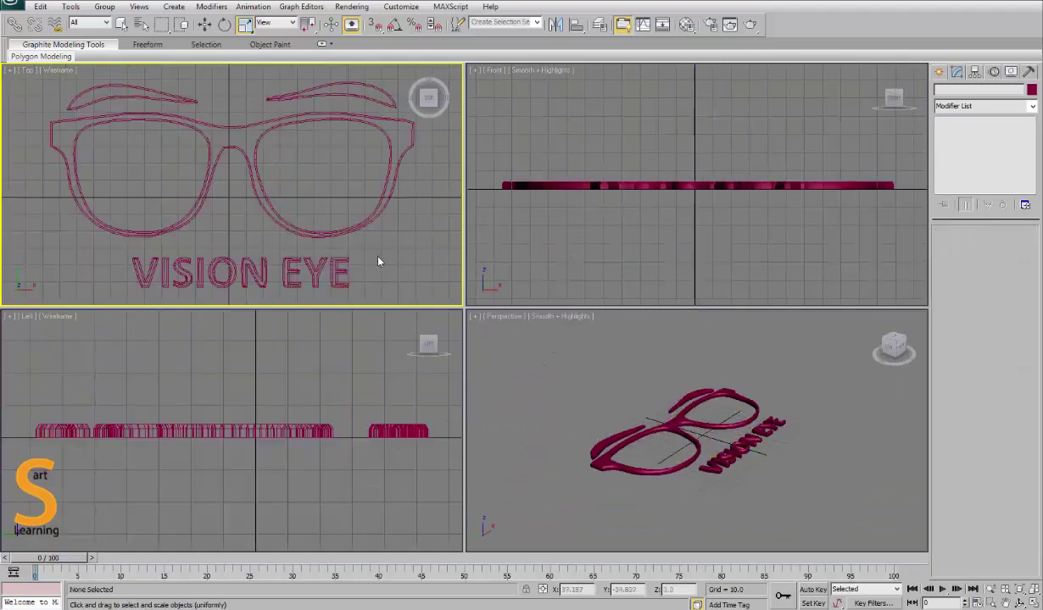
# Step: Rotate the logo upright with angle snap so that it faces the Front view
pyautogui.click(686, 435)
pyautogui.press('e')
pyautogui.press('a')
pyautogui.moveTo(762, 365); pyautogui.dragTo(798, 411)
pyautogui.press('w')
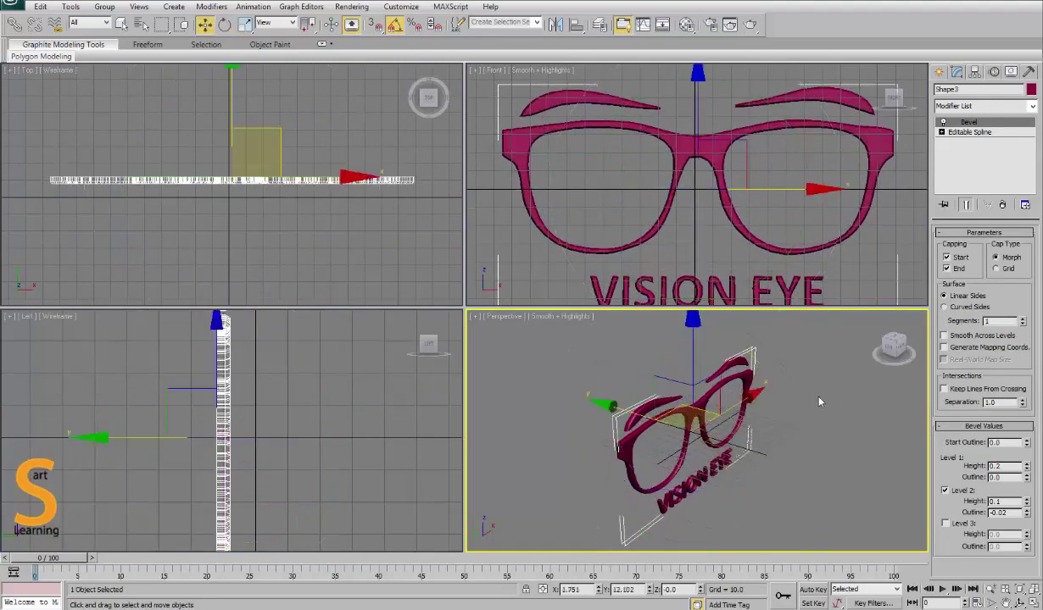
# Step: Move the upright logo up onto the grid and centre it horizontally in the Front view
pyautogui.click(819, 401)
pyautogui.hotkey('alt', 'w')
pyautogui.keyDown('alt'); pyautogui.moveTo(582, 361); pyautogui.dragTo(470, 315, button='middle'); pyautogui.keyUp('alt')
pyautogui.scroll(-3, 483, 258)
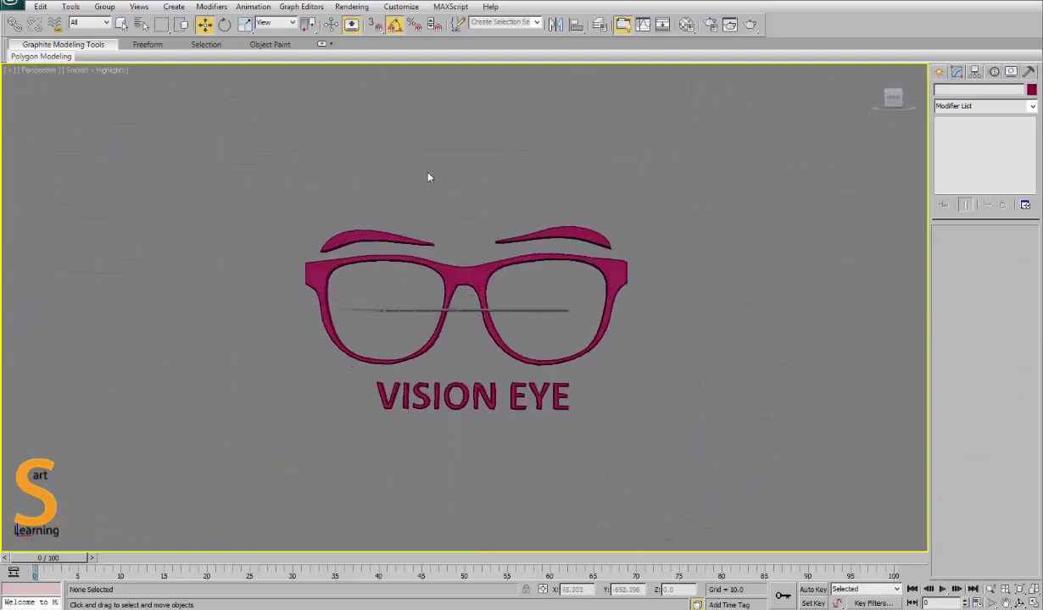
pyautogui.click(582, 234)
pyautogui.hotkey('alt', 'w')
pyautogui.rightClick(674, 237)
pyautogui.hotkey('alt', 'w')
pyautogui.scroll(-5, 436, 290)
pyautogui.moveTo(461, 252); pyautogui.dragTo(462, 209)
pyautogui.moveTo(551, 267); pyautogui.dragTo(546, 267)
pyautogui.click(583, 342)
# Step: Examine the upright beveled logo from the front and slightly angled in the maximized Perspective view
pyautogui.hotkey('alt', 'w')
pyautogui.rightClick(733, 459)
pyautogui.hotkey('alt', 'w')
pyautogui.keyDown('alt'); pyautogui.moveTo(452, 331); pyautogui.dragTo(477, 337, button='middle'); pyautogui.keyUp('alt')
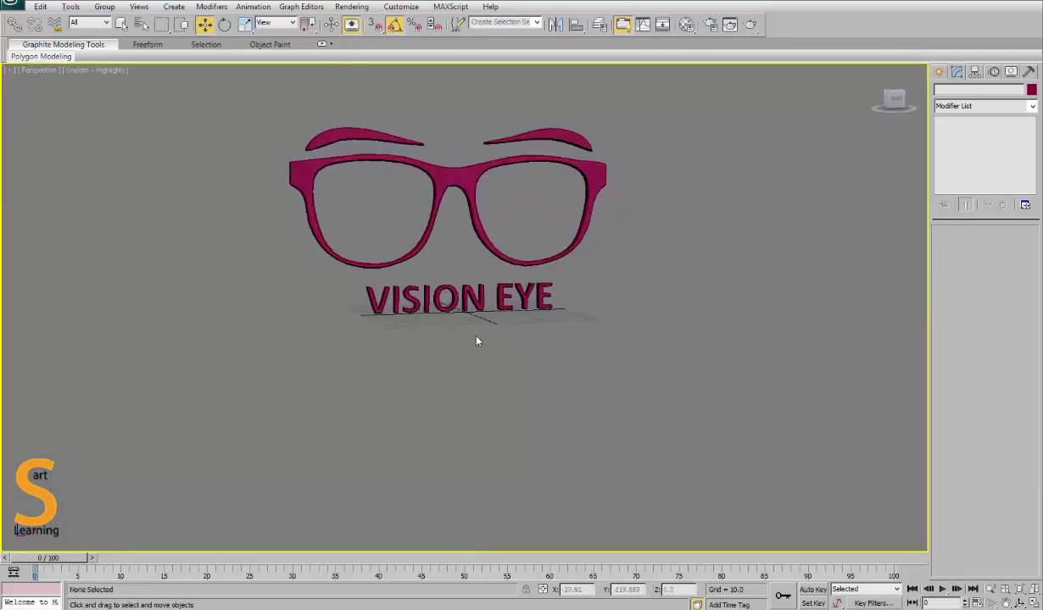
pyautogui.keyDown('alt'); pyautogui.moveTo(585, 258); pyautogui.dragTo(563, 412, button='middle'); pyautogui.keyUp('alt')
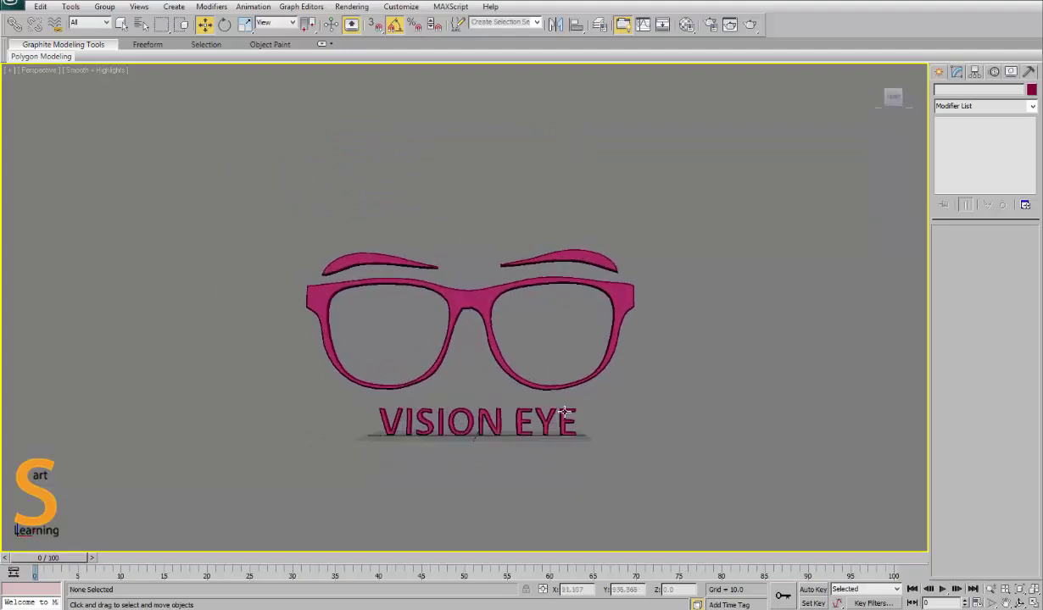
pyautogui.click(457, 286)
pyautogui.keyDown('alt'); pyautogui.moveTo(567, 369); pyautogui.dragTo(543, 411, button='middle'); pyautogui.keyUp('alt')
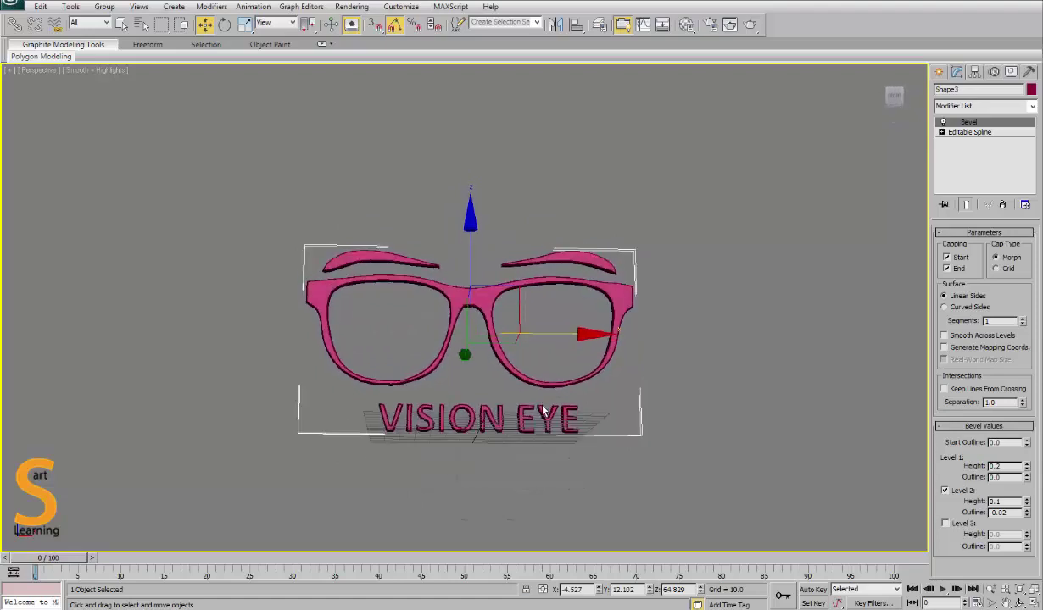
pyautogui.scroll(3, 544, 322)
pyautogui.keyDown('alt'); pyautogui.moveTo(523, 365); pyautogui.dragTo(583, 364, button='middle'); pyautogui.keyUp('alt')
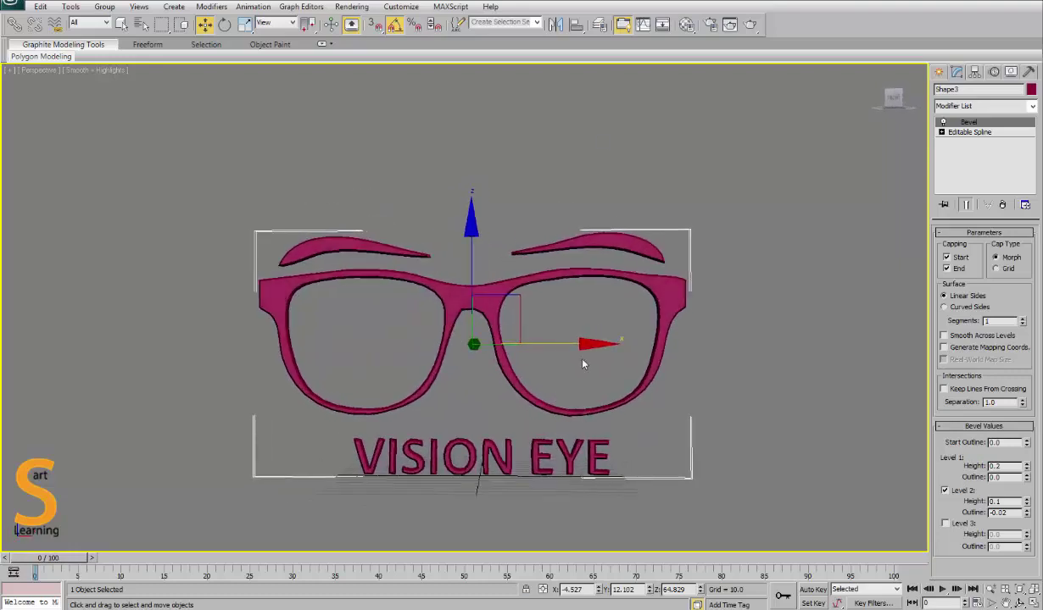
# Step: Select the right eyebrow's spline at the Spline level of the Editable Spline and show the beveled end result
pyautogui.click(941, 132)
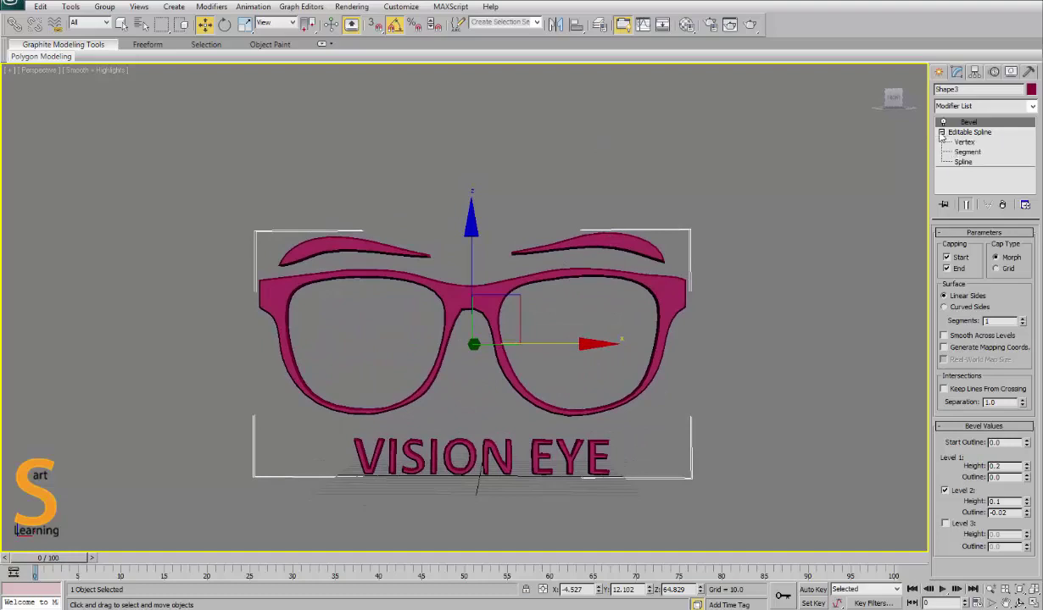
pyautogui.click(963, 161)
pyautogui.click(585, 227)
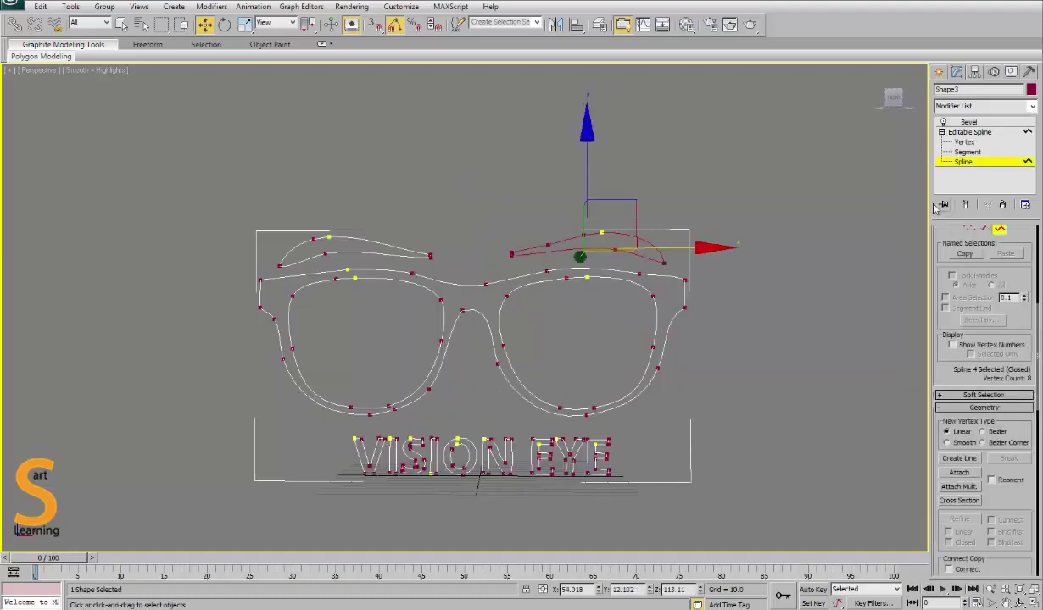
pyautogui.click(964, 205)
pyautogui.click(965, 206)
pyautogui.click(966, 206)
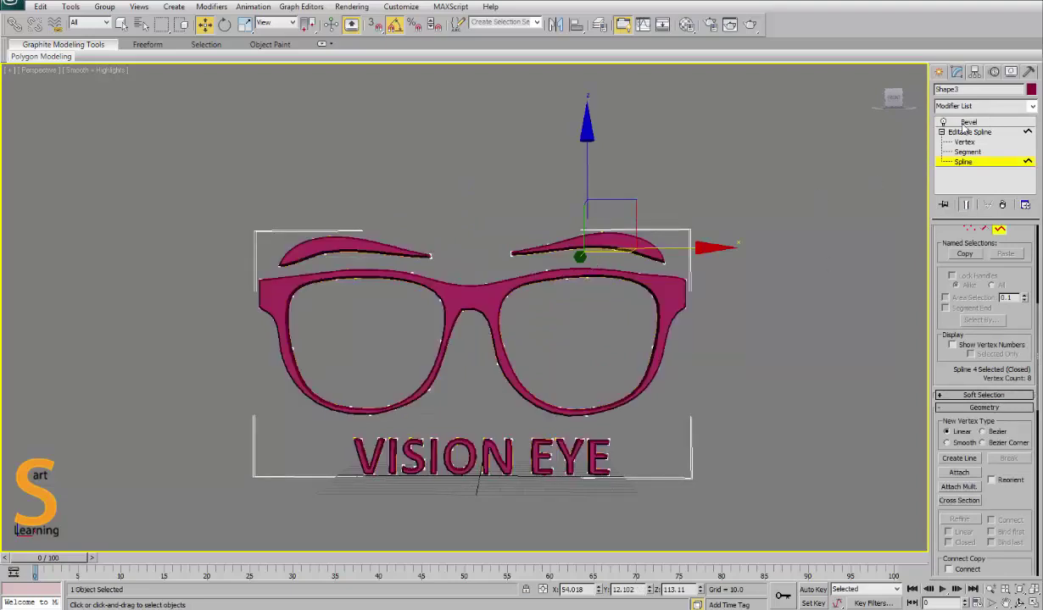
# Step: Raise the right eyebrow's spline and tilt its outer end upward to give the logo an arched brow
pyautogui.moveTo(593, 170); pyautogui.dragTo(594, 133)
pyautogui.press('e')
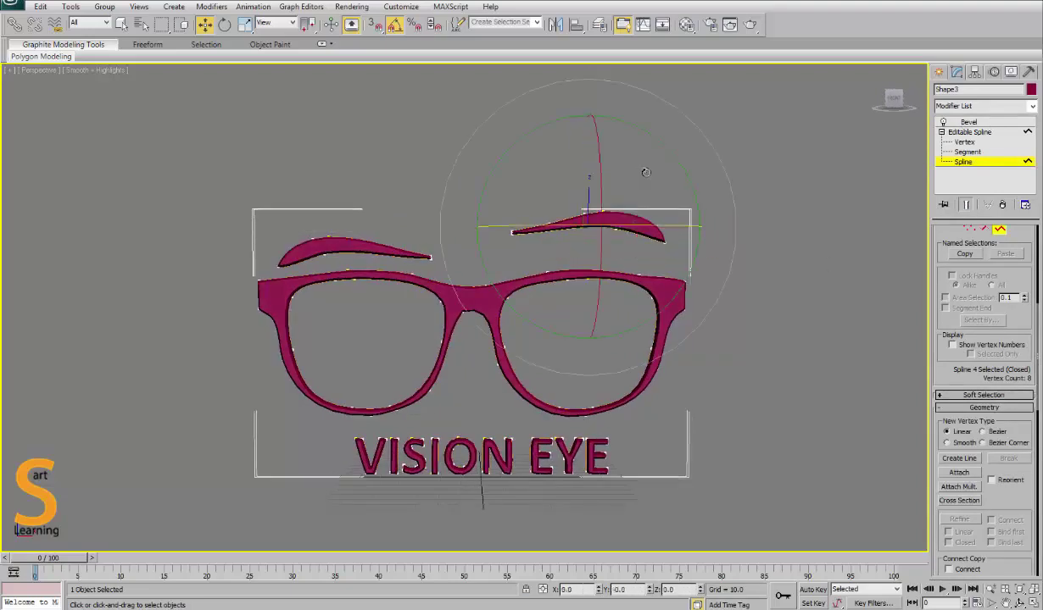
pyautogui.moveTo(680, 170); pyautogui.dragTo(673, 150)
pyautogui.press('w')
pyautogui.moveTo(634, 194); pyautogui.dragTo(598, 179)
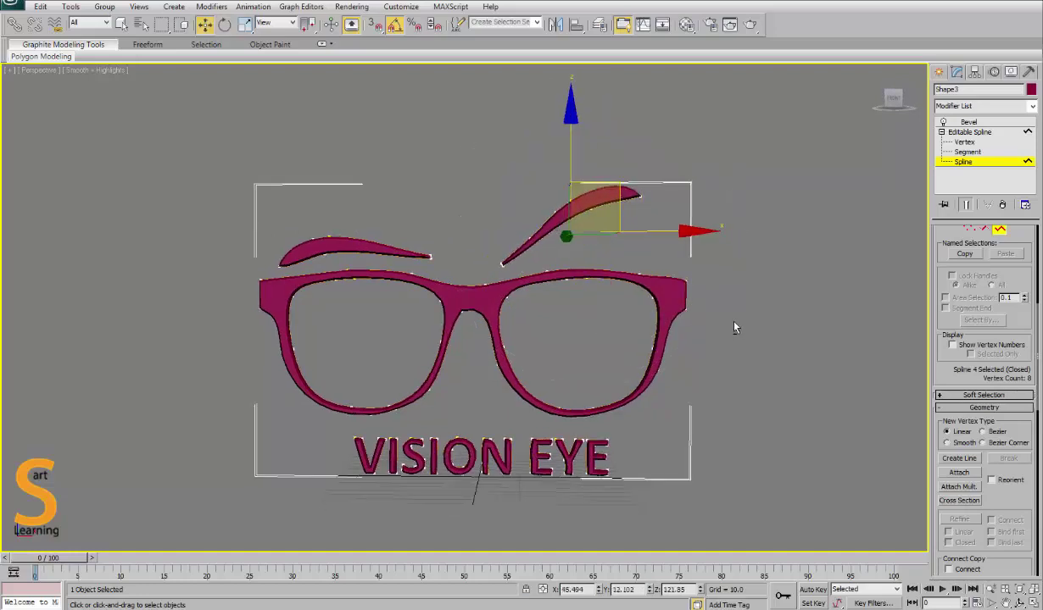
# Step: Hide the grid in the Front view and render the logo with the arched eyebrow to check it
pyautogui.press('f')
pyautogui.scroll(6, 484, 240)
pyautogui.moveTo(496, 219); pyautogui.dragTo(522, 317, button='middle')
pyautogui.press('g')
pyautogui.scroll(2, 629, 351)
pyautogui.hotkey('shift', 'q')
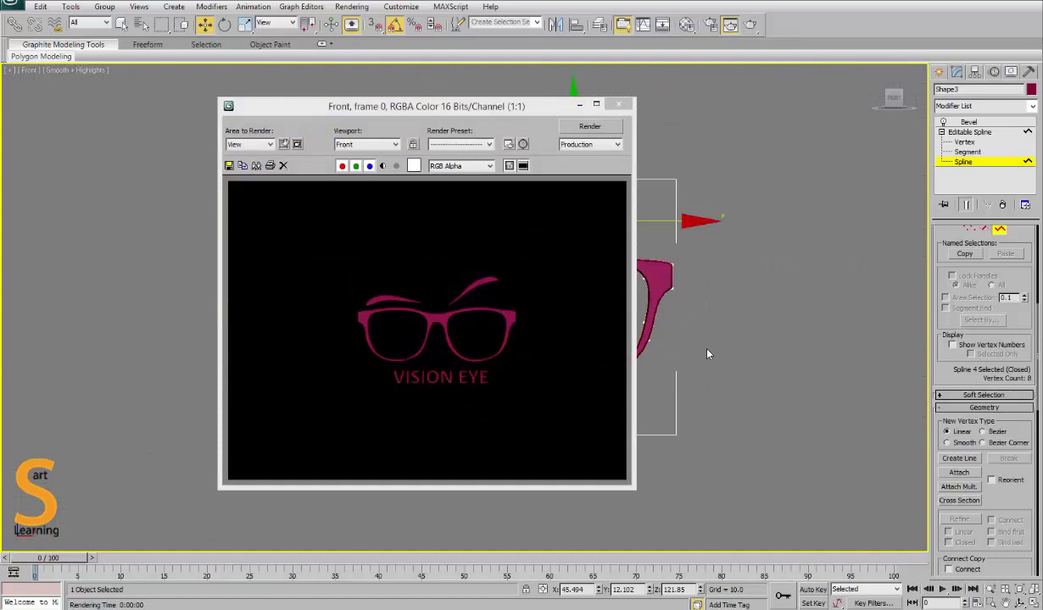
pyautogui.click(618, 104)
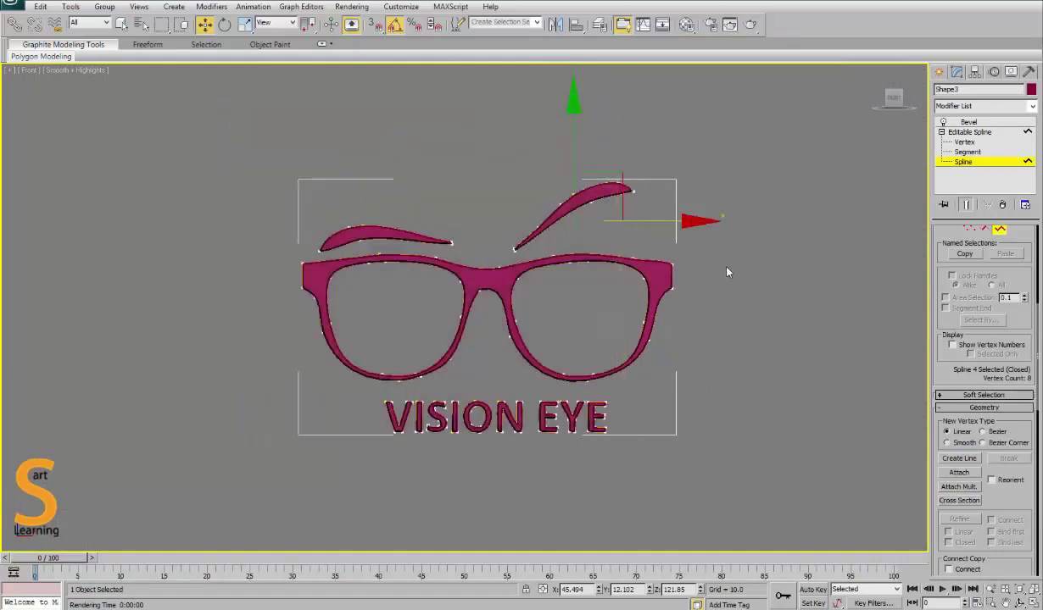
# Step: Undo the right eyebrow's last move, leave spline editing, and deselect the logo
pyautogui.hotkey('ctrl', 'z')
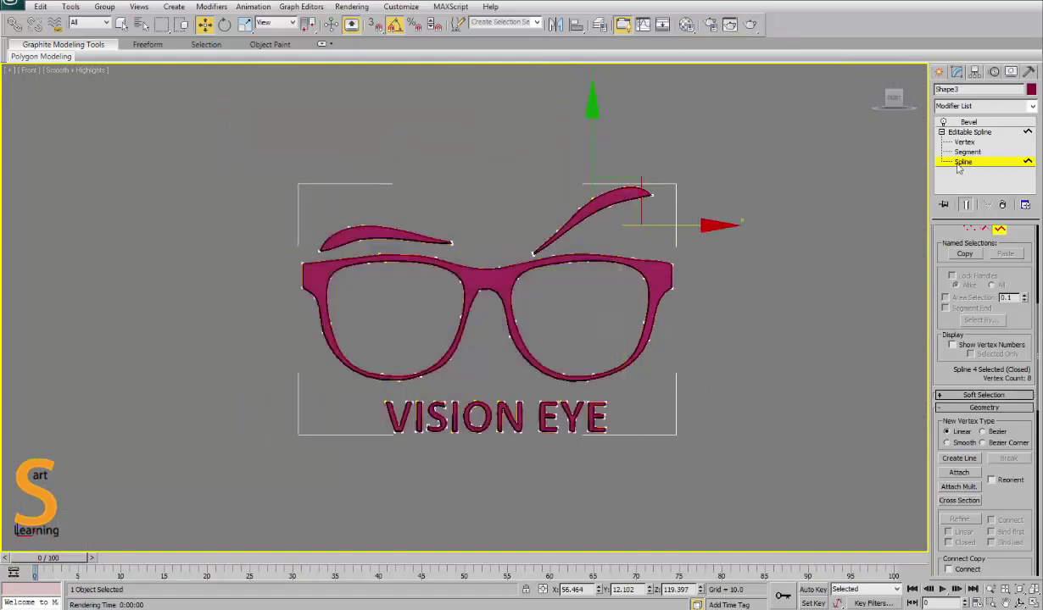
pyautogui.click(938, 71)
pyautogui.click(761, 388)
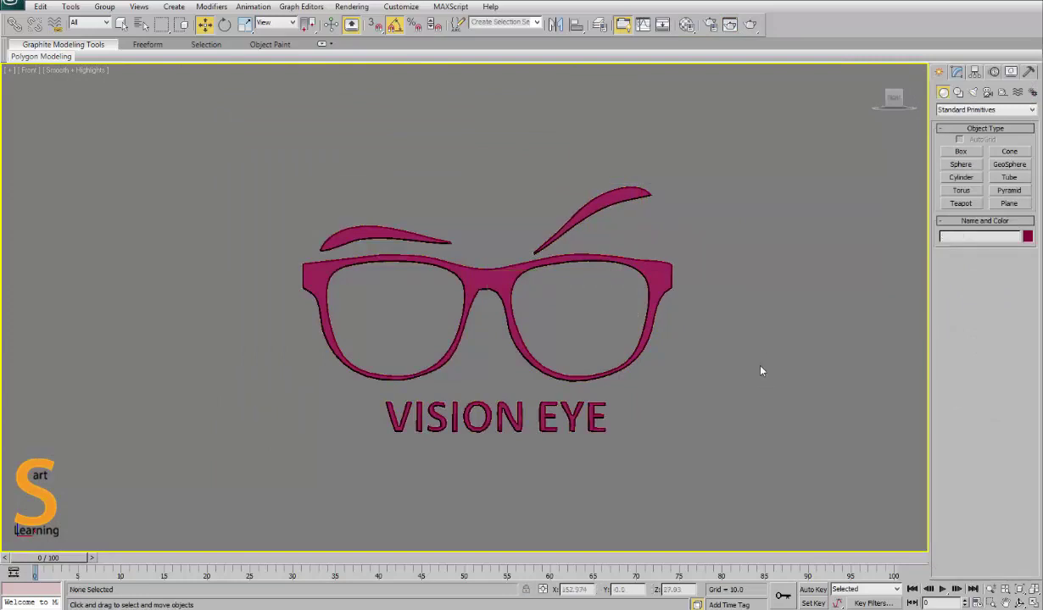
# Step: Thicken the whole logo by scaling it only along its depth axis in the Perspective view
pyautogui.click(648, 273)
pyautogui.press('p')
pyautogui.keyDown('alt'); pyautogui.moveTo(749, 447); pyautogui.dragTo(581, 297, button='middle'); pyautogui.keyUp('alt')
pyautogui.press('r')
pyautogui.moveTo(581, 297); pyautogui.dragTo(699, 297)
pyautogui.click(724, 373)
pyautogui.keyDown('alt'); pyautogui.moveTo(724, 373); pyautogui.dragTo(639, 428, button='middle'); pyautogui.keyUp('alt')
pyautogui.click(685, 356)
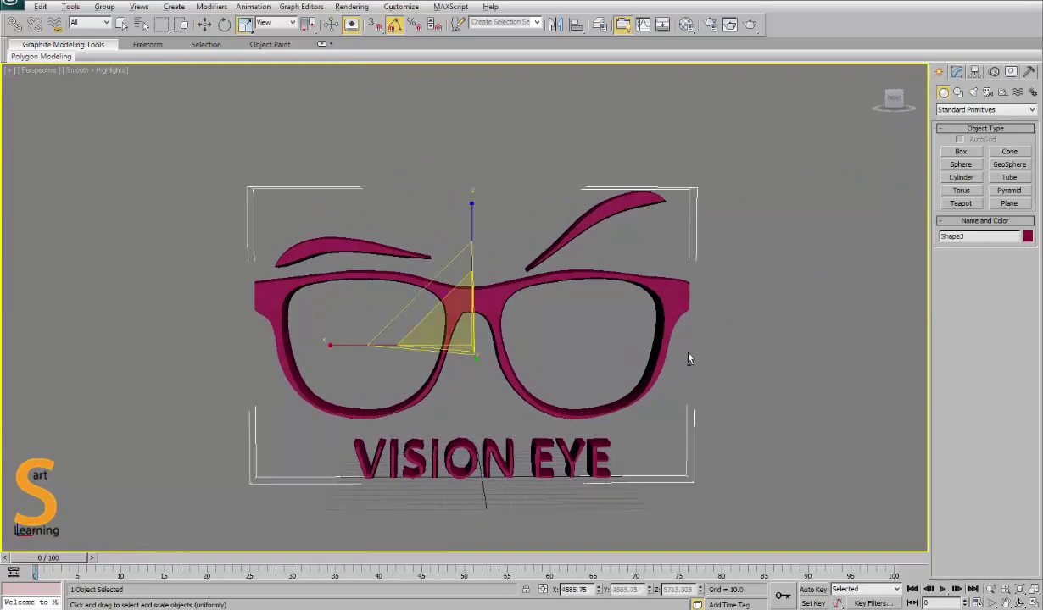
# Step: Check the logo in the Front view, thin it in Perspective by scaling Y to 30 percent, and deselect it
pyautogui.hotkey('alt', 'w')
pyautogui.hotkey('alt', 'w')
pyautogui.scroll(3, 509, 305)
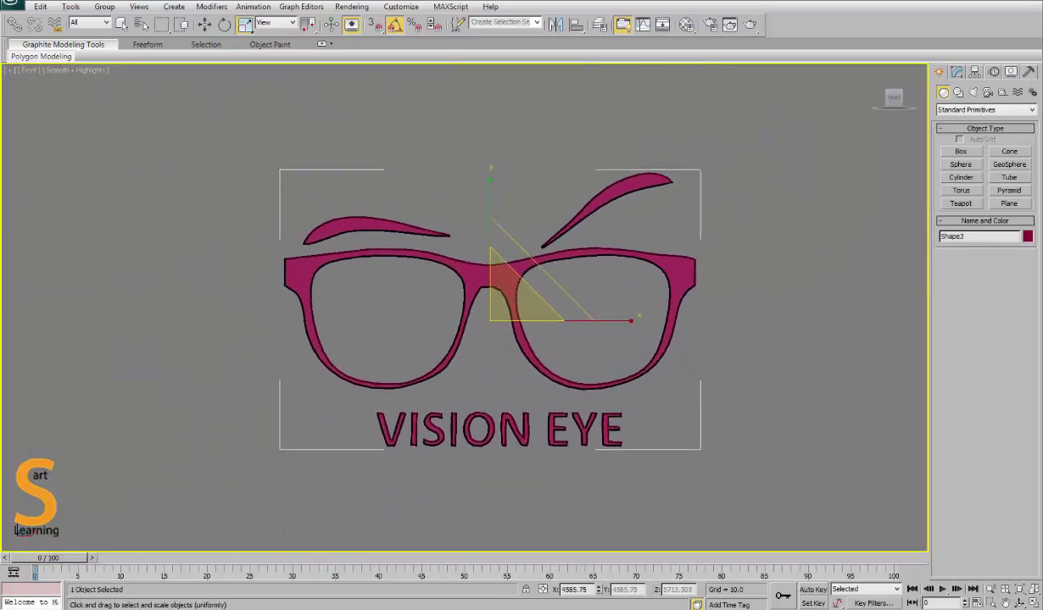
pyautogui.moveTo(637, 343); pyautogui.dragTo(623, 330, button='middle')
pyautogui.hotkey('alt', 'w')
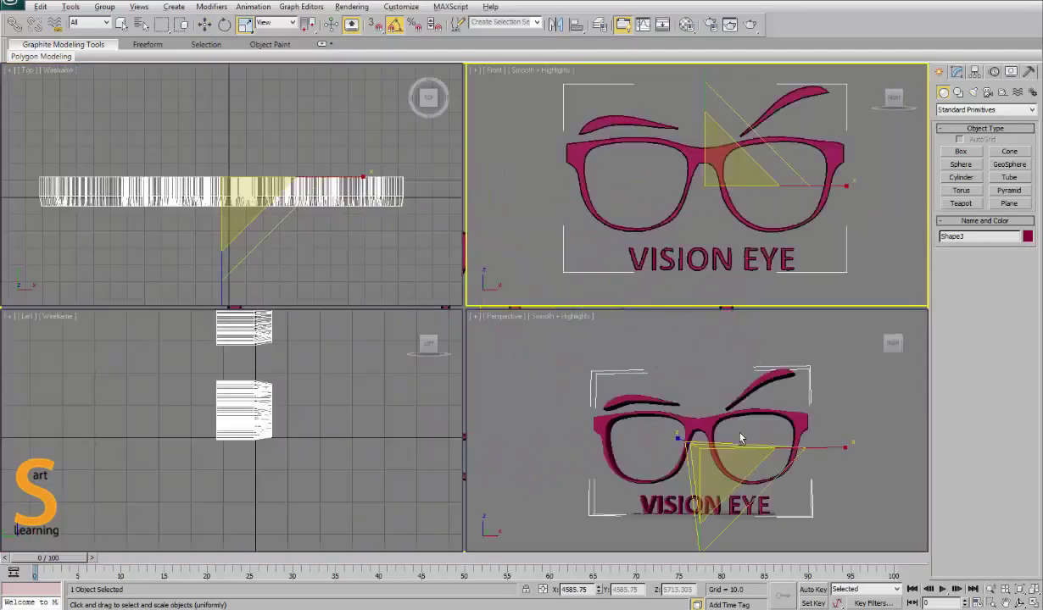
pyautogui.rightClick(740, 437)
pyautogui.hotkey('alt', 'w')
pyautogui.moveTo(510, 347)
pyautogui.keyDown('alt'); pyautogui.mouseDown(button='middle')
pyautogui.moveTo(544, 342)
pyautogui.moveTo(544, 331)
pyautogui.moveTo(500, 333)
pyautogui.mouseUp(button='middle'); pyautogui.keyUp('alt')
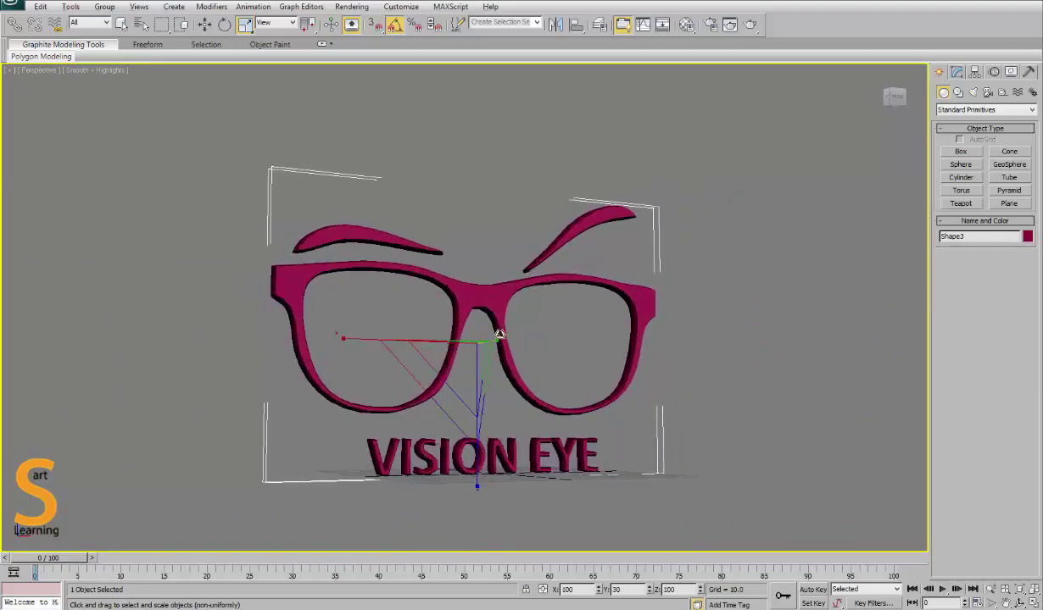
pyautogui.click(746, 422)
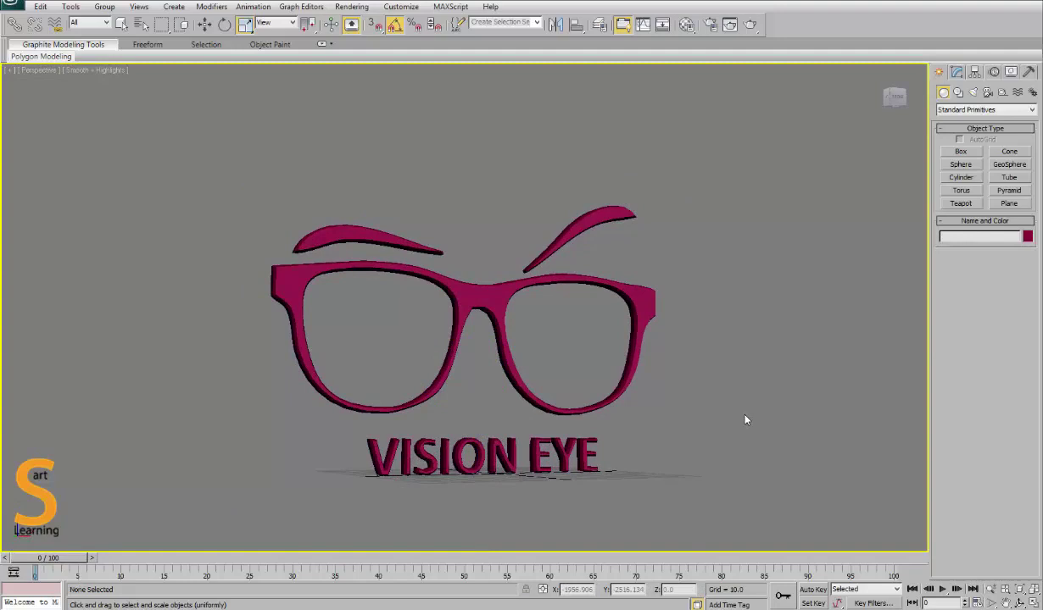
# Step: Raise the whole logo along the vertical axis to about Z 111, so that it floats above the grid
pyautogui.moveTo(362, 159); pyautogui.dragTo(682, 366)
pyautogui.keyDown('alt'); pyautogui.moveTo(682, 366); pyautogui.dragTo(600, 351, button='middle'); pyautogui.keyUp('alt')
pyautogui.press('w')
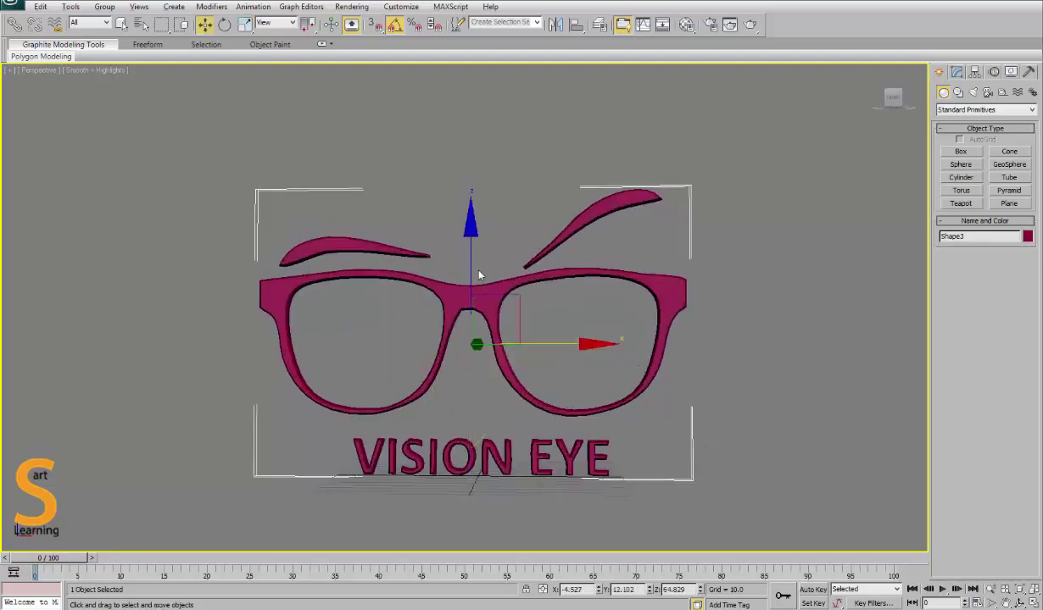
pyautogui.moveTo(472, 260); pyautogui.dragTo(475, 175)
pyautogui.click(729, 387)
pyautogui.keyDown('alt'); pyautogui.moveTo(729, 387); pyautogui.dragTo(702, 386, button='middle'); pyautogui.keyUp('alt')
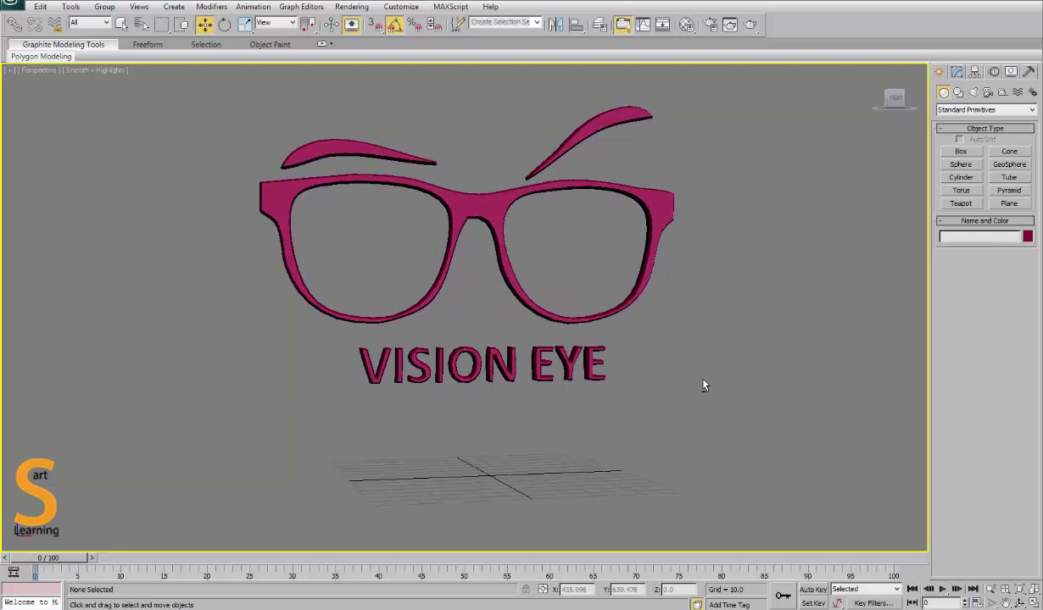
pyautogui.moveTo(683, 432); pyautogui.dragTo(209, 99)
pyautogui.keyDown('alt'); pyautogui.moveTo(629, 293); pyautogui.dragTo(637, 356, button='middle'); pyautogui.keyUp('alt')
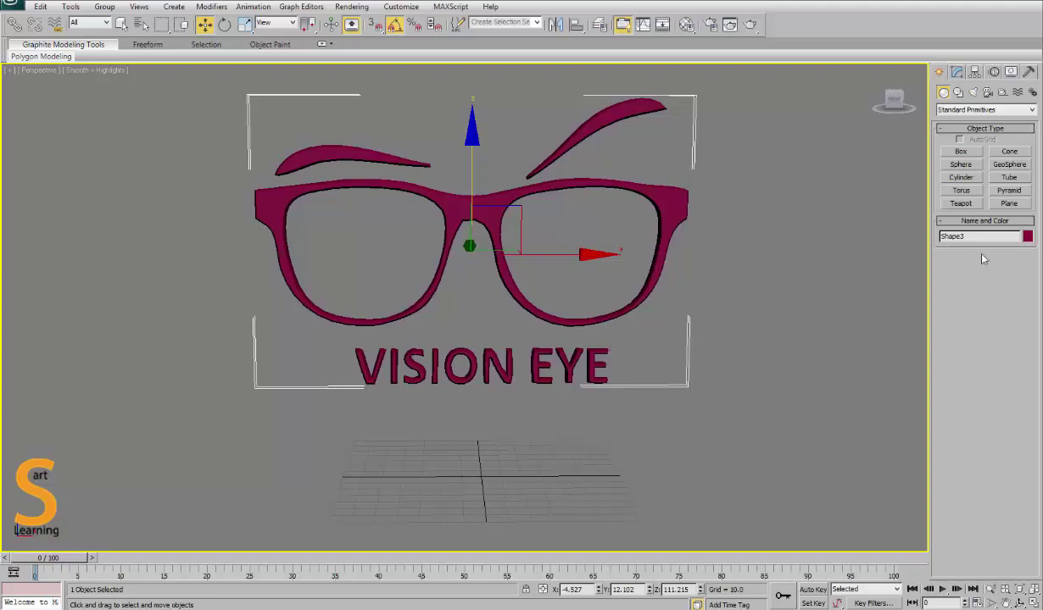
# Step: Switch to CorelDRAW and open the recent file logo students.cdr
pyautogui.rightClick(715, 293)
pyautogui.click(716, 249)
pyautogui.press('z')
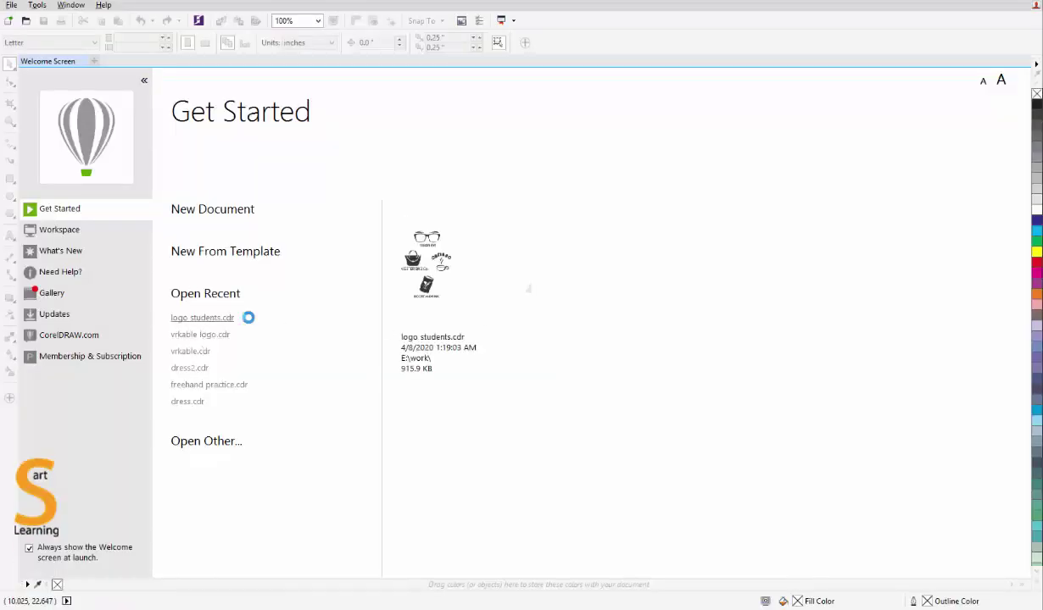
pyautogui.click(222, 313)
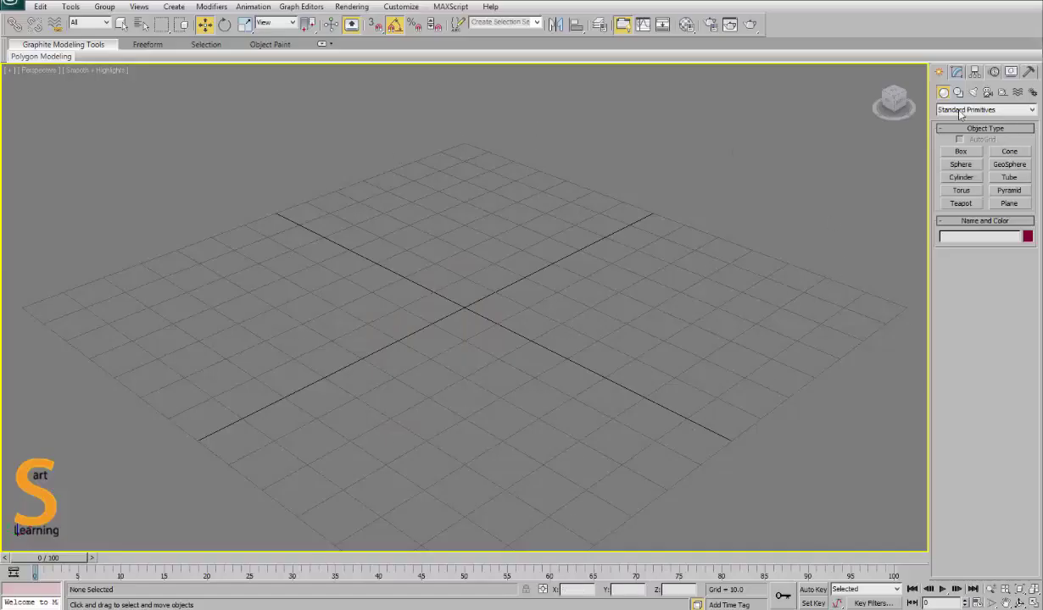
# Step: In the empty 3ds Max scene, draw a tall rectangle spline around the origin in the Front view
pyautogui.click(957, 91)
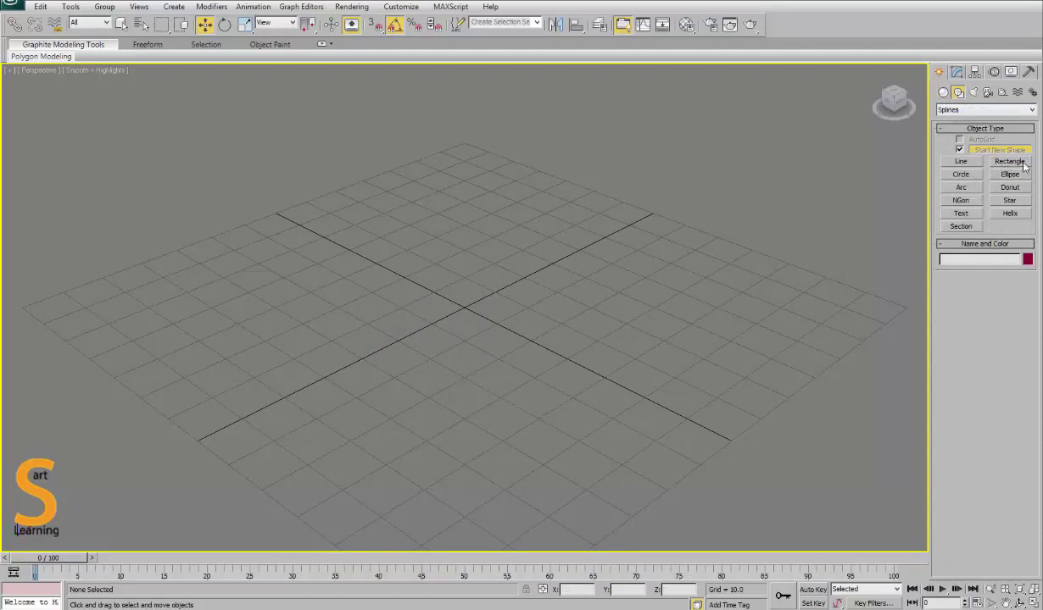
pyautogui.click(1009, 161)
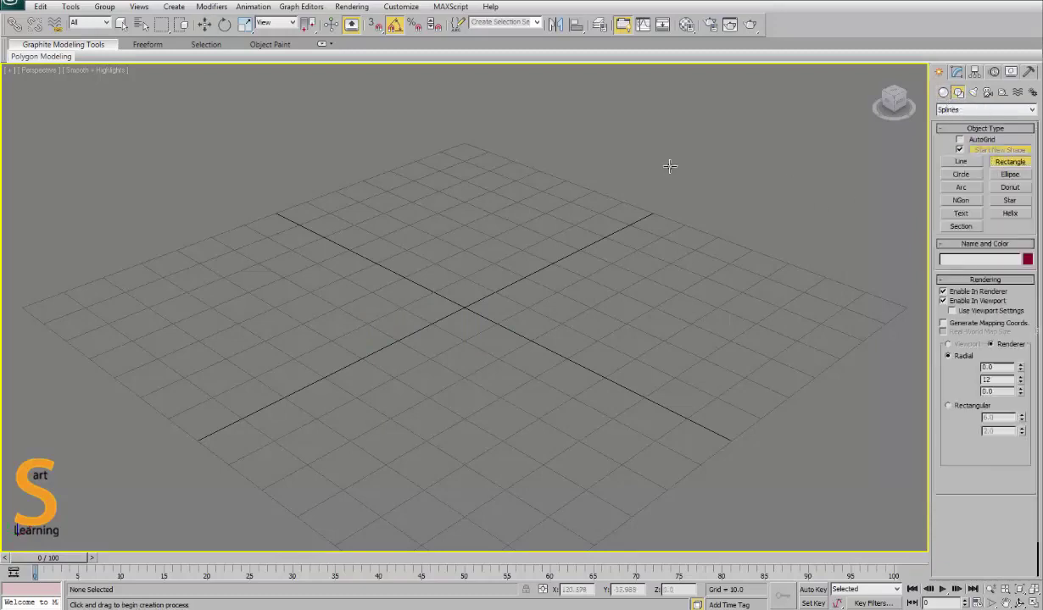
pyautogui.press('f')
pyautogui.press('g')
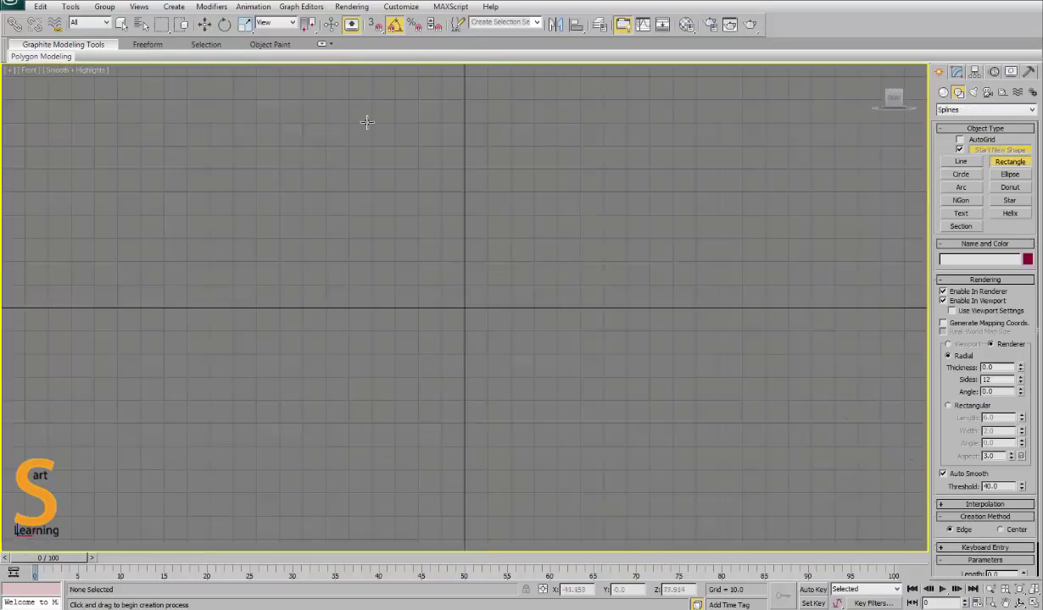
pyautogui.moveTo(343, 124); pyautogui.dragTo(606, 507)
pyautogui.press('w')
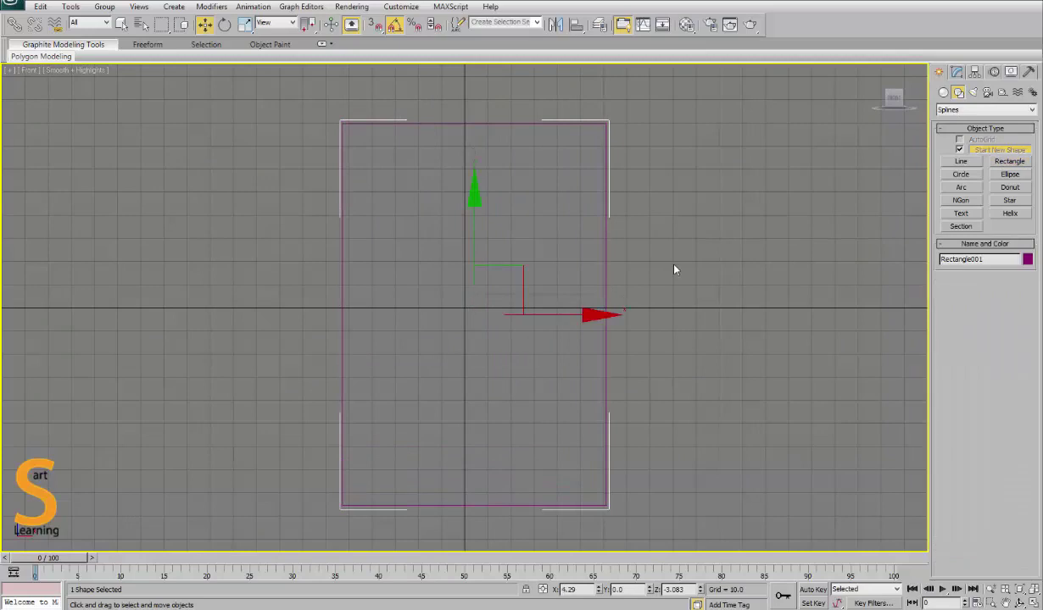
# Step: Hide the selection brackets and delete the rectangle
pyautogui.press('j')
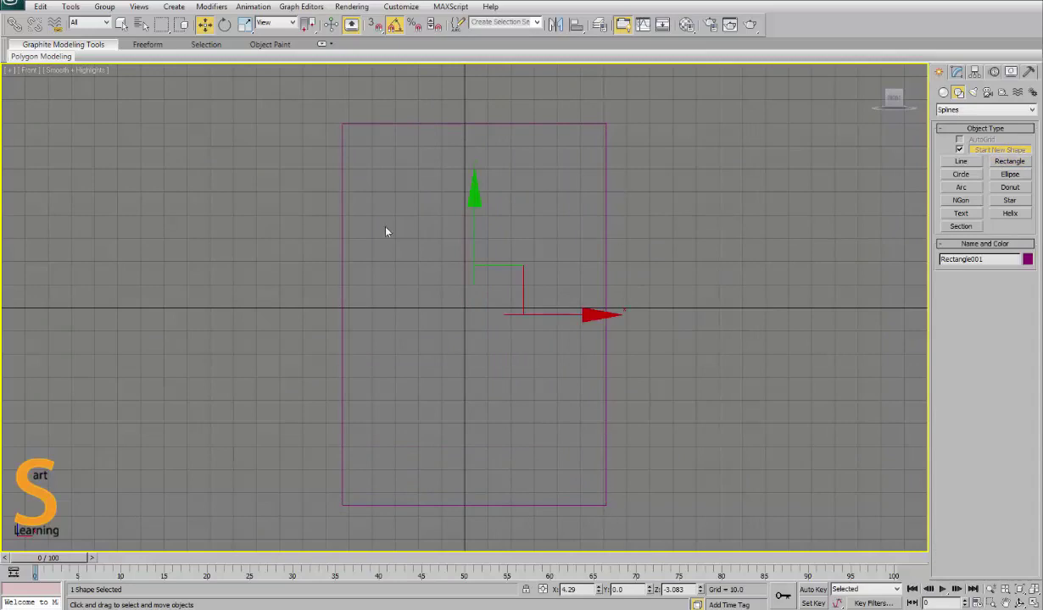
pyautogui.press('Delete')
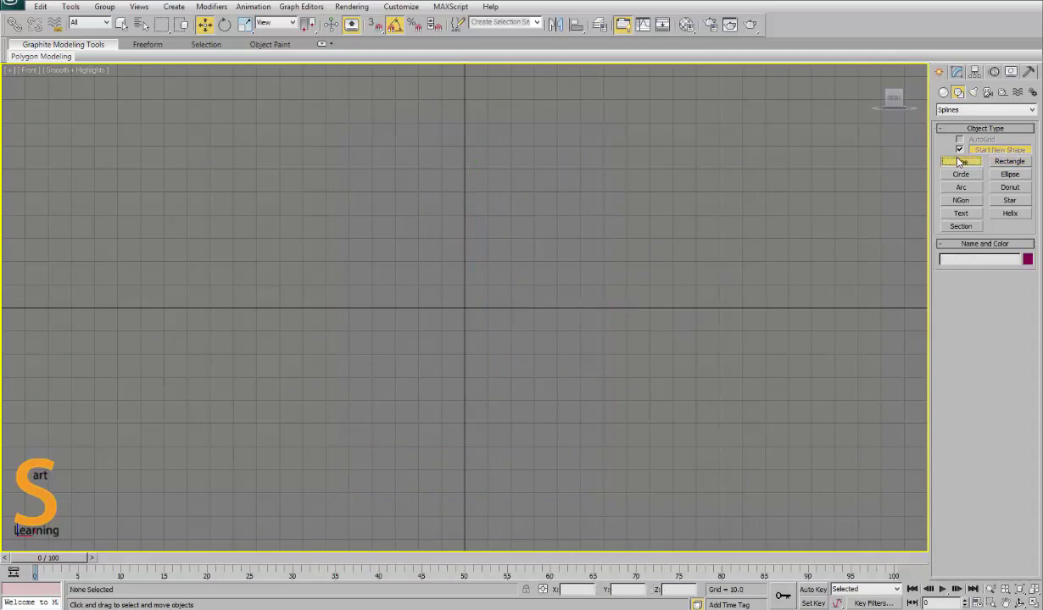
# Step: Start a Line spline in the maximized Front view on the vertical axis, about 75 units above the origin
pyautogui.click(961, 161)
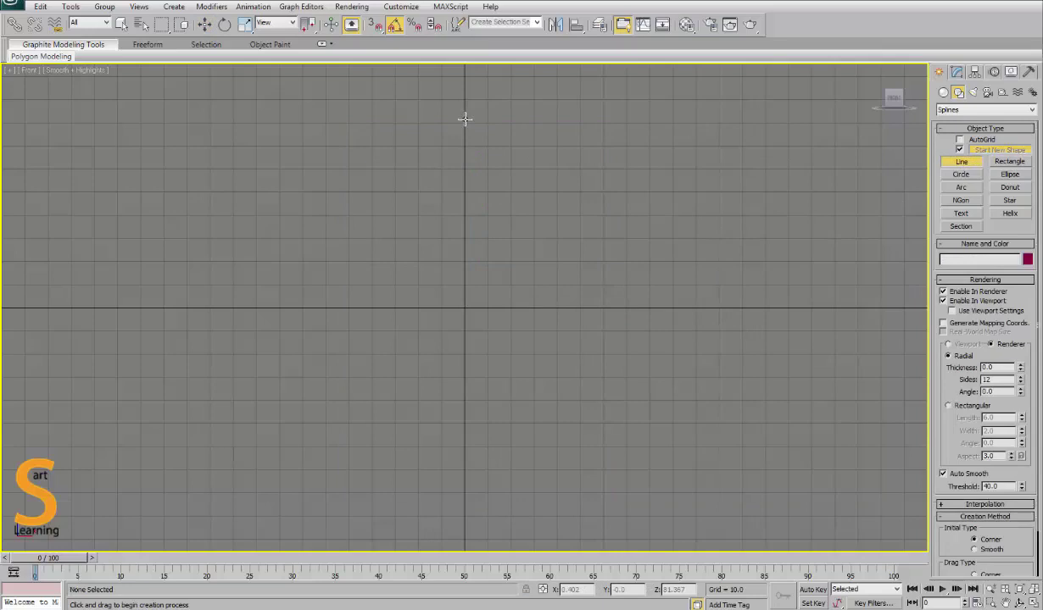
pyautogui.hotkey('alt', 'w')
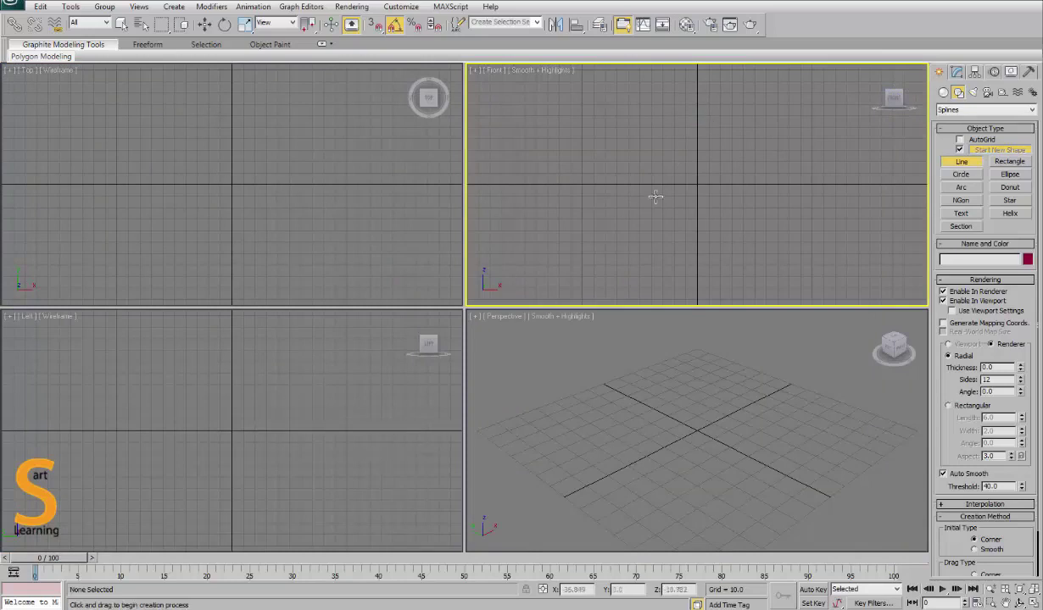
pyautogui.hotkey('alt', 'w')
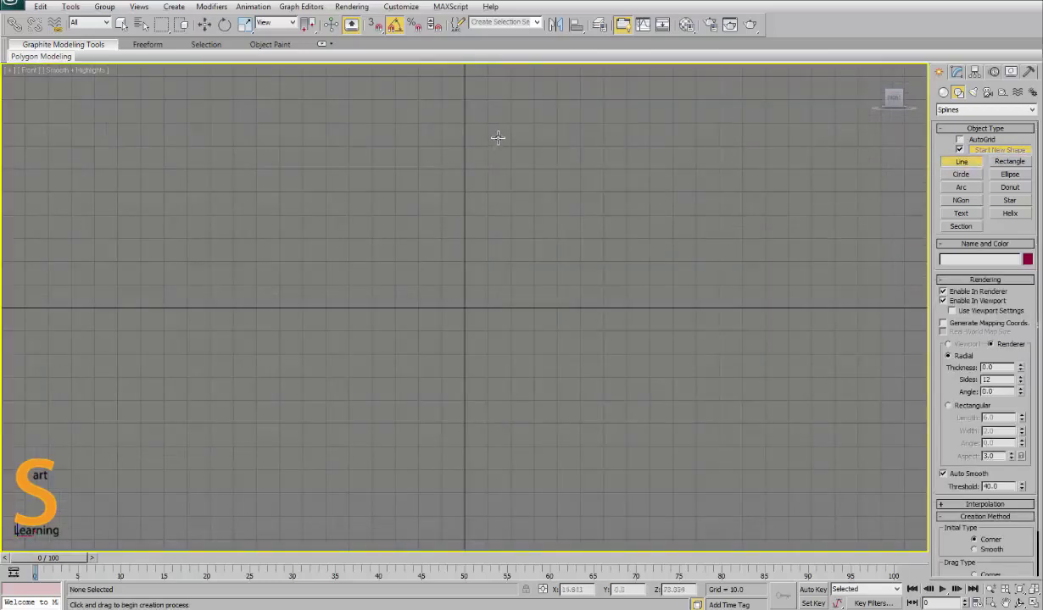
pyautogui.click(464, 134)
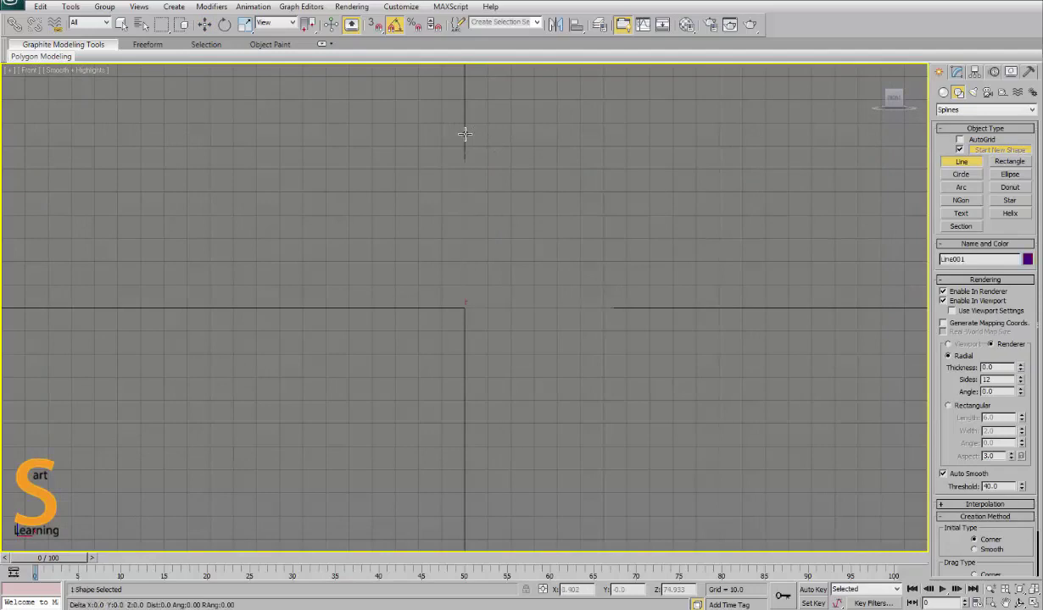
pyautogui.click(577, 134)
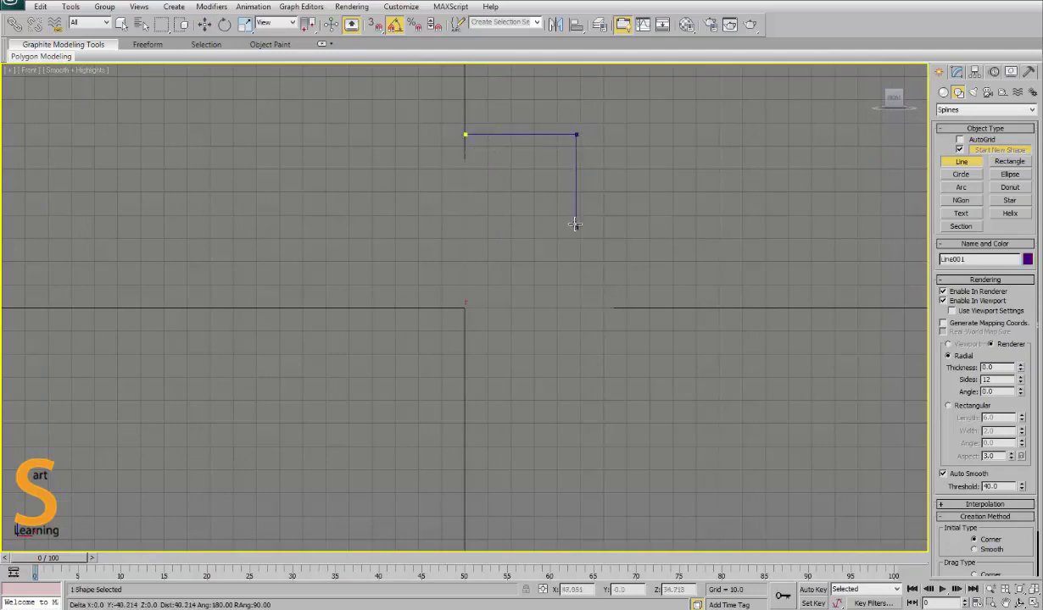
pyautogui.click(576, 220)
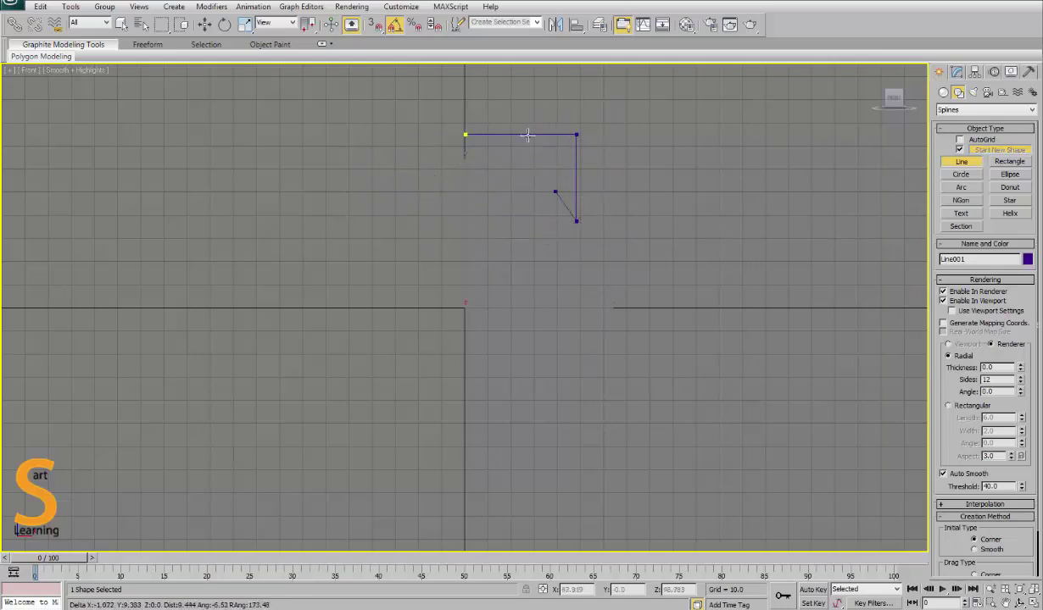
pyautogui.press('BackSpace')
pyautogui.press('BackSpace')
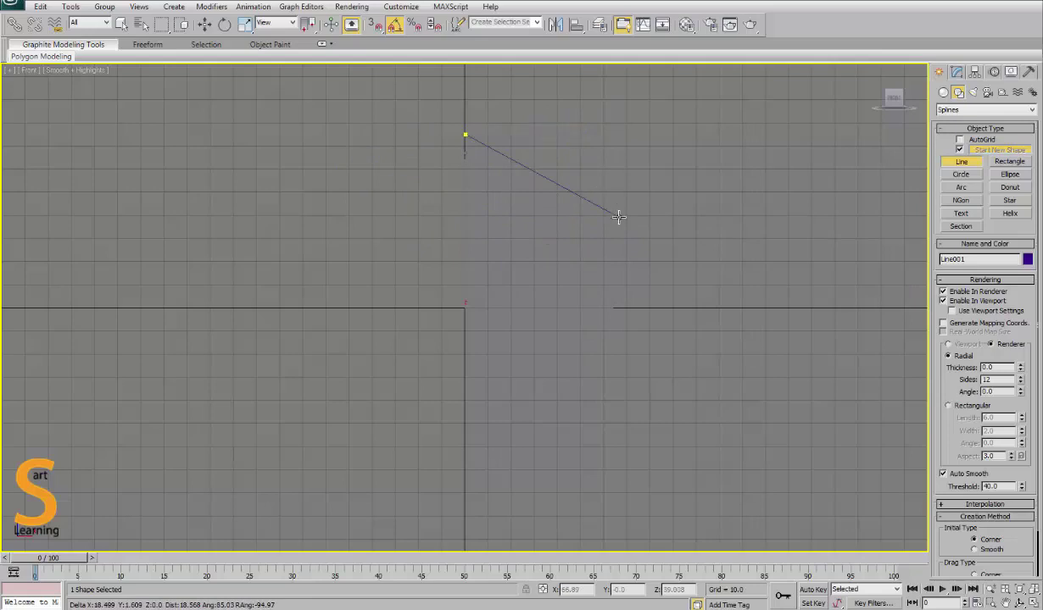
# Step: Draw the rest of the stepped half profile with a narrow neck, small notch, wider body and flat base ending at the vertical axis
pyautogui.click(512, 134)
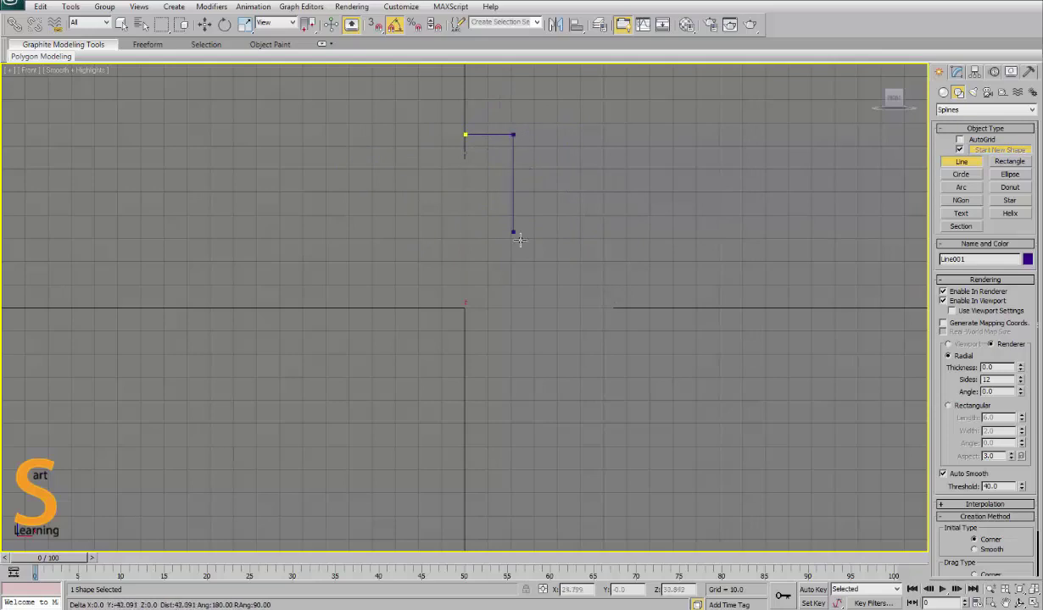
pyautogui.click(513, 221)
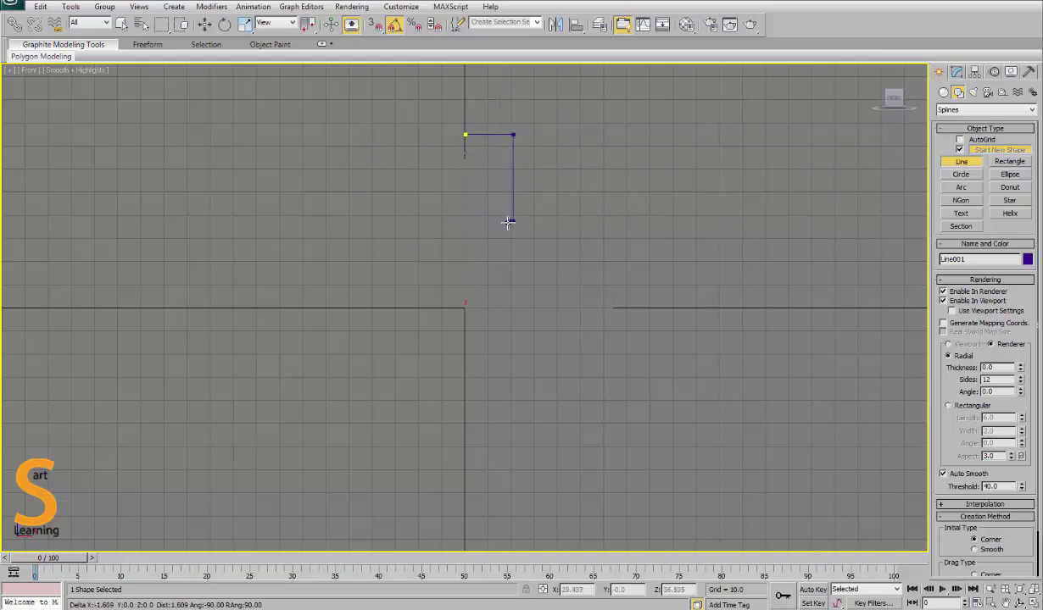
pyautogui.click(507, 222)
pyautogui.click(506, 229)
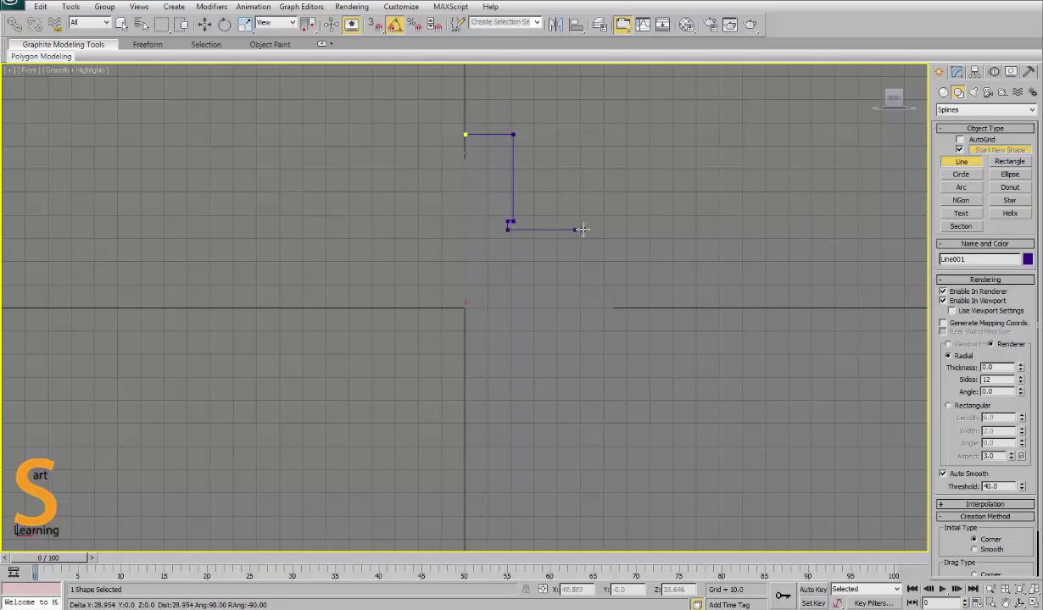
pyautogui.click(577, 229)
pyautogui.click(579, 452)
pyautogui.rightClick(709, 281)
pyautogui.rightClick(709, 283)
pyautogui.click(703, 328)
pyautogui.hotkey('ctrl', 'z')
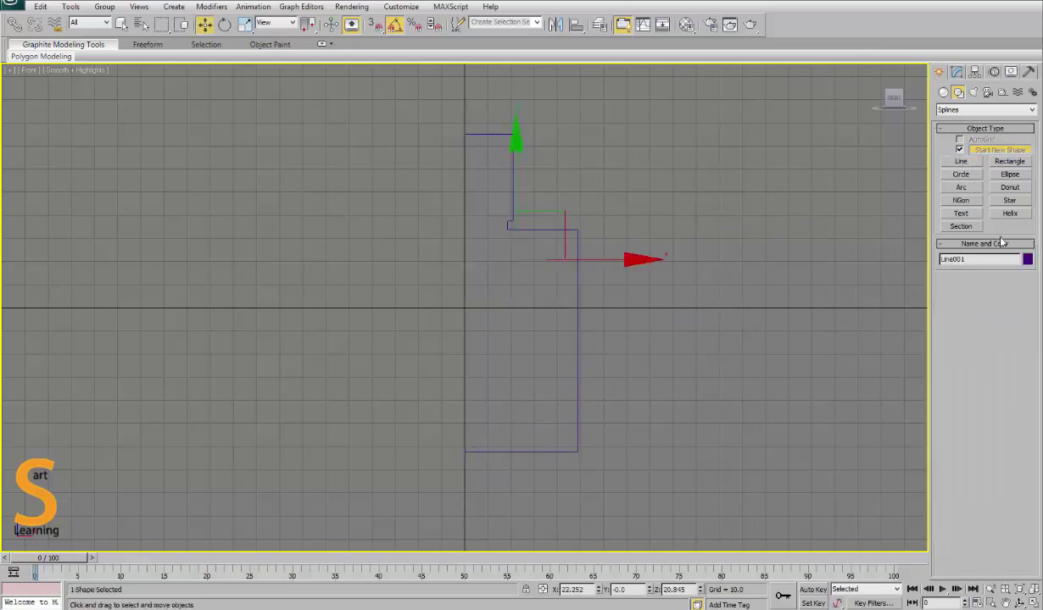
# Step: Change the half-profile line's color to white and reselect the line
pyautogui.click(1027, 260)
pyautogui.click(631, 332)
pyautogui.click(583, 372)
pyautogui.click(780, 348)
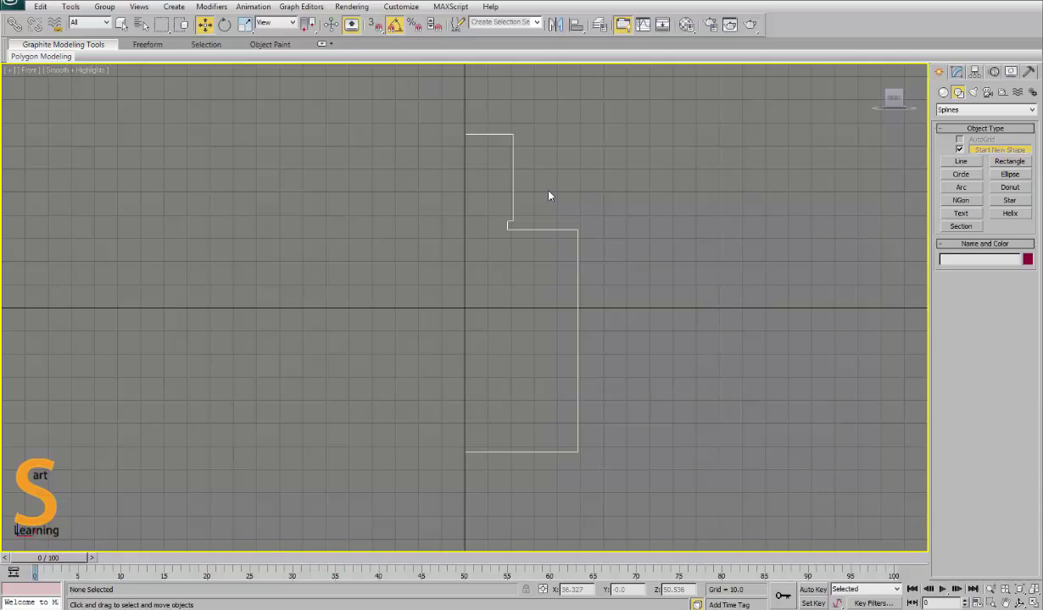
pyautogui.click(543, 230)
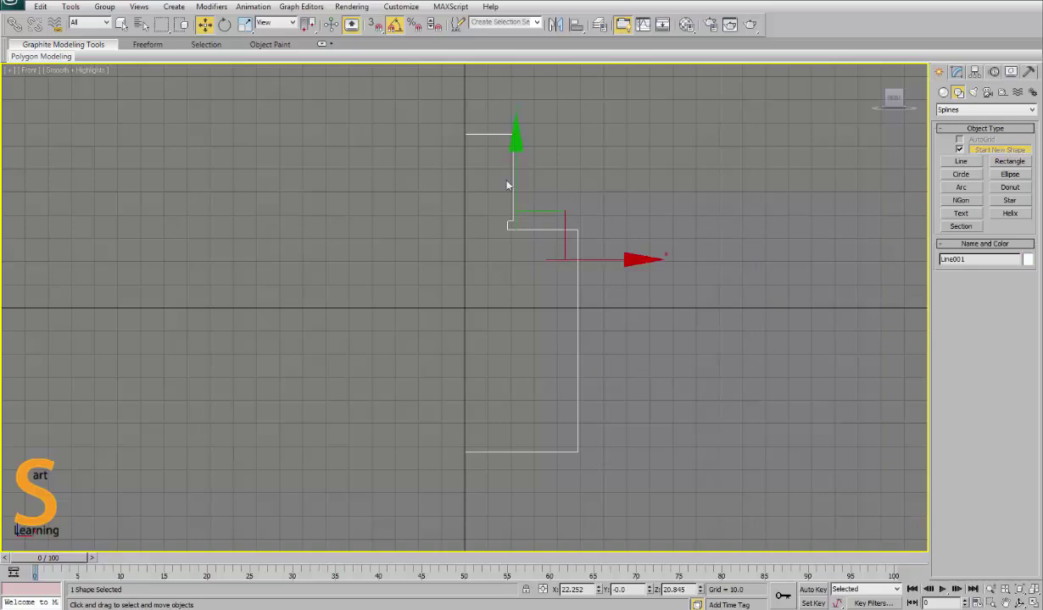
# Step: Fillet the two outer corner vertices of the wider body on the half profile with a small radius and leave vertex editing
pyautogui.click(956, 71)
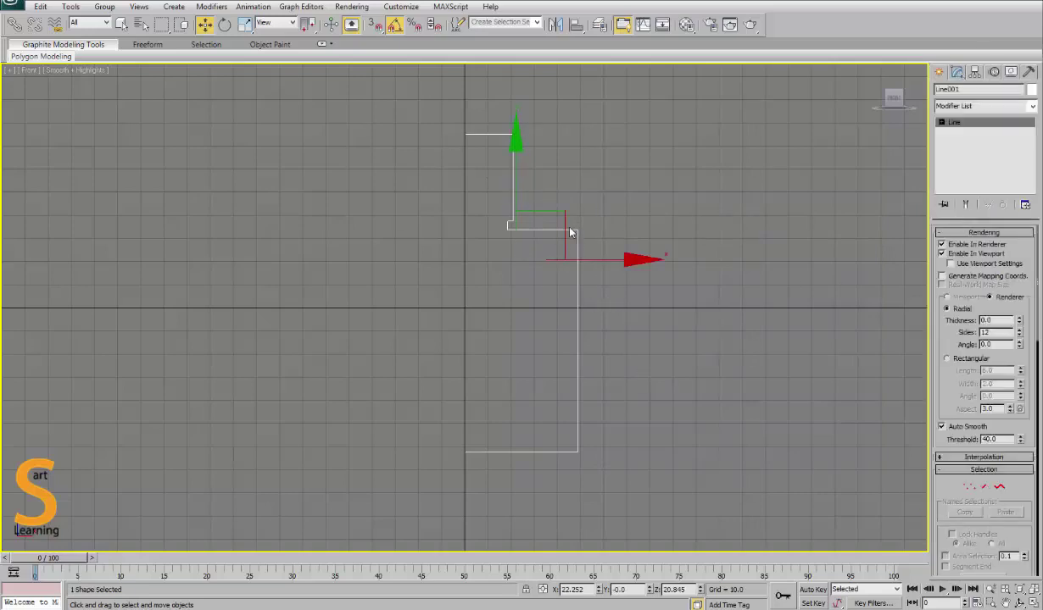
pyautogui.press('1')
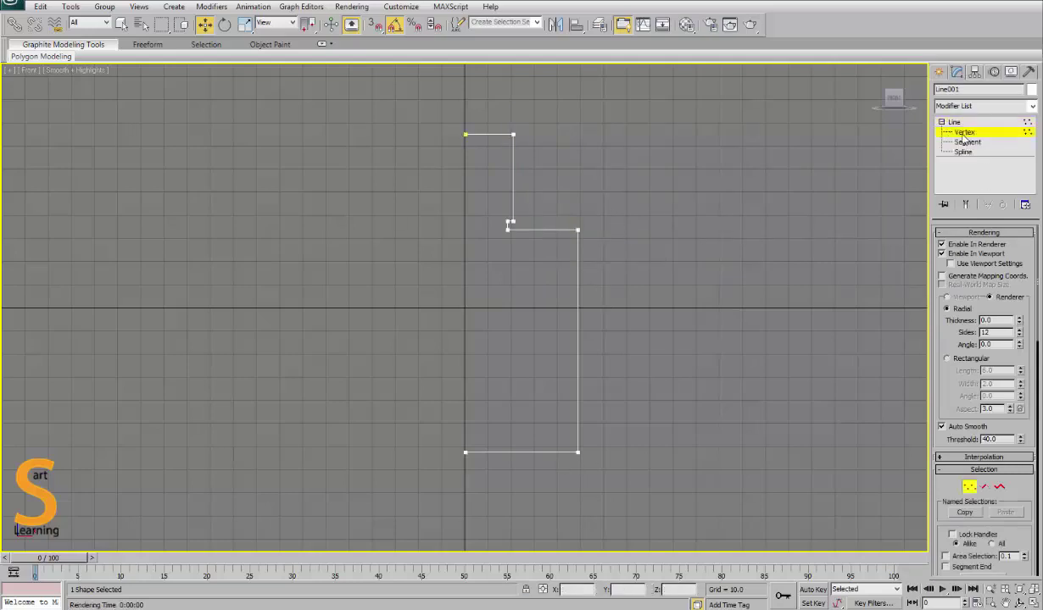
pyautogui.click(577, 230)
pyautogui.keyDown('ctrl'); pyautogui.click(577, 452); pyautogui.keyUp('ctrl')
pyautogui.scroll(-5, 956, 260)
pyautogui.scroll(-8, 956, 259)
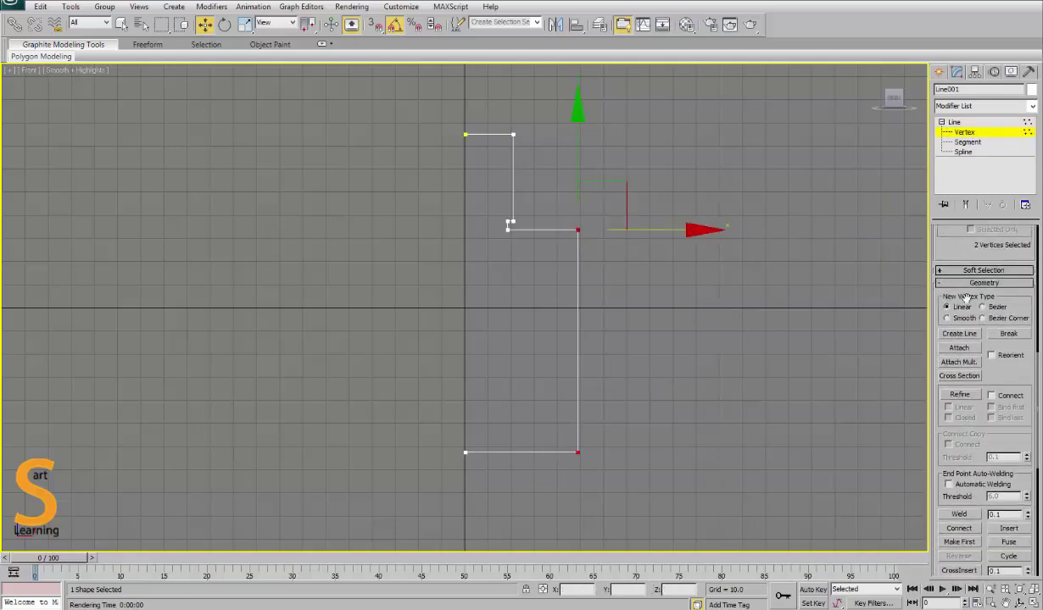
pyautogui.scroll(-3, 960, 329)
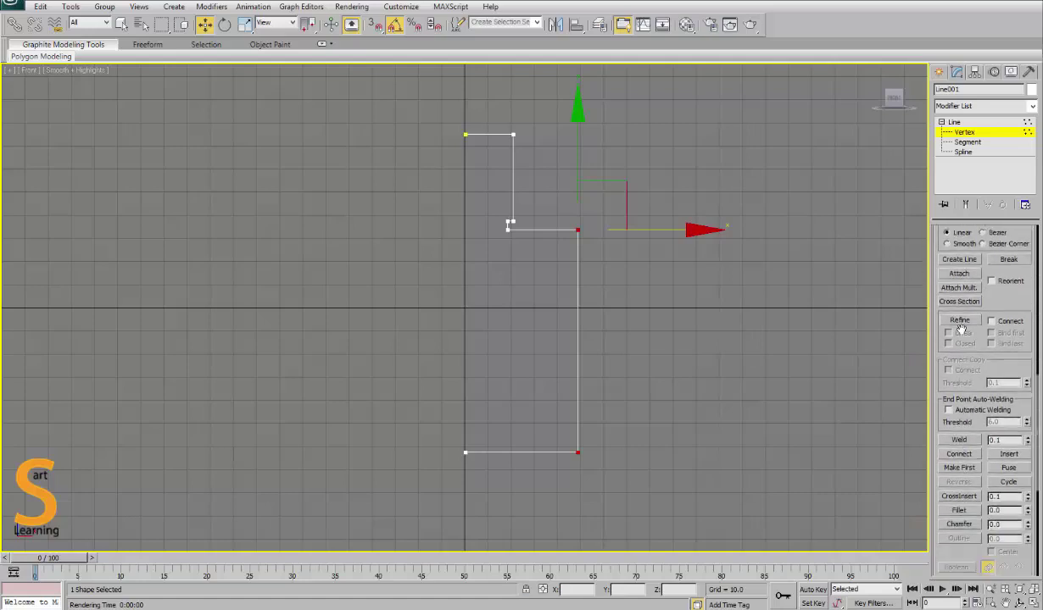
pyautogui.scroll(-3, 960, 329)
pyautogui.click(959, 429)
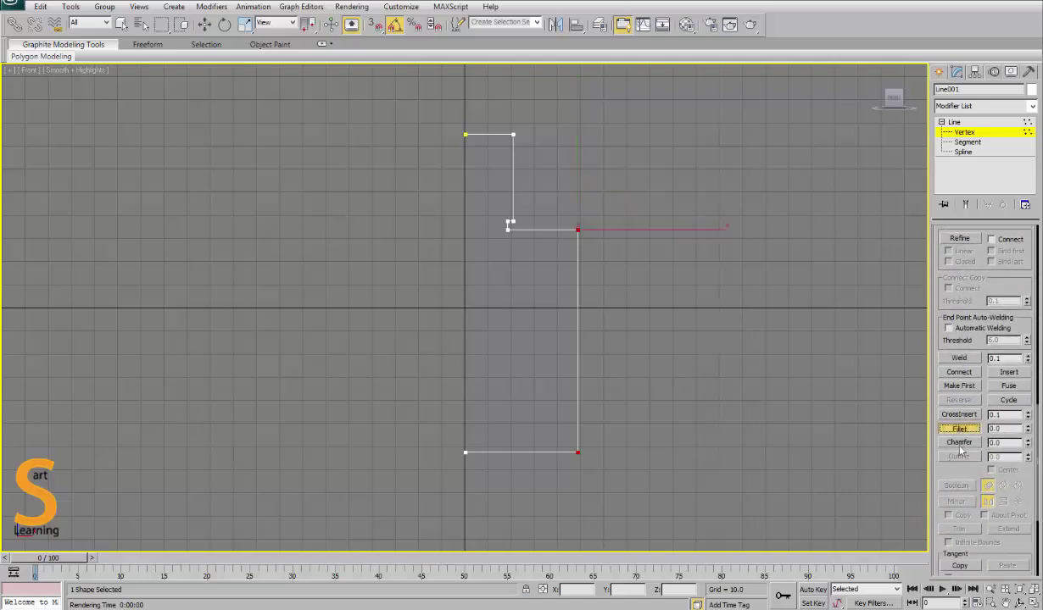
pyautogui.moveTo(578, 450)
pyautogui.mouseDown()
pyautogui.moveTo(597, 432)
pyautogui.moveTo(589, 436)
pyautogui.mouseUp()
pyautogui.click(959, 130)
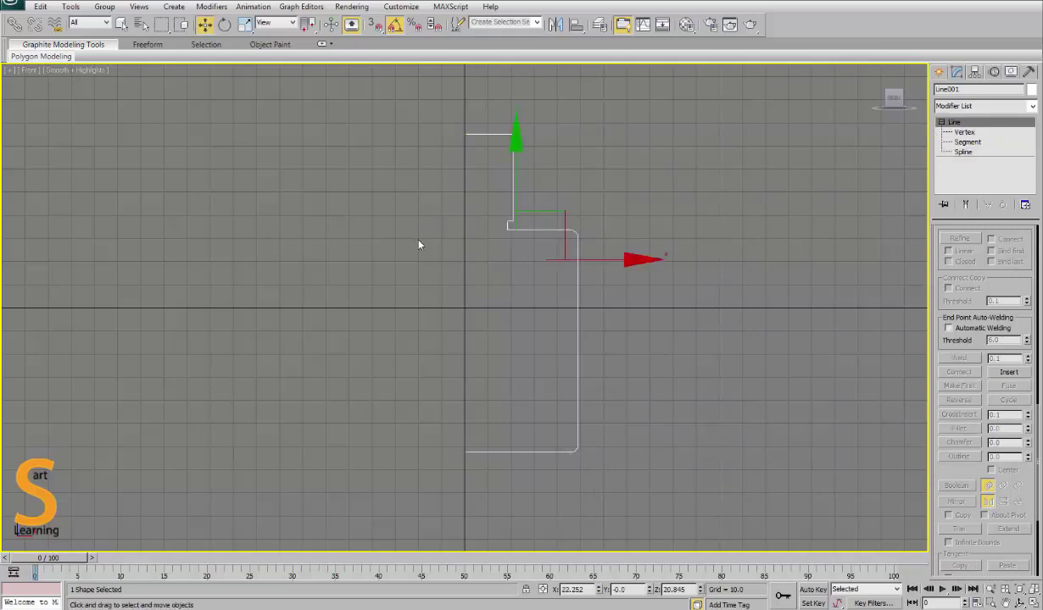
# Step: Apply a Lathe modifier to the profile and align its revolve axis to Min
pyautogui.click(959, 106)
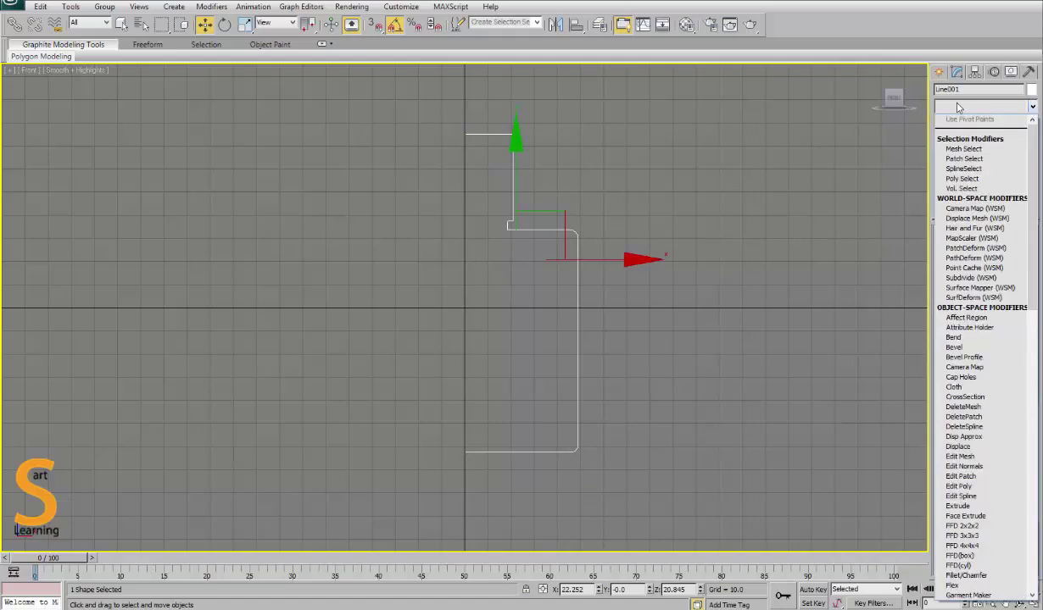
pyautogui.write('l')
pyautogui.press('Return')
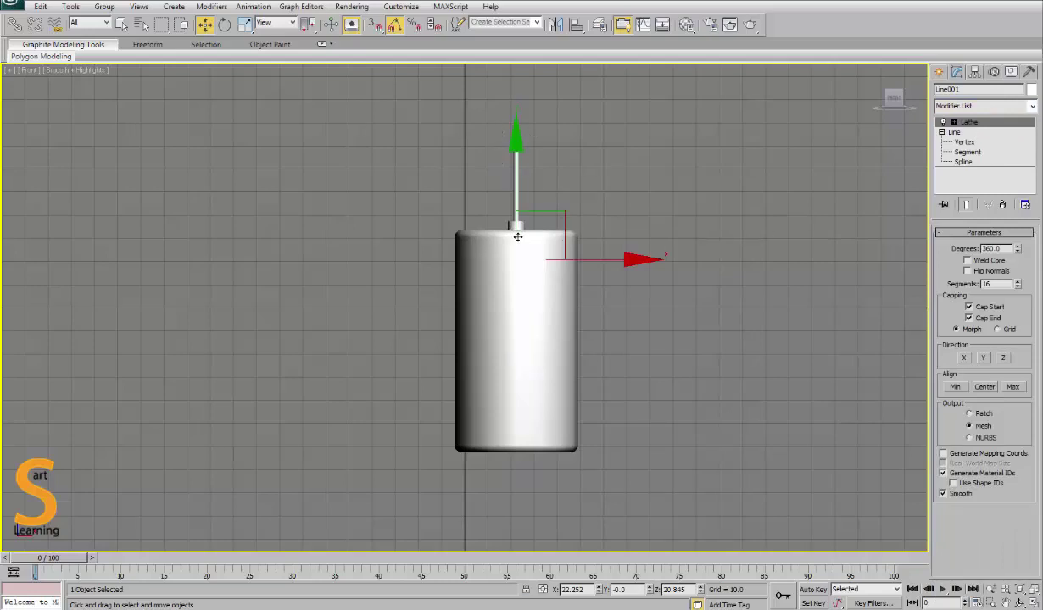
pyautogui.click(943, 122)
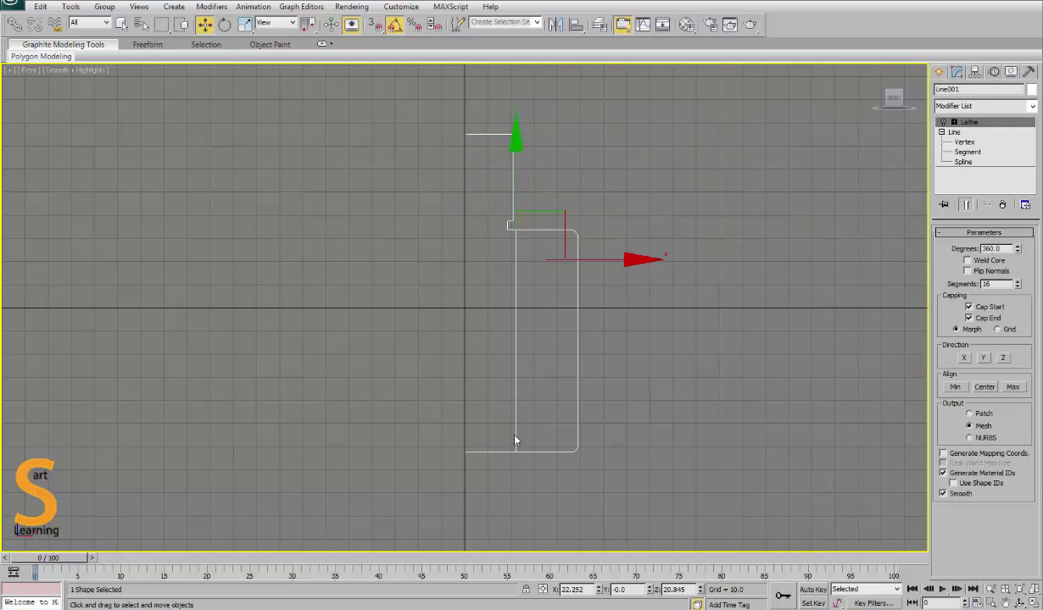
pyautogui.click(942, 122)
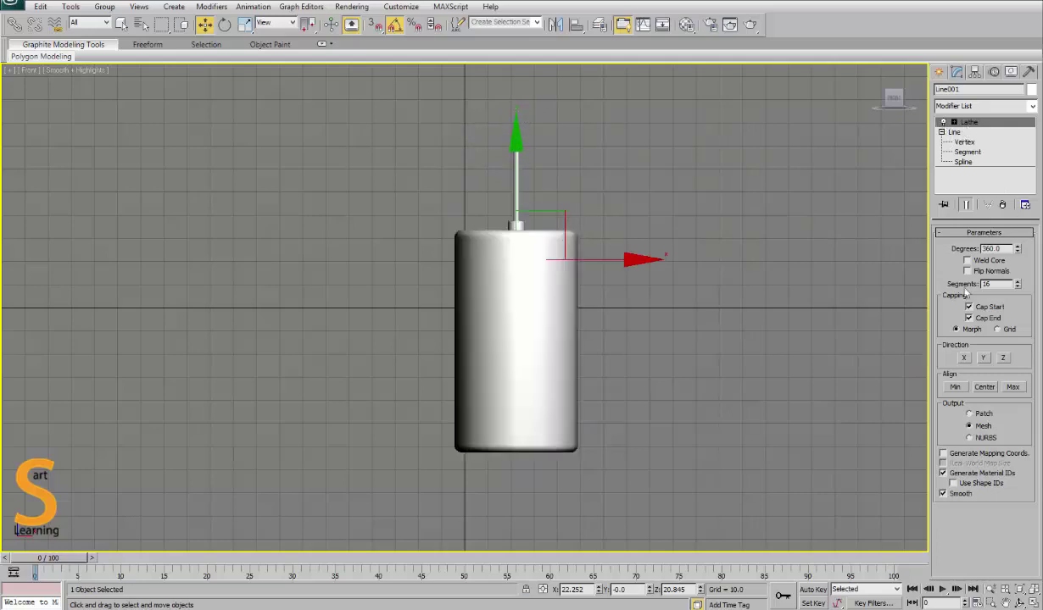
pyautogui.click(956, 387)
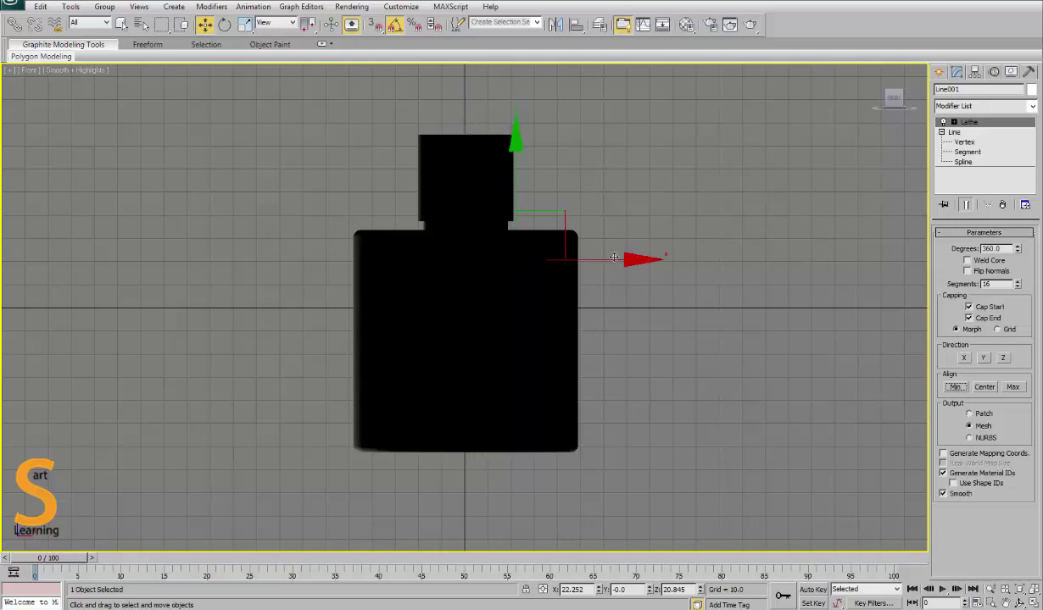
# Step: Examine the top and underside of the lathed bottle in the maximized Perspective view with edged faces displayed
pyautogui.hotkey('alt', 'w')
pyautogui.click(740, 440)
pyautogui.hotkey('alt', 'w')
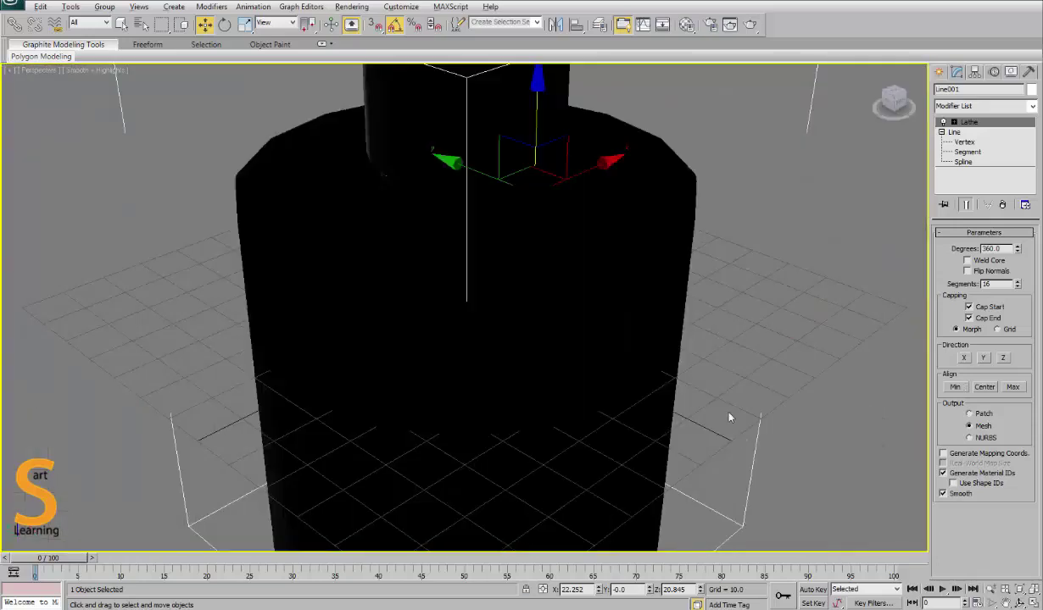
pyautogui.press('z')
pyautogui.keyDown('alt'); pyautogui.moveTo(654, 388); pyautogui.dragTo(540, 310, button='middle'); pyautogui.keyUp('alt')
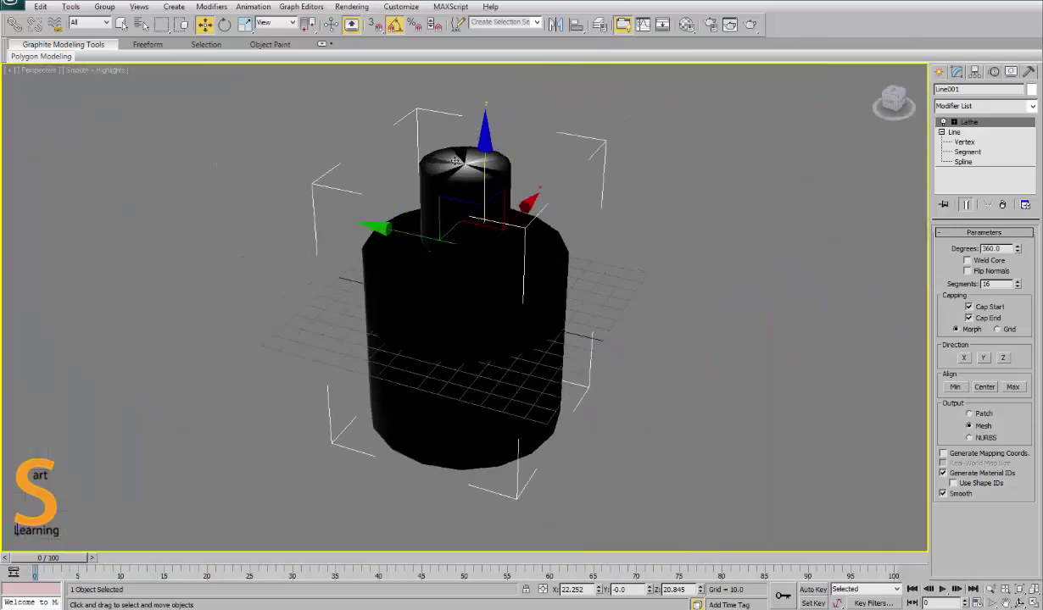
pyautogui.keyDown('alt'); pyautogui.moveTo(457, 163); pyautogui.dragTo(671, 315, button='middle'); pyautogui.keyUp('alt')
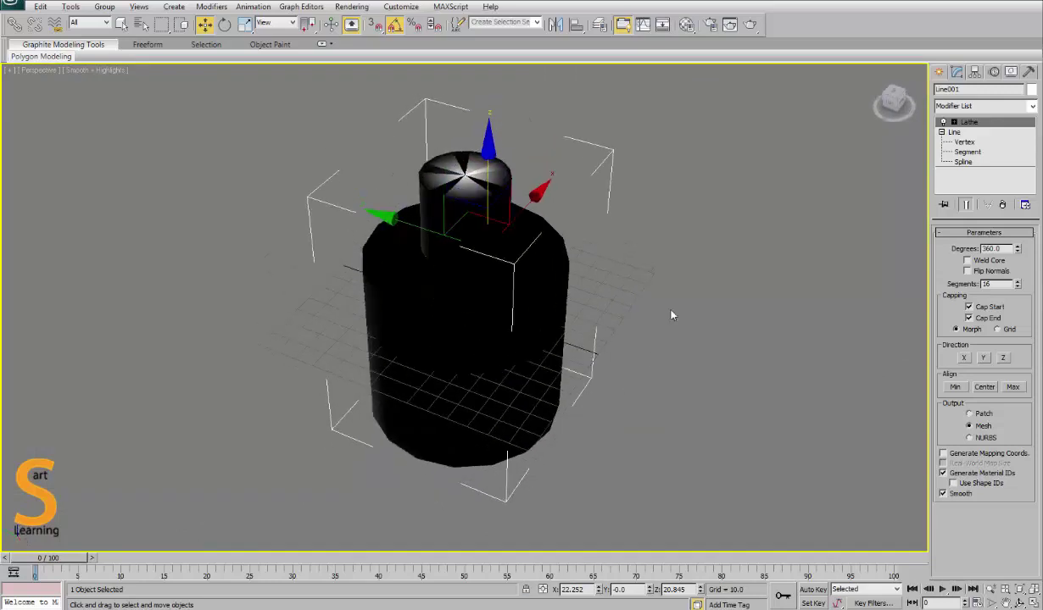
pyautogui.press('F4')
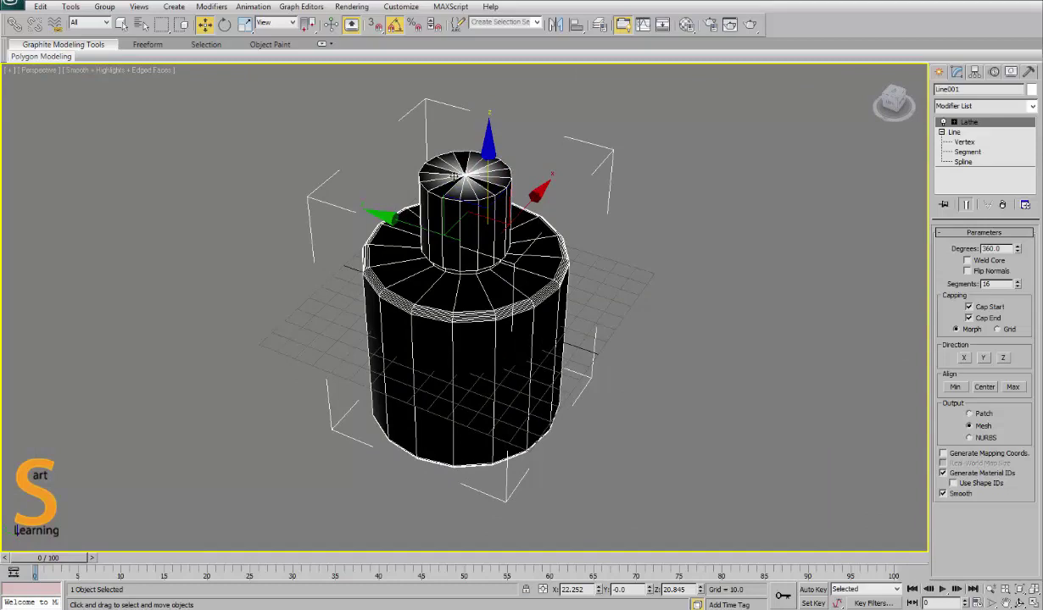
pyautogui.keyDown('alt'); pyautogui.moveTo(536, 398); pyautogui.dragTo(534, 280, button='middle'); pyautogui.keyUp('alt')
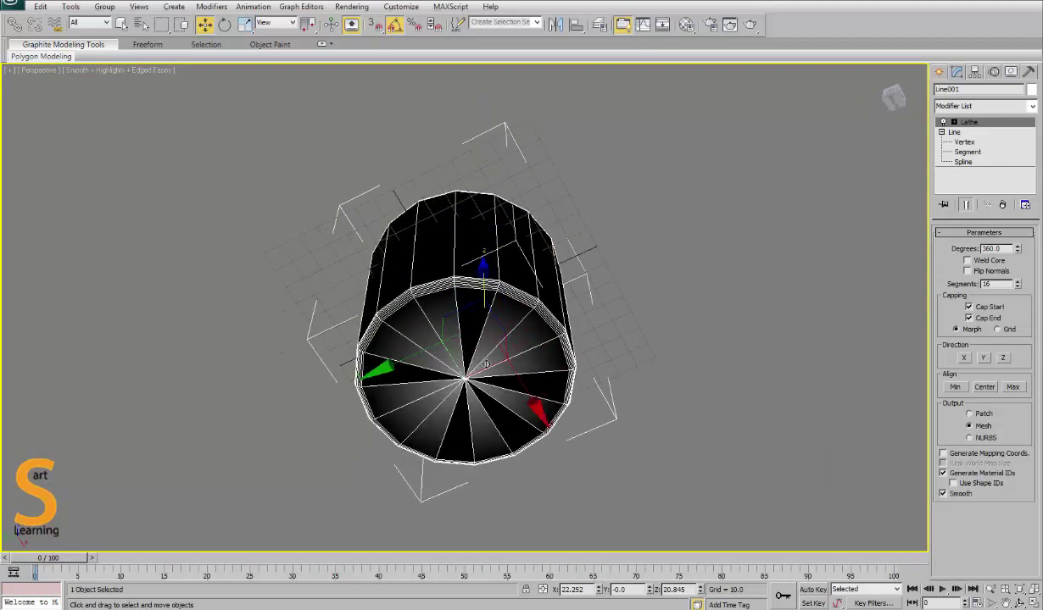
pyautogui.keyDown('alt'); pyautogui.moveTo(585, 154); pyautogui.dragTo(591, 280, button='middle'); pyautogui.keyUp('alt')
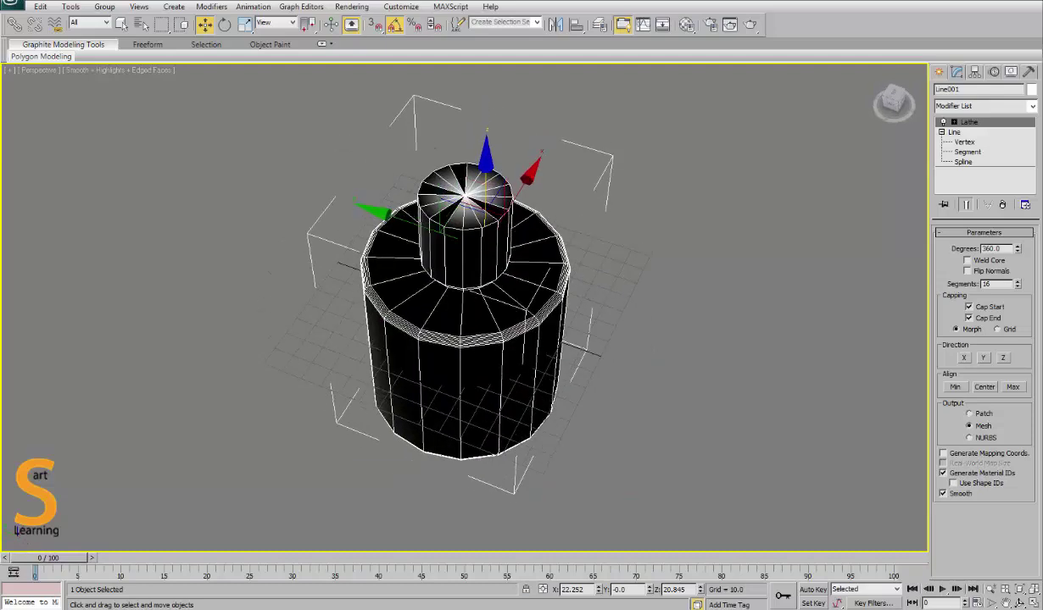
# Step: Enable Weld Core and Flip Normals on the Lathe modifier and check the bottle from above and below
pyautogui.click(984, 266)
pyautogui.keyDown('alt'); pyautogui.moveTo(513, 422); pyautogui.dragTo(504, 325, button='middle'); pyautogui.keyUp('alt')
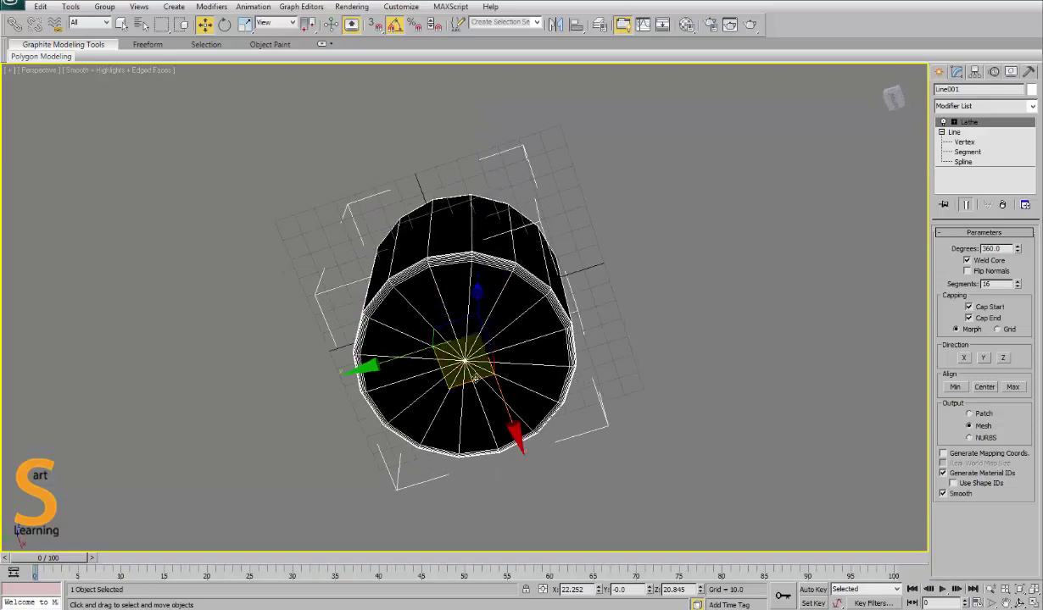
pyautogui.keyDown('alt'); pyautogui.moveTo(505, 217); pyautogui.dragTo(502, 305, button='middle'); pyautogui.keyUp('alt')
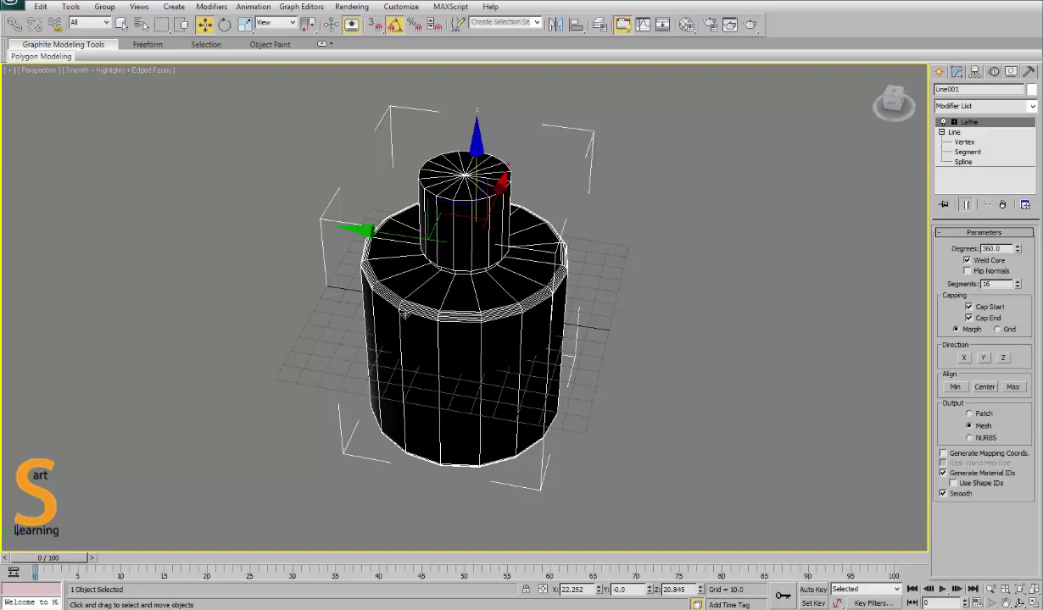
pyautogui.click(985, 272)
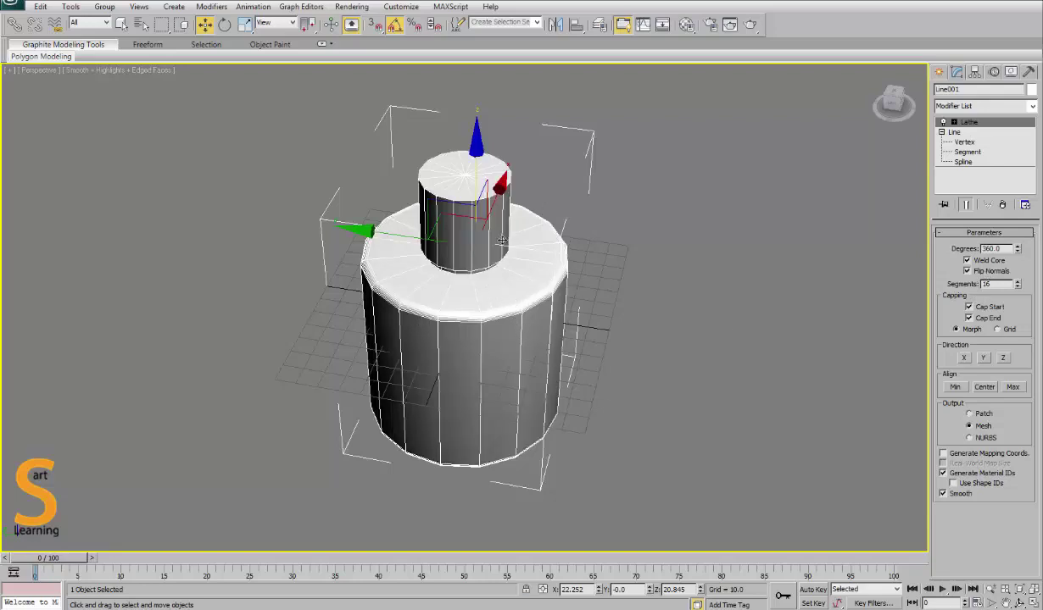
pyautogui.keyDown('alt'); pyautogui.moveTo(417, 425); pyautogui.dragTo(526, 403, button='middle'); pyautogui.keyUp('alt')
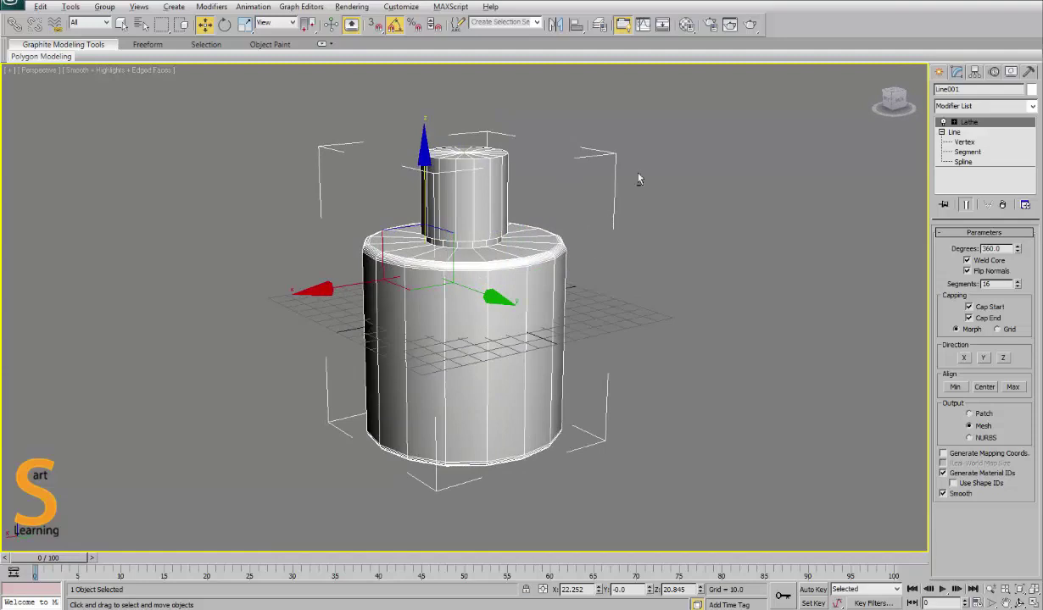
# Step: In the Front view, raise the profile's shoulder and neck-notch vertices about 8 units with the lathed end result displayed
pyautogui.press('f')
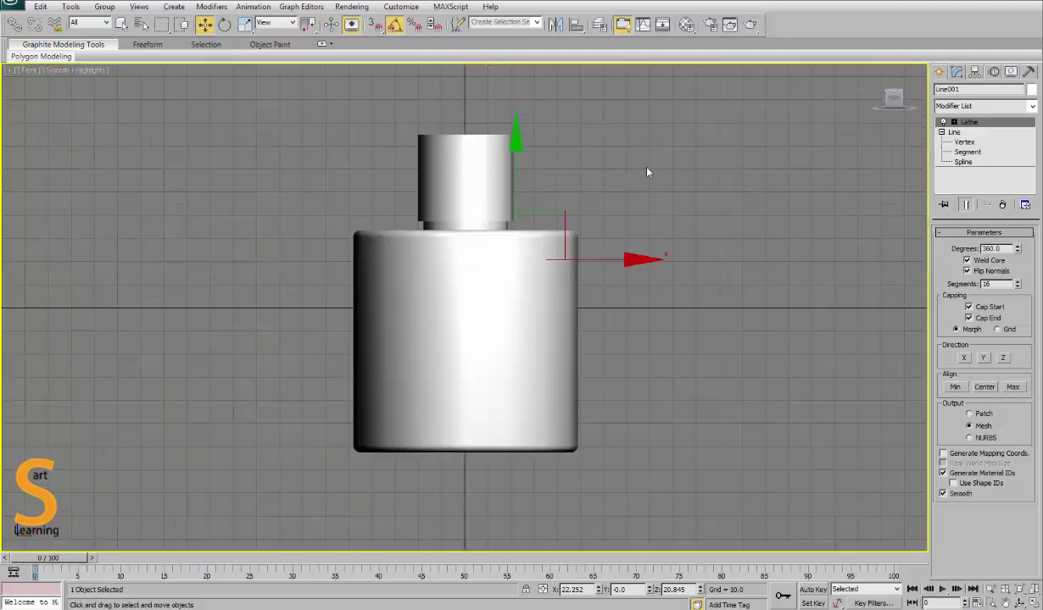
pyautogui.click(966, 143)
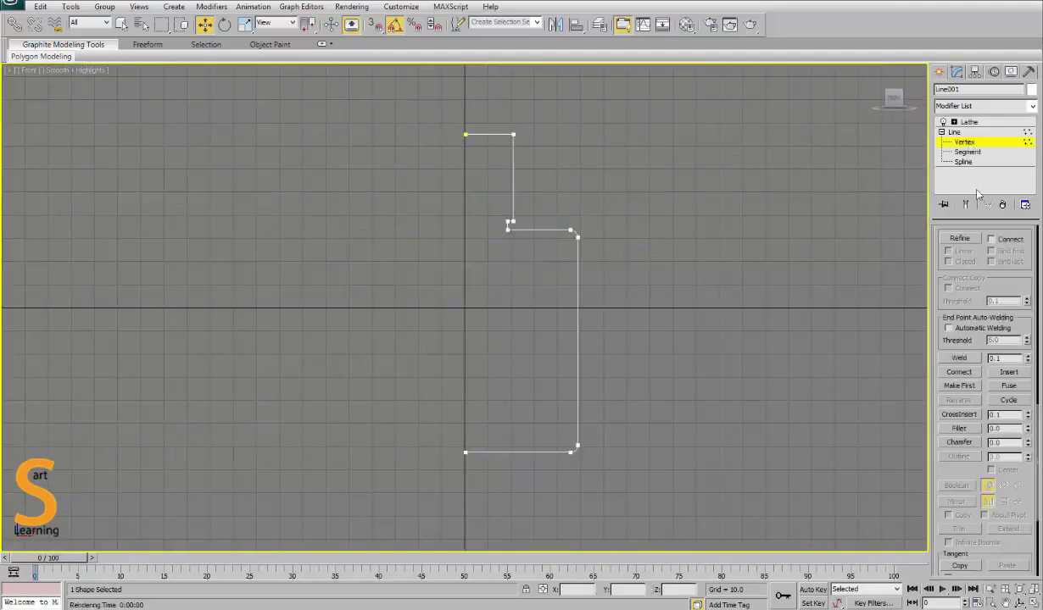
pyautogui.click(965, 205)
pyautogui.click(507, 222)
pyautogui.moveTo(572, 153); pyautogui.dragTo(571, 215, button='middle')
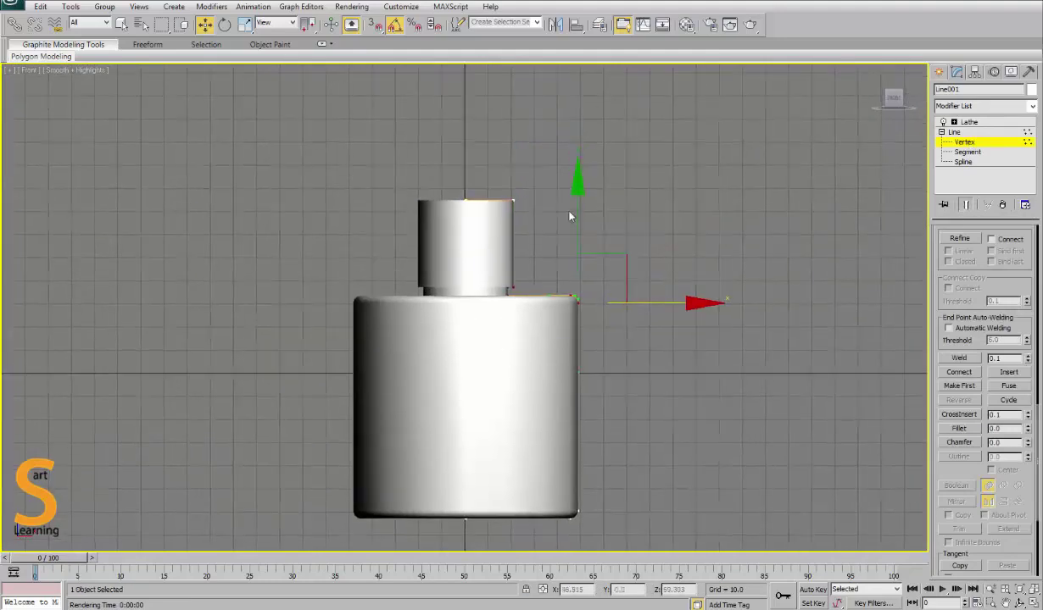
pyautogui.moveTo(576, 212); pyautogui.dragTo(614, 187)
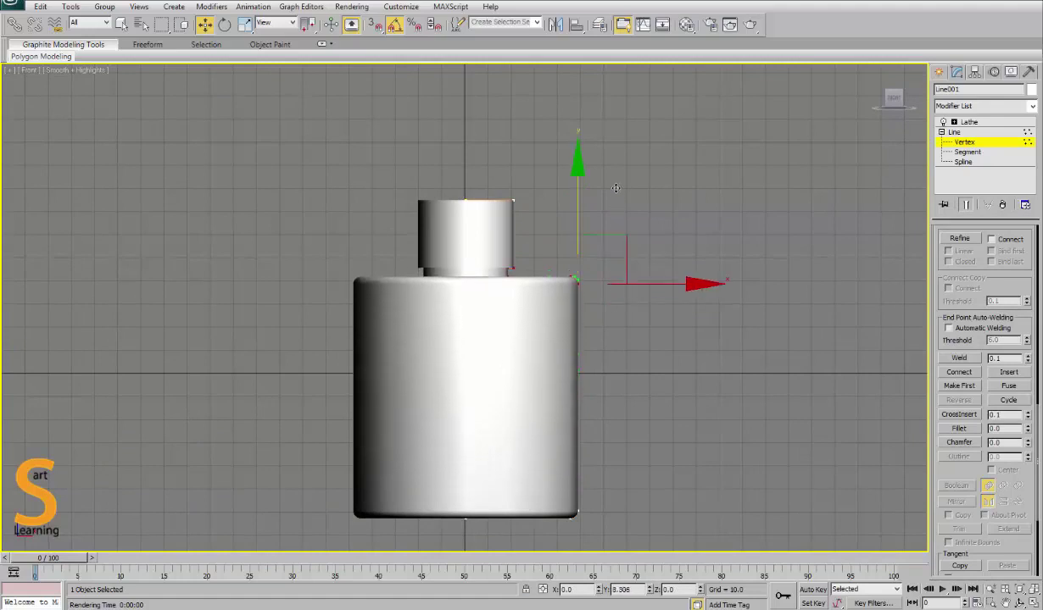
# Step: Narrow the bottle body by moving its outer profile vertices inward, and adjust the upper vertices of the cap and neck
pyautogui.moveTo(557, 250); pyautogui.dragTo(653, 549)
pyautogui.moveTo(649, 368); pyautogui.dragTo(641, 345, button='middle')
pyautogui.moveTo(636, 258); pyautogui.dragTo(595, 260)
pyautogui.moveTo(328, 112); pyautogui.dragTo(585, 249)
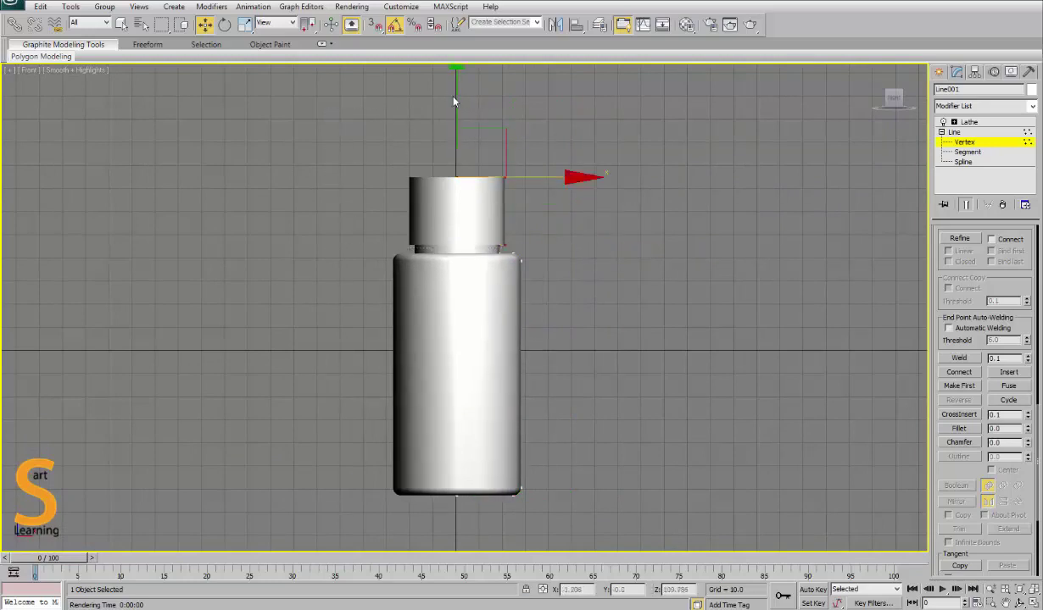
pyautogui.moveTo(435, 92); pyautogui.dragTo(454, 103)
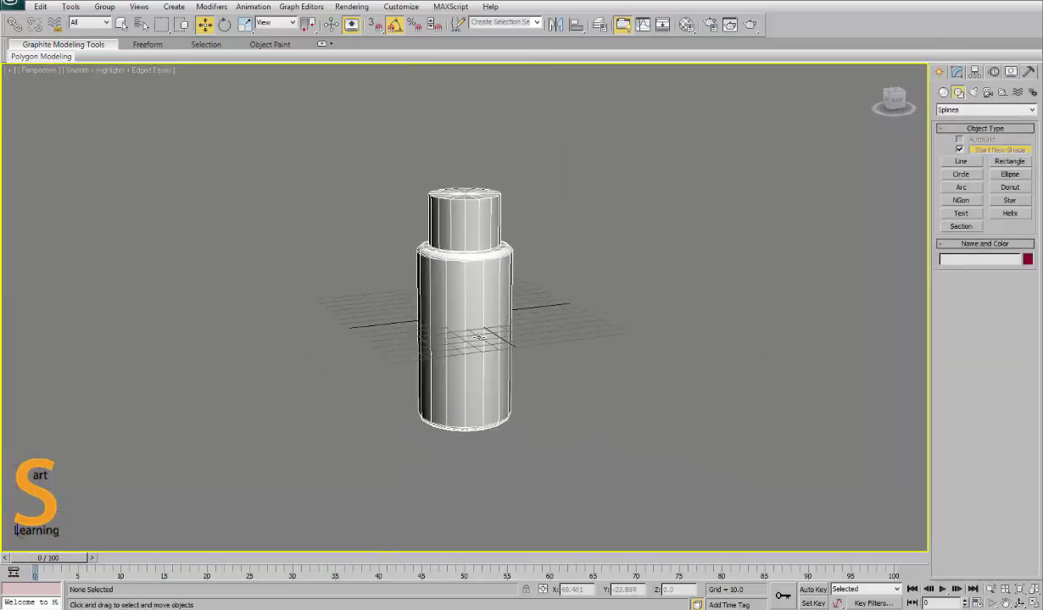
# Step: Raise the whole bottle to about Z 87.5 and shift it along Y to about -26.7 in the shaded Perspective view
pyautogui.click(478, 337)
pyautogui.moveTo(479, 198); pyautogui.dragTo(480, 71)
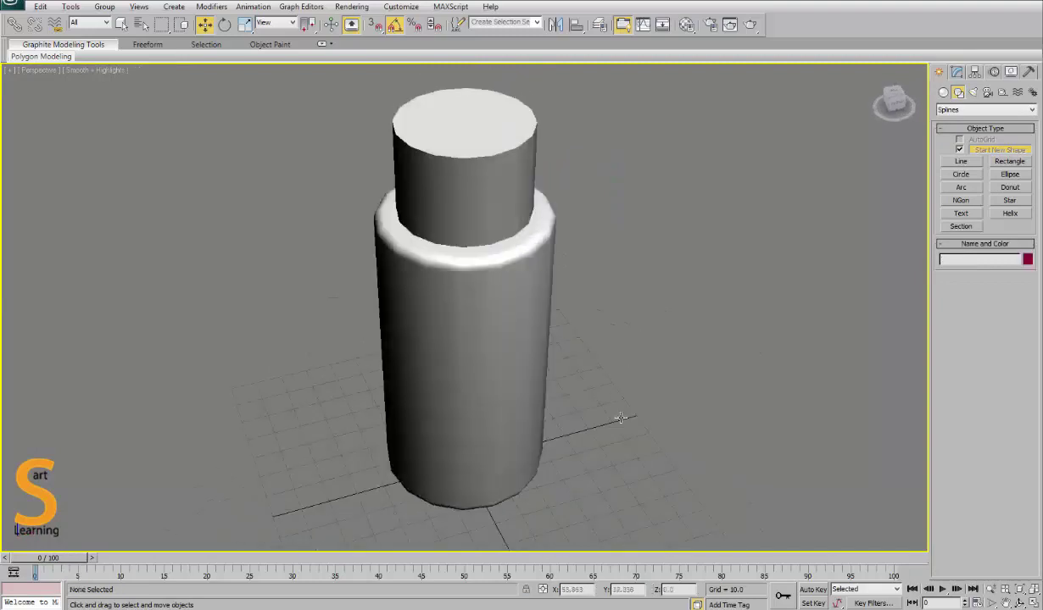
pyautogui.keyDown('alt'); pyautogui.moveTo(621, 418); pyautogui.dragTo(532, 365, button='middle'); pyautogui.keyUp('alt')
pyautogui.click(442, 303)
pyautogui.moveTo(570, 280); pyautogui.dragTo(482, 283)
# Step: Create a box around the bottle in the Top view, about 57 long, 60 wide and 69 high
pyautogui.click(943, 91)
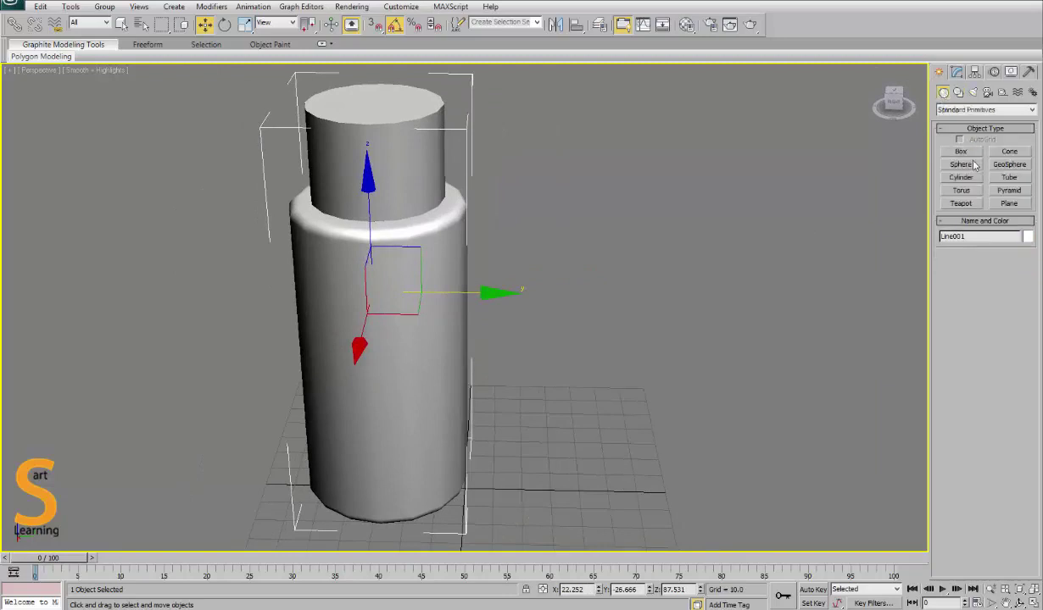
pyautogui.click(960, 151)
pyautogui.hotkey('alt', 'w')
pyautogui.hotkey('alt', 'w')
pyautogui.moveTo(396, 302); pyautogui.dragTo(531, 436)
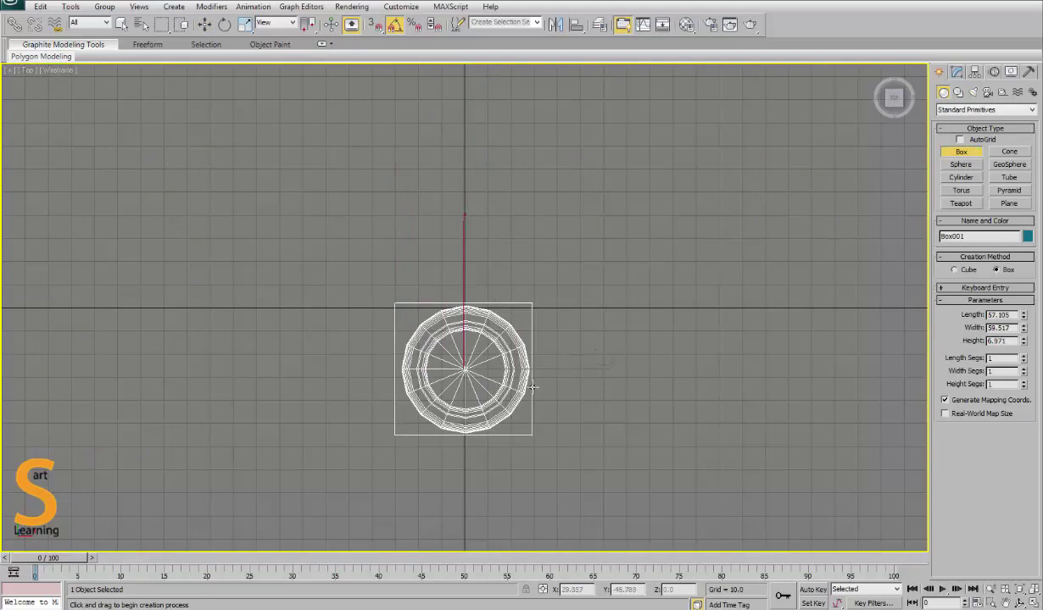
pyautogui.click(528, 275)
pyautogui.rightClick(528, 276)
pyautogui.hotkey('alt', 'w')
pyautogui.rightClick(628, 409)
pyautogui.hotkey('alt', 'w')
pyautogui.keyDown('alt'); pyautogui.moveTo(396, 315); pyautogui.dragTo(552, 365, button='middle'); pyautogui.keyUp('alt')
# Step: Increase the box's height to about 140 to enclose the bottle, checking the fit in wireframe
pyautogui.click(956, 71)
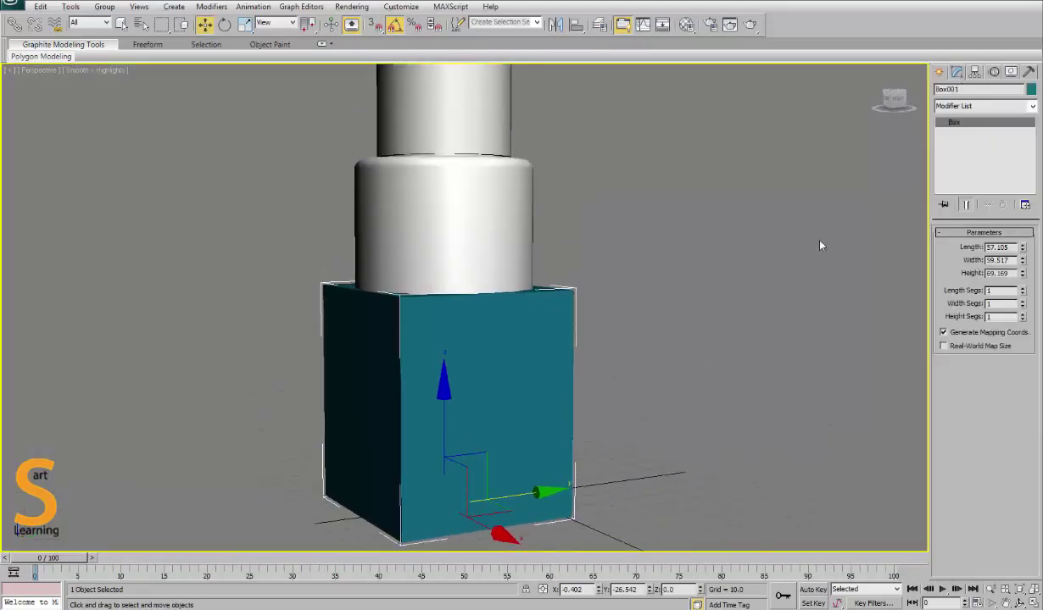
pyautogui.moveTo(787, 230); pyautogui.dragTo(768, 293, button='middle')
pyautogui.moveTo(1022, 276); pyautogui.dragTo(1025, 205)
pyautogui.keyDown('alt'); pyautogui.moveTo(642, 314); pyautogui.dragTo(643, 326, button='middle'); pyautogui.keyUp('alt')
pyautogui.press('F3')
pyautogui.press('F3')
pyautogui.press('F3')
pyautogui.keyDown('alt'); pyautogui.moveTo(567, 305); pyautogui.dragTo(554, 292, button='middle'); pyautogui.keyUp('alt')
pyautogui.moveTo(1022, 273); pyautogui.dragTo(1023, 276)
pyautogui.keyDown('alt'); pyautogui.moveTo(443, 331); pyautogui.dragTo(464, 455, button='middle'); pyautogui.keyUp('alt')
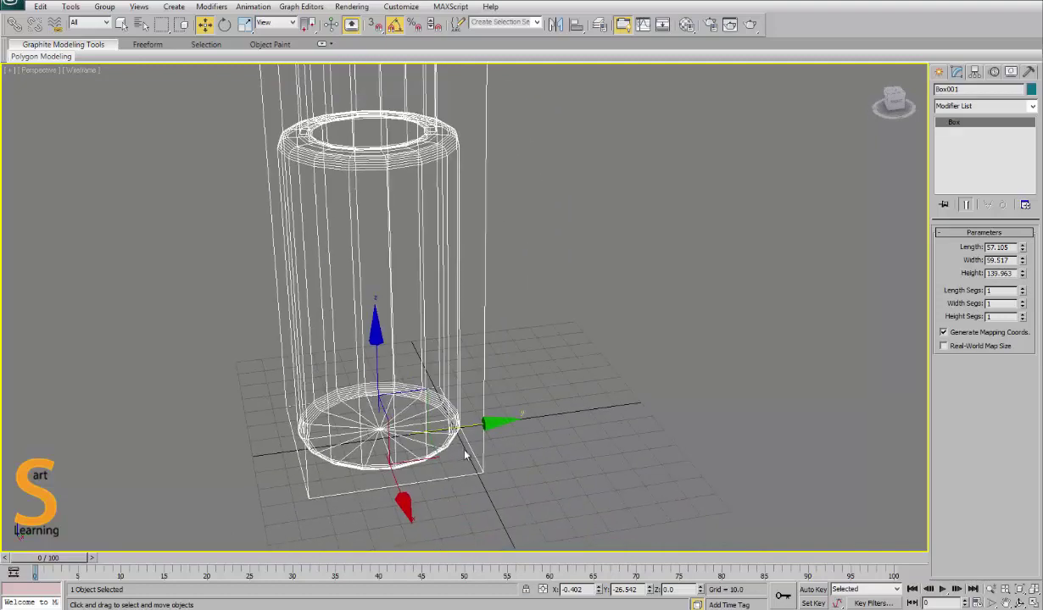
# Step: Move the box along Y to about 42.8 beside the bottle, restore the shaded display and reselect the box
pyautogui.moveTo(471, 425); pyautogui.dragTo(651, 398)
pyautogui.click(467, 476)
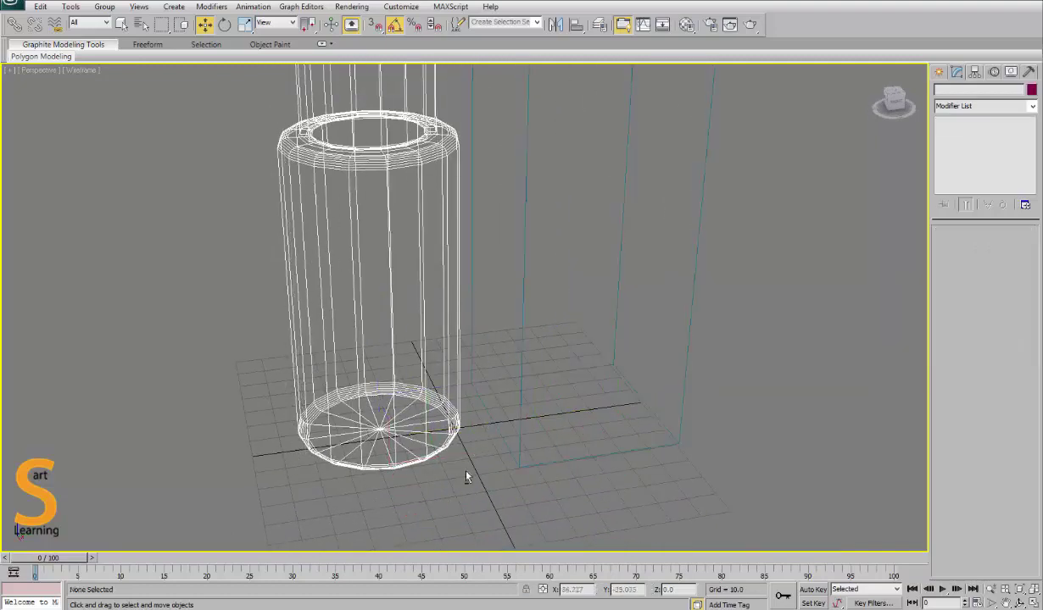
pyautogui.keyDown('alt'); pyautogui.moveTo(467, 476); pyautogui.dragTo(486, 438, button='middle'); pyautogui.keyUp('alt')
pyautogui.press('F3')
pyautogui.moveTo(587, 277); pyautogui.dragTo(581, 344, button='middle')
pyautogui.scroll(-4, 580, 345)
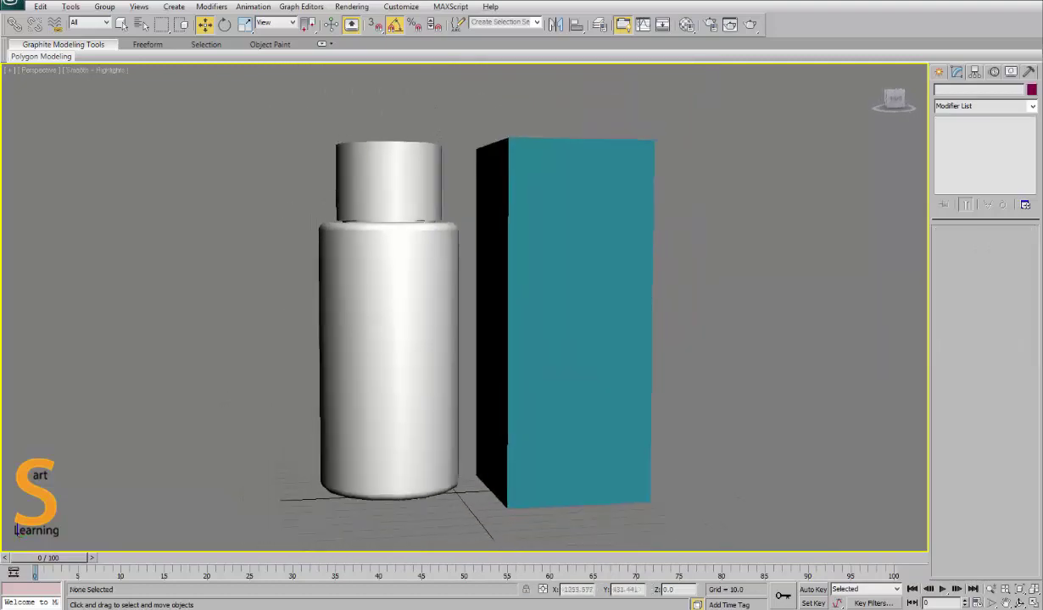
pyautogui.click(538, 349)
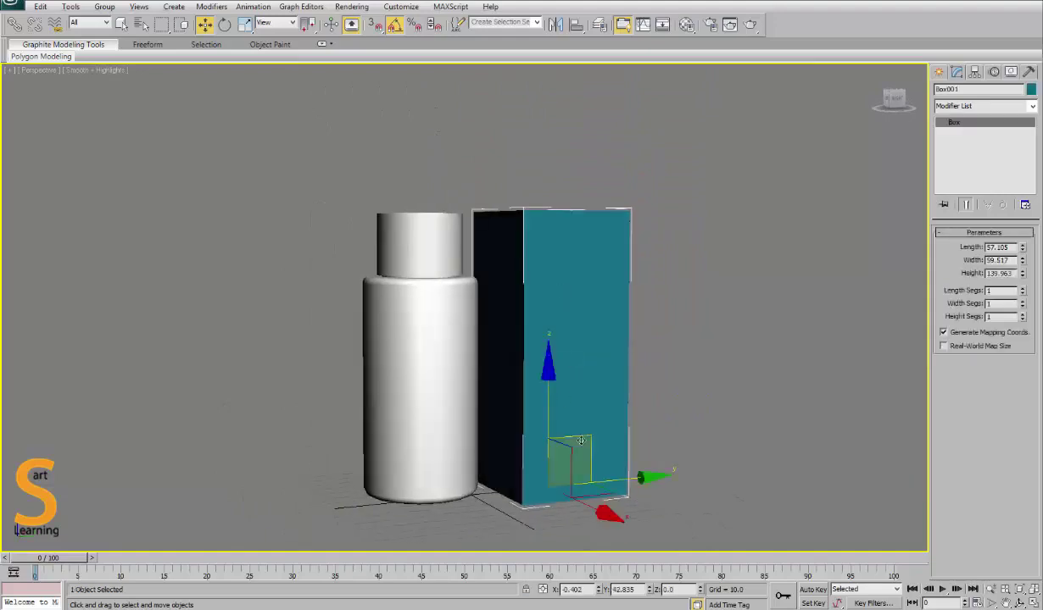
# Step: Start a line spline in the shaded Left view, placing its first point in the empty area beside the bottle
pyautogui.click(678, 341)
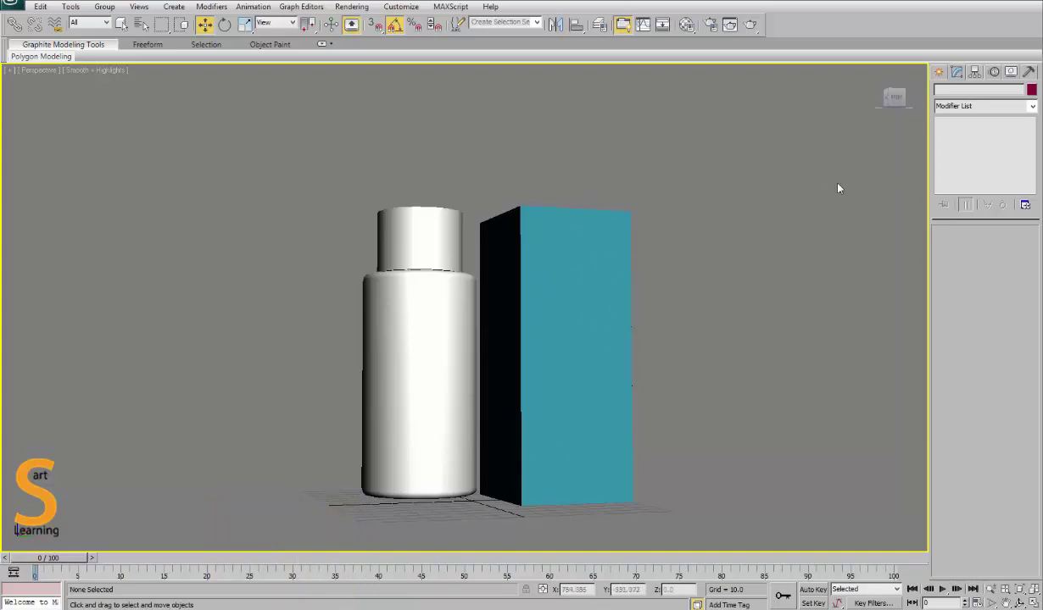
pyautogui.click(939, 72)
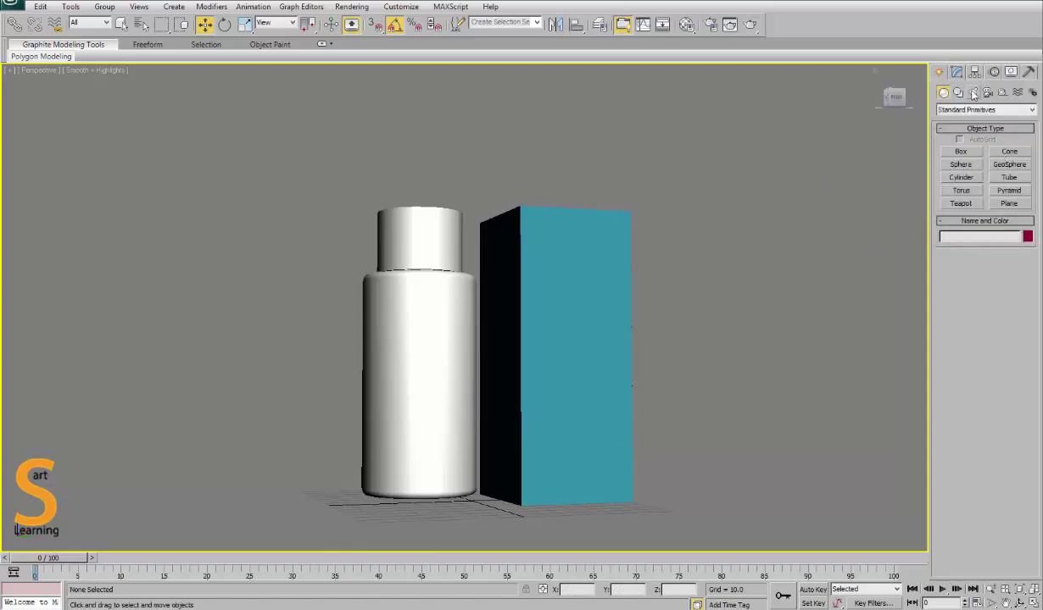
pyautogui.click(957, 92)
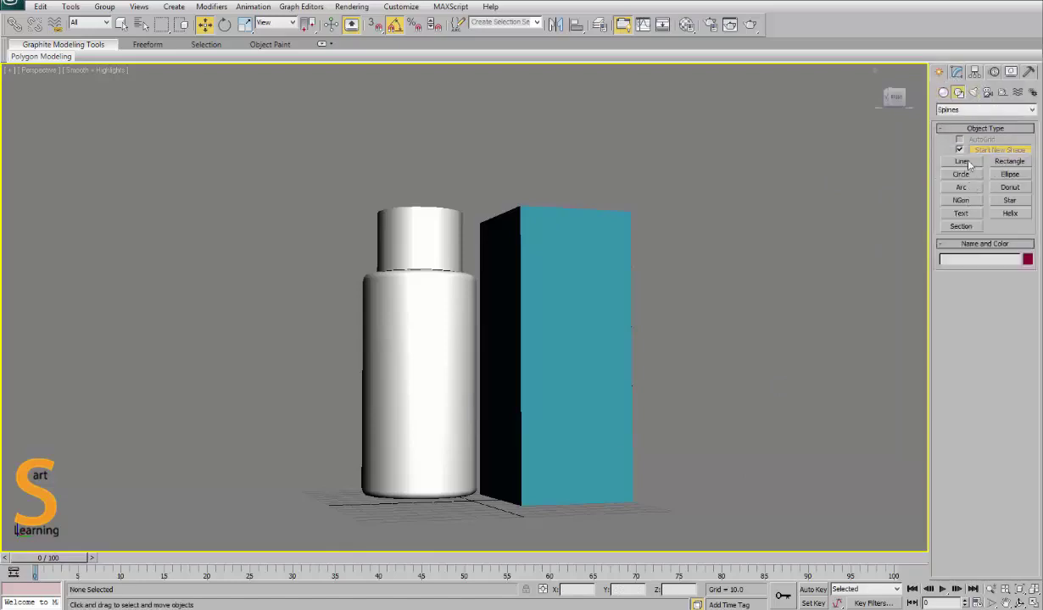
pyautogui.click(963, 161)
pyautogui.hotkey('alt', 'w')
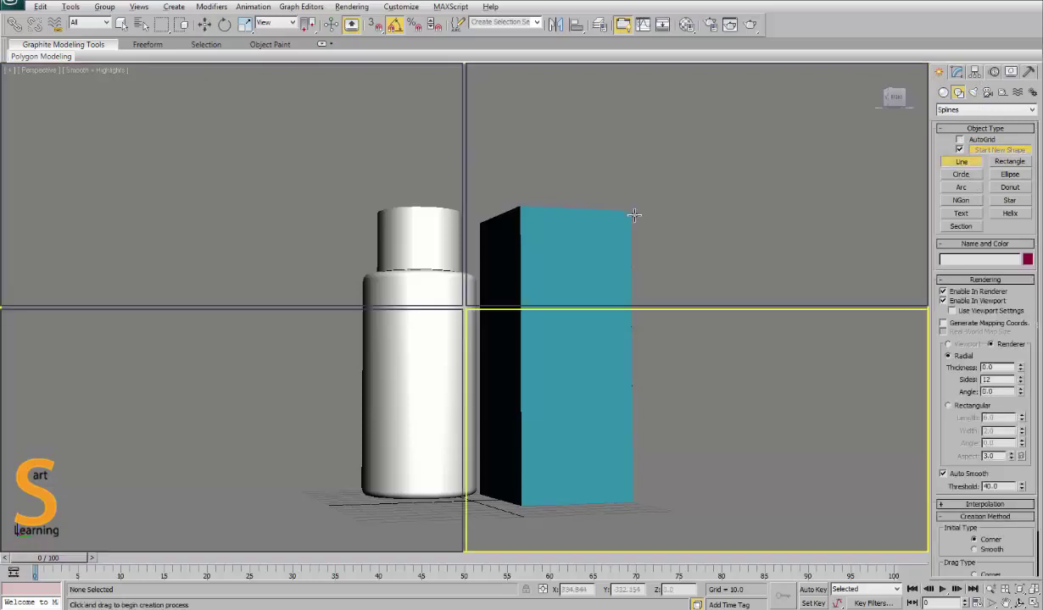
pyautogui.middleClick(635, 215)
pyautogui.hotkey('alt', 'w')
pyautogui.moveTo(522, 226); pyautogui.dragTo(451, 428, button='middle')
pyautogui.scroll(3, 563, 358)
pyautogui.hotkey('alt', 'w')
pyautogui.middleClick(261, 502)
pyautogui.hotkey('alt', 'w')
pyautogui.moveTo(665, 266); pyautogui.dragTo(622, 407, button='middle')
pyautogui.press('F3')
pyautogui.moveTo(624, 361); pyautogui.dragTo(484, 324, button='middle')
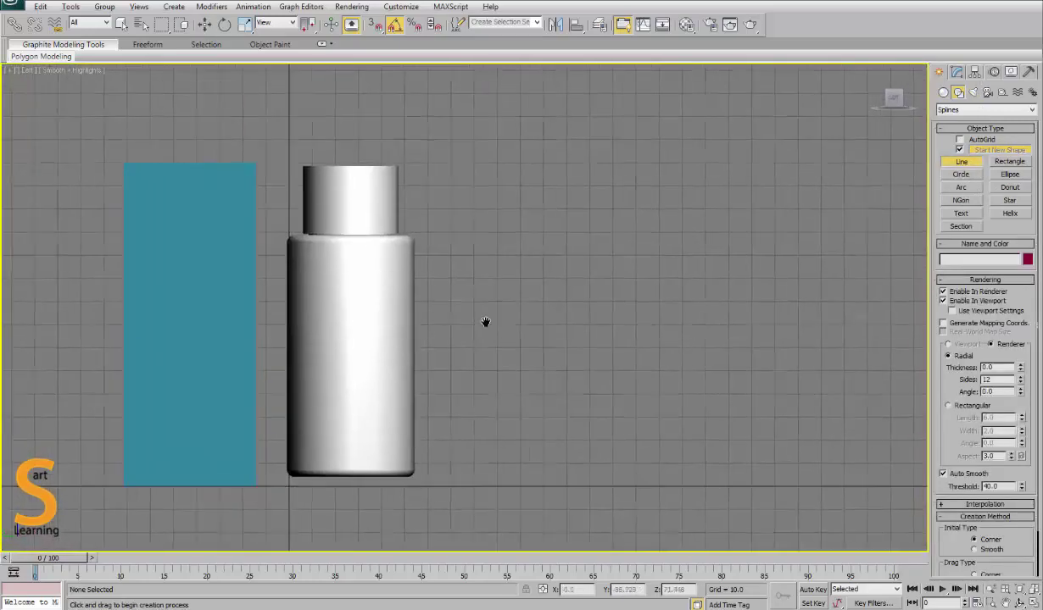
pyautogui.scroll(3, 484, 324)
pyautogui.click(465, 350)
pyautogui.moveTo(471, 192); pyautogui.dragTo(500, 170)
pyautogui.click(491, 266)
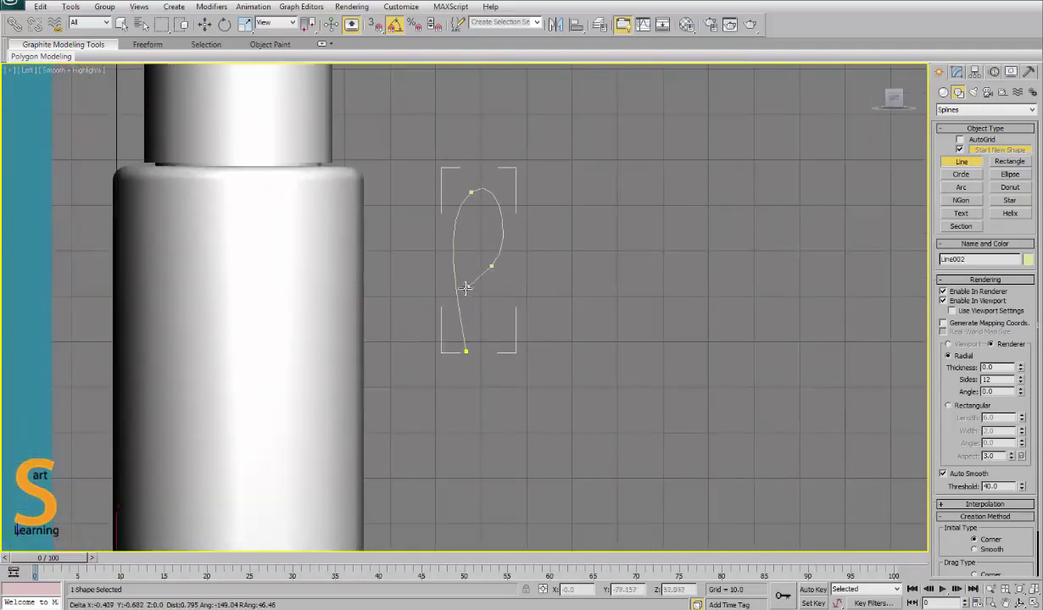
pyautogui.click(459, 272)
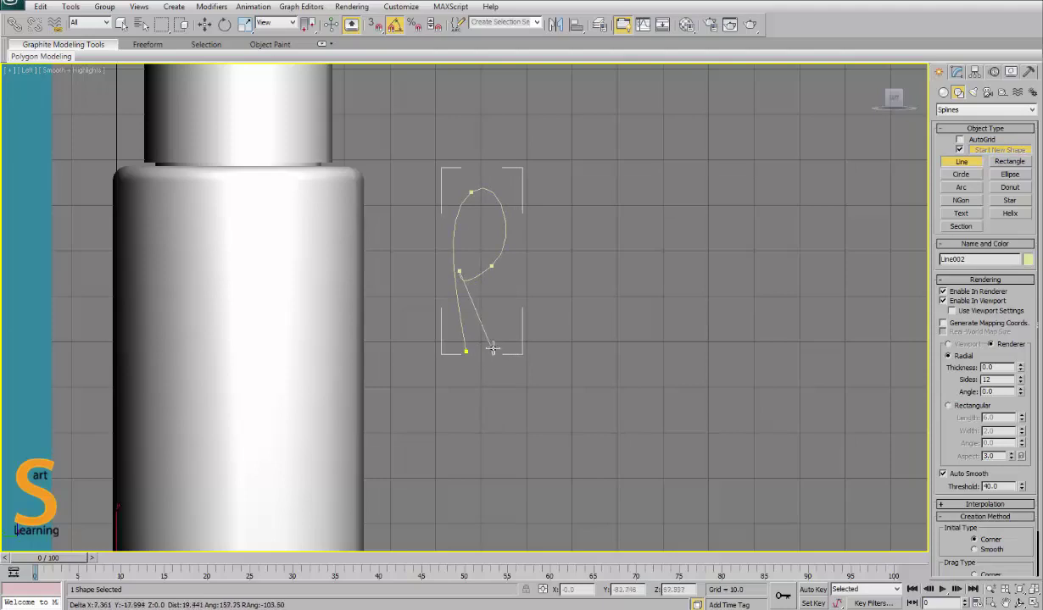
pyautogui.moveTo(551, 336); pyautogui.dragTo(589, 298)
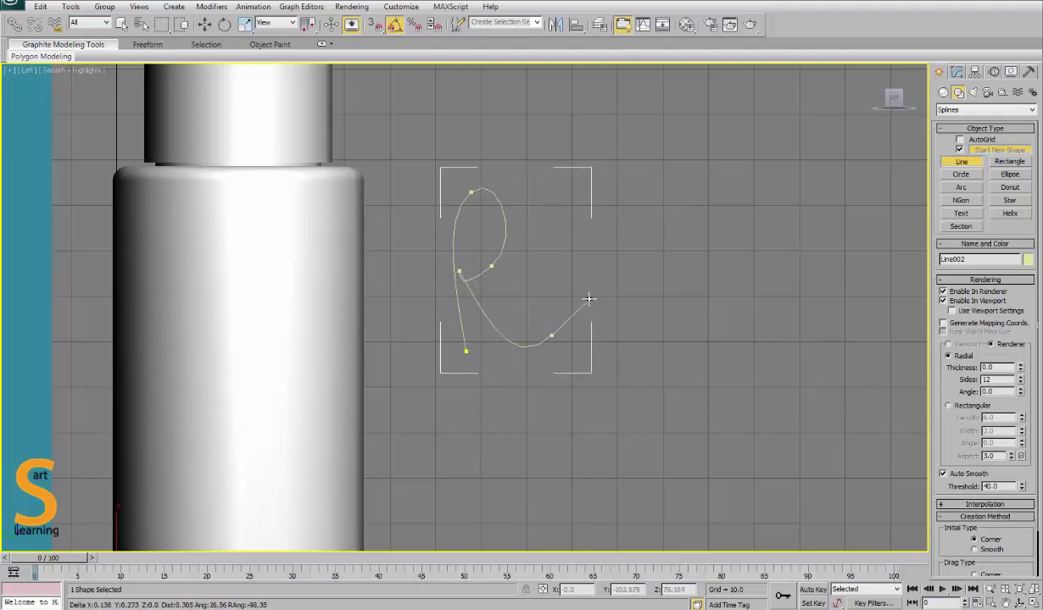
pyautogui.click(523, 291)
pyautogui.press('BackSpace')
pyautogui.press('BackSpace')
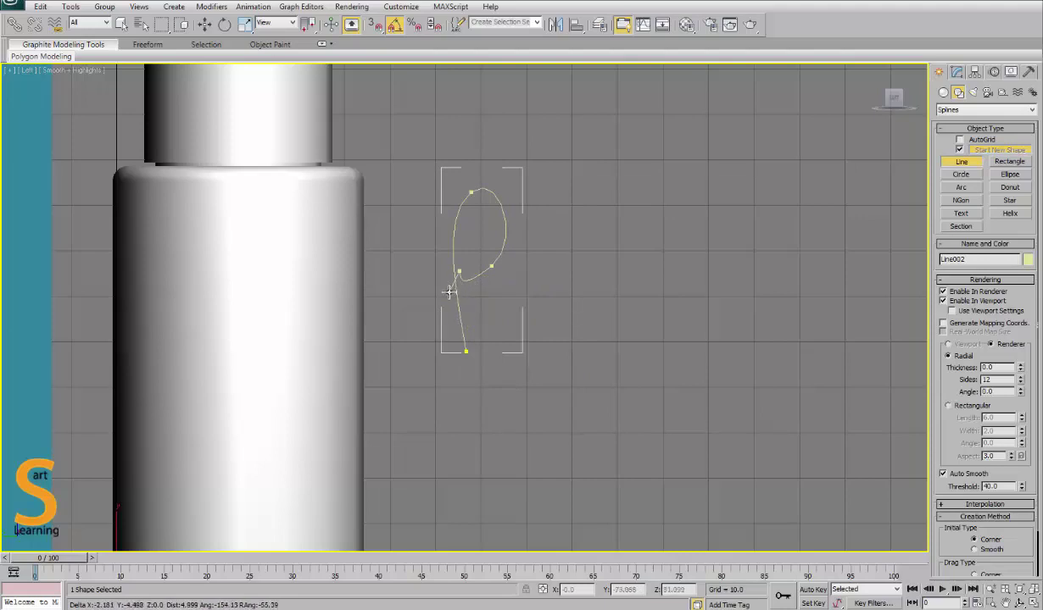
pyautogui.press('BackSpace')
pyautogui.press('BackSpace')
pyautogui.press('BackSpace')
pyautogui.press('BackSpace')
# Step: Draw the tall narrow loop and the small round loop of the handwritten lettering beside the bottle, keeping the spline open
pyautogui.moveTo(444, 170); pyautogui.dragTo(452, 129)
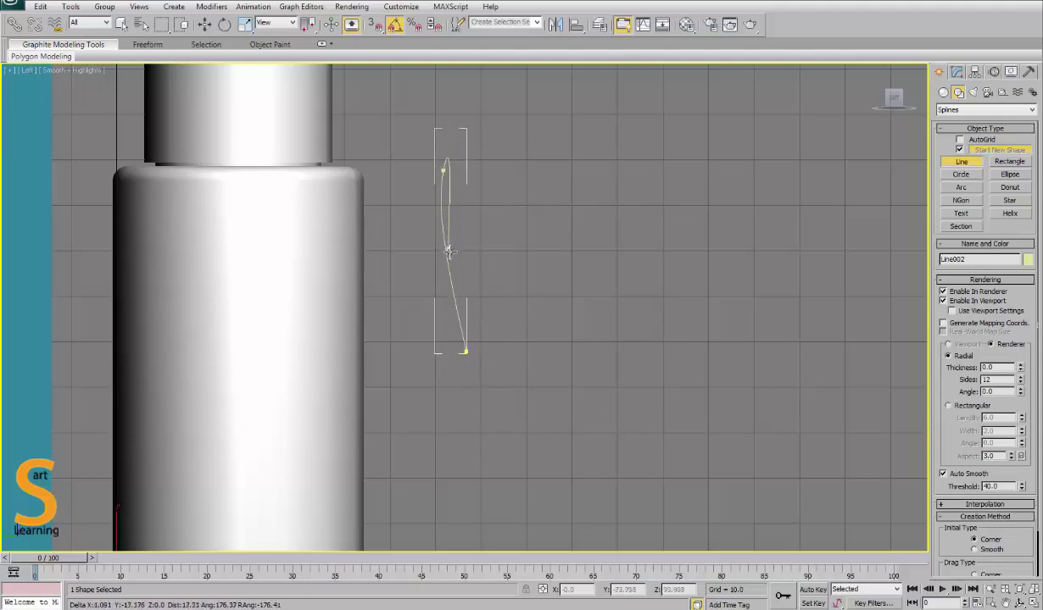
pyautogui.moveTo(467, 354); pyautogui.dragTo(440, 390)
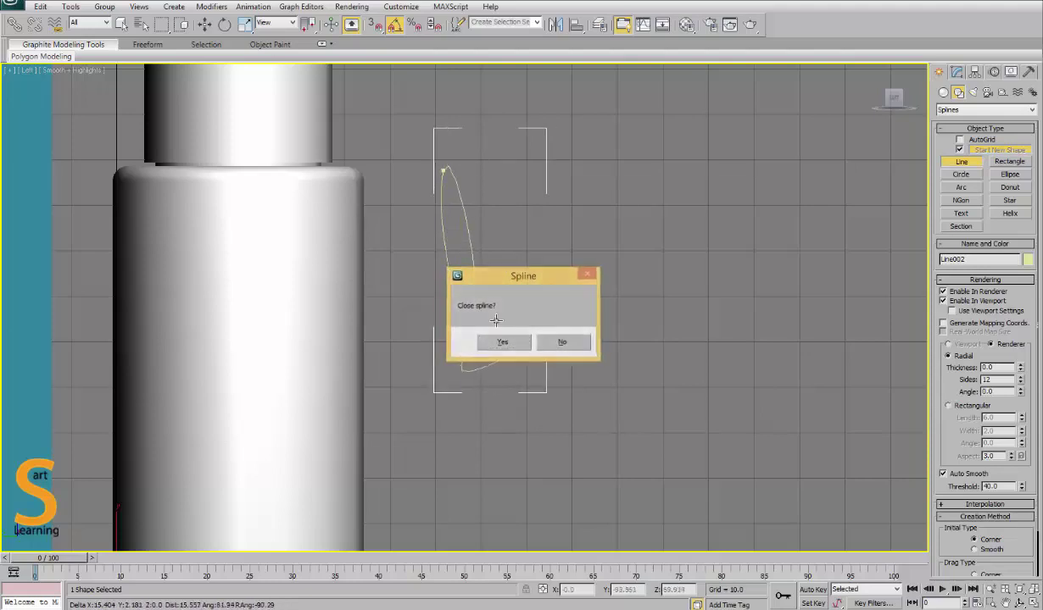
pyautogui.click(559, 342)
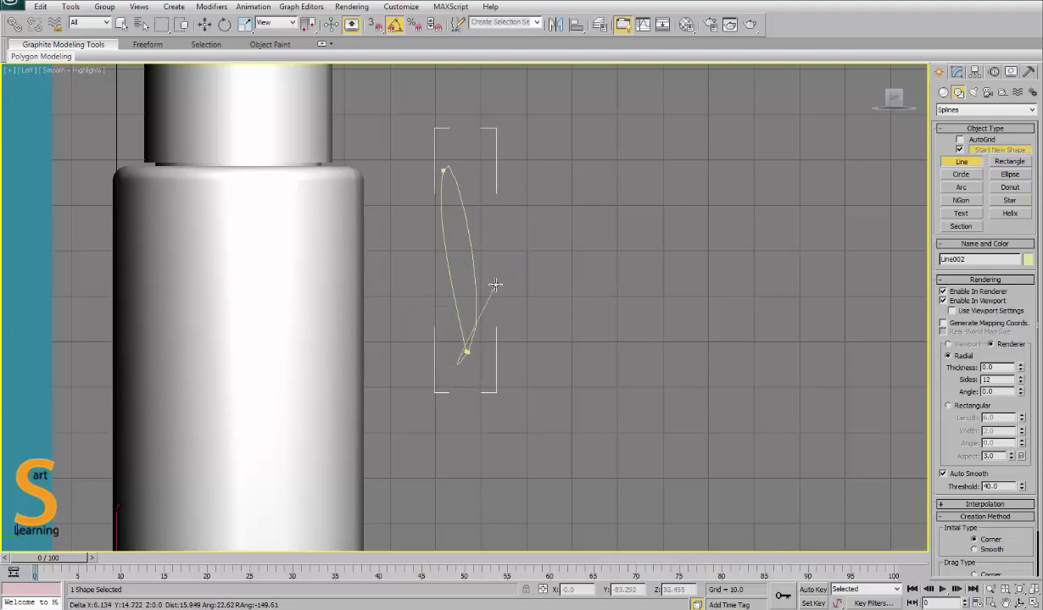
pyautogui.moveTo(508, 270); pyautogui.dragTo(561, 280)
pyautogui.click(520, 357)
pyautogui.moveTo(514, 360); pyautogui.dragTo(497, 356)
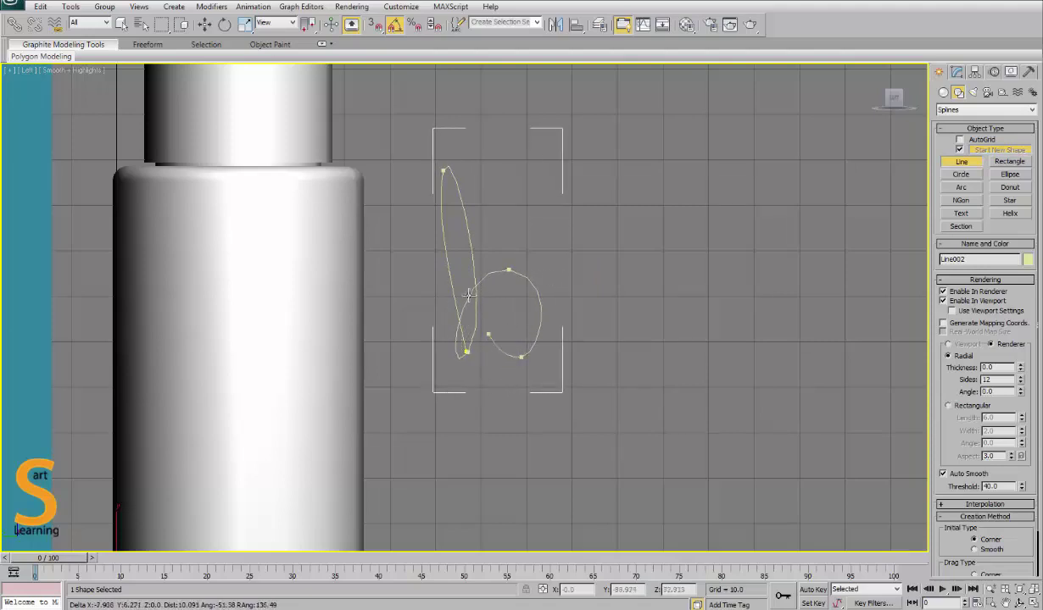
pyautogui.moveTo(491, 298); pyautogui.dragTo(500, 265)
# Step: Continue the lettering spline with a V-shaped stroke and a final curved letter with a tail, and finish the line
pyautogui.click(562, 297)
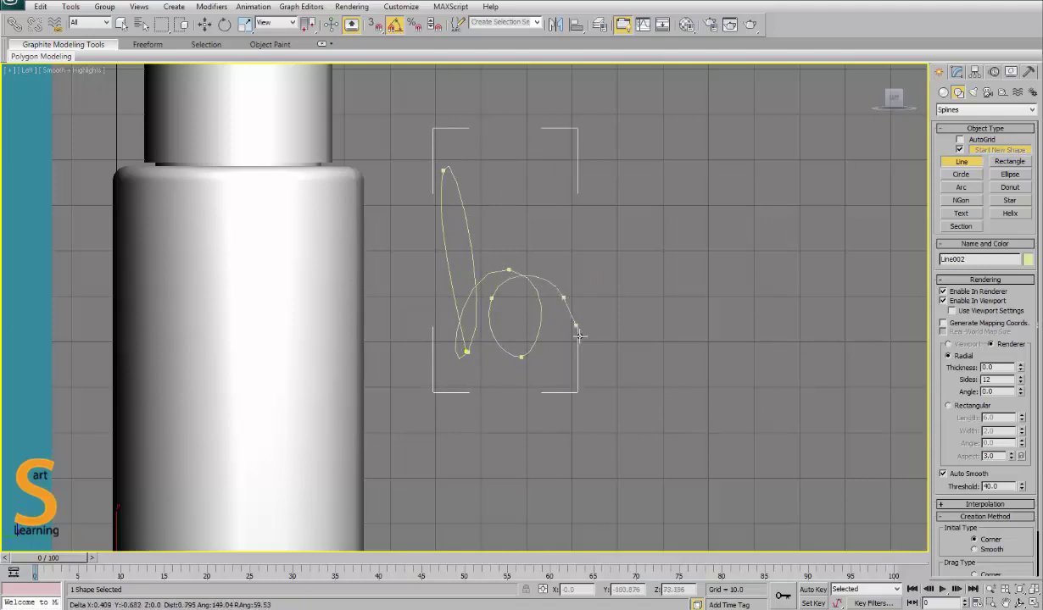
pyautogui.click(595, 352)
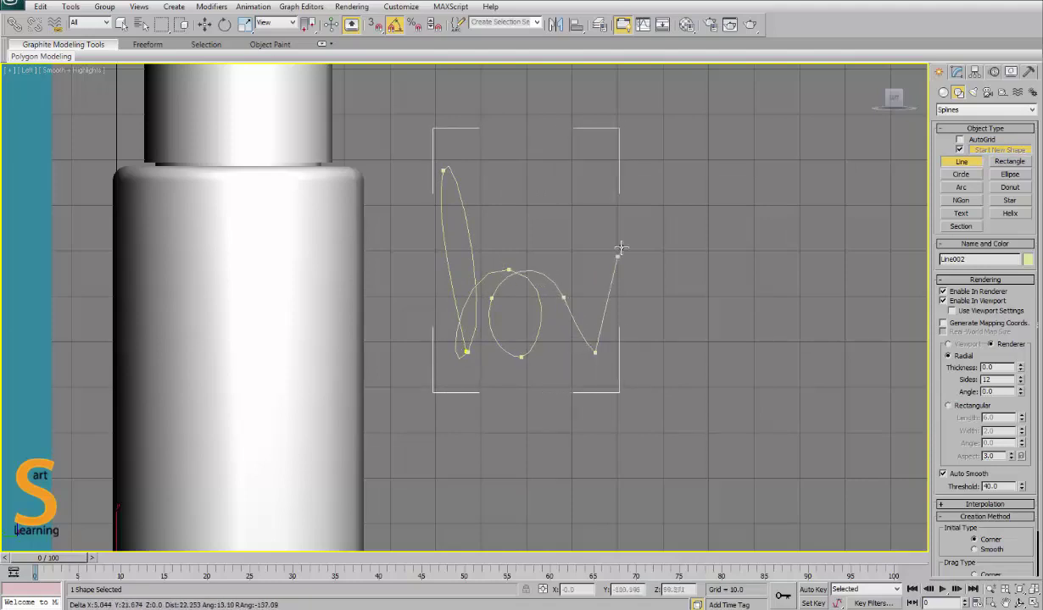
pyautogui.moveTo(623, 247); pyautogui.dragTo(629, 254)
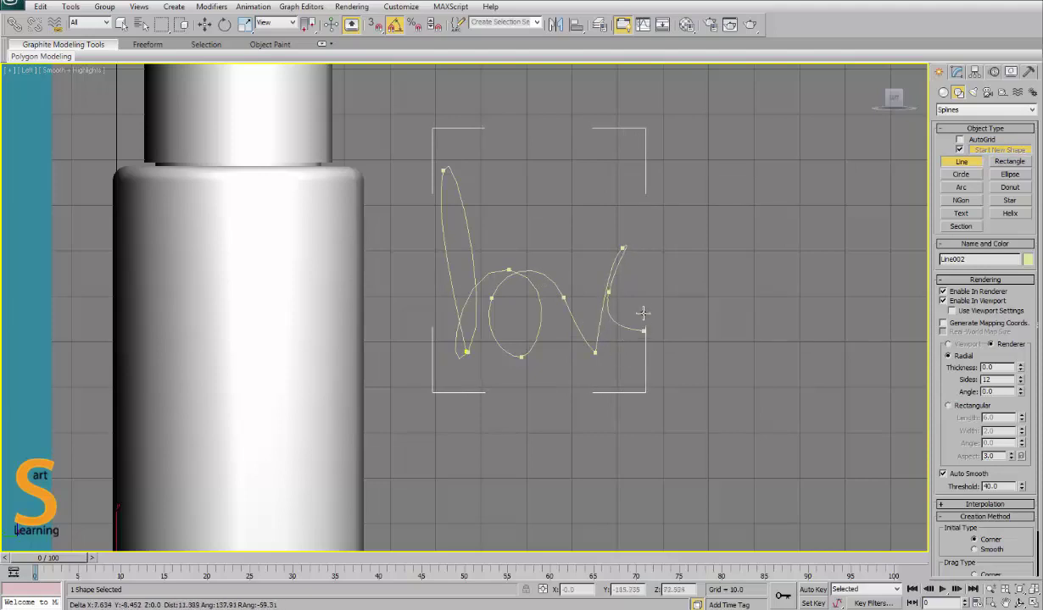
pyautogui.click(649, 282)
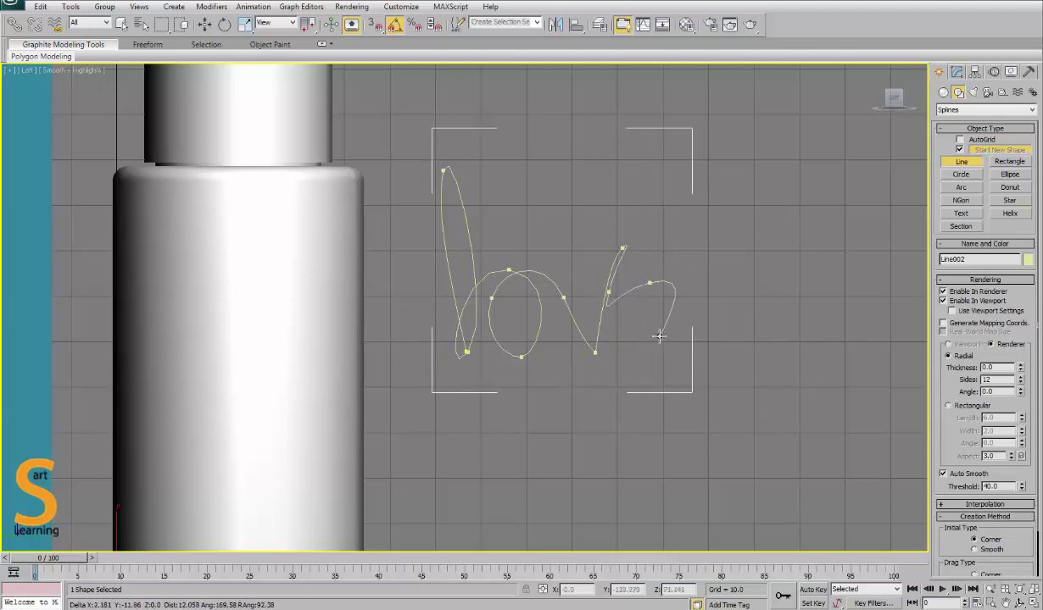
pyautogui.click(609, 368)
pyautogui.click(556, 339)
pyautogui.rightClick(498, 423)
pyautogui.rightClick(617, 458)
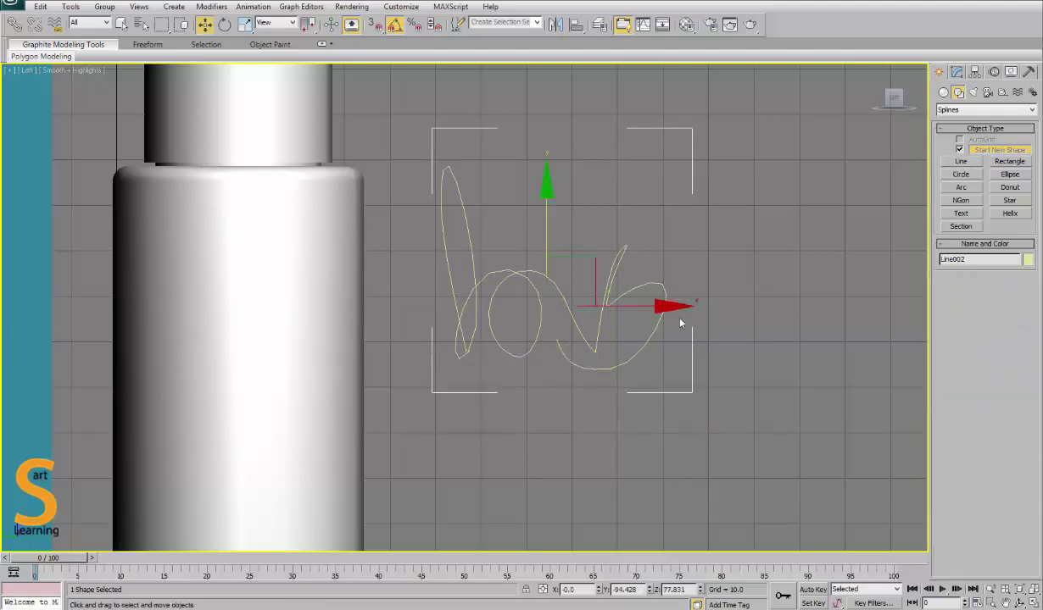
# Step: Set the lettering spline's radial rendering thickness to 1.49
pyautogui.click(956, 72)
pyautogui.moveTo(957, 272); pyautogui.dragTo(956, 540)
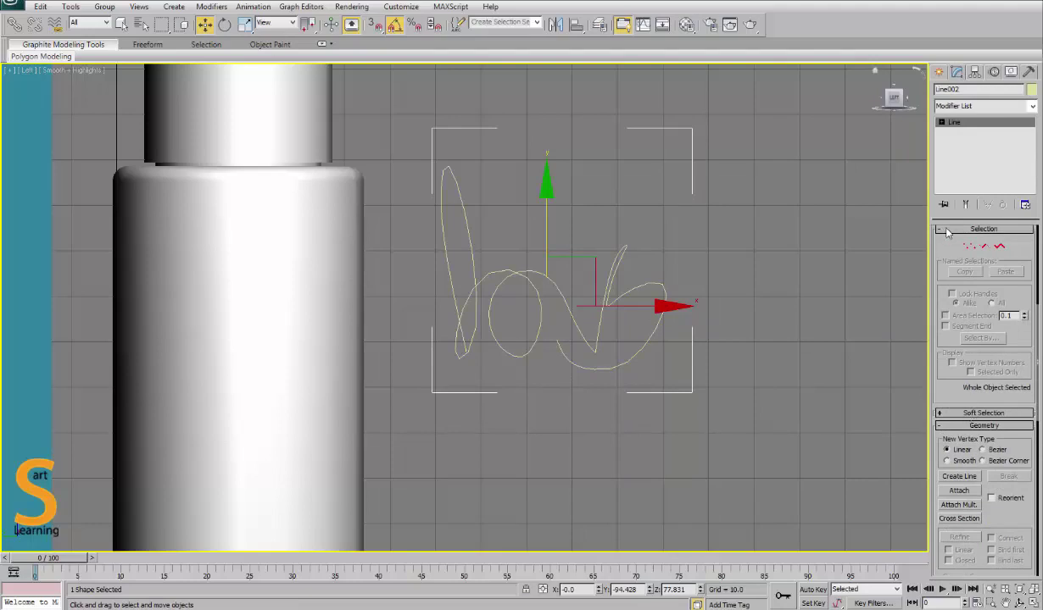
pyautogui.scroll(5, 938, 255)
pyautogui.scroll(1, 936, 241)
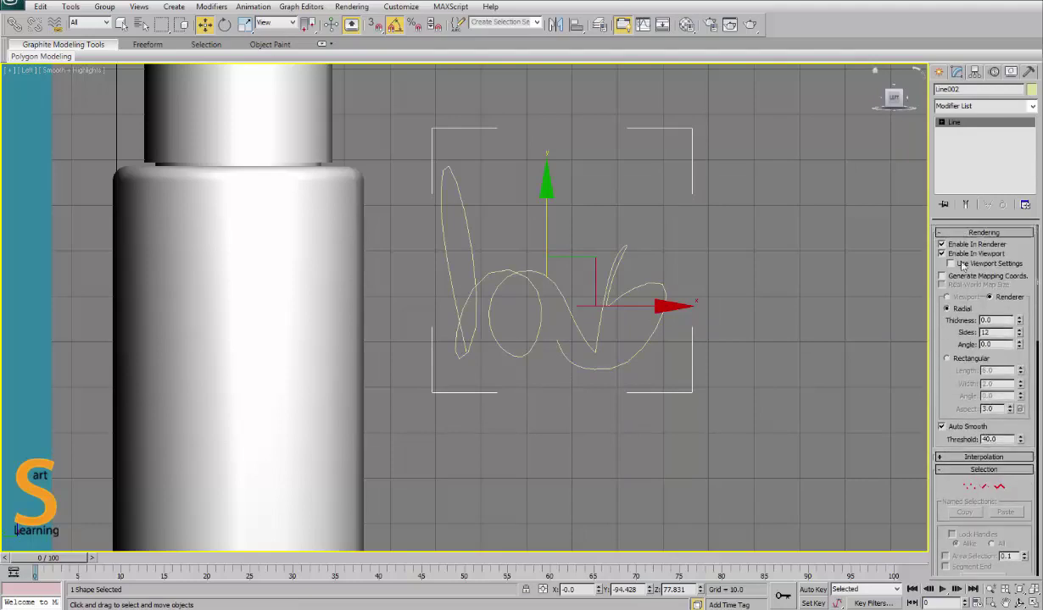
pyautogui.moveTo(1020, 322); pyautogui.dragTo(1021, 225)
# Step: Move the lettering out in front of the bottle and box, to about X 33.2, Y 23.9 and Z 63.2
pyautogui.moveTo(591, 262); pyautogui.dragTo(262, 328)
pyautogui.hotkey('alt', 'w')
pyautogui.rightClick(649, 417)
pyautogui.hotkey('alt', 'w')
pyautogui.keyDown('alt'); pyautogui.moveTo(552, 324); pyautogui.dragTo(528, 481, button='middle'); pyautogui.keyUp('alt')
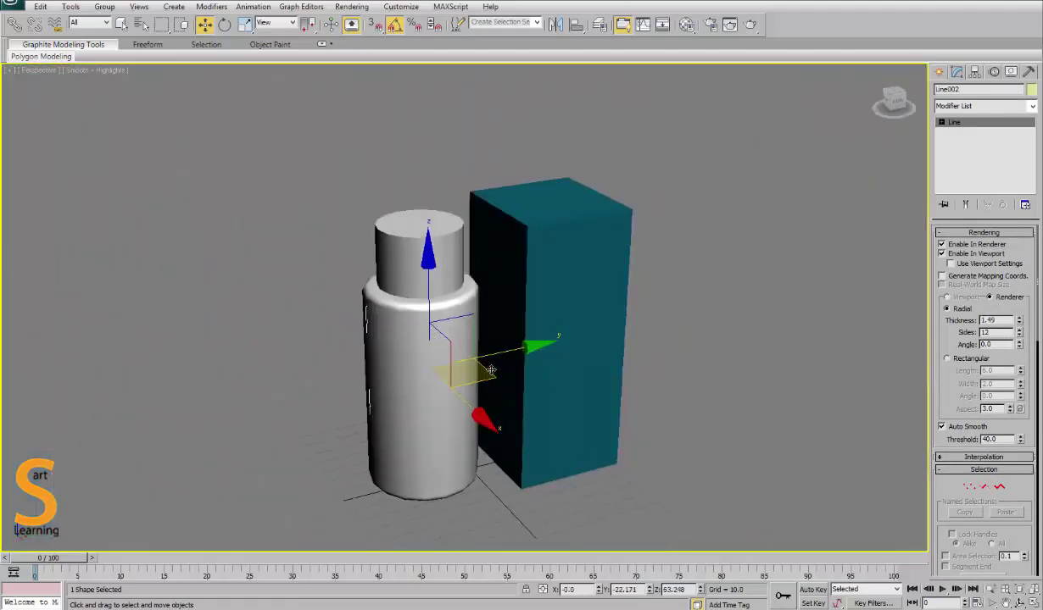
pyautogui.moveTo(528, 481); pyautogui.dragTo(597, 384)
# Step: Shift the lettering along X to about 29.5 in the Front view, bringing it against the box's face
pyautogui.hotkey('alt', 'w')
pyautogui.rightClick(235, 444)
pyautogui.hotkey('alt', 'w')
pyautogui.press('f')
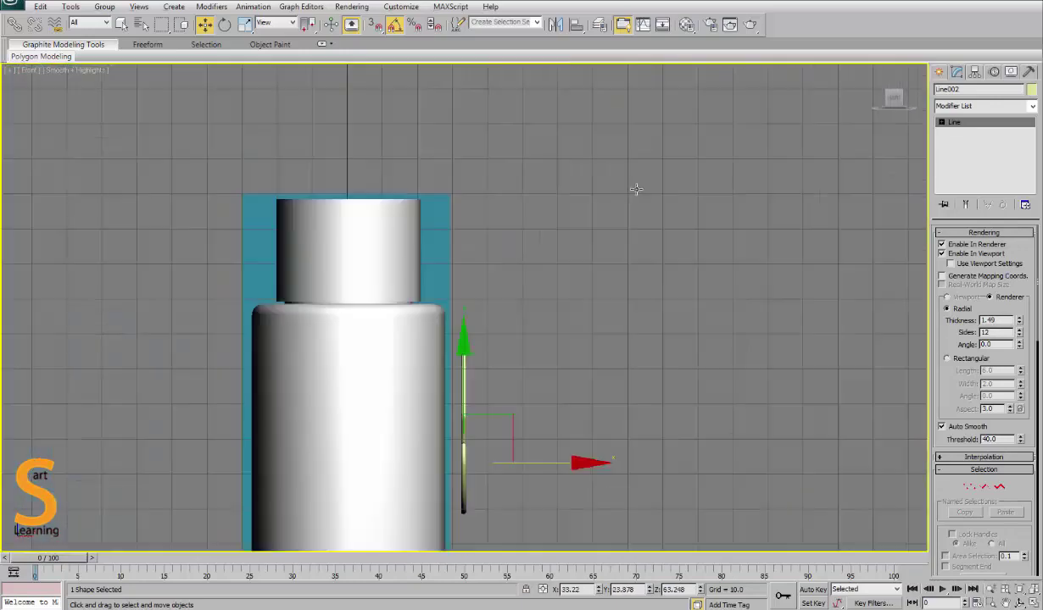
pyautogui.moveTo(483, 471); pyautogui.dragTo(493, 336, button='middle')
pyautogui.scroll(3, 509, 351)
pyautogui.moveTo(550, 347); pyautogui.dragTo(526, 348)
# Step: Move the lettering along Y to about 43.8 in the Left view to center it on the box
pyautogui.hotkey('alt', 'w')
pyautogui.rightClick(90, 431)
pyautogui.hotkey('alt', 'w')
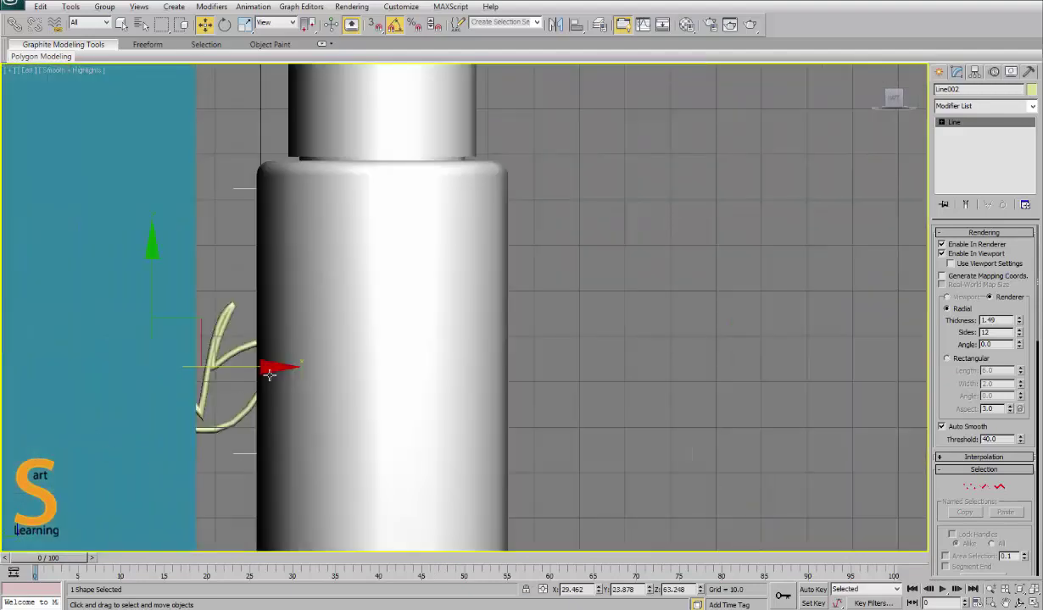
pyautogui.moveTo(513, 376); pyautogui.dragTo(958, 341, button='middle')
pyautogui.press('F3')
pyautogui.moveTo(690, 332); pyautogui.dragTo(598, 333)
pyautogui.hotkey('alt', 'w')
pyautogui.rightClick(708, 424)
pyautogui.hotkey('alt', 'w')
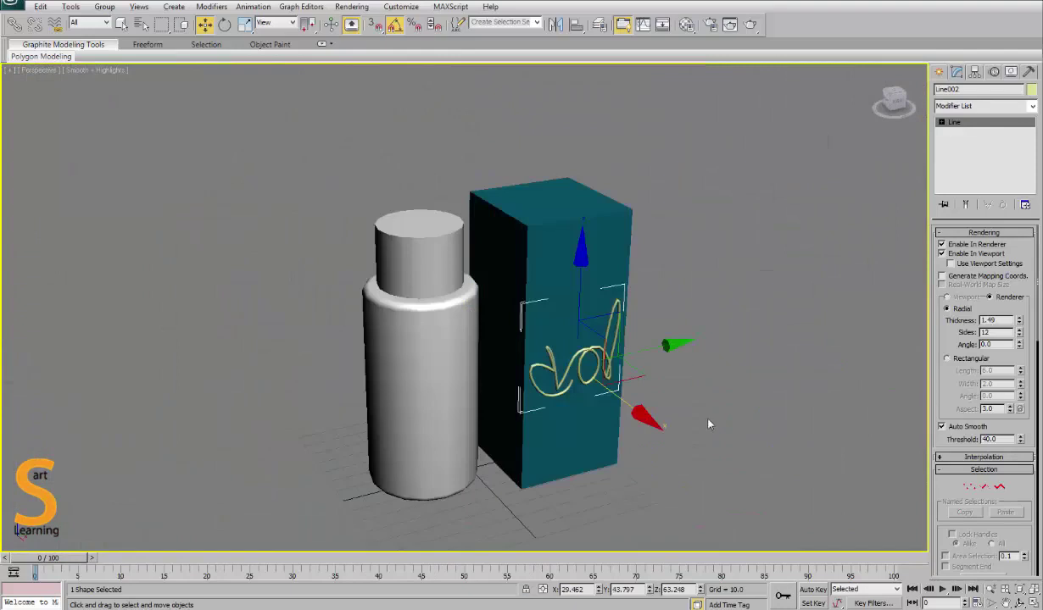
# Step: Smooth the lettering spline by raising its interpolation steps to 21
pyautogui.press('z')
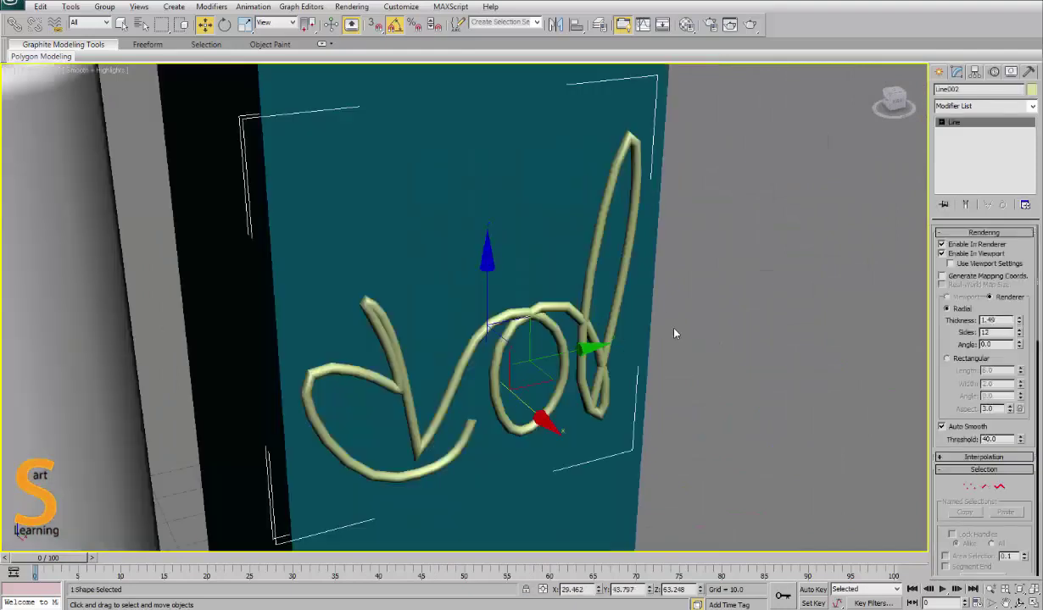
pyautogui.click(982, 457)
pyautogui.moveTo(1013, 443); pyautogui.dragTo(977, 429)
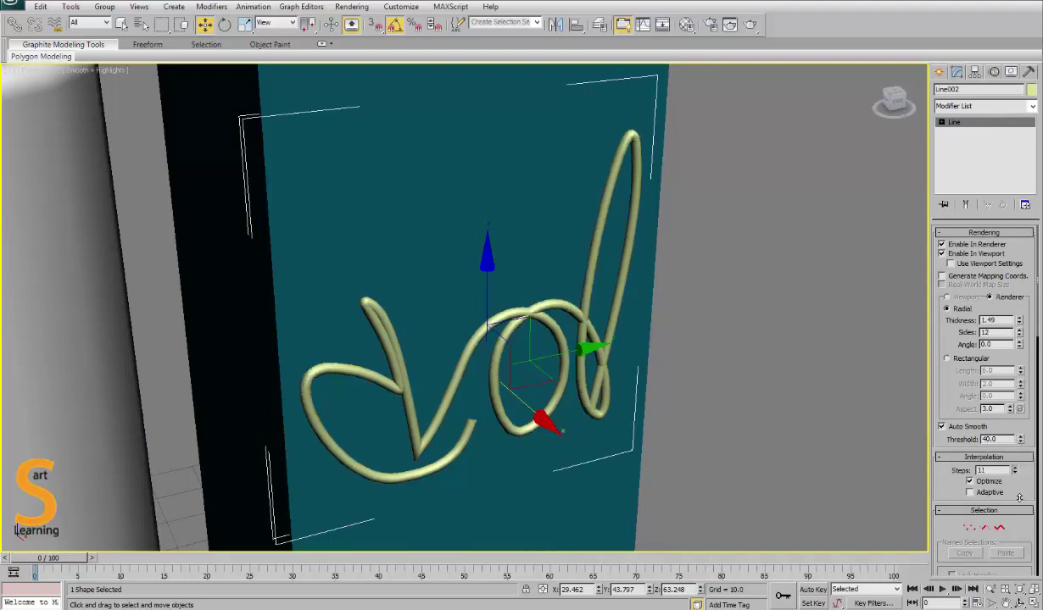
pyautogui.click(789, 326)
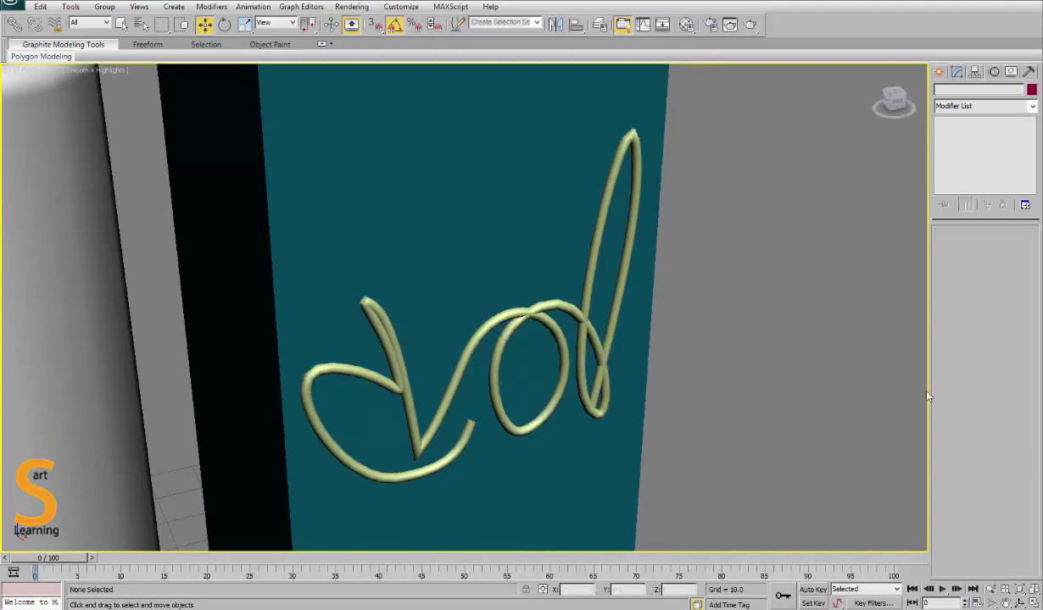
pyautogui.click(607, 342)
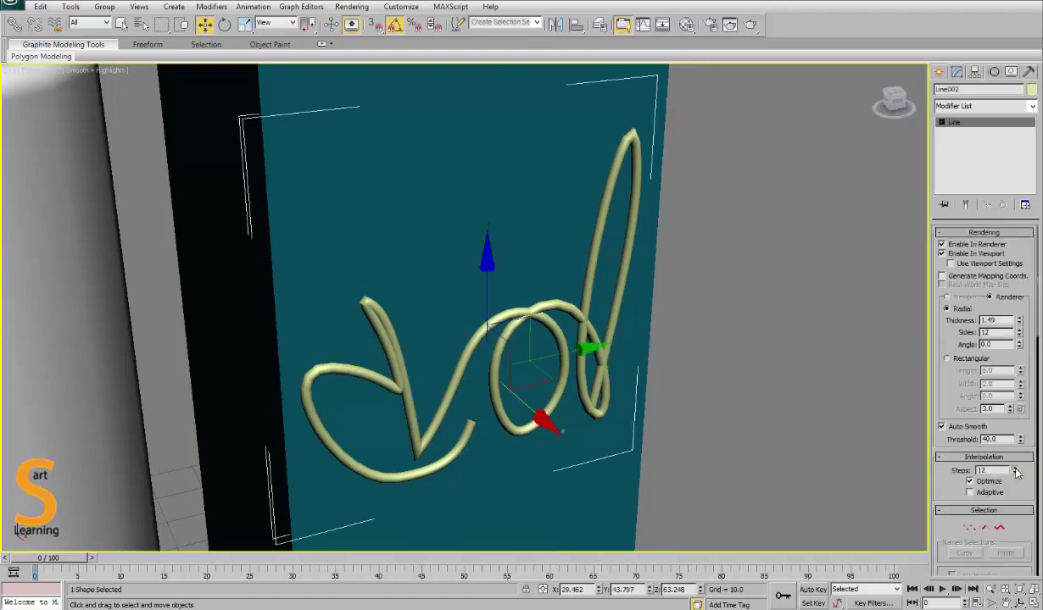
pyautogui.click(722, 401)
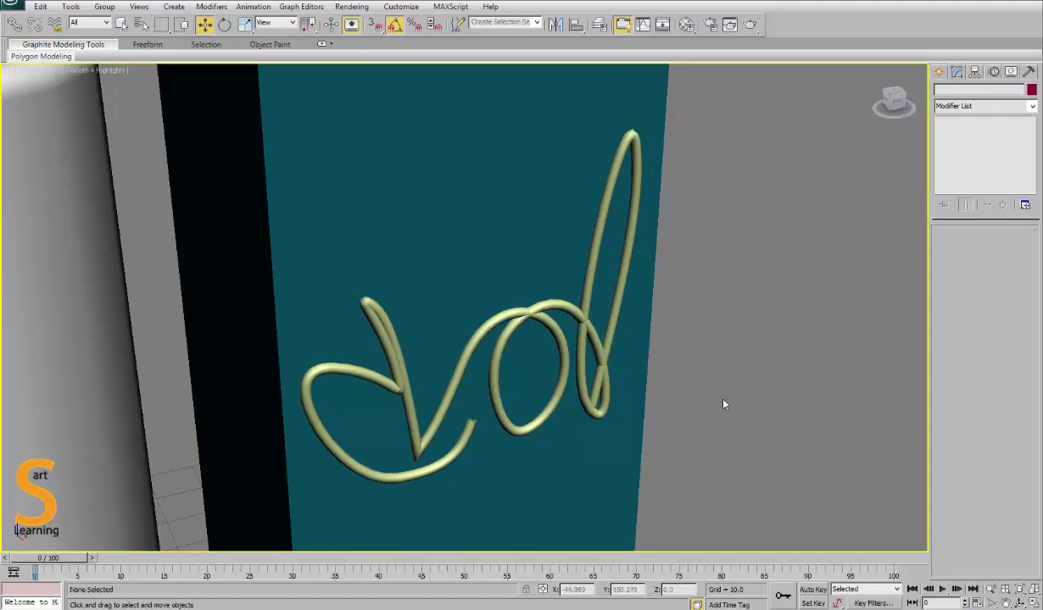
# Step: Change the packaging box's object color to gray
pyautogui.scroll(-5, 674, 317)
pyautogui.keyDown('alt'); pyautogui.moveTo(674, 317); pyautogui.dragTo(600, 287, button='middle'); pyautogui.keyUp('alt')
pyautogui.click(583, 286)
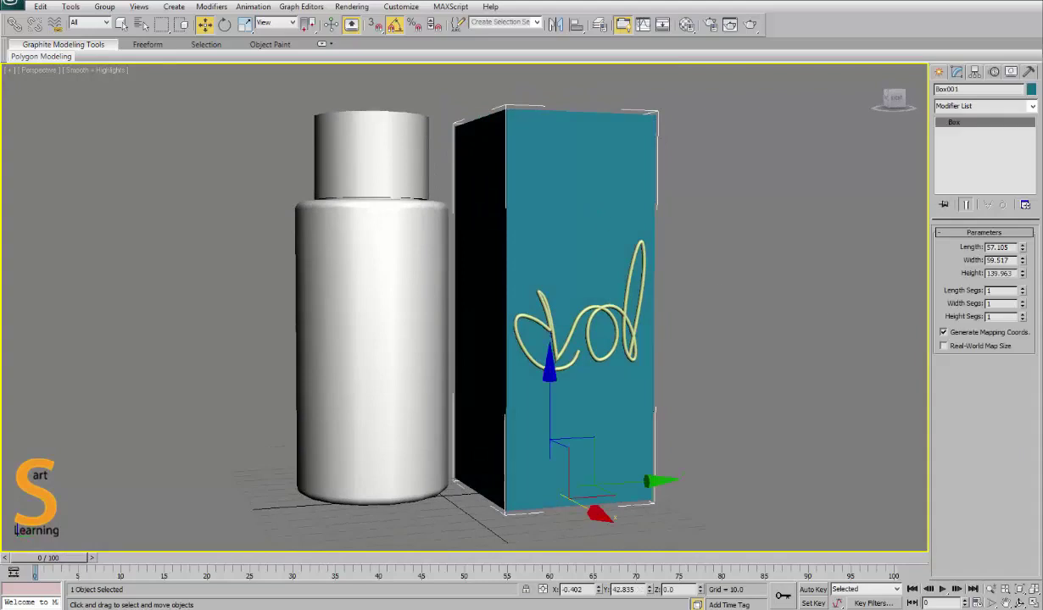
pyautogui.click(1030, 90)
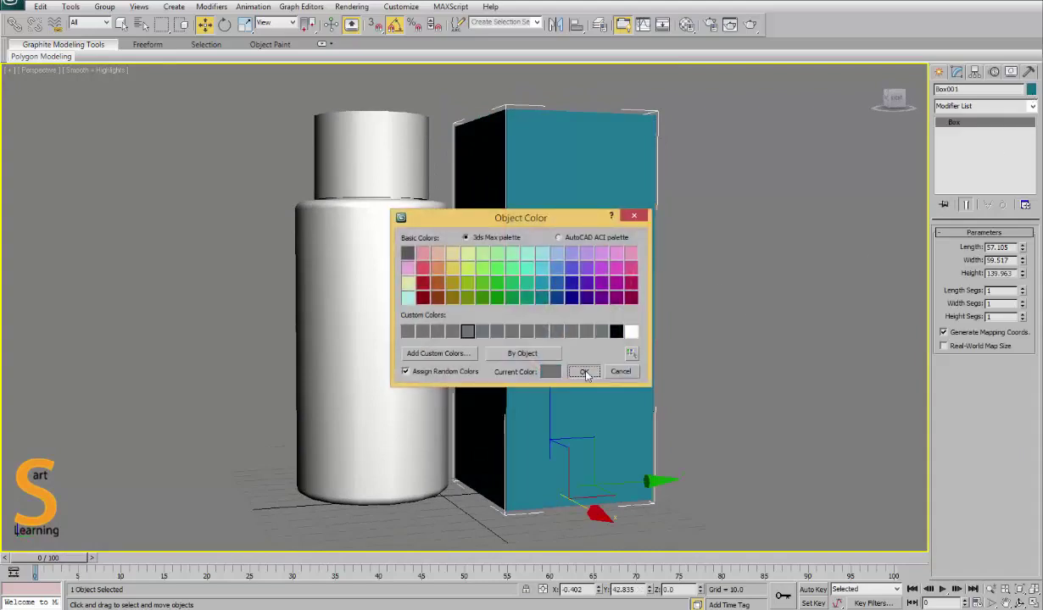
pyautogui.click(584, 373)
# Step: Change the lettering spline's object color to black
pyautogui.click(599, 310)
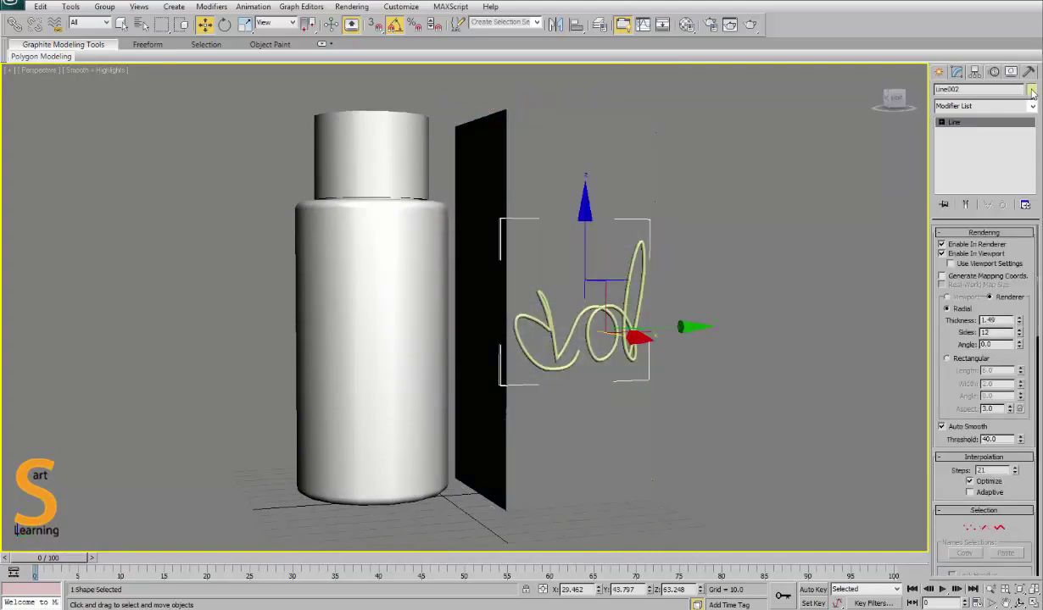
pyautogui.click(1030, 90)
pyautogui.click(594, 327)
pyautogui.click(583, 373)
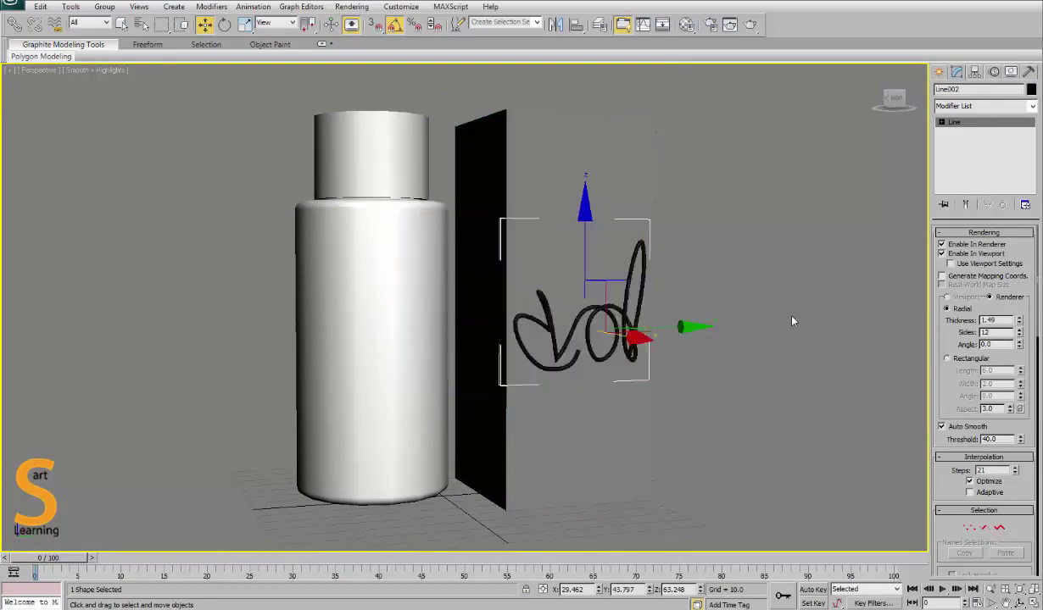
pyautogui.click(792, 321)
# Step: Raise the lettering by about 37.8 along Z to the upper part of the box's front
pyautogui.click(599, 305)
pyautogui.moveTo(584, 241); pyautogui.dragTo(577, 134)
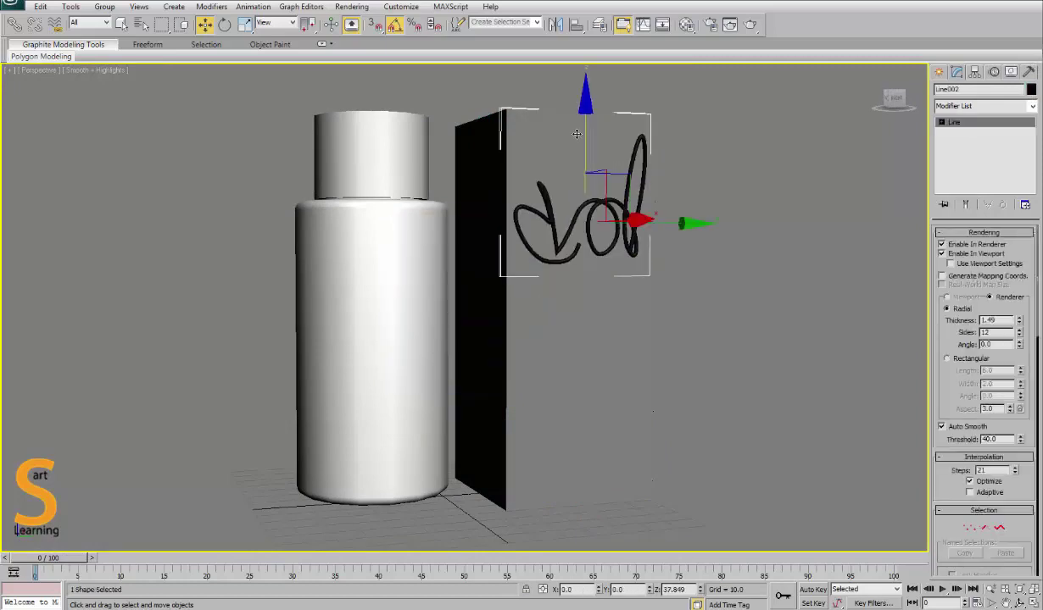
pyautogui.click(793, 276)
pyautogui.keyDown('alt'); pyautogui.moveTo(793, 276); pyautogui.dragTo(822, 291, button='middle'); pyautogui.keyUp('alt')
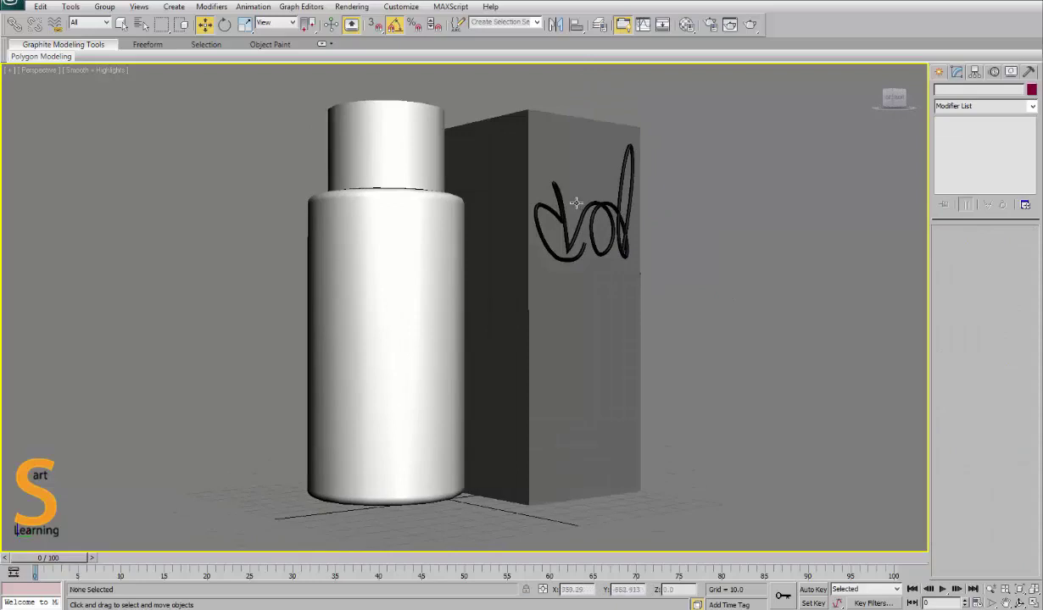
# Step: Create a text spline reading PERFUME in the left view, directly below the handwritten lettering
pyautogui.keyDown('alt'); pyautogui.moveTo(575, 203); pyautogui.dragTo(619, 293, button='middle'); pyautogui.keyUp('alt')
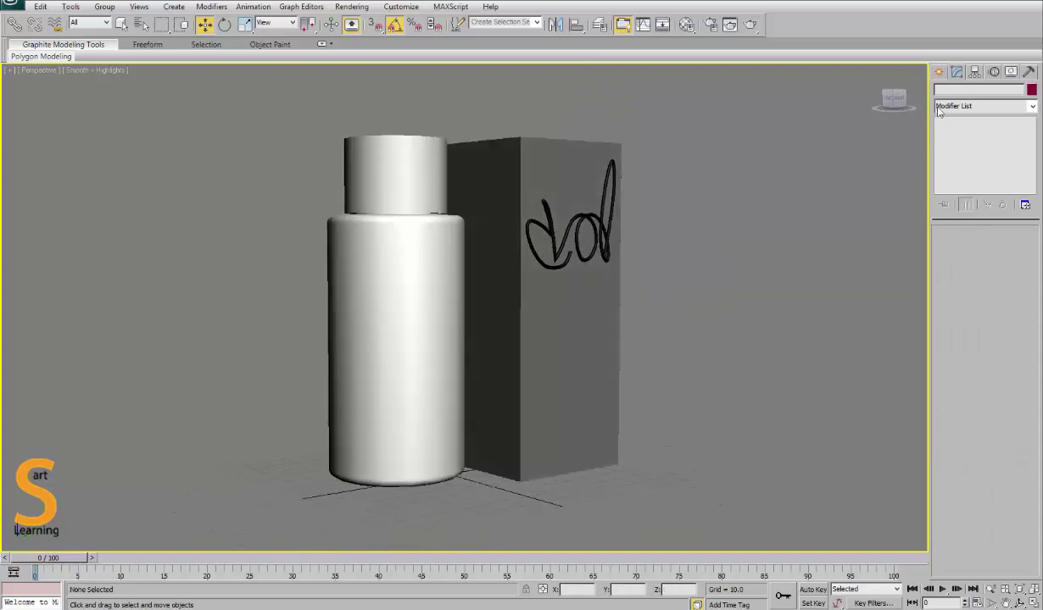
pyautogui.click(941, 72)
pyautogui.click(961, 213)
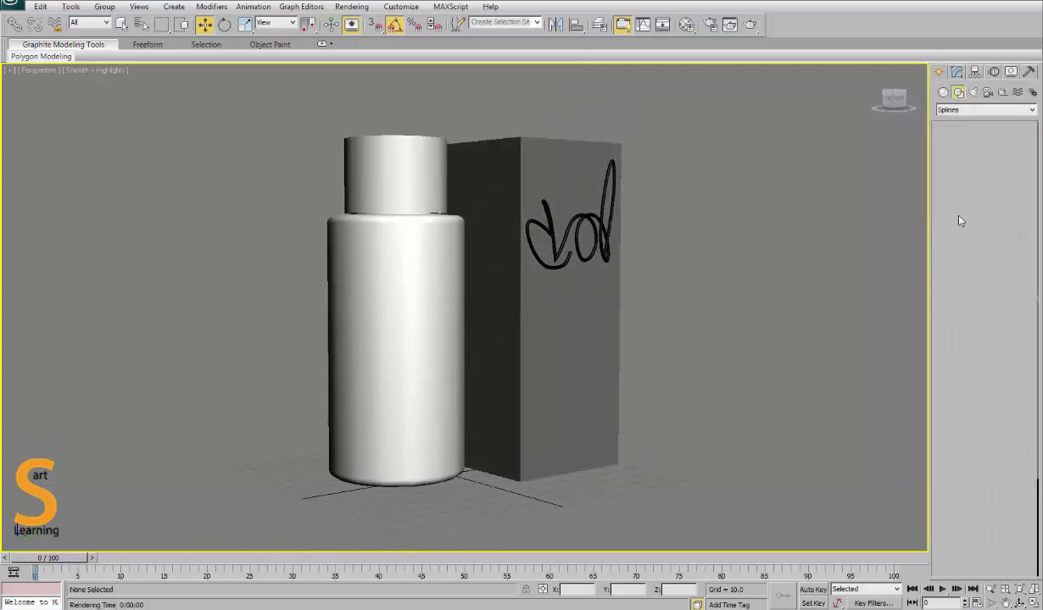
pyautogui.hotkey('alt', 'w')
pyautogui.hotkey('alt', 'w')
pyautogui.moveTo(1005, 475); pyautogui.dragTo(1005, 350)
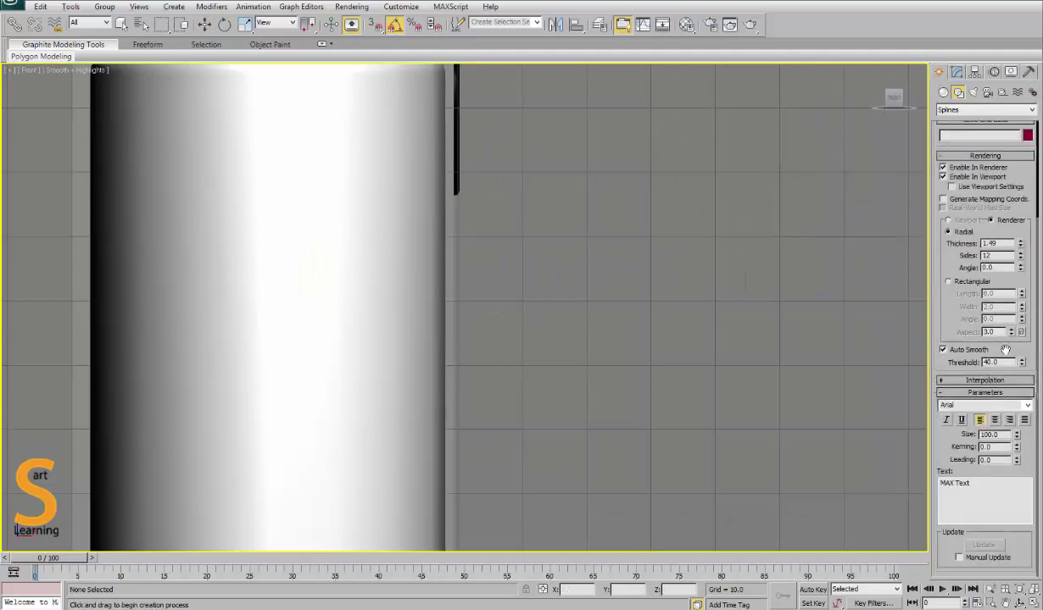
pyautogui.moveTo(975, 483); pyautogui.dragTo(917, 465)
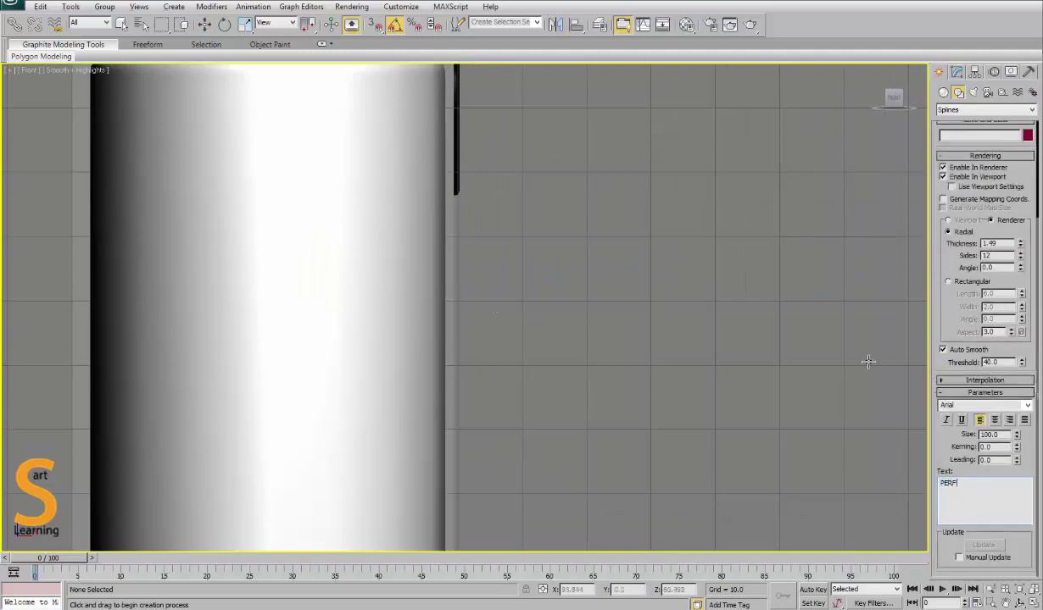
pyautogui.hotkey('alt', 'w')
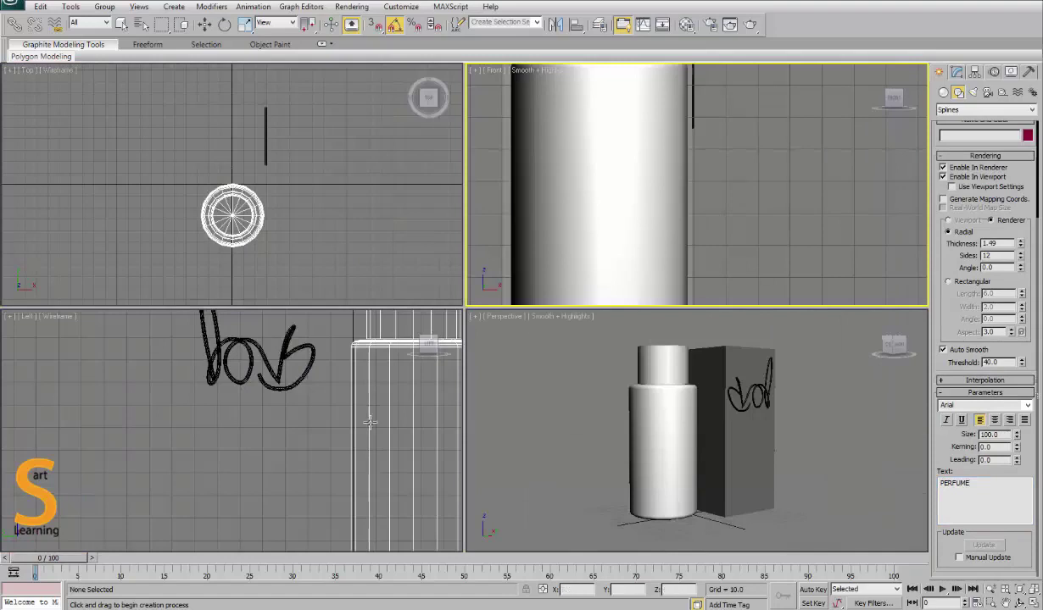
pyautogui.click(264, 447)
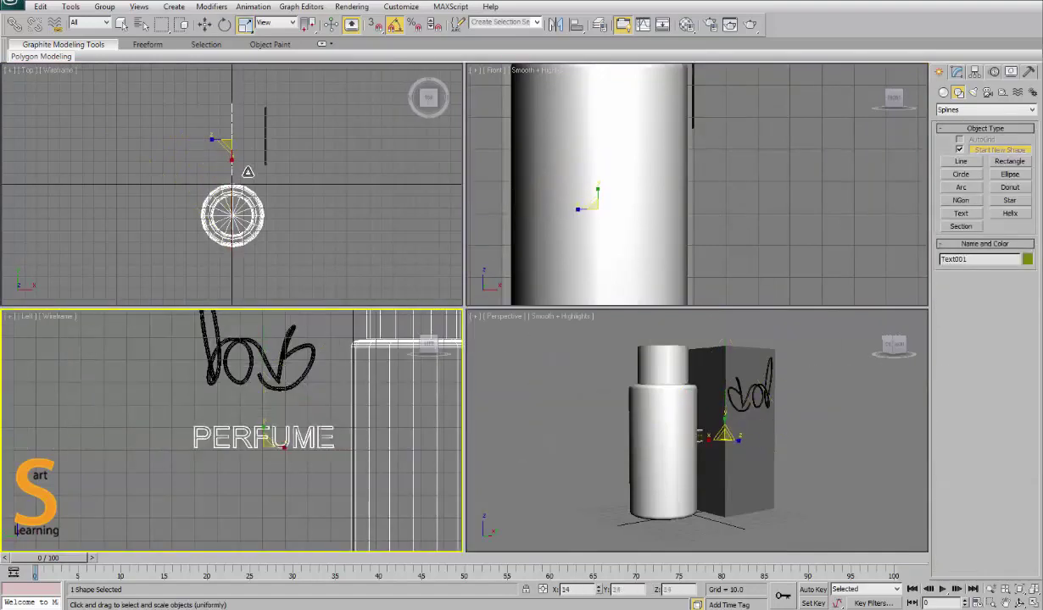
# Step: Move the PERFUME text along X to about 27.96, at the packaging box's front face
pyautogui.moveTo(260, 386); pyautogui.dragTo(260, 356)
pyautogui.click(648, 146)
pyautogui.press('F3')
pyautogui.moveTo(663, 162); pyautogui.dragTo(750, 166)
pyautogui.hotkey('alt', 'w')
pyautogui.hotkey('alt', 'w')
pyautogui.rightClick(788, 447)
pyautogui.hotkey('alt', 'w')
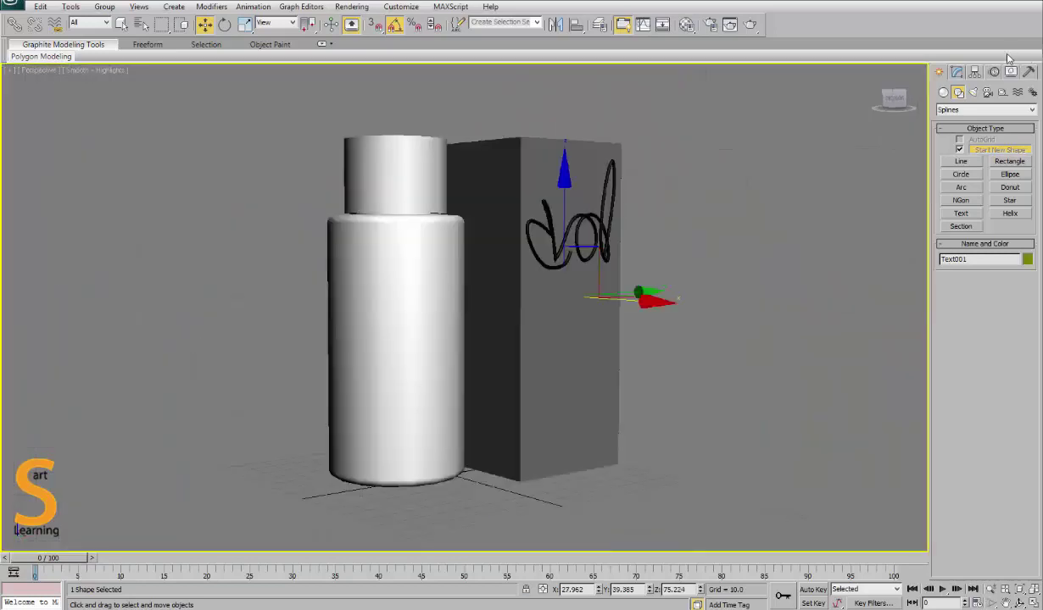
# Step: Apply an Extrude modifier to the PERFUME text with an amount of 2
pyautogui.click(961, 74)
pyautogui.click(972, 107)
pyautogui.write('ex')
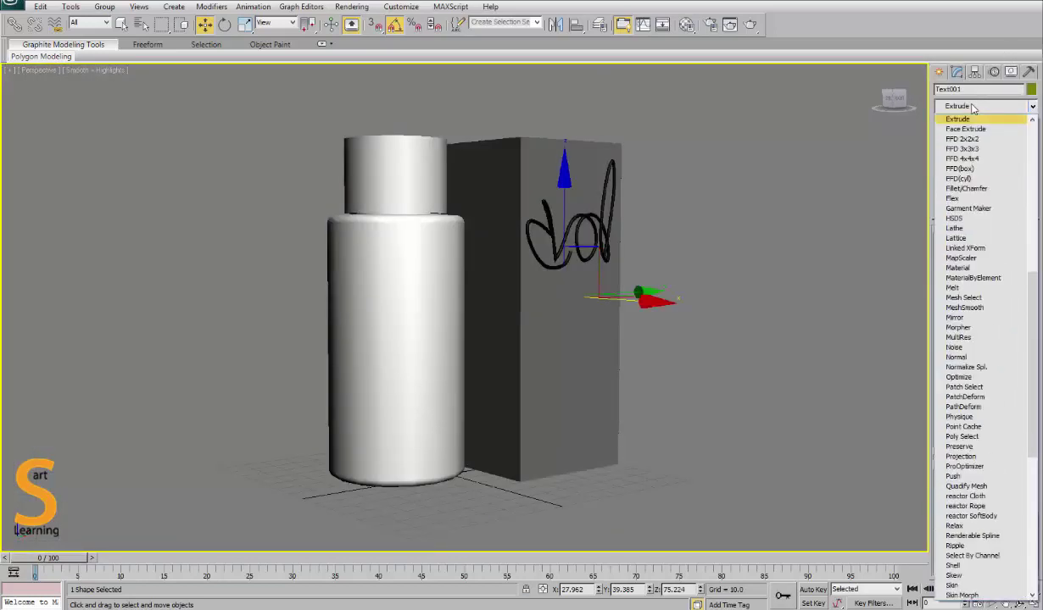
pyautogui.press('Return')
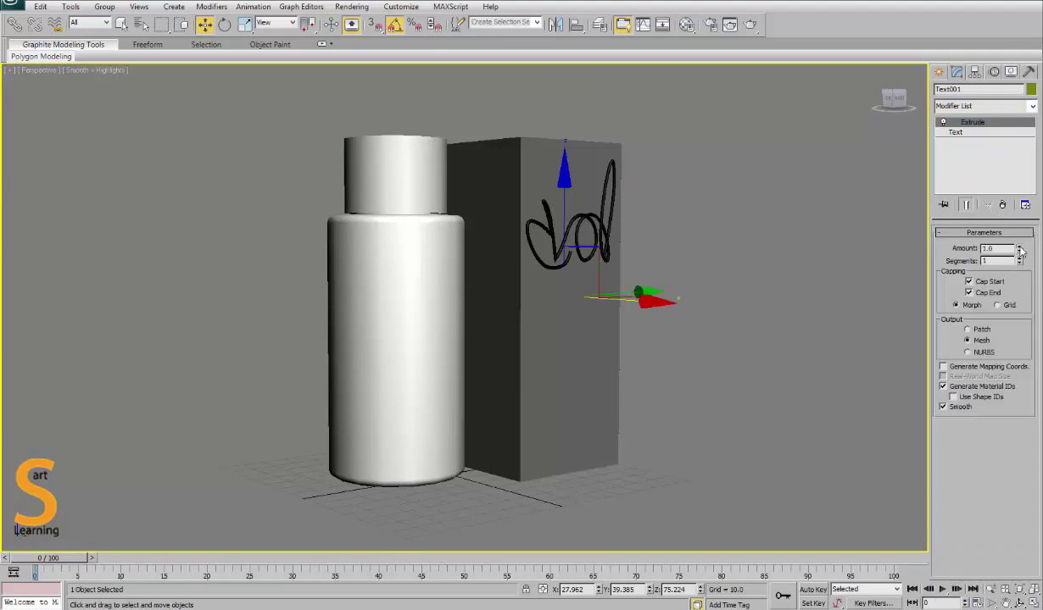
pyautogui.keyDown('alt'); pyautogui.moveTo(541, 244); pyautogui.dragTo(535, 284, button='middle'); pyautogui.keyUp('alt')
# Step: Nudge the extruded PERFUME text along X to about 28.23, against the box's front face
pyautogui.hotkey('alt', 'w')
pyautogui.rightClick(213, 430)
pyautogui.hotkey('alt', 'w')
pyautogui.hotkey('alt', 'w')
pyautogui.rightClick(644, 221)
pyautogui.hotkey('alt', 'w')
pyautogui.scroll(5, 453, 179)
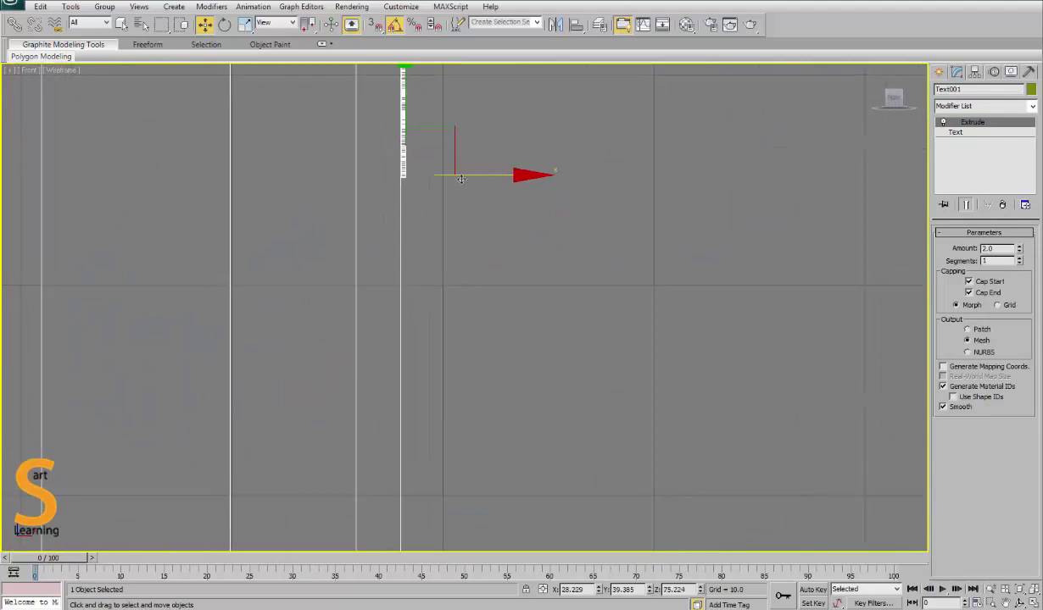
pyautogui.hotkey('alt', 'w')
pyautogui.rightClick(695, 353)
pyautogui.hotkey('alt', 'w')
pyautogui.keyDown('alt'); pyautogui.moveTo(695, 353); pyautogui.dragTo(596, 331, button='middle'); pyautogui.keyUp('alt')
pyautogui.moveTo(604, 334); pyautogui.dragTo(644, 361)
pyautogui.rightClick(644, 361)
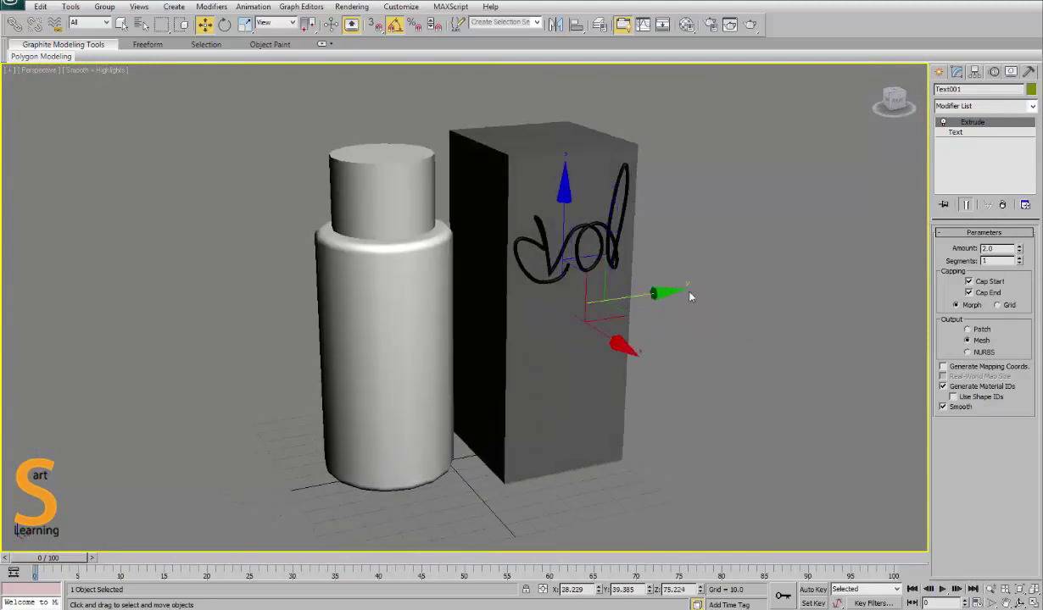
# Step: Change the PERFUME text's object color to white
pyautogui.click(1030, 89)
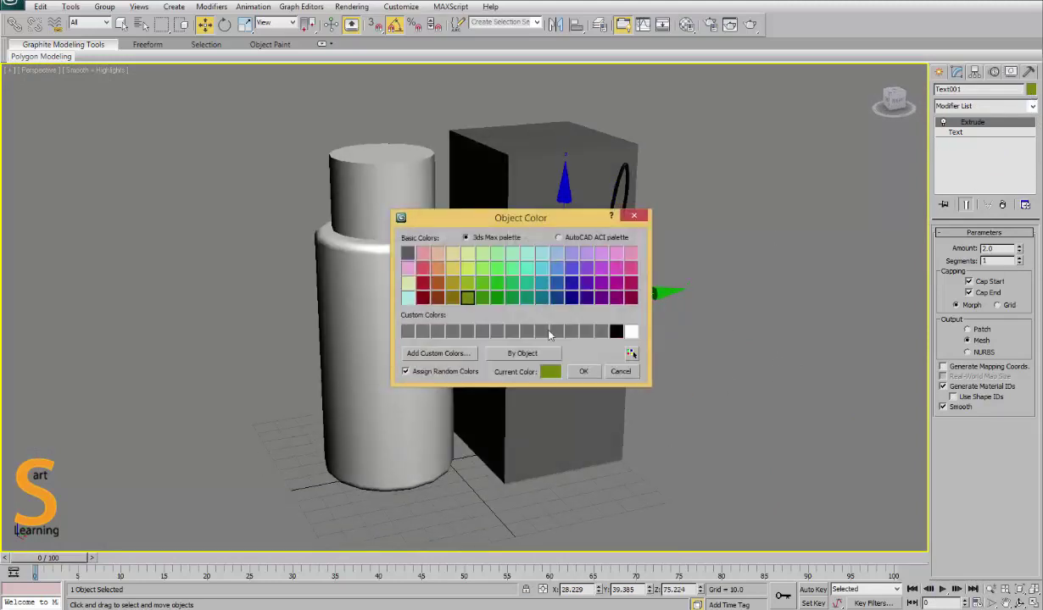
pyautogui.click(631, 332)
pyautogui.click(583, 371)
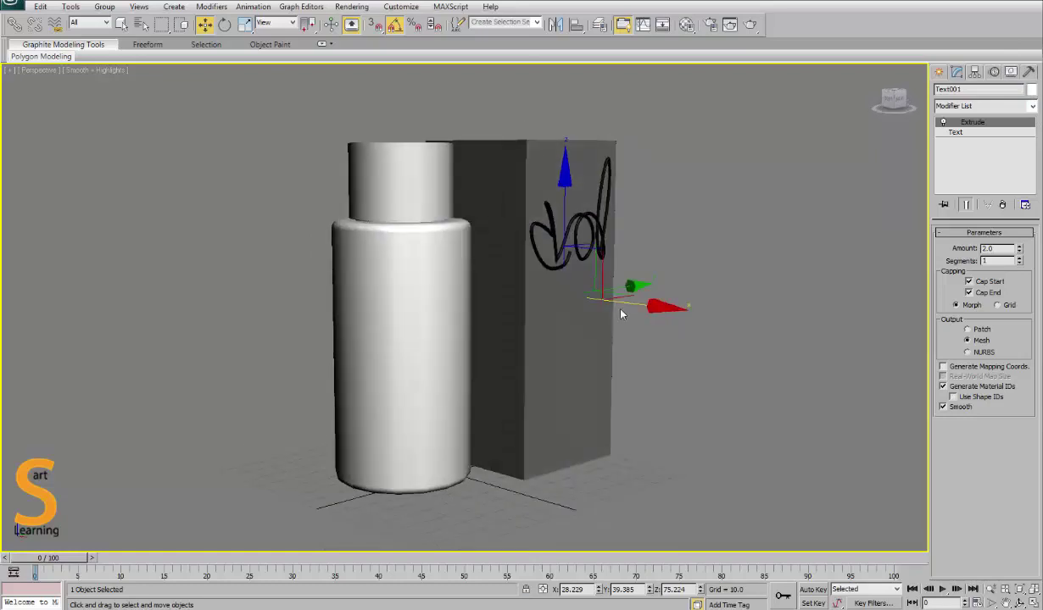
# Step: Rotate the PERFUME text 180 degrees about Z and move it outward along X onto the box's front face
pyautogui.press('e')
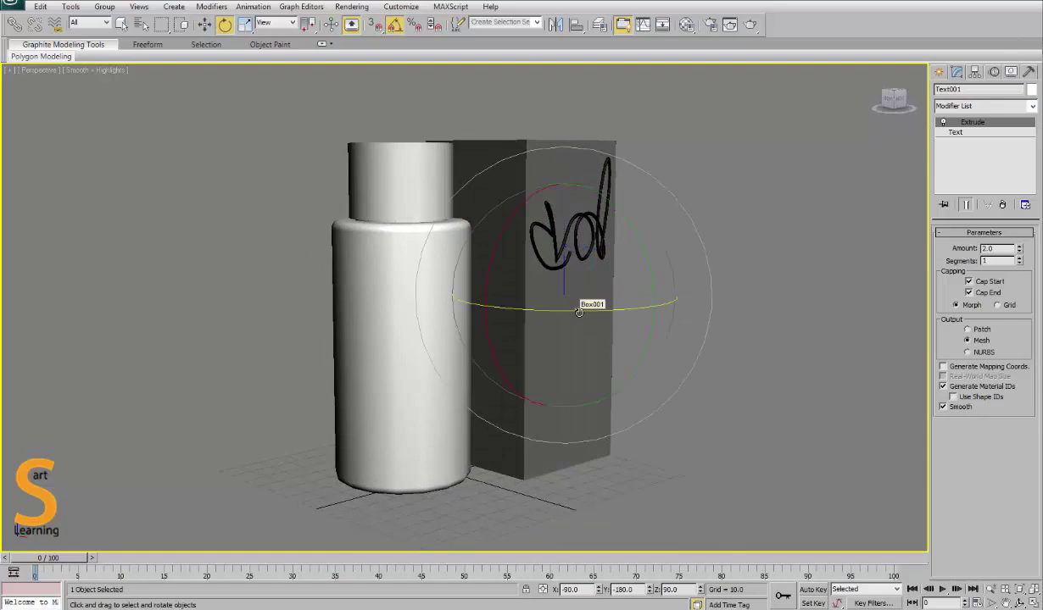
pyautogui.moveTo(579, 312); pyautogui.dragTo(690, 312)
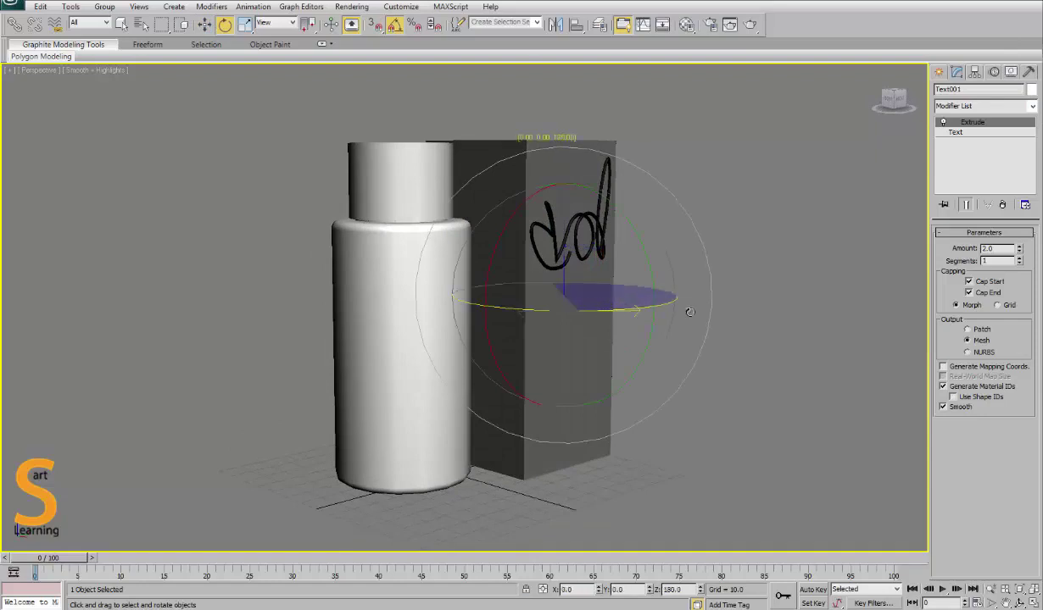
pyautogui.press('w')
pyautogui.keyDown('alt'); pyautogui.moveTo(642, 316); pyautogui.dragTo(644, 314, button='middle'); pyautogui.keyUp('alt')
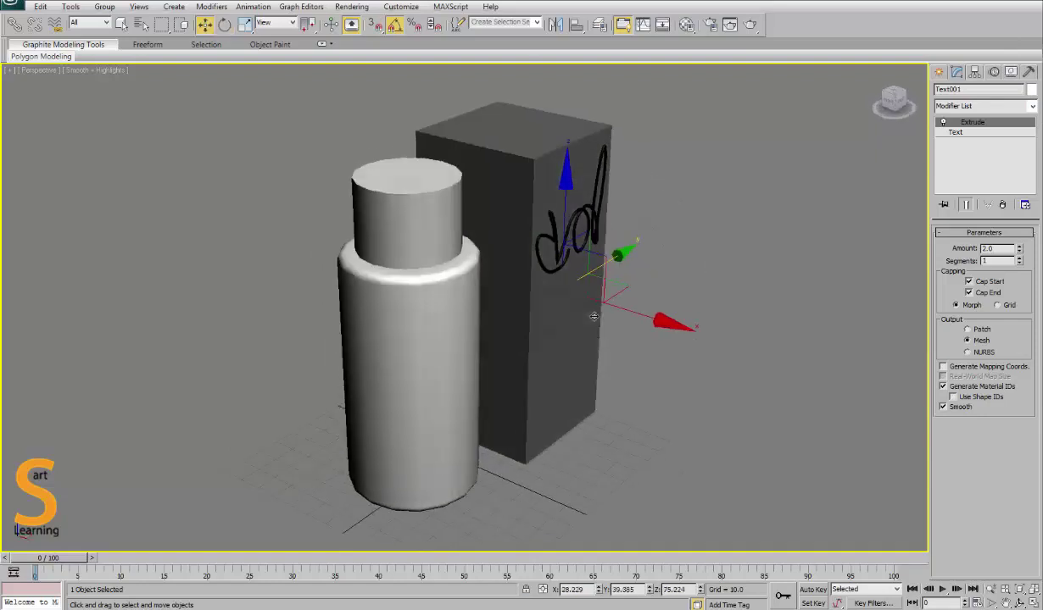
pyautogui.moveTo(644, 314); pyautogui.dragTo(642, 315)
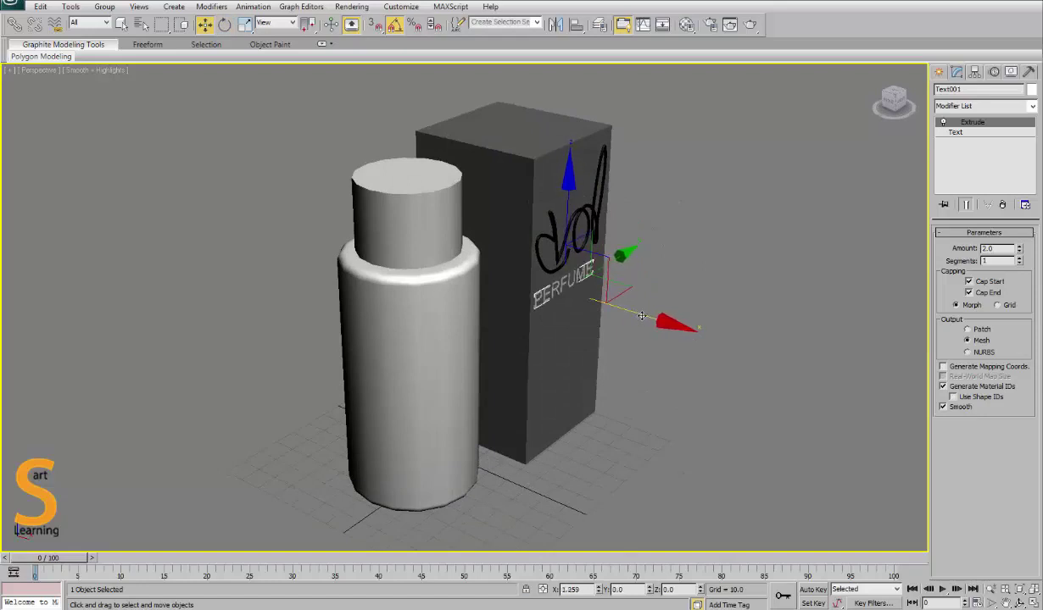
pyautogui.click(1019, 247)
pyautogui.moveTo(660, 325); pyautogui.dragTo(660, 325)
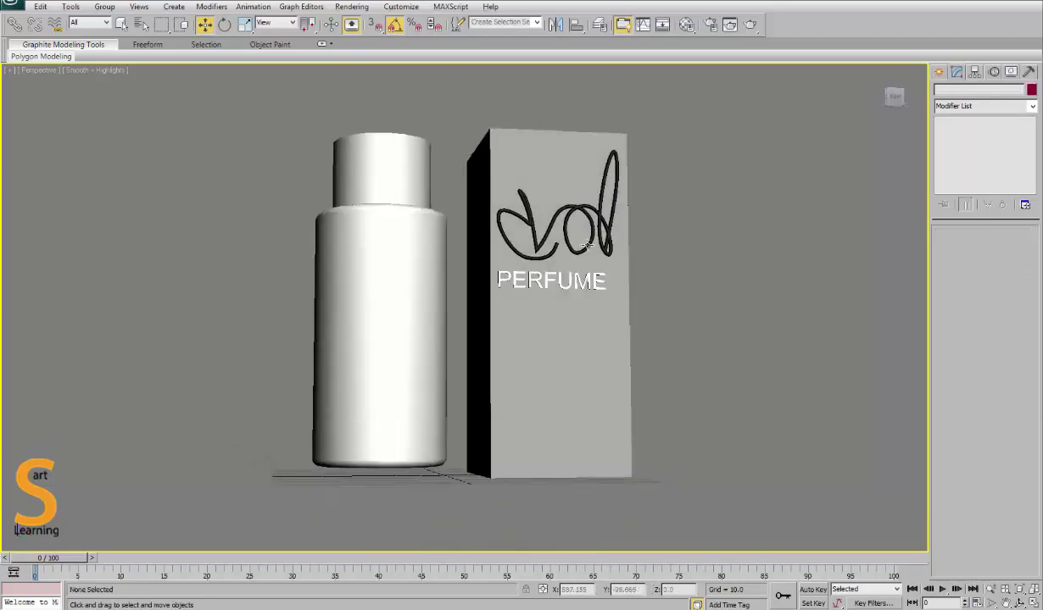
# Step: Change the object color of the handwritten lettering on the box to white
pyautogui.click(608, 195)
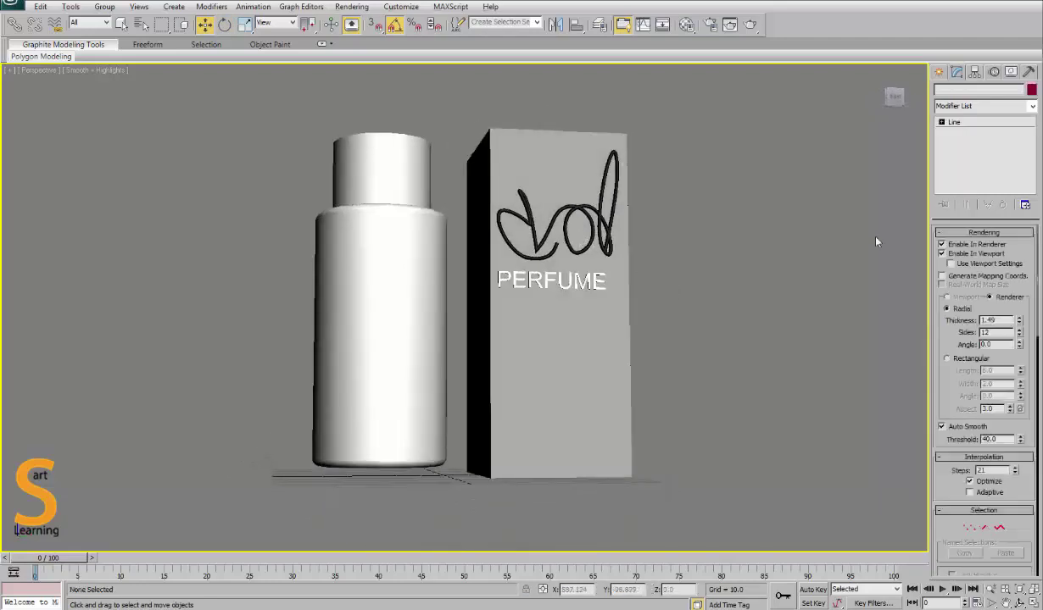
pyautogui.click(1031, 90)
pyautogui.click(610, 322)
pyautogui.click(580, 365)
pyautogui.click(775, 295)
pyautogui.keyDown('alt'); pyautogui.moveTo(775, 295); pyautogui.dragTo(511, 299, button='middle'); pyautogui.keyUp('alt')
pyautogui.keyDown('alt'); pyautogui.moveTo(489, 267); pyautogui.dragTo(502, 275, button='middle'); pyautogui.keyUp('alt')
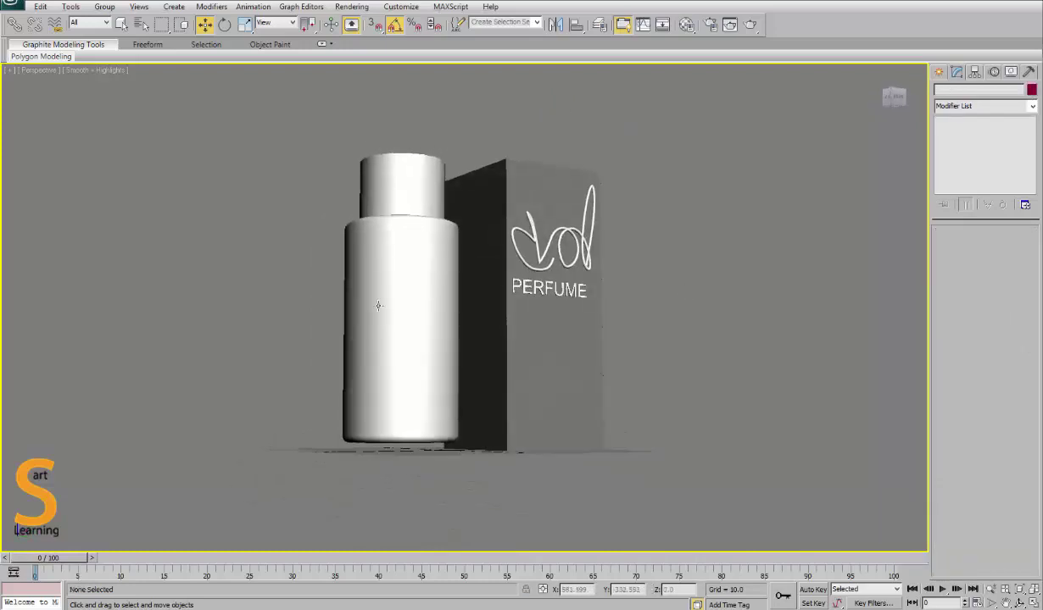
# Step: Clone the handwritten lettering as one independent copy placed over the bottle body in the left view
pyautogui.click(573, 271)
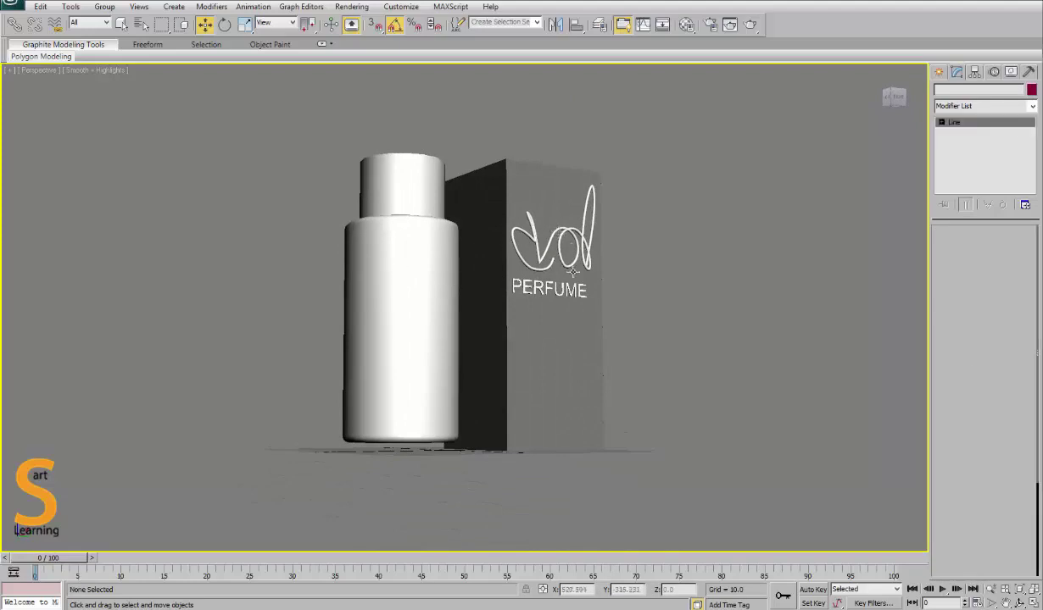
pyautogui.hotkey('alt', 'w')
pyautogui.rightClick(675, 211)
pyautogui.hotkey('alt', 'w')
pyautogui.hotkey('alt', 'w')
pyautogui.rightClick(233, 435)
pyautogui.hotkey('alt', 'w')
pyautogui.moveTo(577, 194)
pyautogui.mouseDown(button='middle')
pyautogui.moveTo(512, 387)
pyautogui.moveTo(261, 272)
pyautogui.mouseUp(button='middle')
pyautogui.press('F3')
pyautogui.keyDown('shift'); pyautogui.moveTo(237, 214); pyautogui.dragTo(554, 329); pyautogui.keyUp('shift')
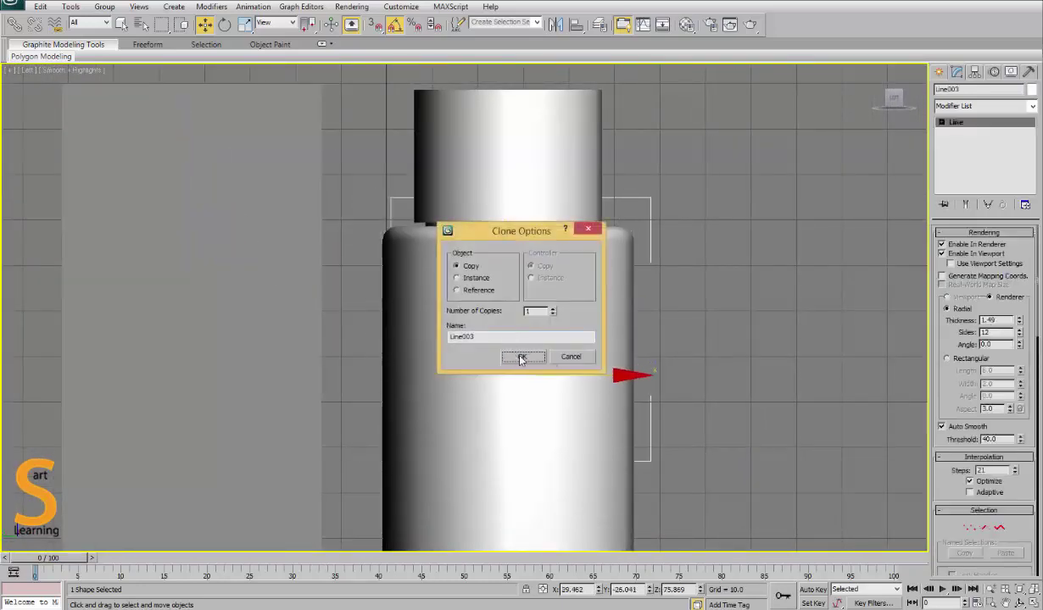
pyautogui.click(521, 358)
# Step: Move the copied lettering along X to about 27.99, toward the bottle's surface
pyautogui.hotkey('alt', 'w')
pyautogui.rightClick(692, 423)
pyautogui.hotkey('alt', 'w')
pyautogui.moveTo(457, 283)
pyautogui.keyDown('alt'); pyautogui.mouseDown(button='middle')
pyautogui.moveTo(486, 317)
pyautogui.moveTo(471, 316)
pyautogui.mouseUp(button='middle'); pyautogui.keyUp('alt')
pyautogui.moveTo(524, 365); pyautogui.dragTo(477, 350)
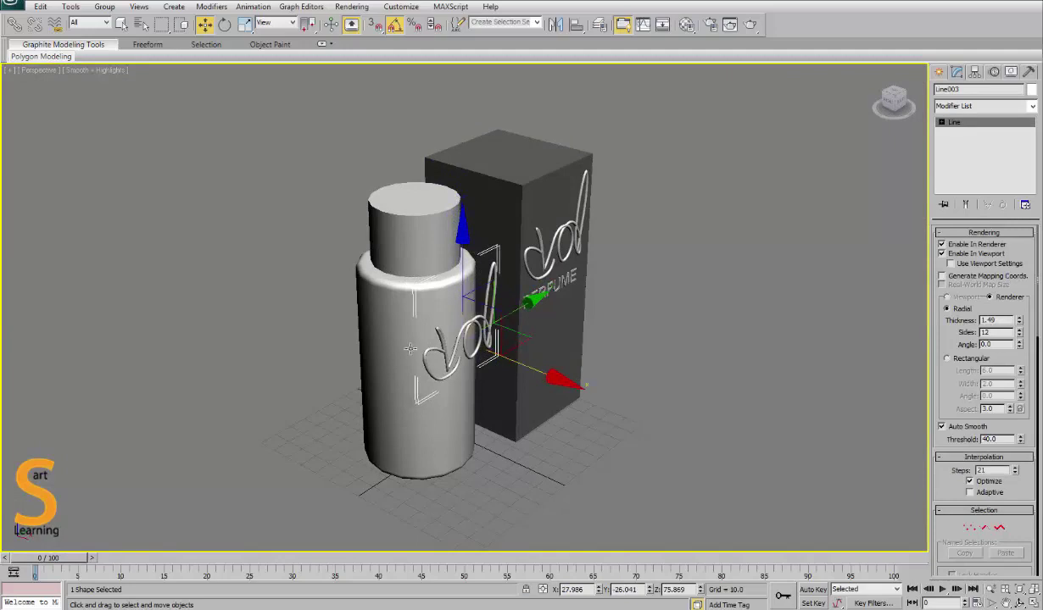
pyautogui.keyDown('alt'); pyautogui.moveTo(394, 336); pyautogui.dragTo(362, 371, button='middle'); pyautogui.keyUp('alt')
pyautogui.keyDown('alt'); pyautogui.moveTo(428, 327); pyautogui.dragTo(583, 363, button='middle'); pyautogui.keyUp('alt')
pyautogui.keyDown('alt'); pyautogui.moveTo(792, 345); pyautogui.dragTo(767, 337, button='middle'); pyautogui.keyUp('alt')
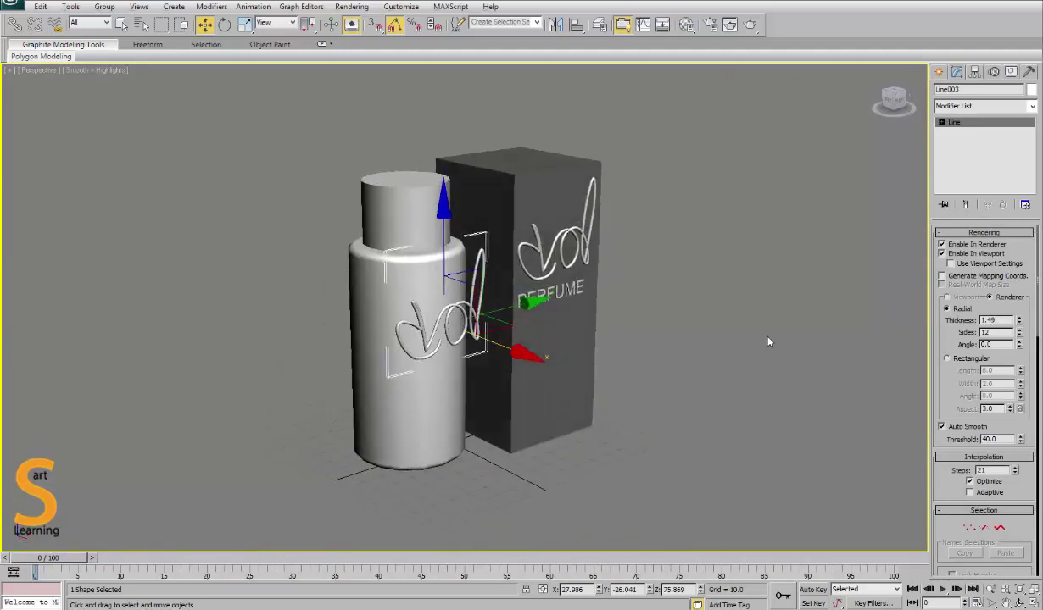
# Step: Apply a Bend modifier to the copied lettering, with bend axis X and an angle of -107
pyautogui.click(977, 106)
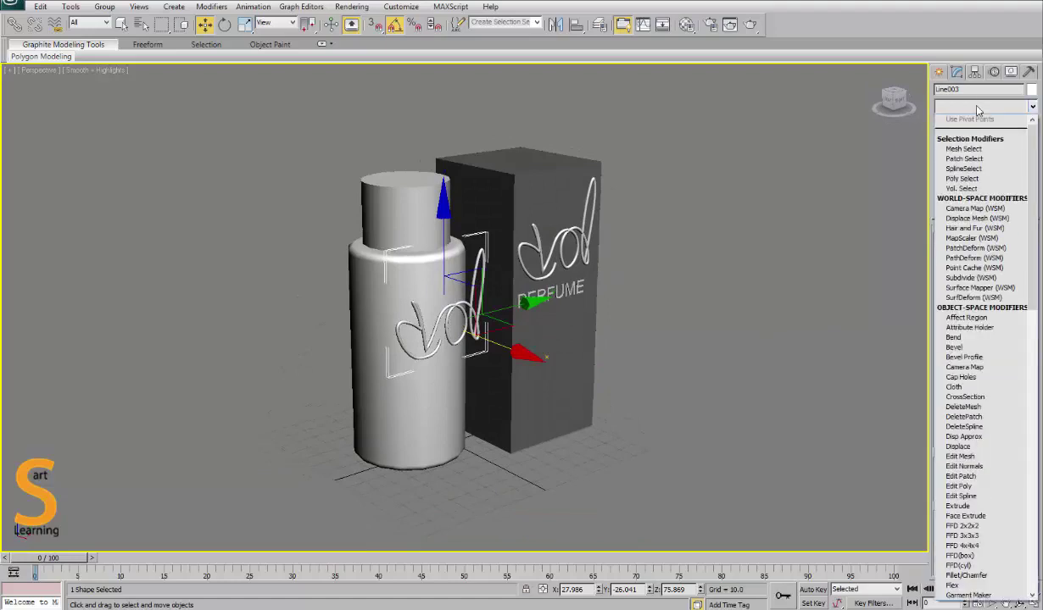
pyautogui.press('b')
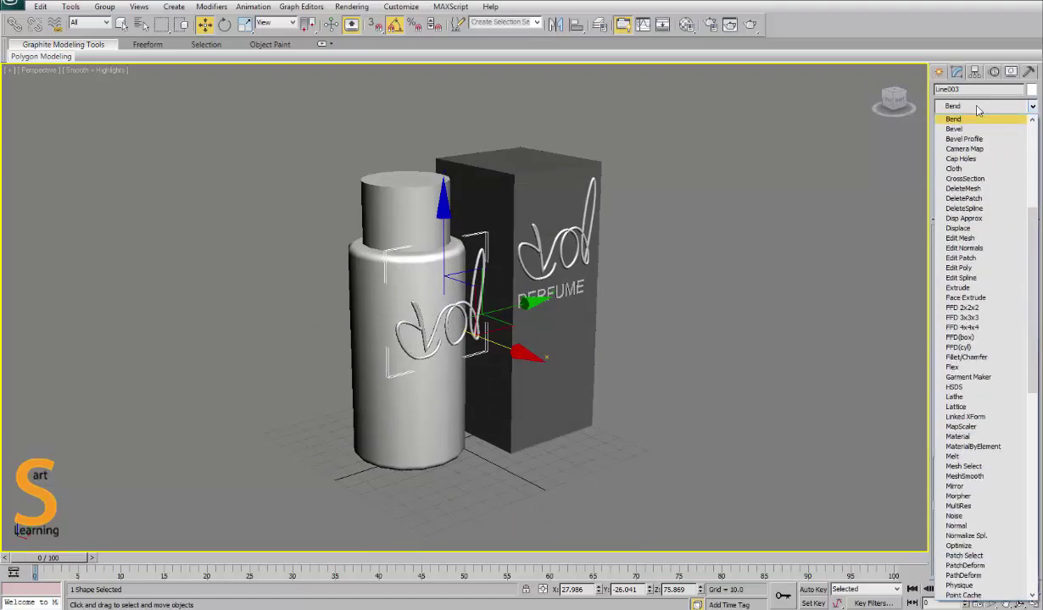
pyautogui.press('Return')
pyautogui.scroll(8, 490, 217)
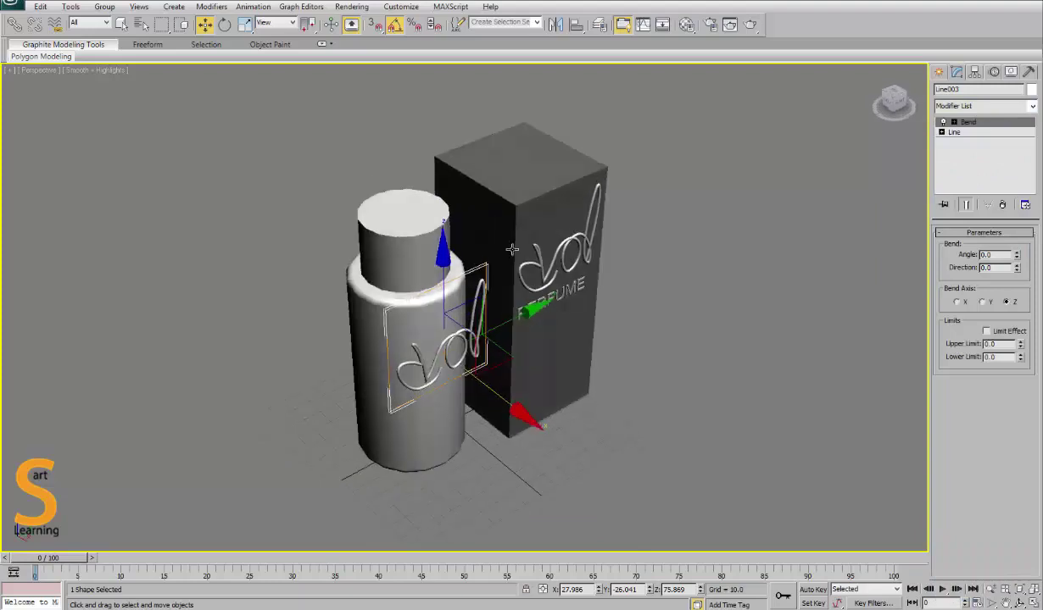
pyautogui.moveTo(464, 222); pyautogui.dragTo(486, 386, button='middle')
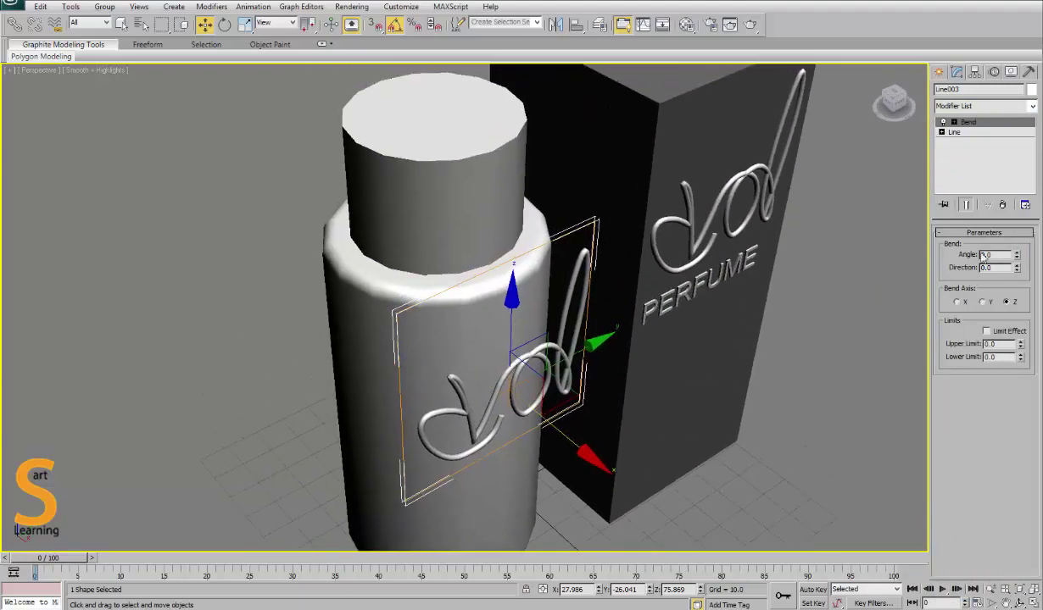
pyautogui.moveTo(1018, 256); pyautogui.dragTo(1018, 218)
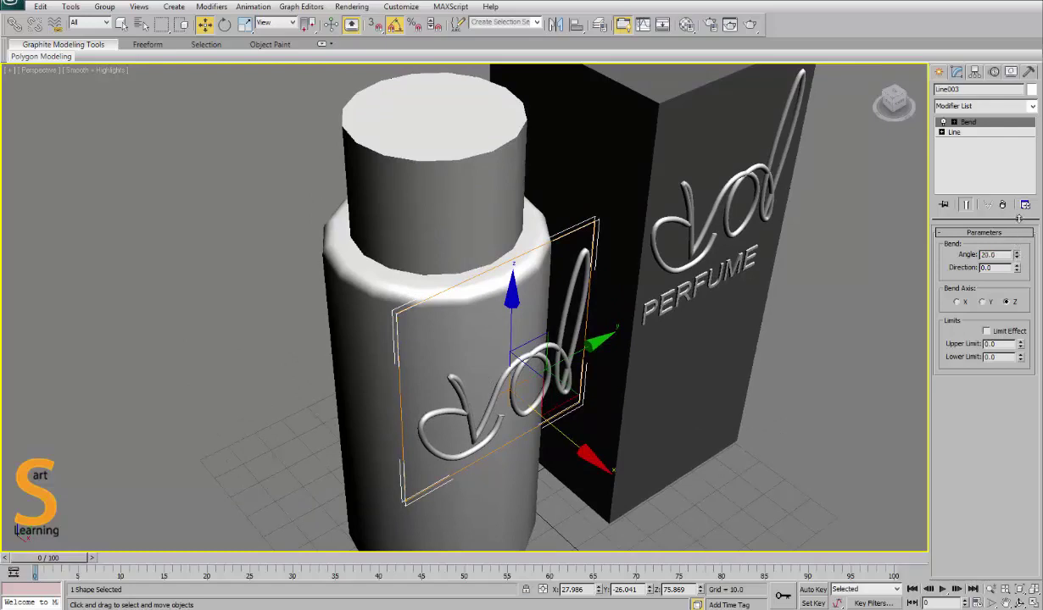
pyautogui.click(958, 302)
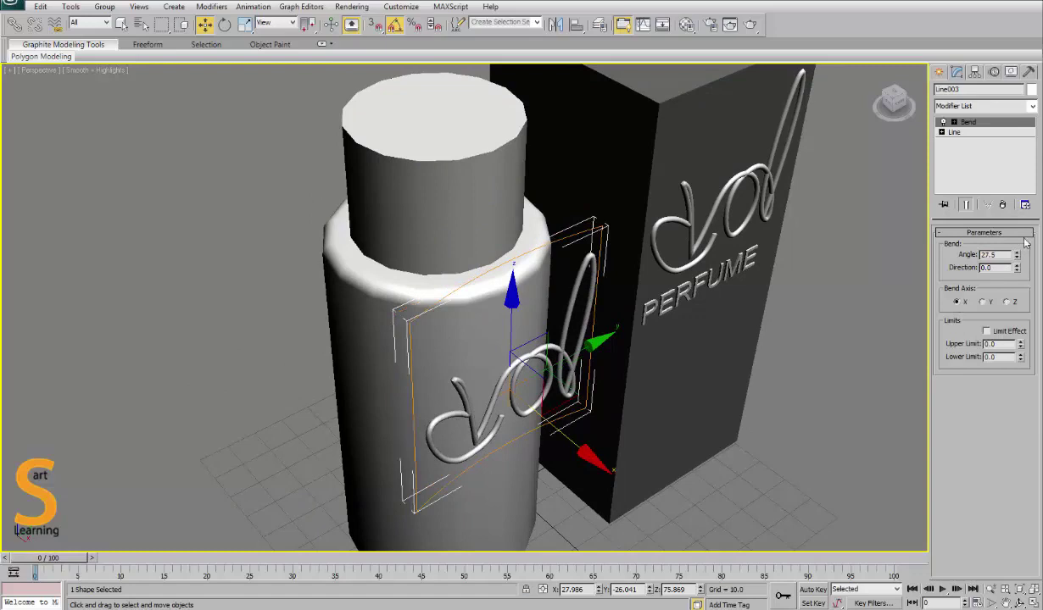
pyautogui.moveTo(1018, 256); pyautogui.dragTo(1040, 420)
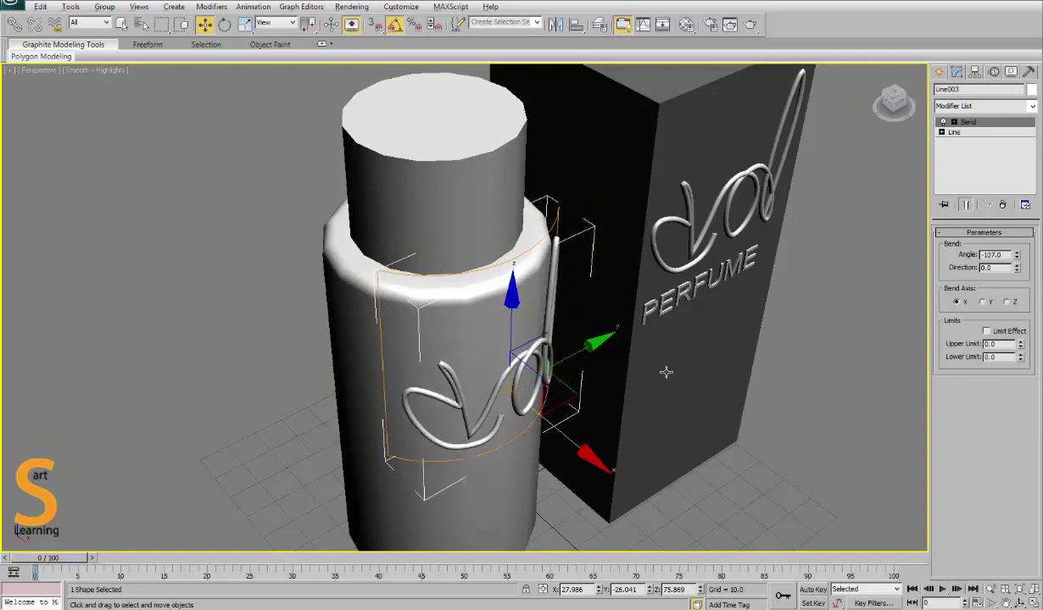
# Step: Fit the lettering around the bottle by setting the bend angle to -123 and shifting it to about X 28.42, Y -26.95
pyautogui.keyDown('alt'); pyautogui.moveTo(666, 372); pyautogui.dragTo(568, 476, button='middle'); pyautogui.keyUp('alt')
pyautogui.moveTo(585, 463)
pyautogui.mouseDown()
pyautogui.moveTo(578, 458)
pyautogui.moveTo(586, 465)
pyautogui.mouseUp()
pyautogui.moveTo(1017, 256)
pyautogui.mouseDown()
pyautogui.moveTo(1009, 301)
pyautogui.moveTo(1010, 256)
pyautogui.moveTo(1010, 270)
pyautogui.mouseUp()
pyautogui.keyDown('alt'); pyautogui.moveTo(577, 291); pyautogui.dragTo(551, 319, button='middle'); pyautogui.keyUp('alt')
pyautogui.moveTo(558, 386); pyautogui.dragTo(570, 393)
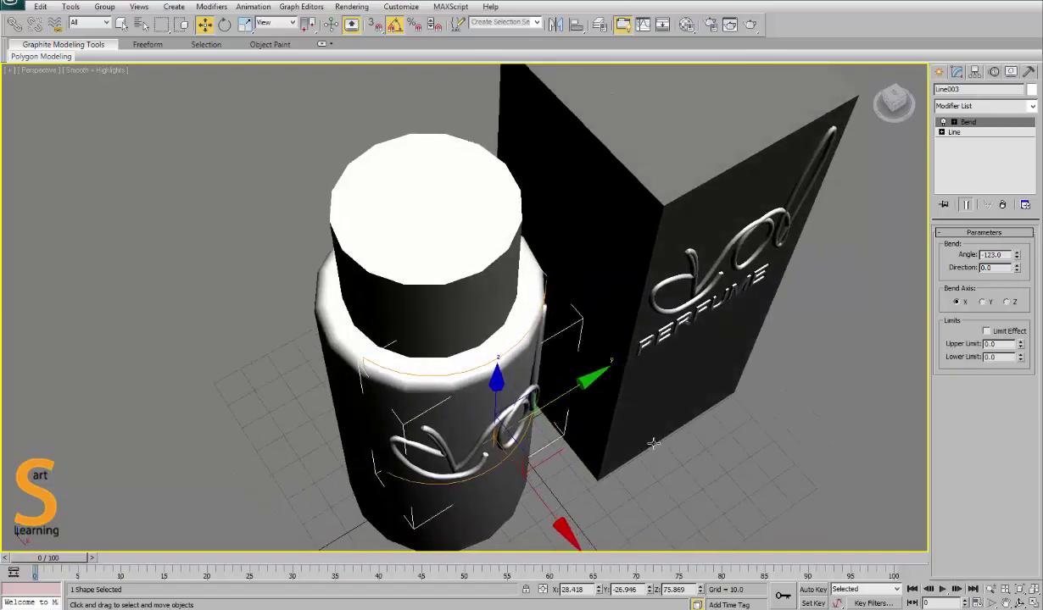
pyautogui.click(740, 463)
pyautogui.press('z')
pyautogui.keyDown('alt'); pyautogui.moveTo(733, 432); pyautogui.dragTo(679, 351, button='middle'); pyautogui.keyUp('alt')
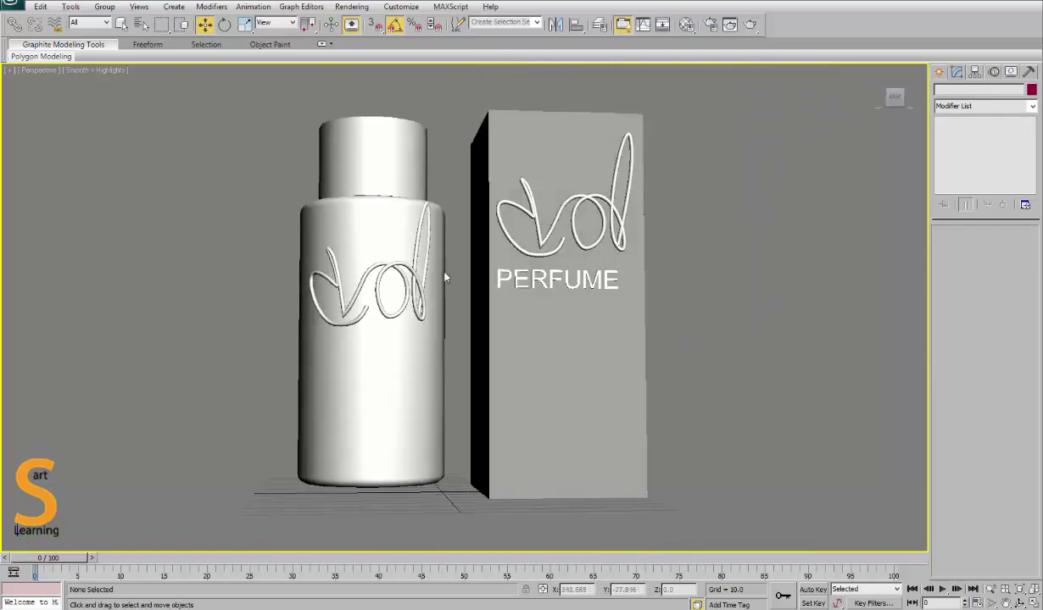
# Step: Change the object color of the bent lettering on the bottle to black
pyautogui.click(415, 279)
pyautogui.click(1031, 89)
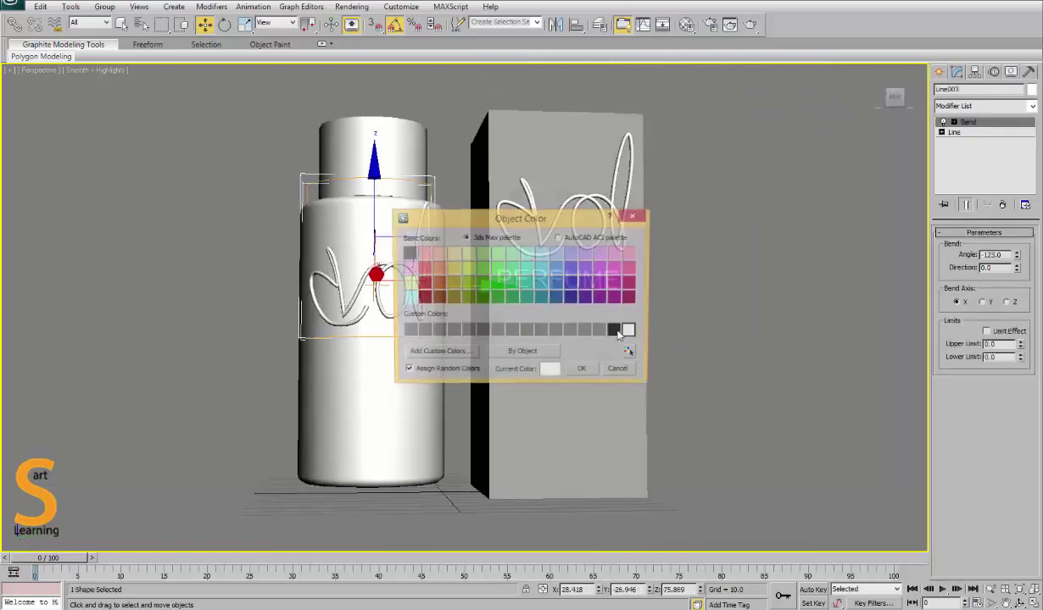
pyautogui.click(615, 330)
pyautogui.click(584, 371)
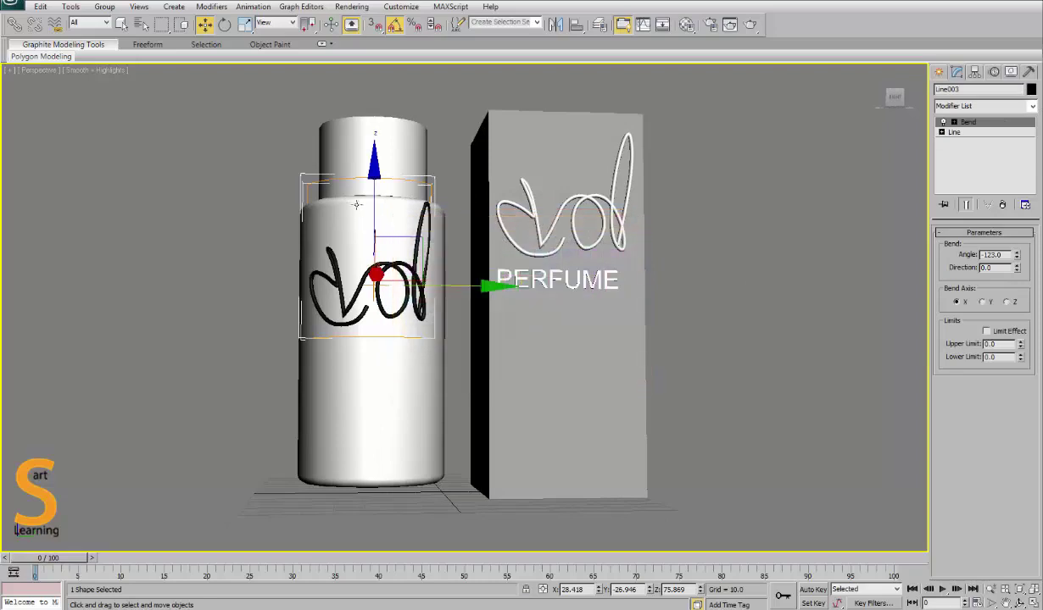
# Step: Lower the bent black lettering on the bottle along Z to about 67.47 and deselect it
pyautogui.moveTo(375, 203); pyautogui.dragTo(397, 234)
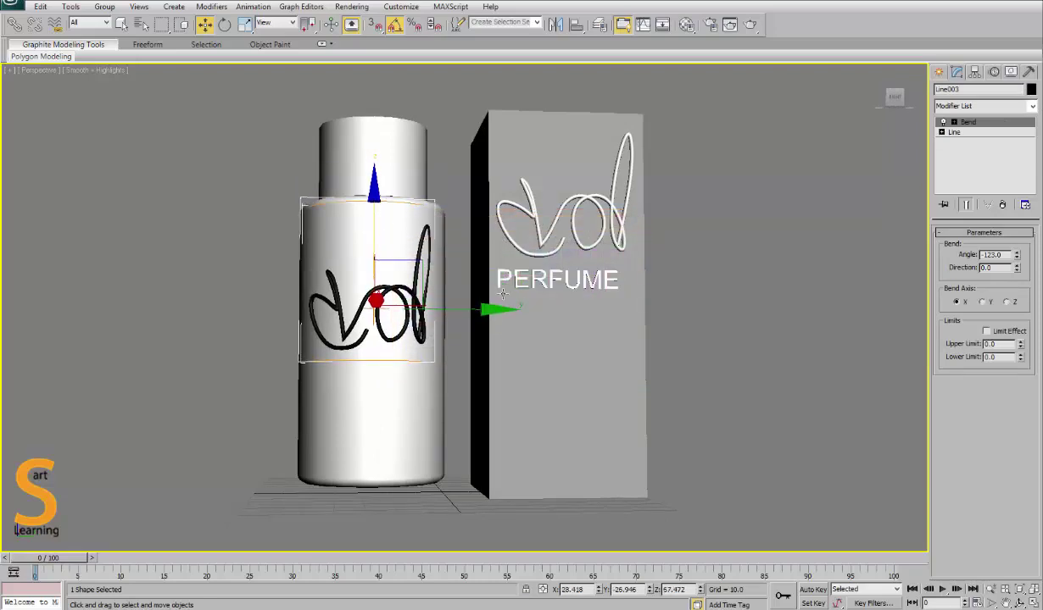
pyautogui.click(733, 303)
pyautogui.keyDown('alt'); pyautogui.moveTo(470, 344); pyautogui.dragTo(500, 322, button='middle'); pyautogui.keyUp('alt')
pyautogui.scroll(-2, 481, 313)
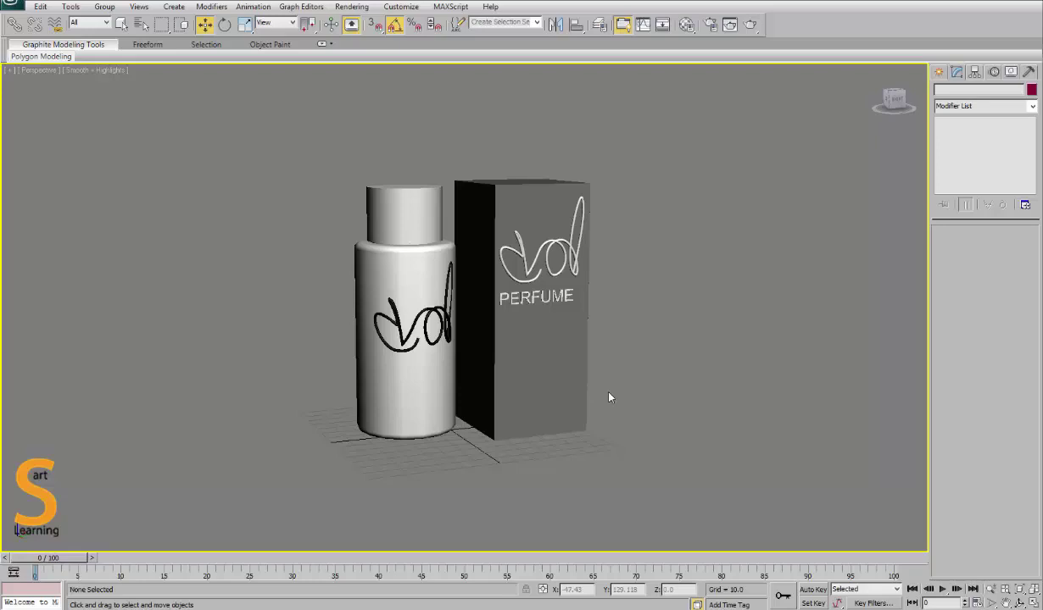
pyautogui.keyDown('alt'); pyautogui.moveTo(543, 367); pyautogui.dragTo(539, 333, button='middle'); pyautogui.keyUp('alt')
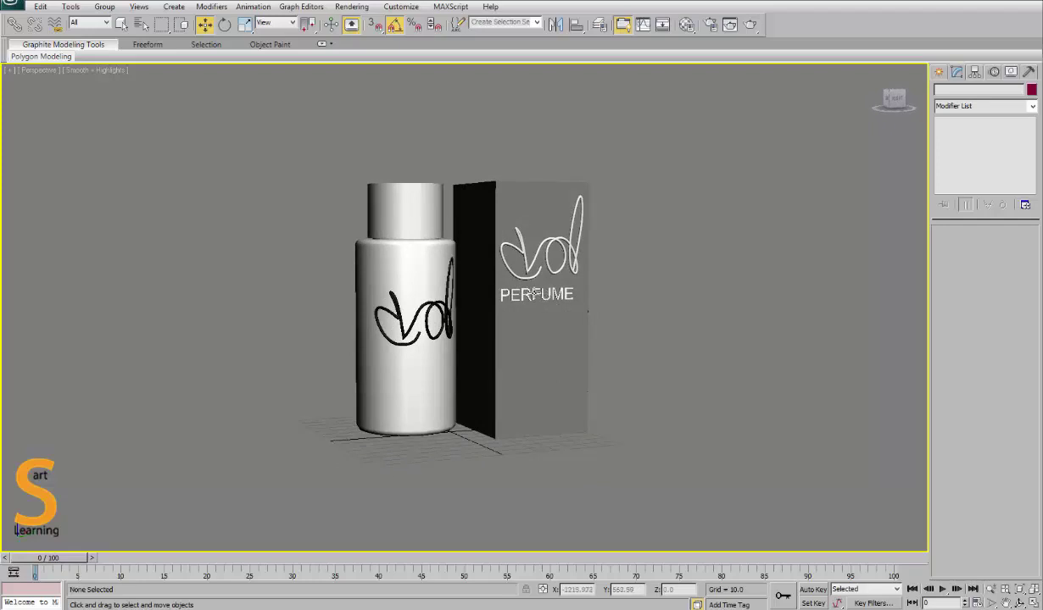
# Step: Copy the box's PERFUME text across onto the bottle and change the copy's object color to black
pyautogui.click(534, 293)
pyautogui.click(551, 291)
pyautogui.moveTo(625, 300)
pyautogui.keyDown('shift'); pyautogui.mouseDown()
pyautogui.moveTo(494, 309)
pyautogui.moveTo(516, 310)
pyautogui.mouseUp(); pyautogui.keyUp('shift')
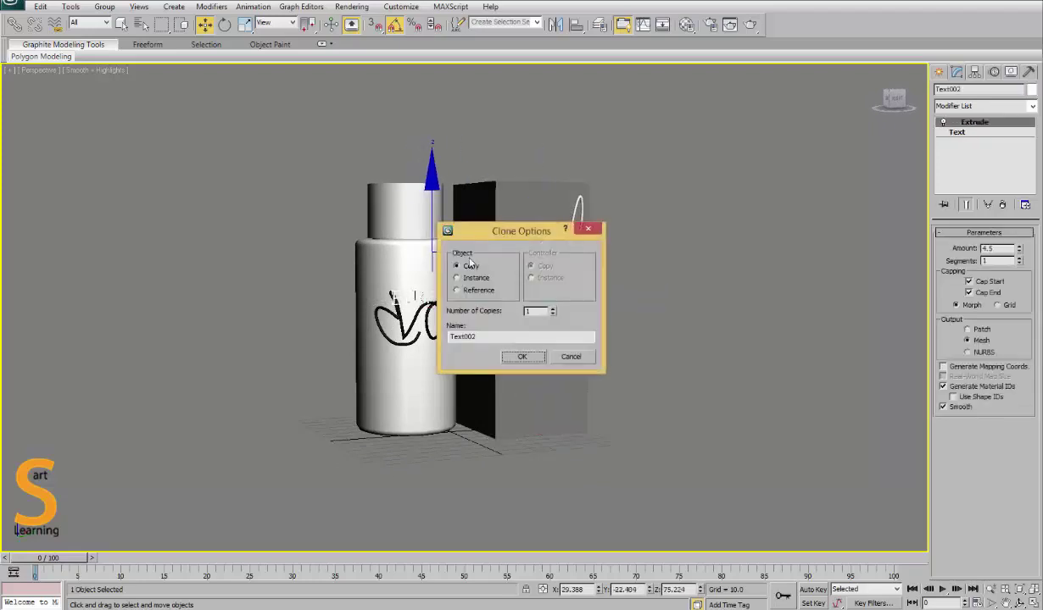
pyautogui.click(523, 357)
pyautogui.click(1031, 90)
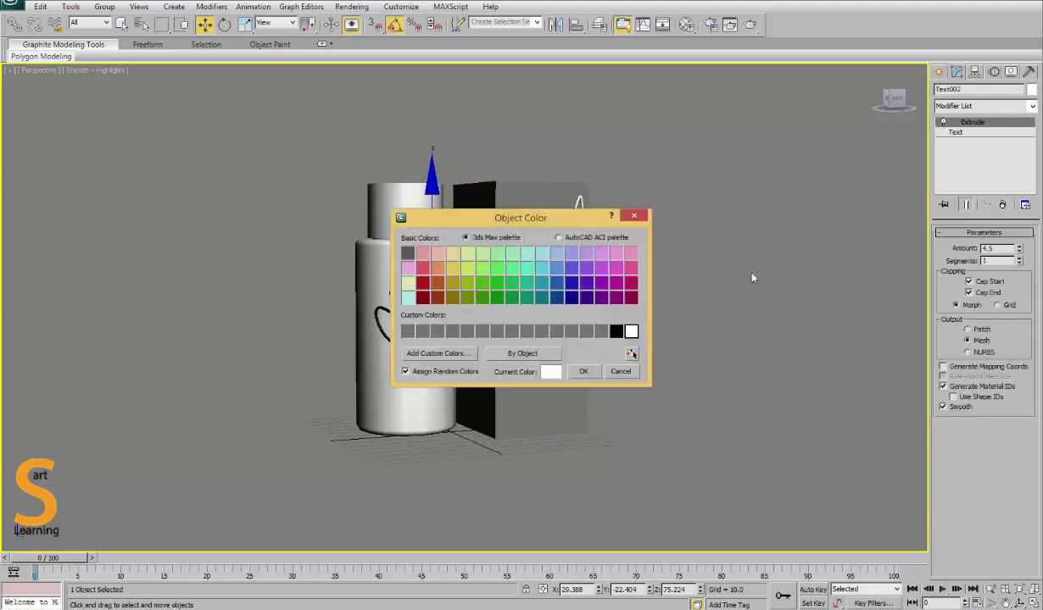
pyautogui.click(616, 331)
pyautogui.click(583, 371)
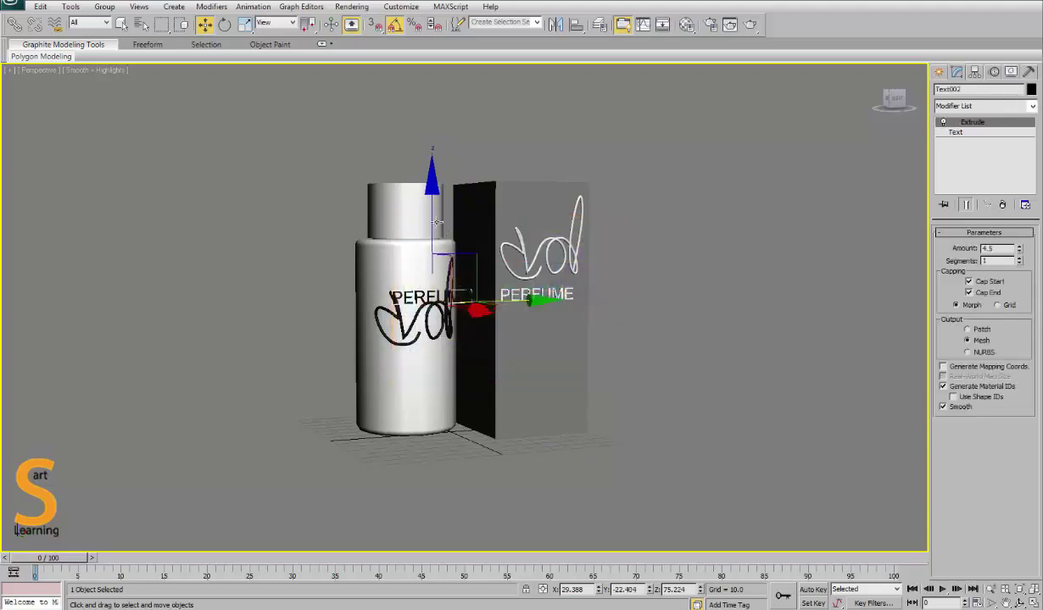
# Step: Move the black PERFUME text below the bottle's lettering, to about Z 42.98, and in toward the surface at about X 27.59
pyautogui.moveTo(431, 302); pyautogui.dragTo(432, 289)
pyautogui.keyDown('alt'); pyautogui.moveTo(417, 279); pyautogui.dragTo(494, 333, button='middle'); pyautogui.keyUp('alt')
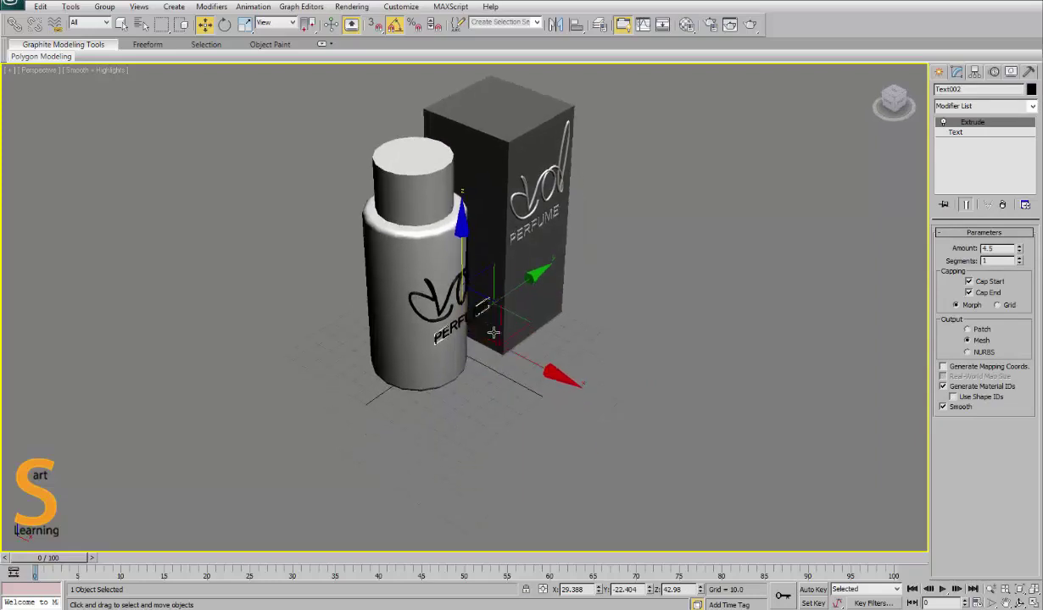
pyautogui.scroll(5, 477, 330)
pyautogui.moveTo(524, 409); pyautogui.dragTo(514, 405)
pyautogui.click(420, 203)
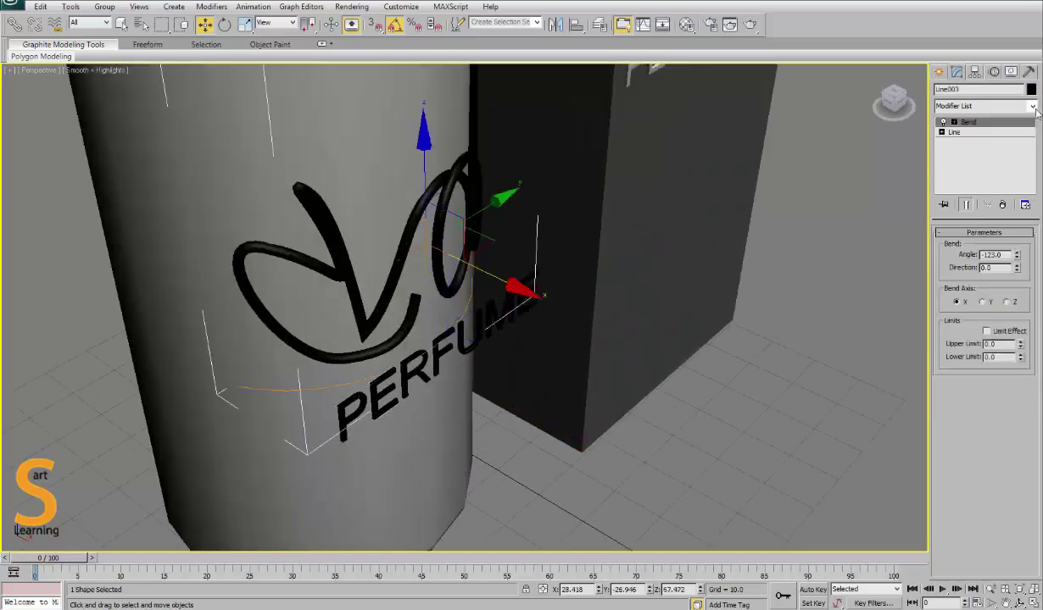
pyautogui.click(490, 334)
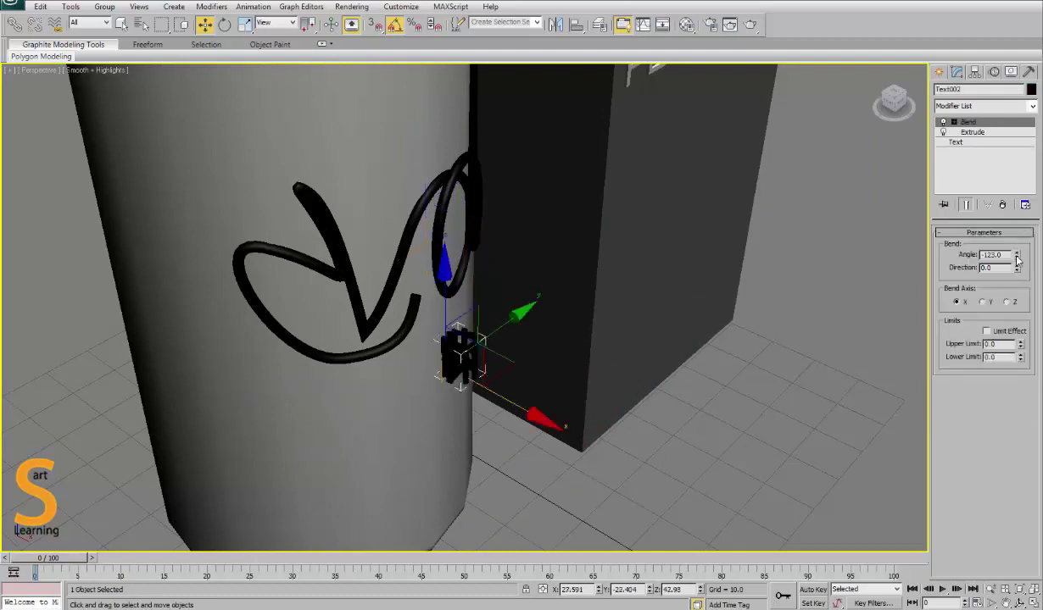
pyautogui.rightClick(1016, 258)
pyautogui.moveTo(1018, 255); pyautogui.dragTo(1017, 223)
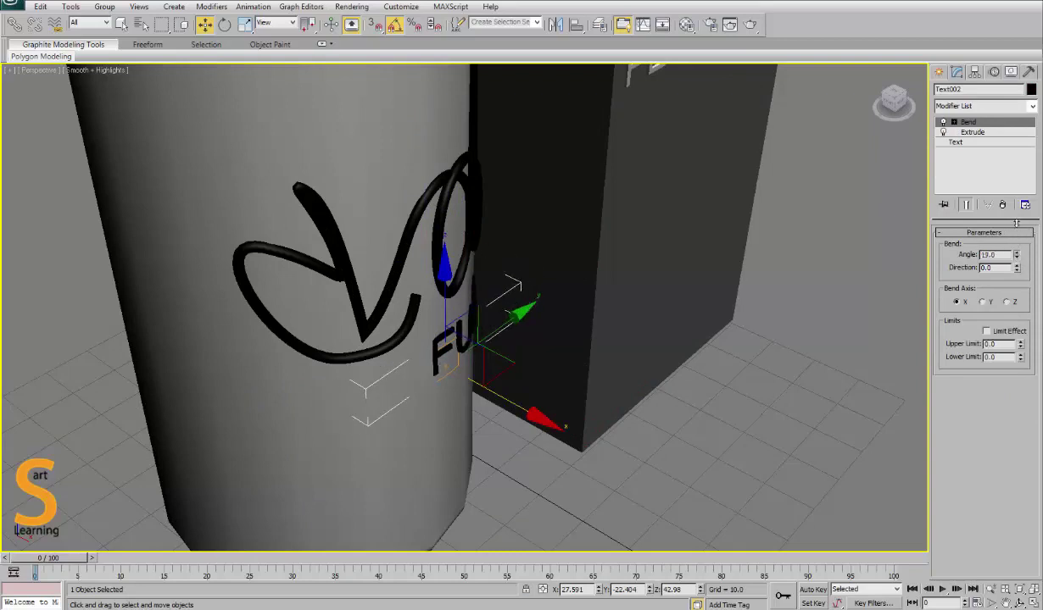
pyautogui.click(1002, 204)
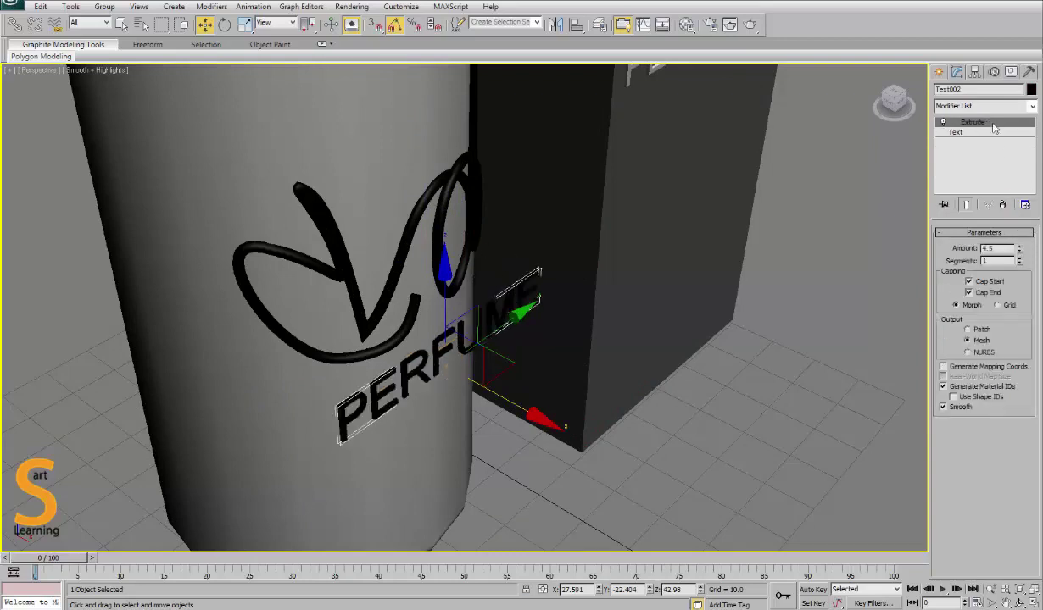
# Step: Apply a new Bend modifier to the black PERFUME text, using X as the bend axis
pyautogui.click(979, 107)
pyautogui.press('b')
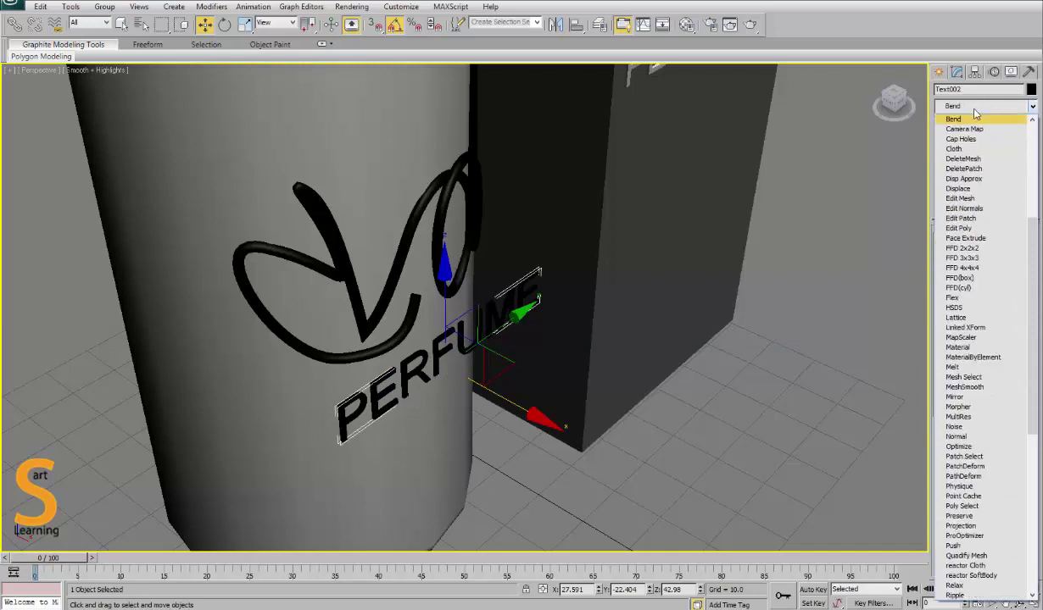
pyautogui.click(966, 120)
pyautogui.moveTo(1017, 255); pyautogui.dragTo(1015, 237)
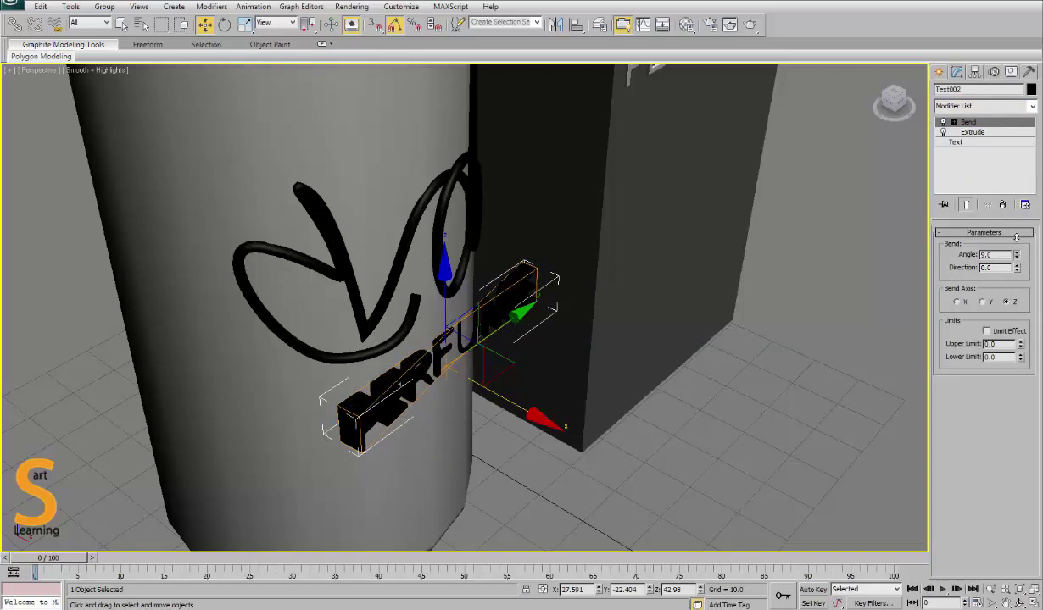
pyautogui.click(958, 303)
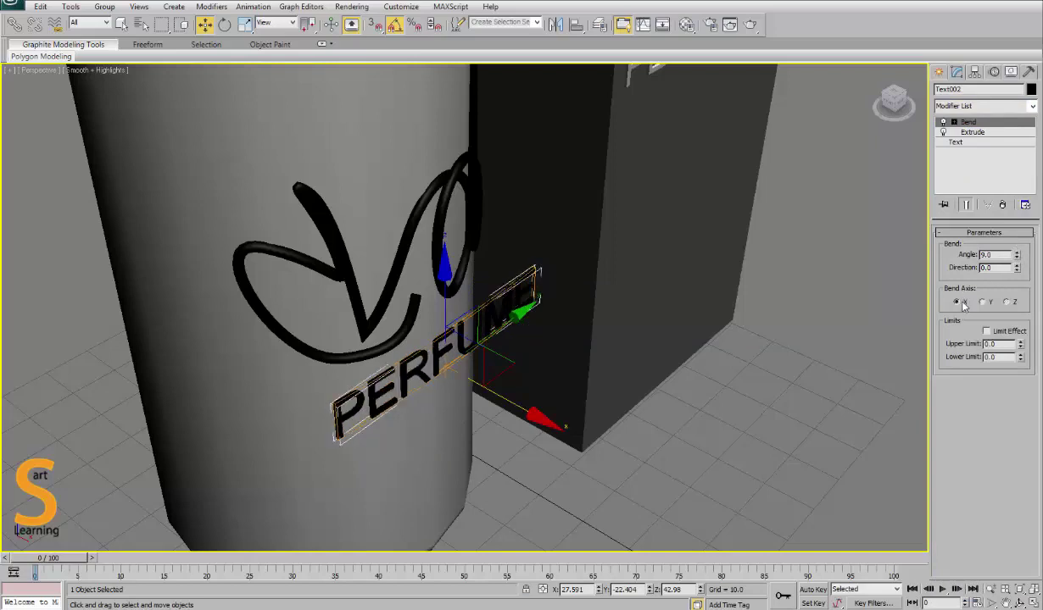
pyautogui.click(981, 303)
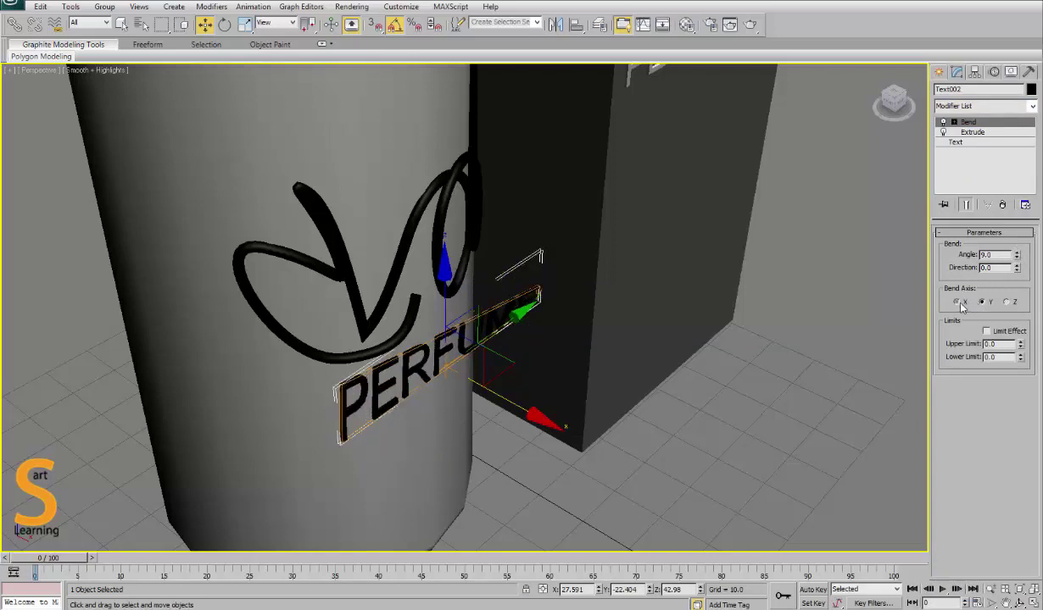
pyautogui.click(958, 302)
pyautogui.moveTo(1016, 255); pyautogui.dragTo(1009, 121)
# Step: Position the PERFUME text against the bottle at about X 27.84, Y -25.23 and set its bend angle to 79
pyautogui.keyDown('alt'); pyautogui.moveTo(602, 254); pyautogui.dragTo(530, 298, button='middle'); pyautogui.keyUp('alt')
pyautogui.moveTo(448, 354); pyautogui.dragTo(429, 355)
pyautogui.keyDown('alt'); pyautogui.moveTo(340, 373); pyautogui.dragTo(415, 364, button='middle'); pyautogui.keyUp('alt')
pyautogui.moveTo(418, 363); pyautogui.dragTo(481, 403)
pyautogui.keyDown('alt'); pyautogui.moveTo(536, 331); pyautogui.dragTo(518, 330, button='middle'); pyautogui.keyUp('alt')
pyautogui.moveTo(1017, 255); pyautogui.dragTo(1019, 293)
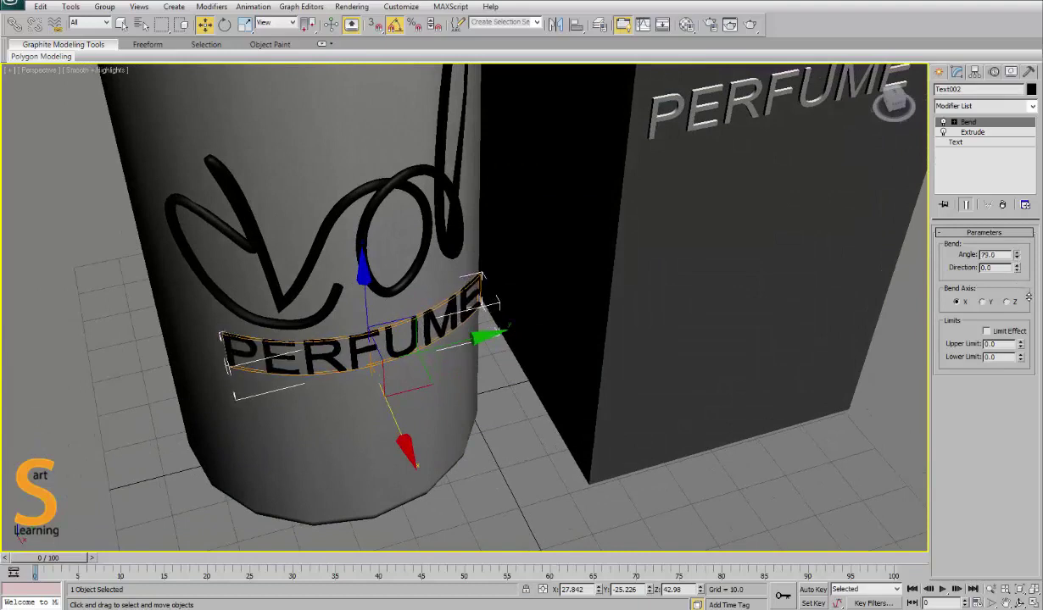
# Step: Rotate the bent PERFUME text to a Z rotation of -85 and set its bend angle to 106
pyautogui.keyDown('alt'); pyautogui.moveTo(530, 241); pyautogui.dragTo(539, 143, button='middle'); pyautogui.keyUp('alt')
pyautogui.moveTo(519, 161); pyautogui.dragTo(512, 165)
pyautogui.press('e')
pyautogui.moveTo(455, 134); pyautogui.dragTo(444, 126)
pyautogui.moveTo(1018, 255); pyautogui.dragTo(1017, 231)
pyautogui.keyDown('alt'); pyautogui.moveTo(378, 161); pyautogui.dragTo(401, 168, button='middle'); pyautogui.keyUp('alt')
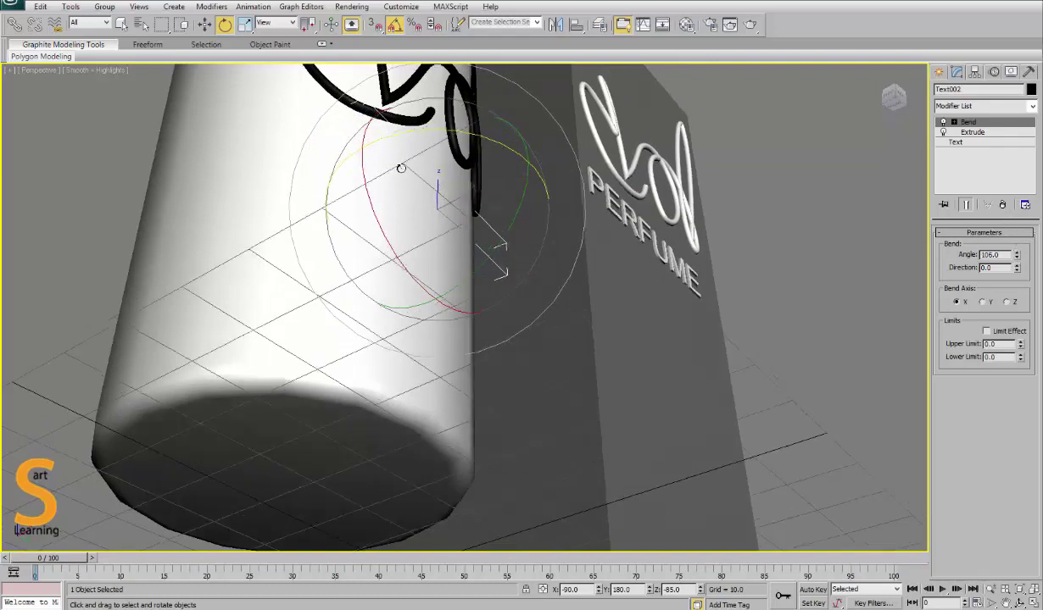
# Step: Move the bent PERFUME text out of the bottle to about X 27.84 in the Top view and increase its extrude amount
pyautogui.hotkey('alt', 'w')
pyautogui.press('w')
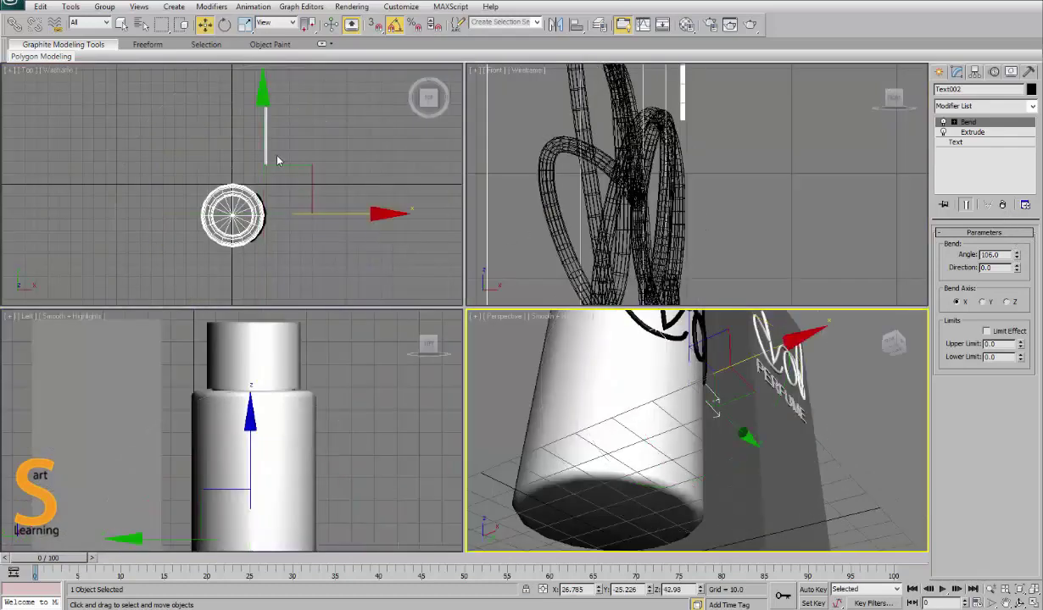
pyautogui.rightClick(322, 213)
pyautogui.moveTo(327, 213); pyautogui.dragTo(328, 214)
pyautogui.rightClick(603, 354)
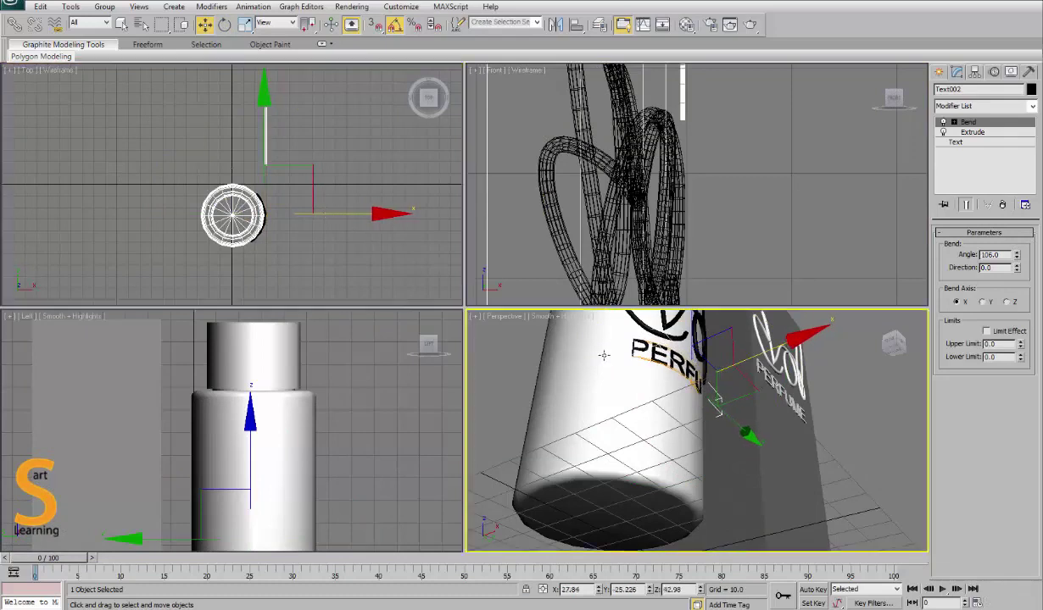
pyautogui.hotkey('alt', 'w')
pyautogui.click(971, 132)
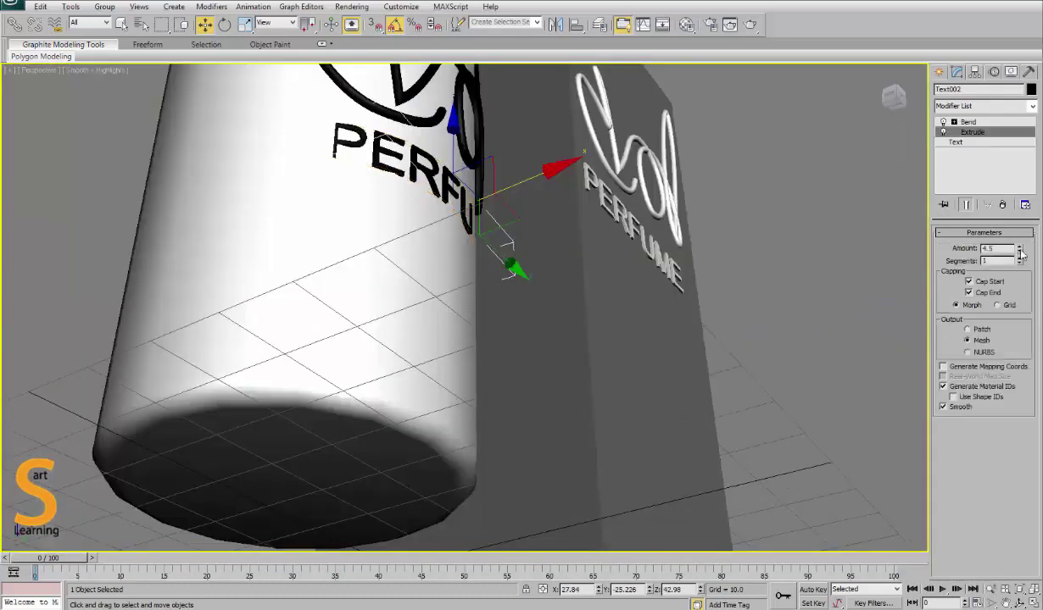
pyautogui.click(1019, 244)
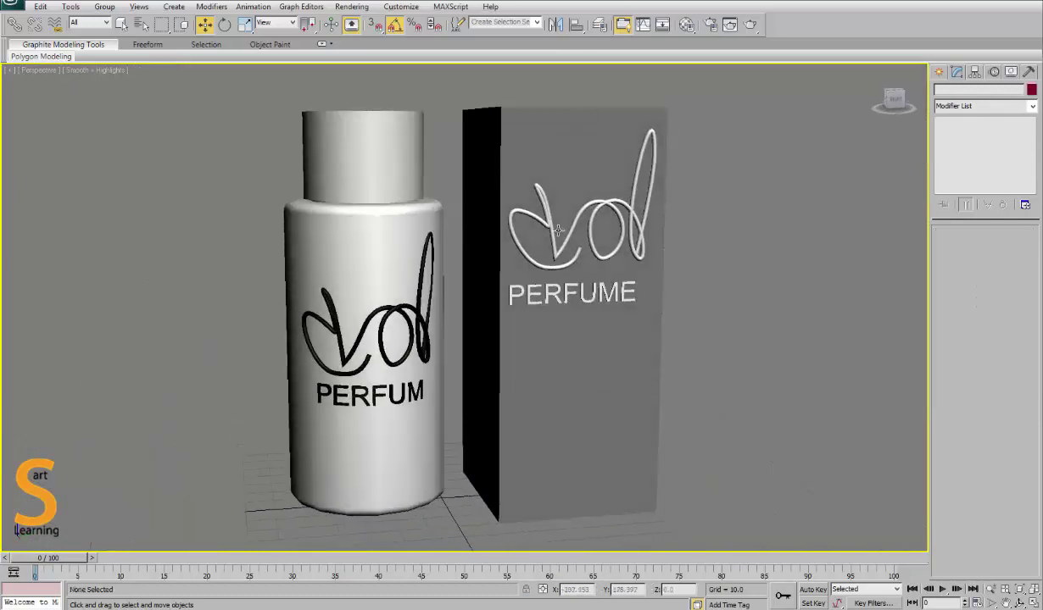
# Step: Render the Perspective view of the bottle and box, and inspect the model from another angle after closing the render
pyautogui.scroll(-2, 558, 231)
pyautogui.keyDown('alt'); pyautogui.moveTo(557, 230); pyautogui.dragTo(523, 318, button='middle'); pyautogui.keyUp('alt')
pyautogui.hotkey('shift', 'q')
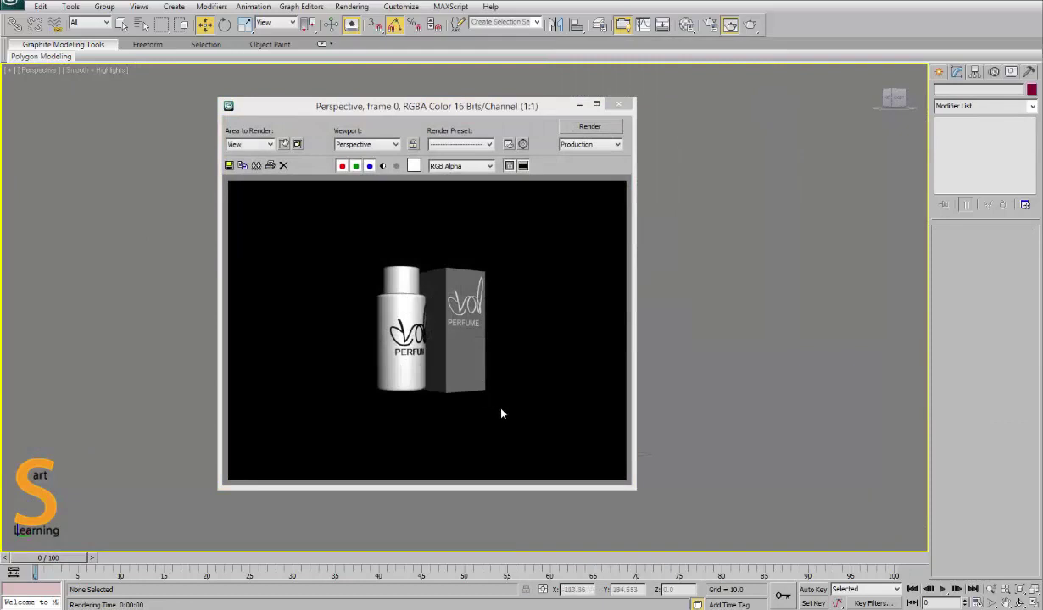
pyautogui.click(621, 105)
pyautogui.keyDown('alt'); pyautogui.moveTo(680, 296); pyautogui.dragTo(628, 365, button='middle'); pyautogui.keyUp('alt')
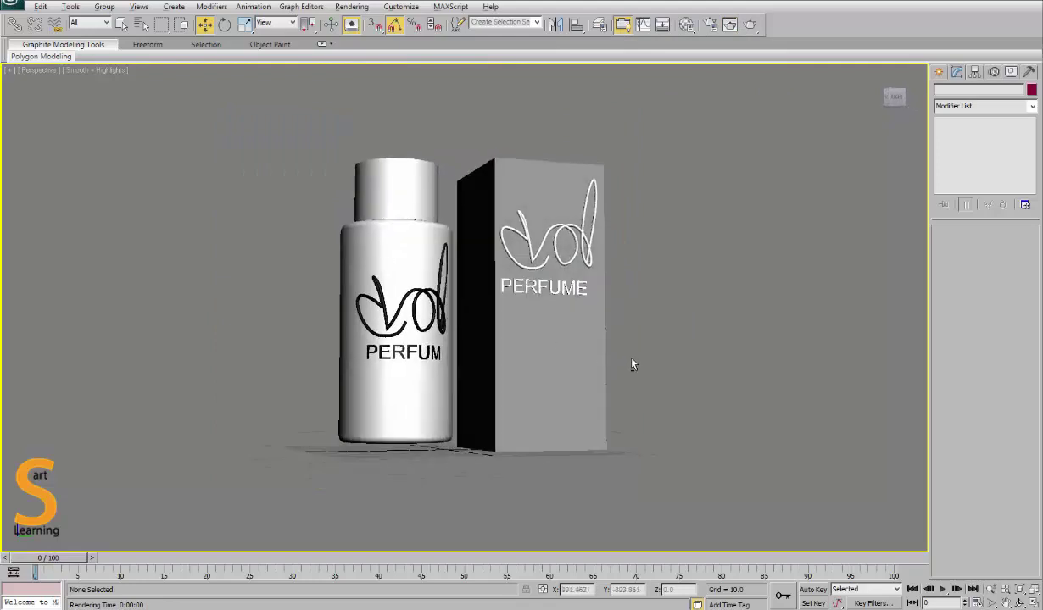
pyautogui.scroll(3, 577, 414)
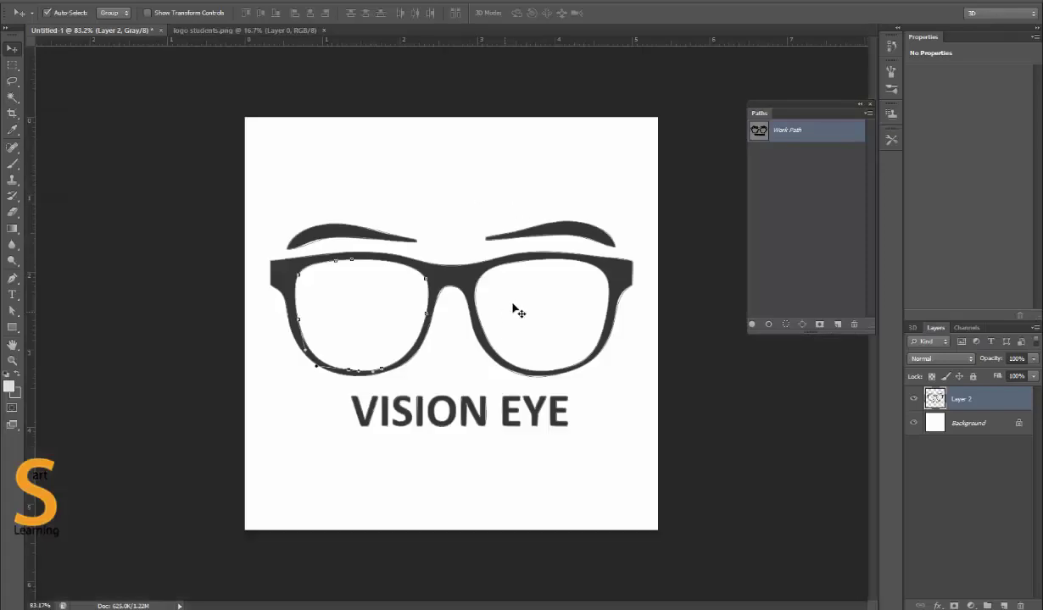
# Step: Switch to Photoshop and paste the VISION EYE logo from logo students.png into a new document sized to it
pyautogui.click(206, 31)
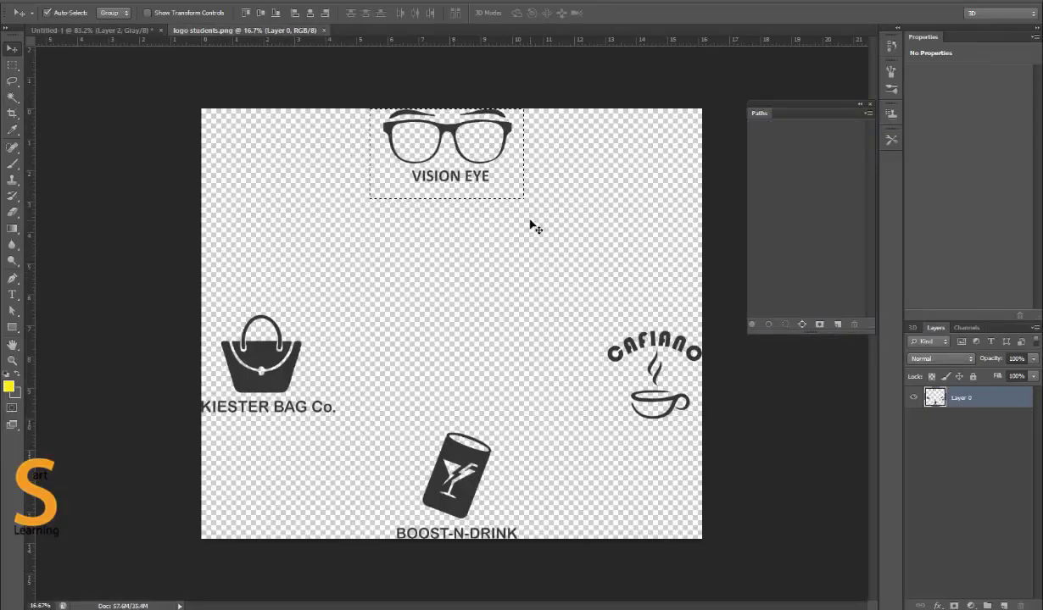
pyautogui.hotkey('ctrl', 'n')
pyautogui.press('Return')
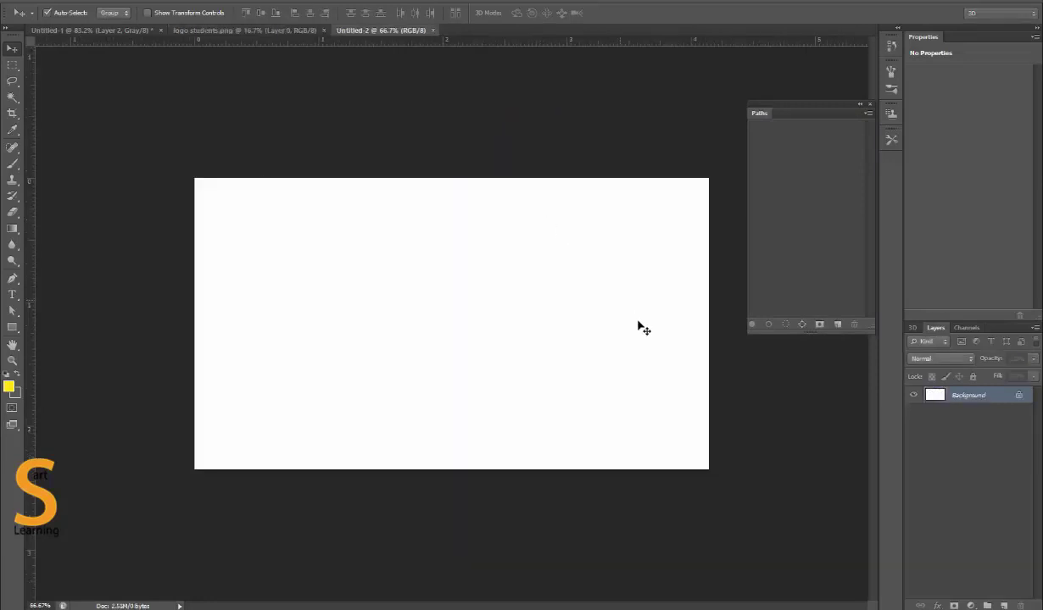
pyautogui.hotkey('ctrl', 'v')
# Step: Scale the pasted VISION EYE logo about its center to about 81% and apply the transform
pyautogui.hotkey('ctrl', 't')
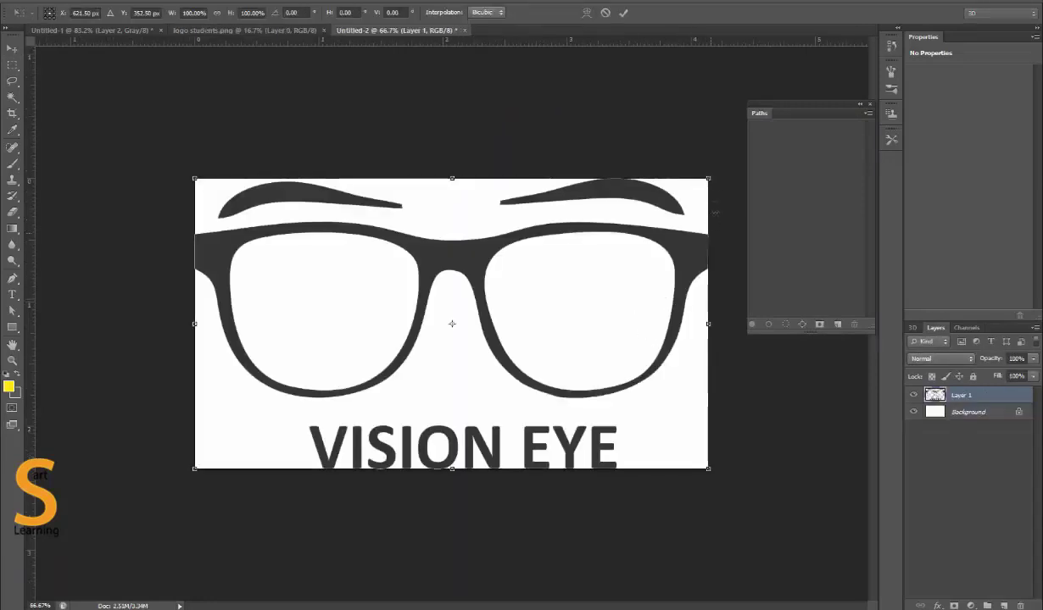
pyautogui.keyDown('alt'); pyautogui.keyDown('shift'); pyautogui.moveTo(708, 179); pyautogui.dragTo(658, 206); pyautogui.keyUp('shift'); pyautogui.keyUp('alt')
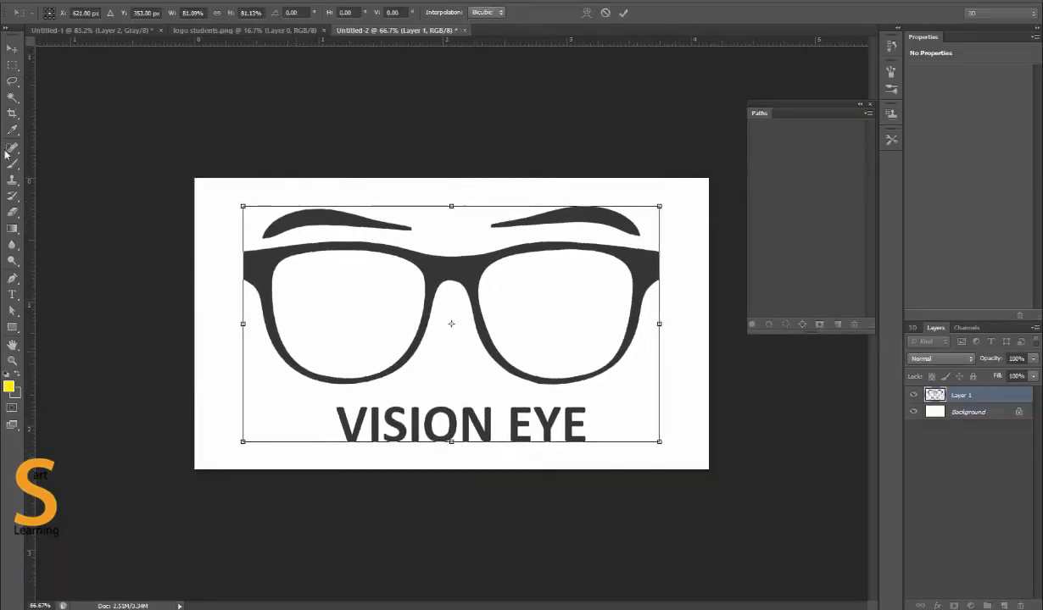
pyautogui.click(12, 48)
pyautogui.press('Return')
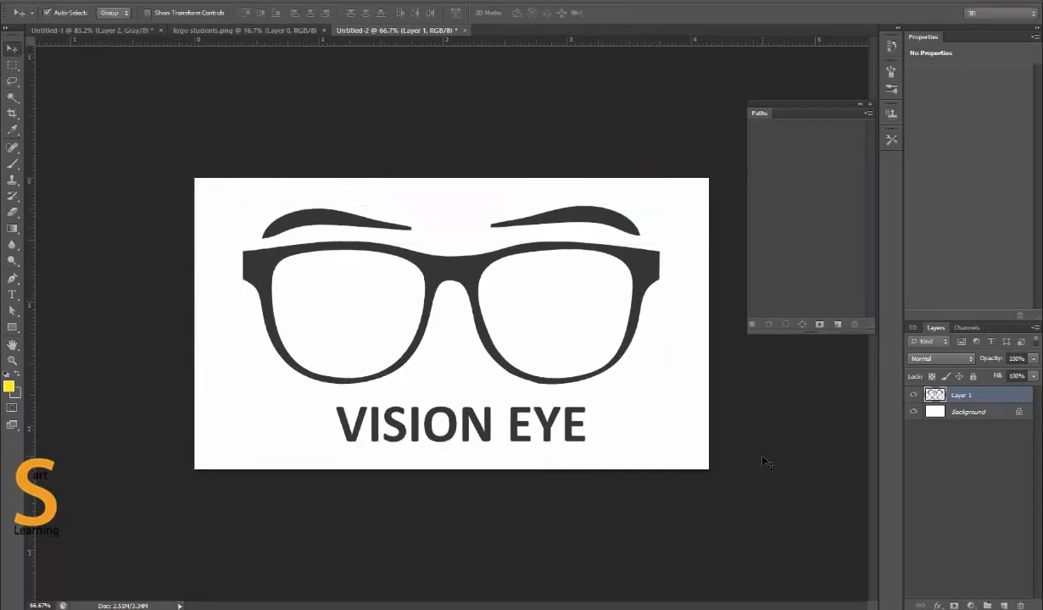
# Step: Fill the Background layer with the dark gray foreground color 313131
pyautogui.click(962, 412)
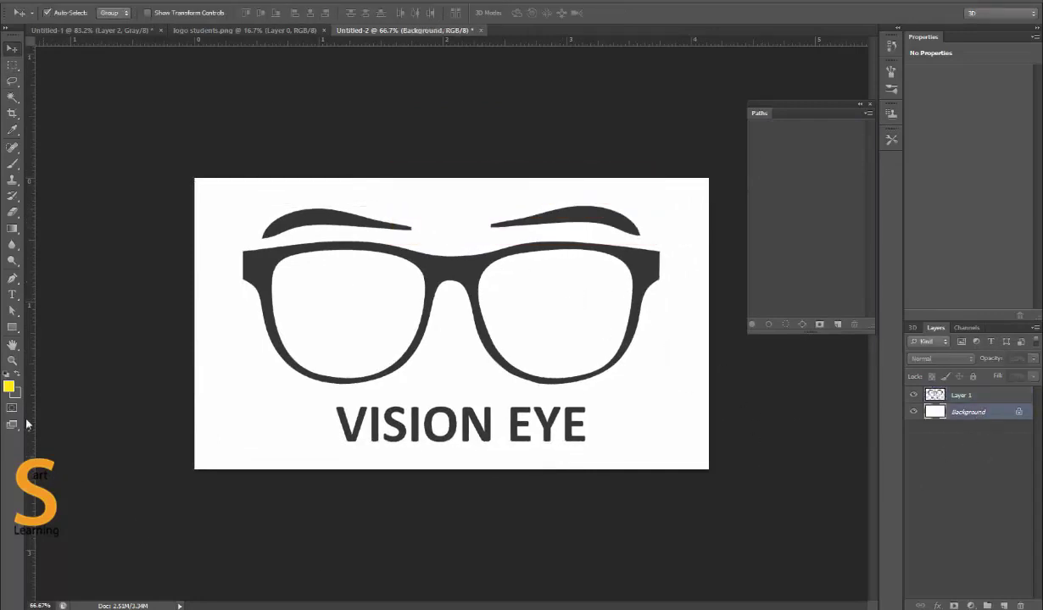
pyautogui.click(9, 386)
pyautogui.click(546, 356)
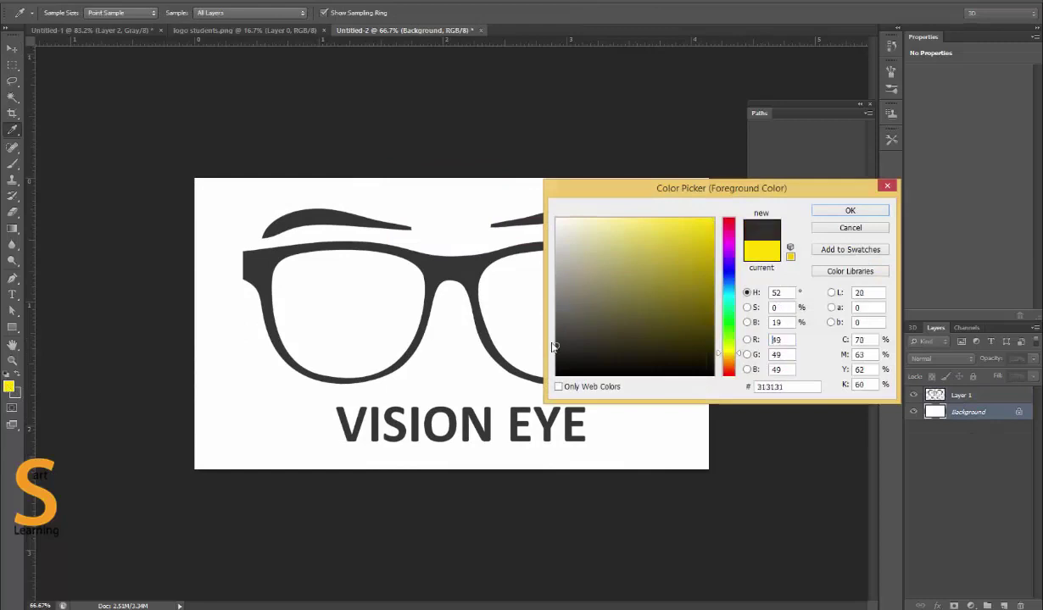
pyautogui.click(830, 213)
pyautogui.hotkey('alt', 'BackSpace')
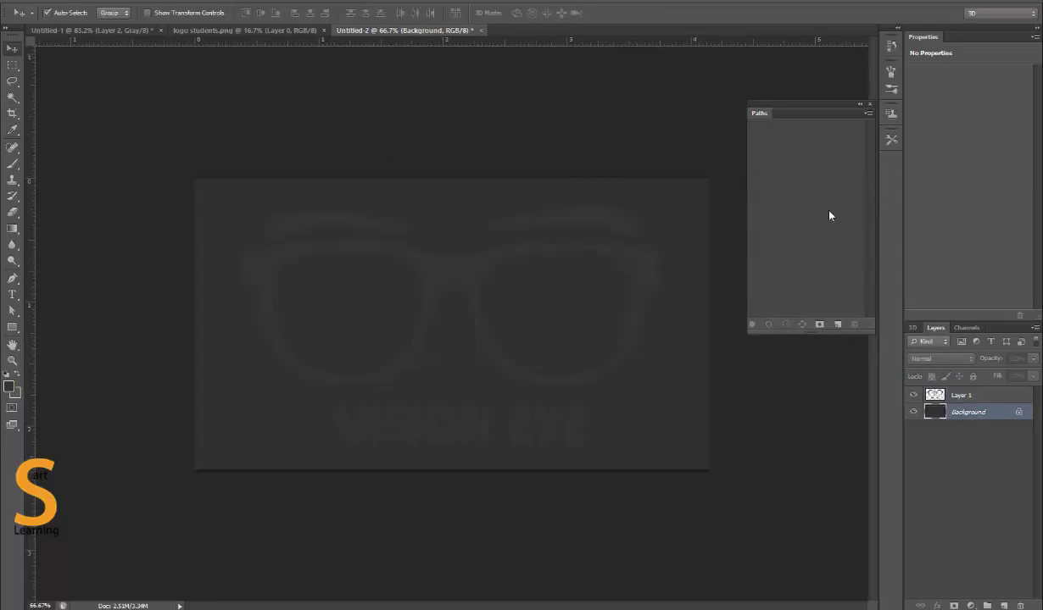
# Step: Add a new layer directly above the Background and set the soft round brush size to 1289 px
pyautogui.press('b')
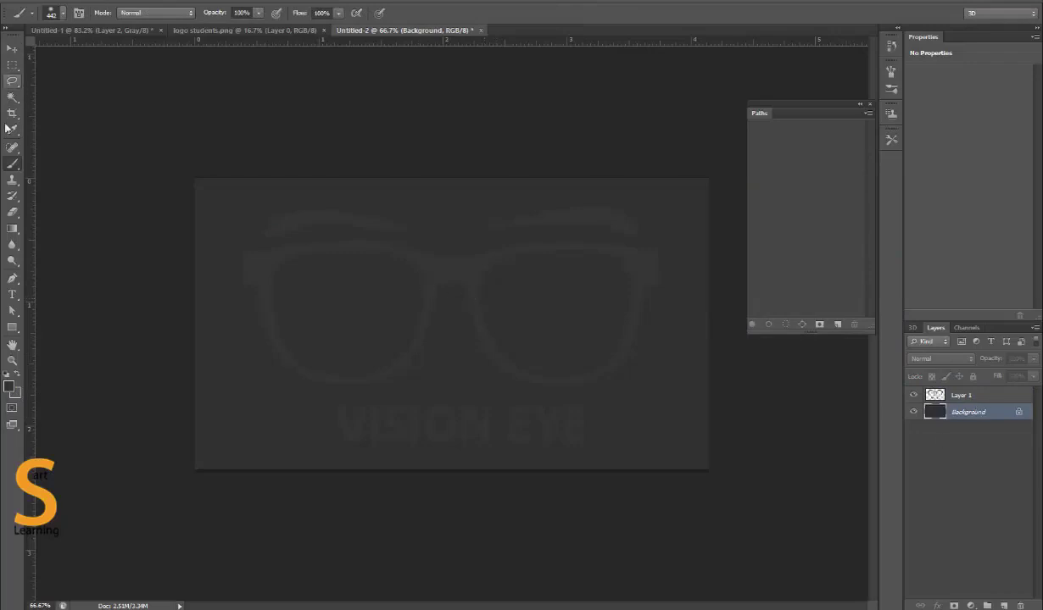
pyautogui.rightClick(388, 269)
pyautogui.moveTo(510, 297)
pyautogui.mouseDown()
pyautogui.moveTo(463, 296)
pyautogui.moveTo(512, 297)
pyautogui.mouseUp()
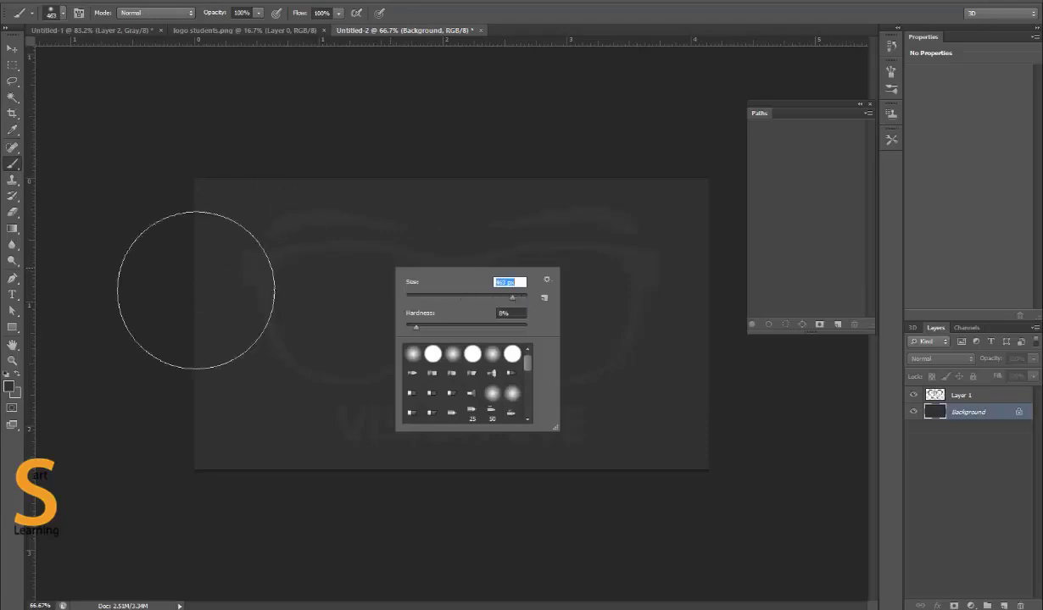
pyautogui.click(12, 64)
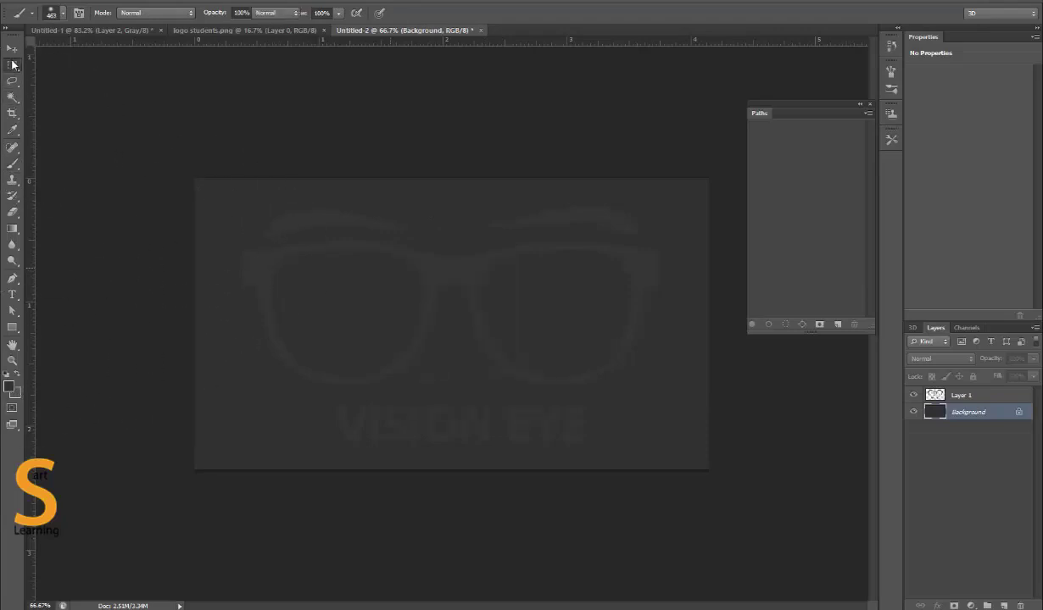
pyautogui.press('b')
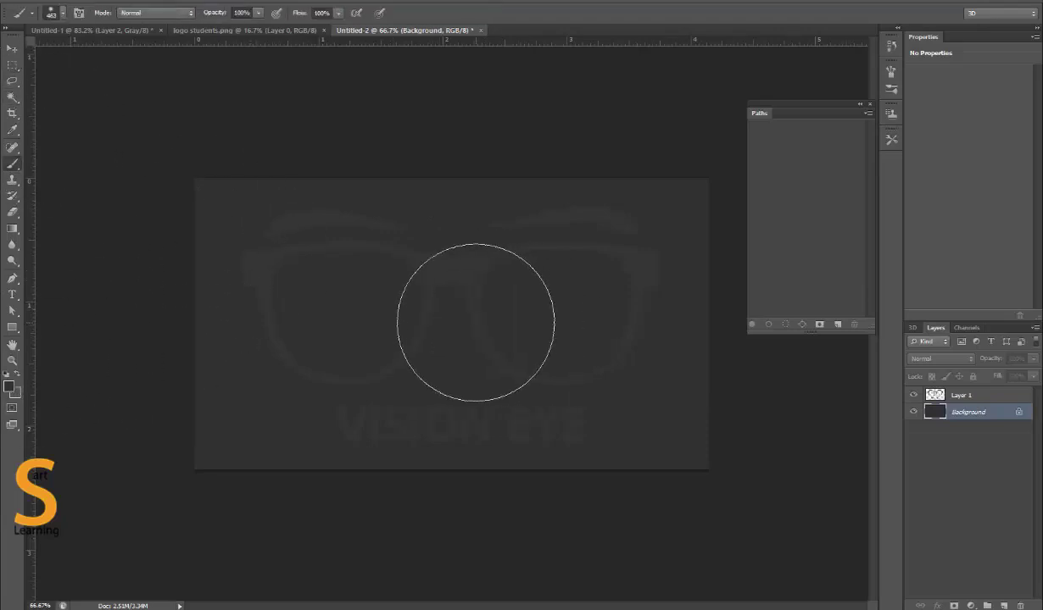
pyautogui.click(1003, 605)
pyautogui.rightClick(405, 286)
pyautogui.doubleClick(523, 302)
pyautogui.write('1289')
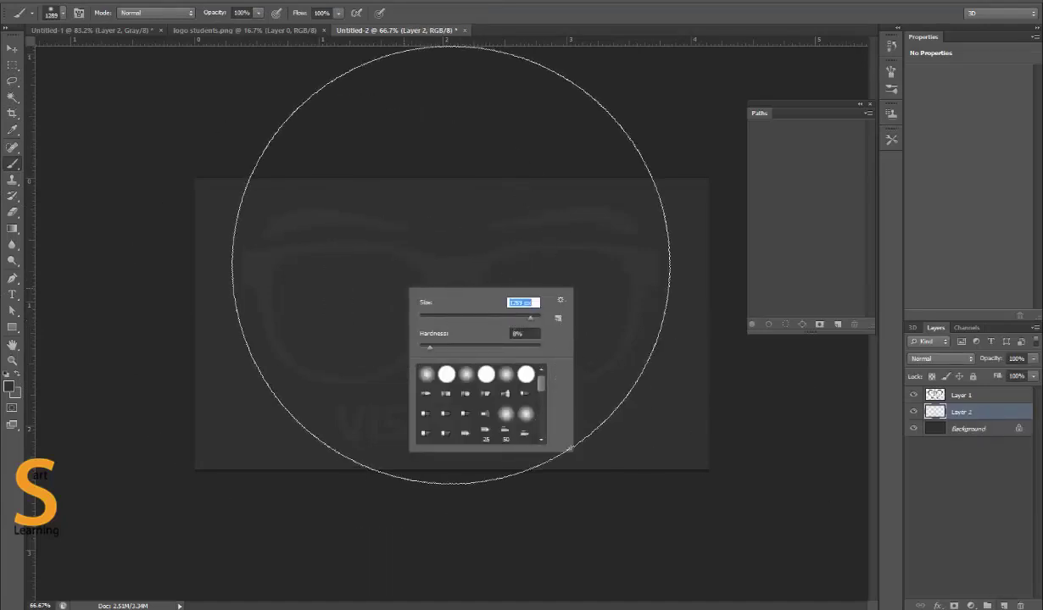
# Step: Swap to the lighter gray foreground color and paint a large soft glow at the canvas center on Layer 2, behind the logo
pyautogui.click(17, 373)
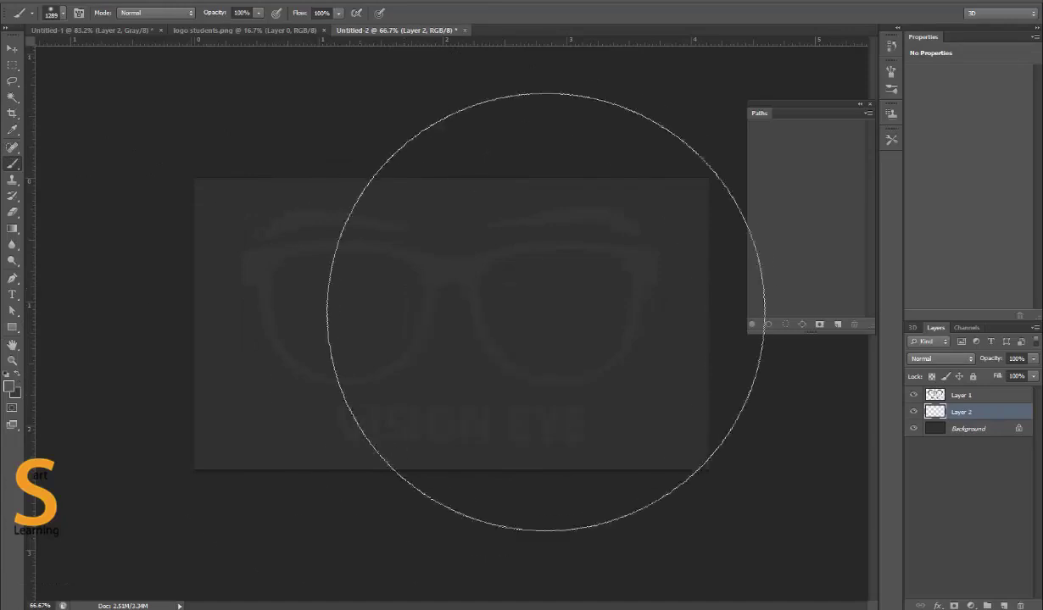
pyautogui.click(460, 318)
pyautogui.click(443, 305)
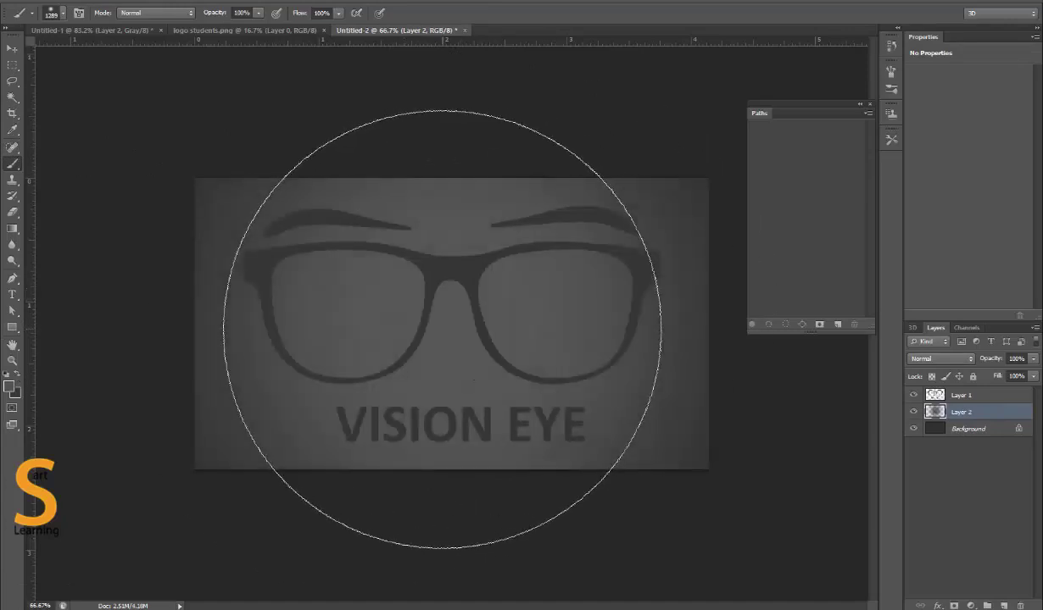
pyautogui.click(12, 49)
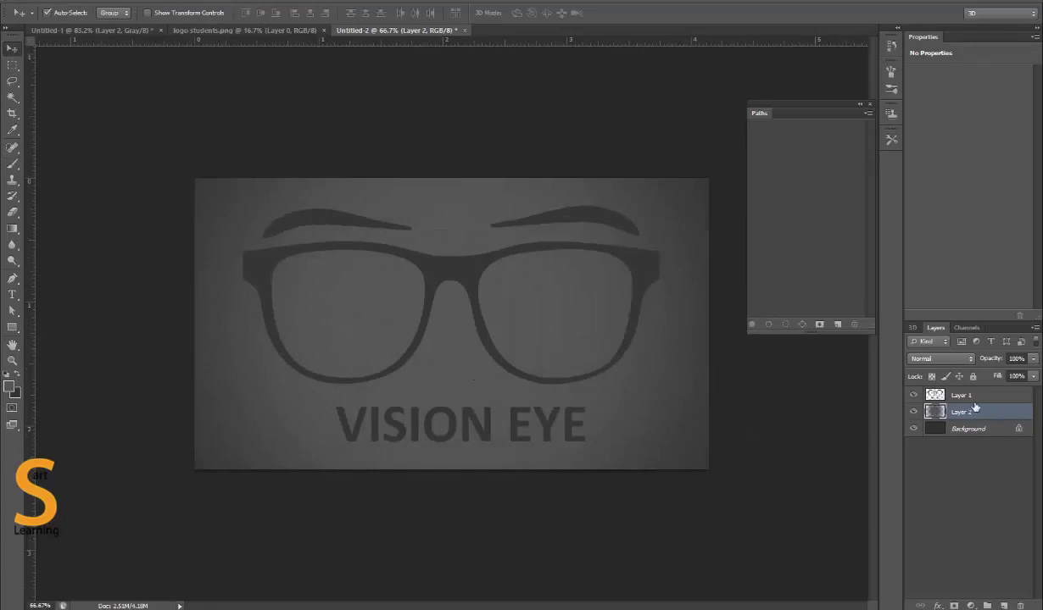
# Step: Create a new 3D extrusion from the VISION EYE logo on Layer 1
pyautogui.click(937, 396)
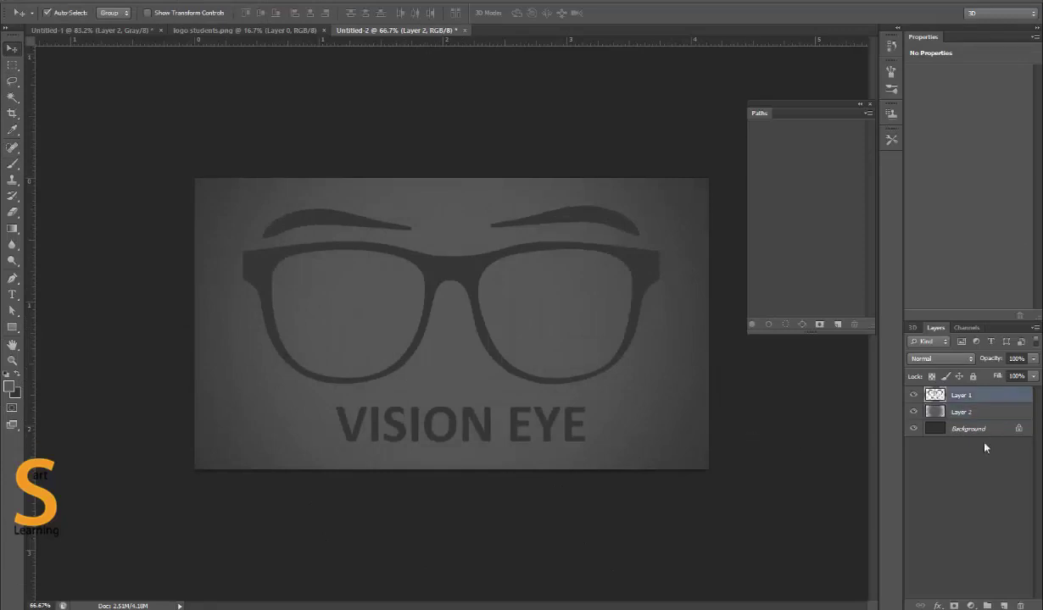
pyautogui.click(214, 1)
pyautogui.click(936, 392)
pyautogui.click(226, 1)
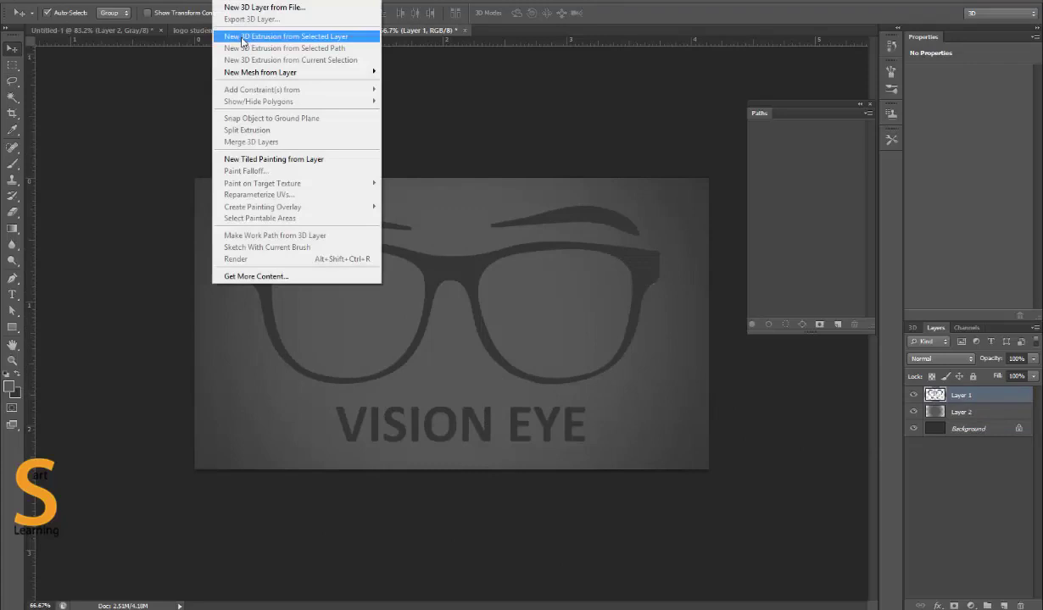
pyautogui.click(244, 38)
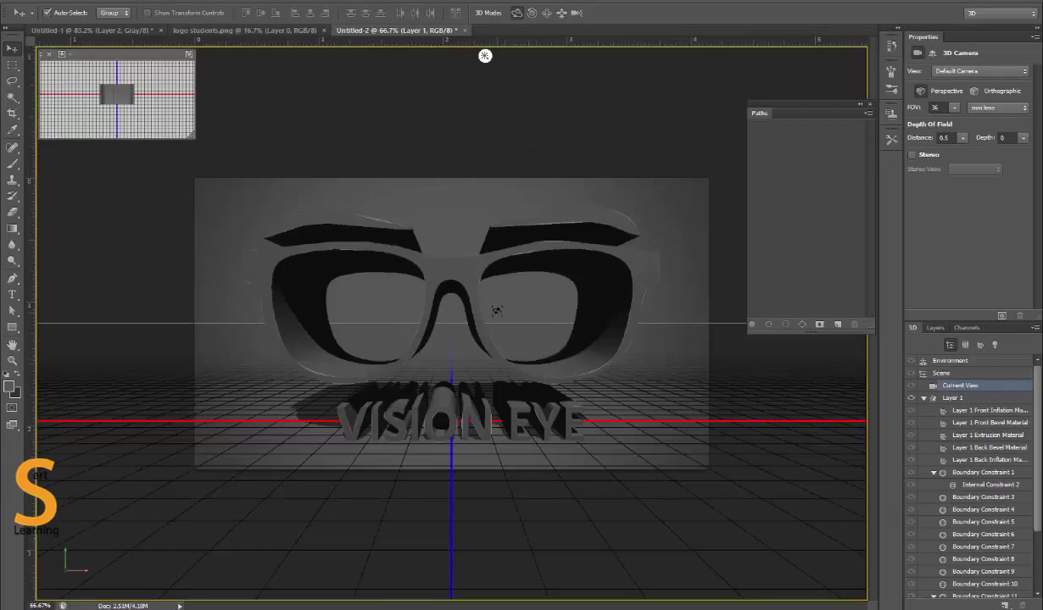
# Step: Orbit the 3D camera to a low, angled view of the extruded logo, and move the floating Paths panel off the canvas
pyautogui.moveTo(493, 302); pyautogui.dragTo(520, 301)
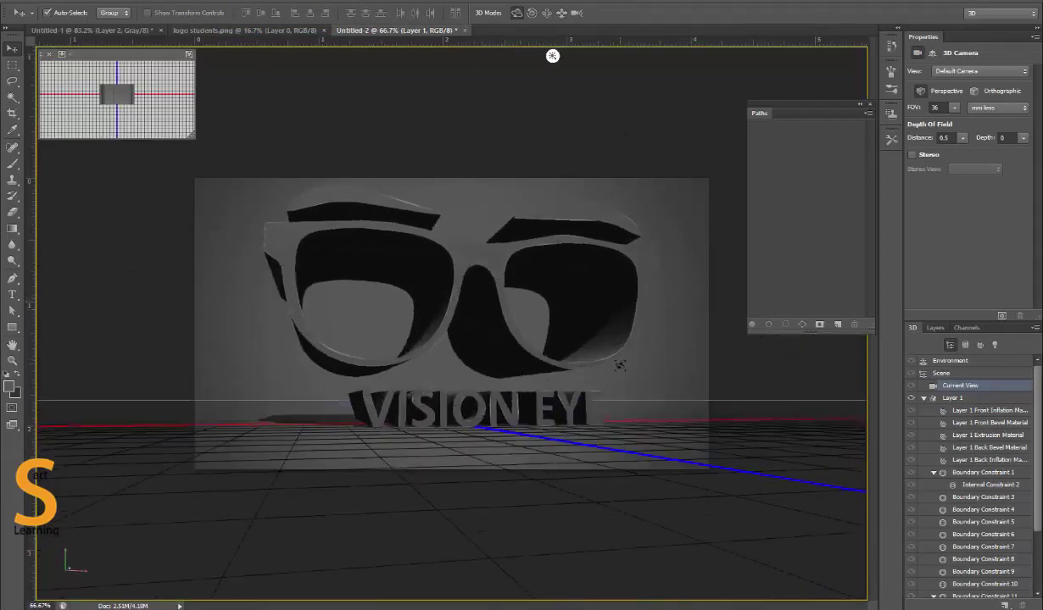
pyautogui.click(935, 328)
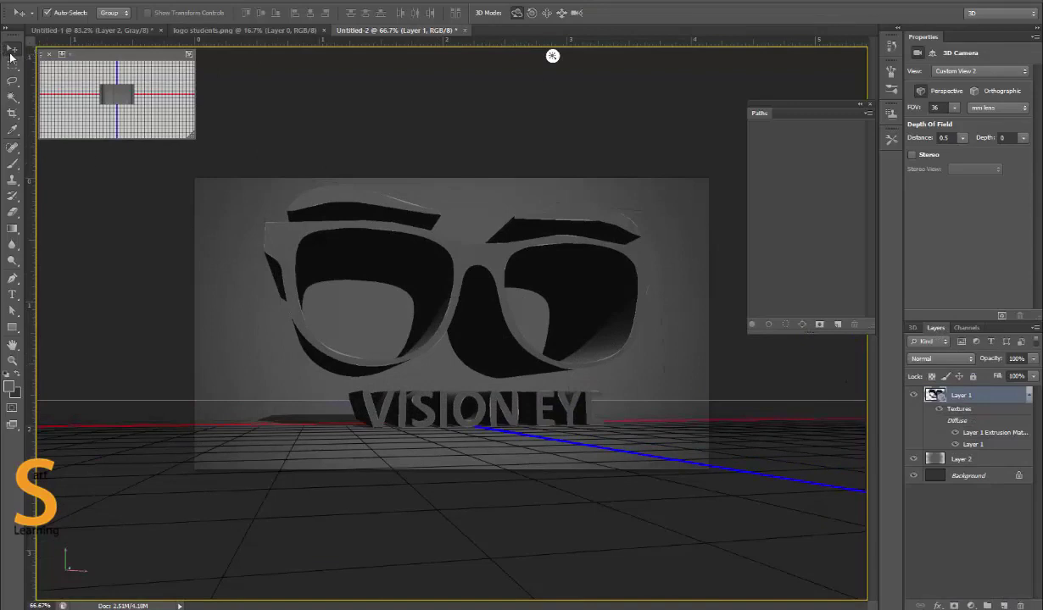
pyautogui.click(980, 479)
pyautogui.keyDown('alt'); pyautogui.scroll(2, 626, 427); pyautogui.keyUp('alt')
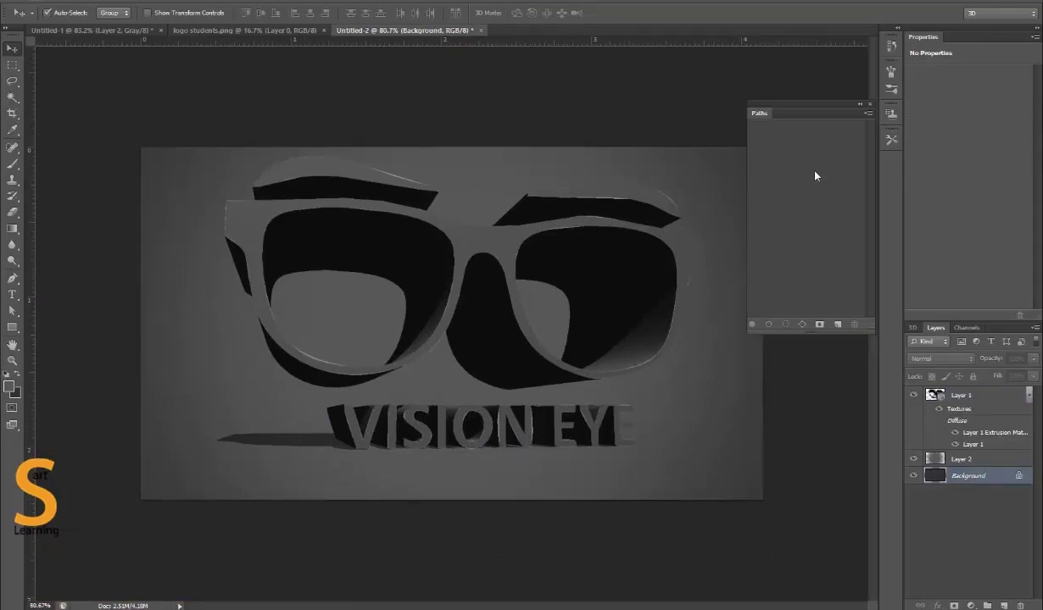
pyautogui.moveTo(809, 111); pyautogui.dragTo(972, 104)
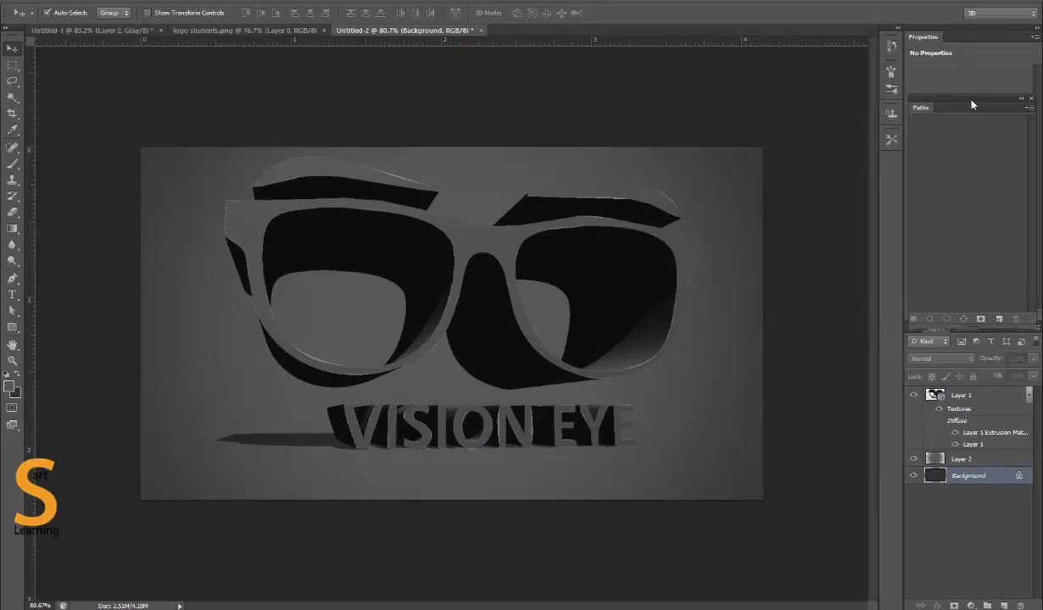